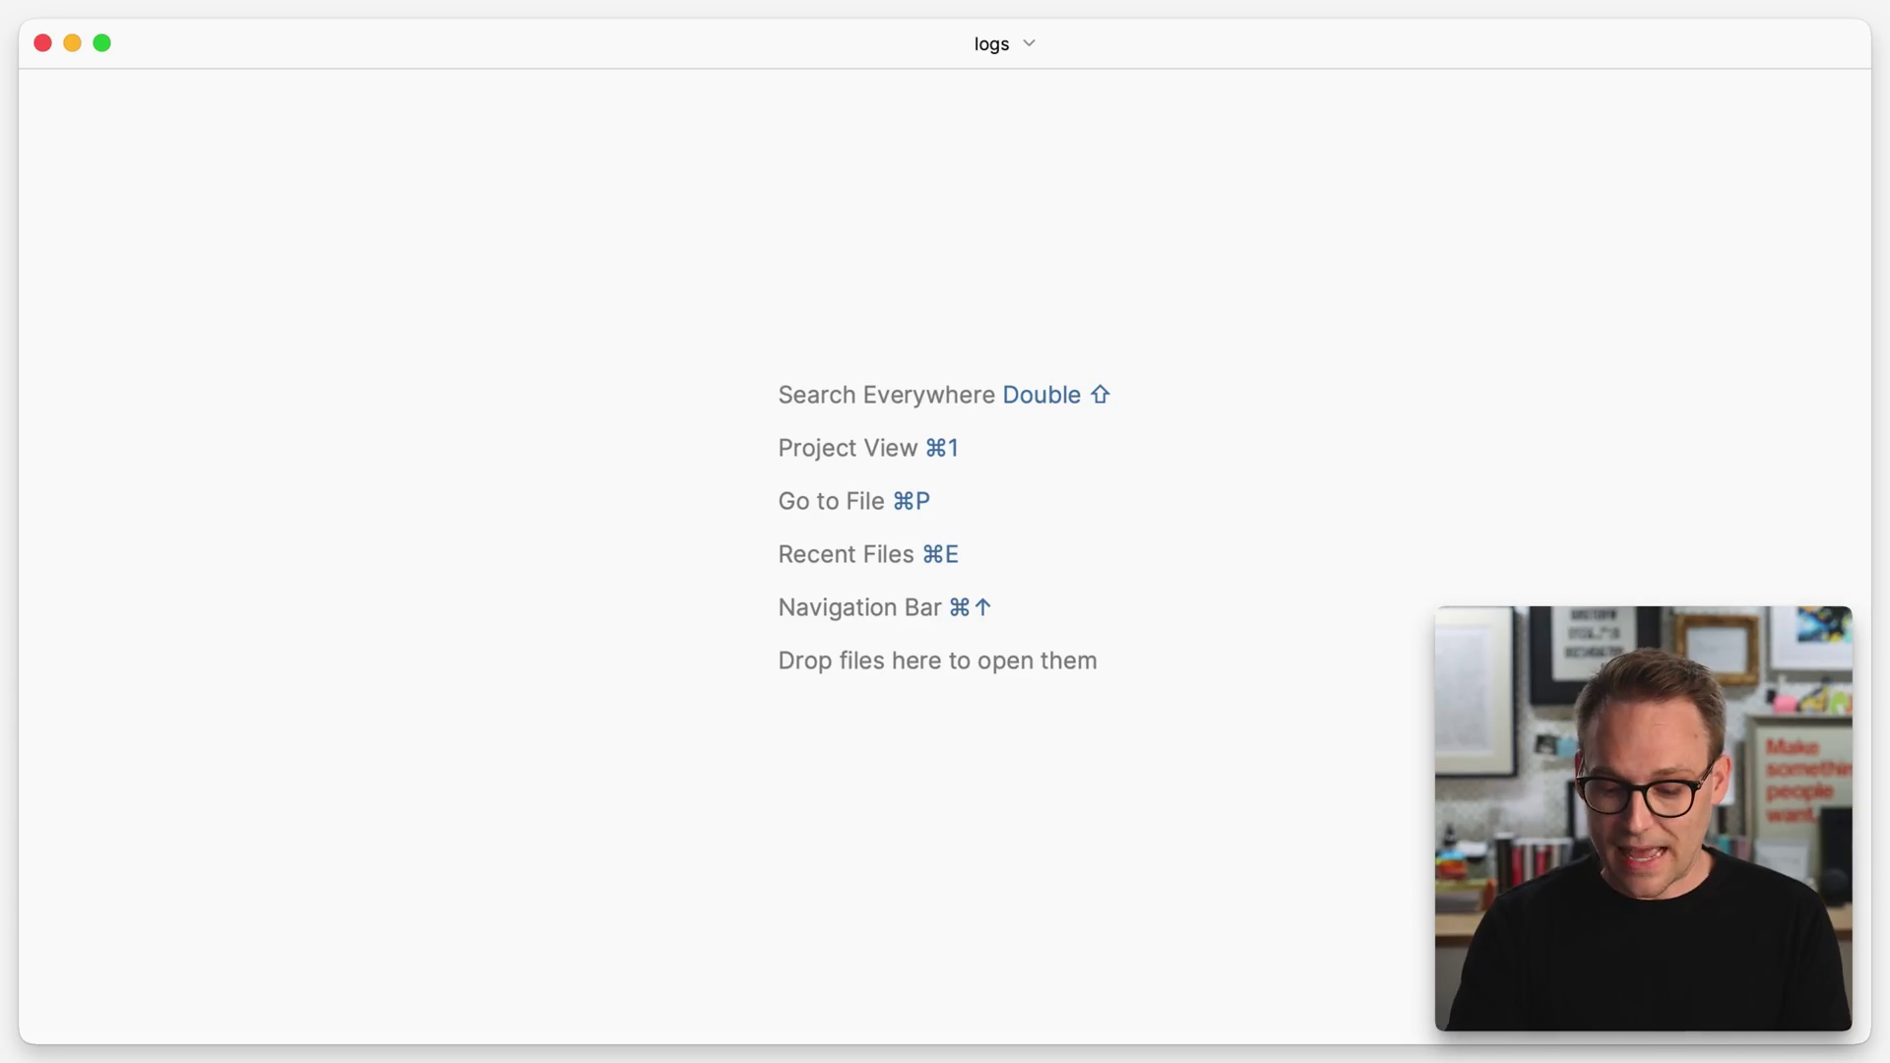
Find and open config/logging.php through the project file search.
{"action": "key", "text": "super+p"}
{"action": "type", "text": "lar"}
{"action": "key", "text": "BackSpace"}
{"action": "key", "text": "BackSpace"}
{"action": "type", "text": "og"}
{"action": "key", "text": "Return"}
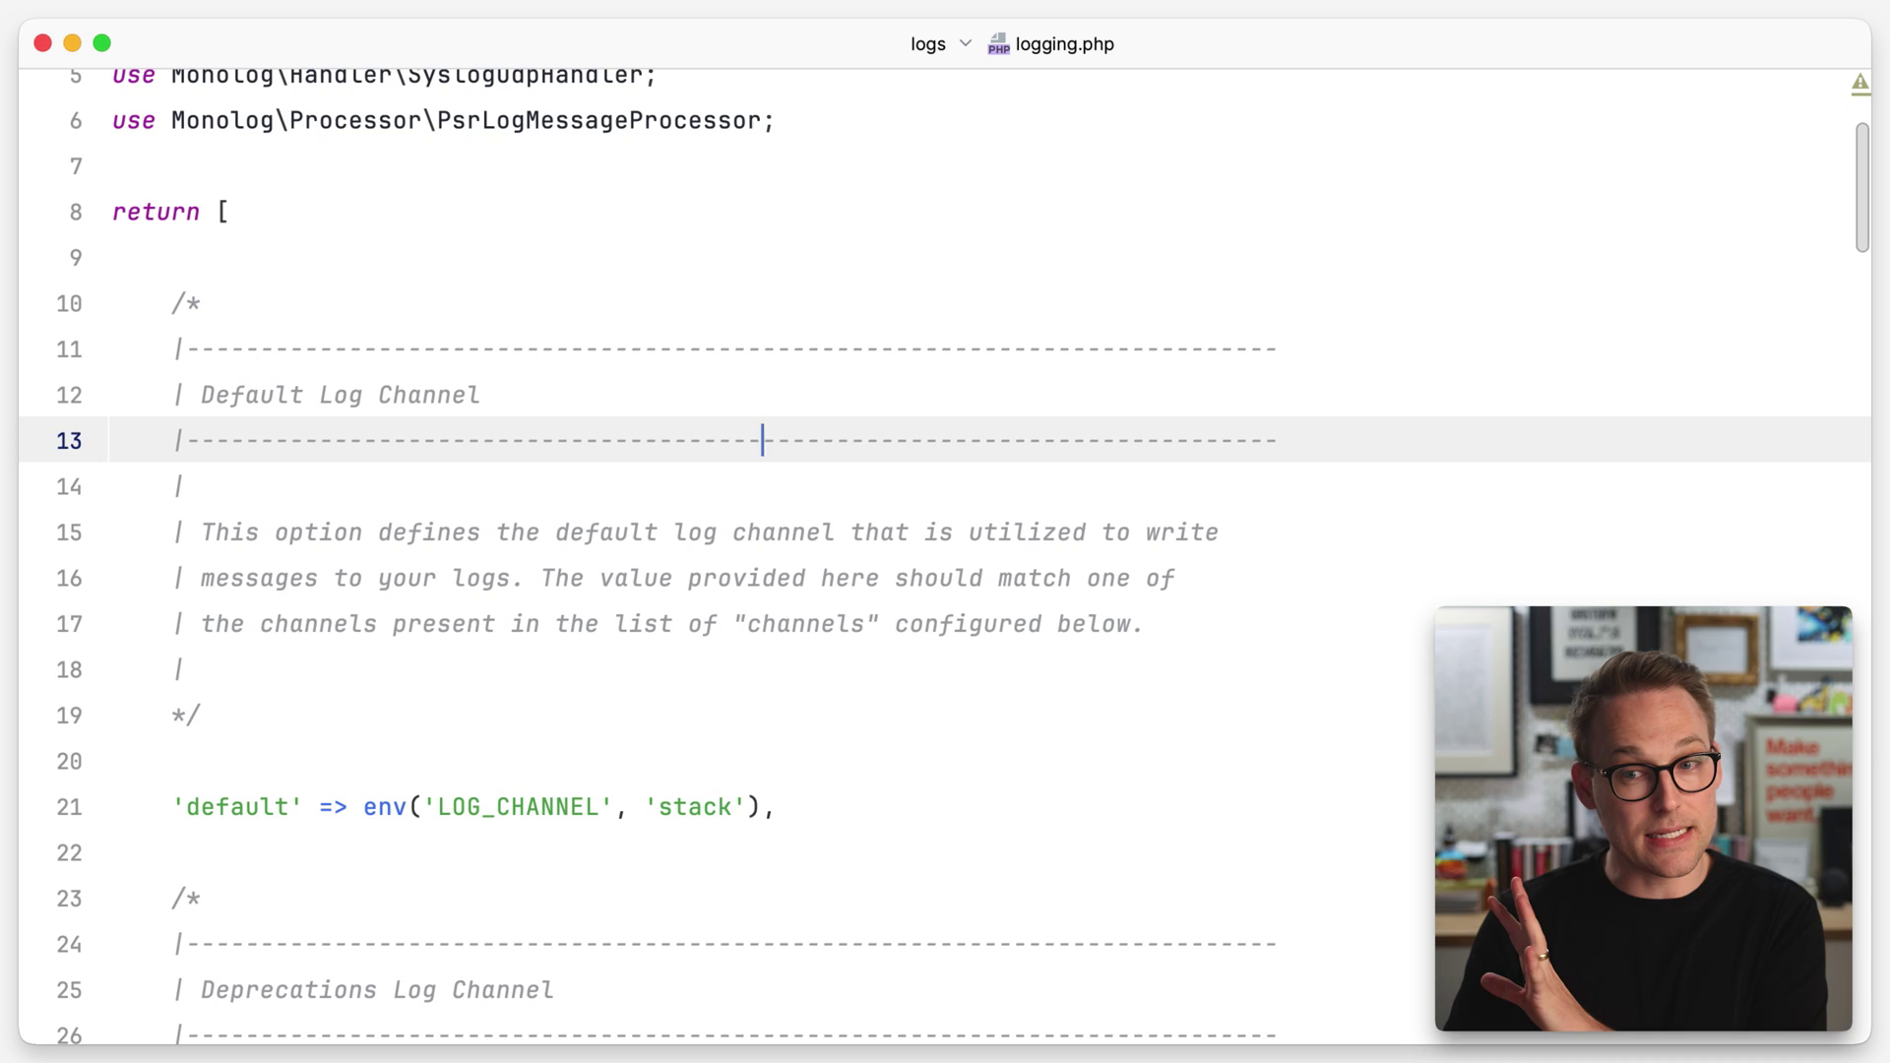
{"action": "scroll", "coordinate": [946, 539], "scroll_direction": "down", "scroll_amount": 3}
{"action": "scroll", "coordinate": [945, 539], "scroll_direction": "down", "scroll_amount": 15}
{"action": "scroll", "coordinate": [944, 539], "scroll_direction": "down", "scroll_amount": 5}
{"action": "scroll", "coordinate": [945, 540], "scroll_direction": "up", "scroll_amount": 20}
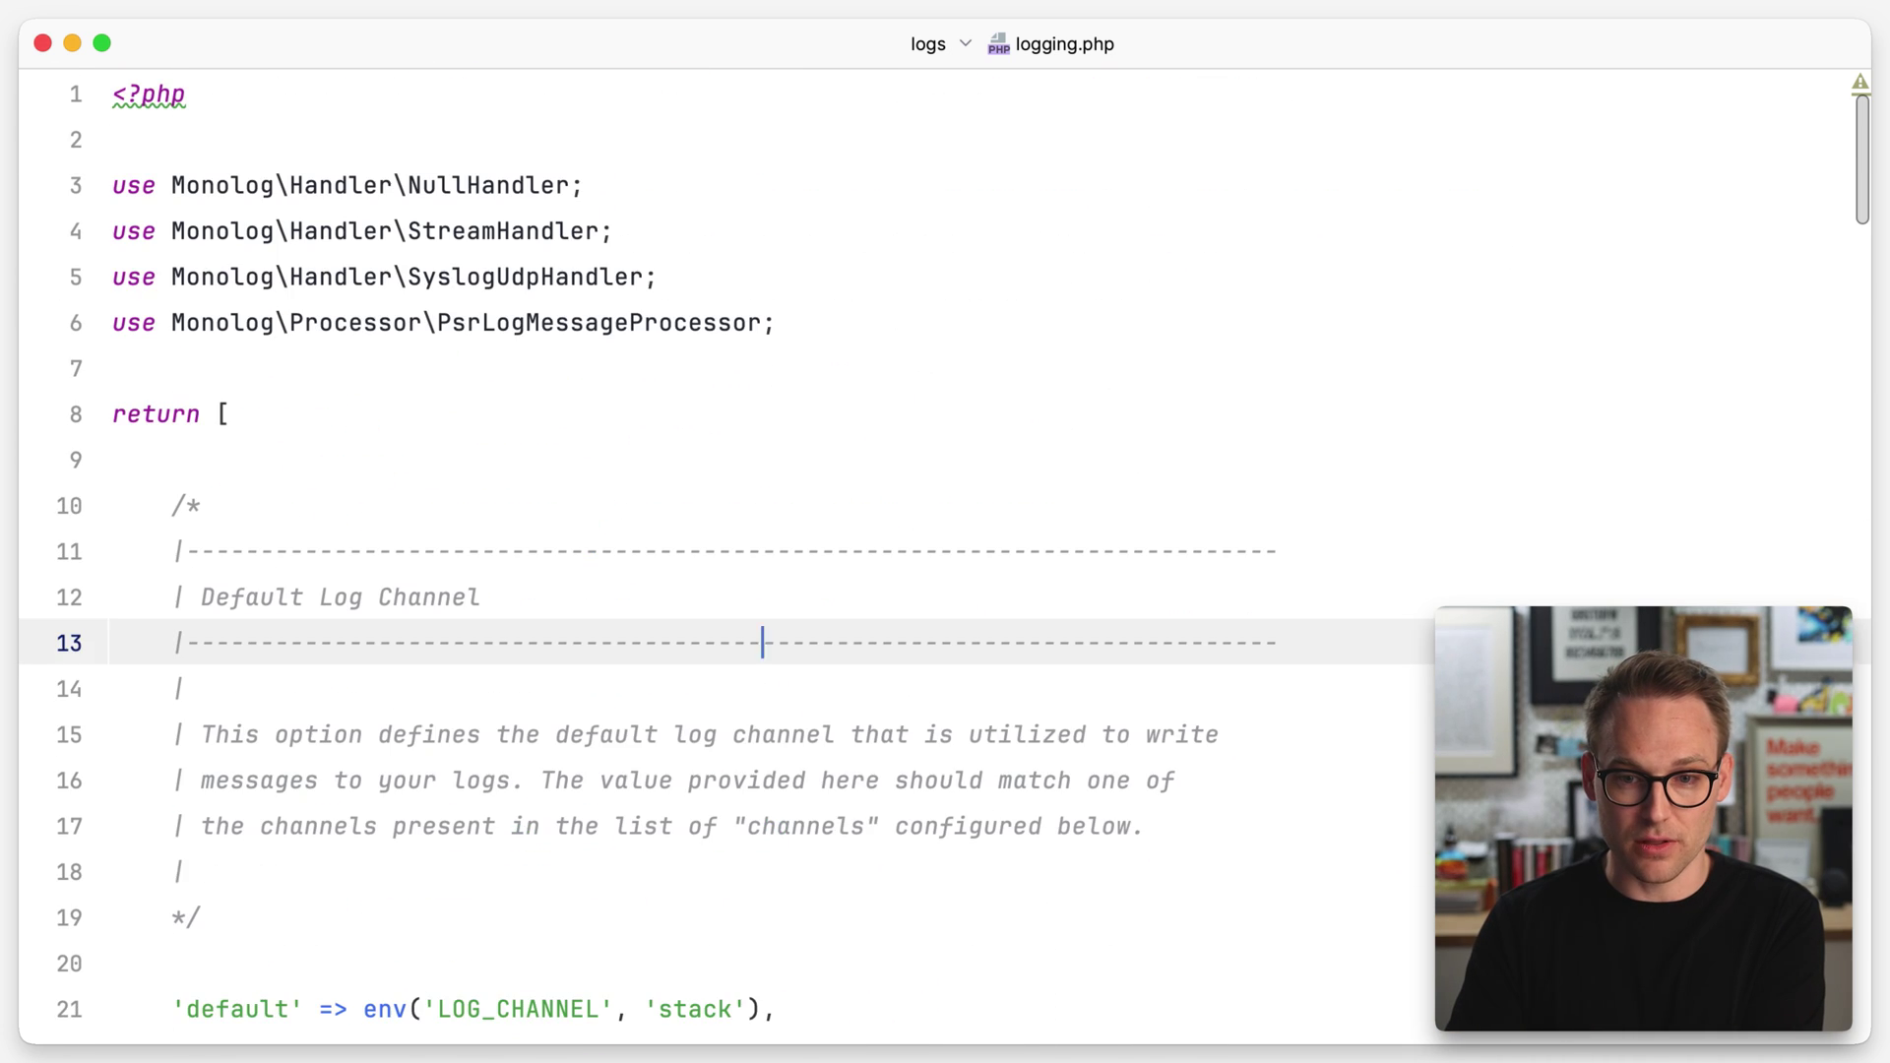
{"action": "scroll", "coordinate": [945, 539], "scroll_direction": "down", "scroll_amount": 1}
{"action": "scroll", "coordinate": [945, 540], "scroll_direction": "down", "scroll_amount": 1}
{"action": "scroll", "coordinate": [781, 579], "scroll_direction": "down", "scroll_amount": 2}
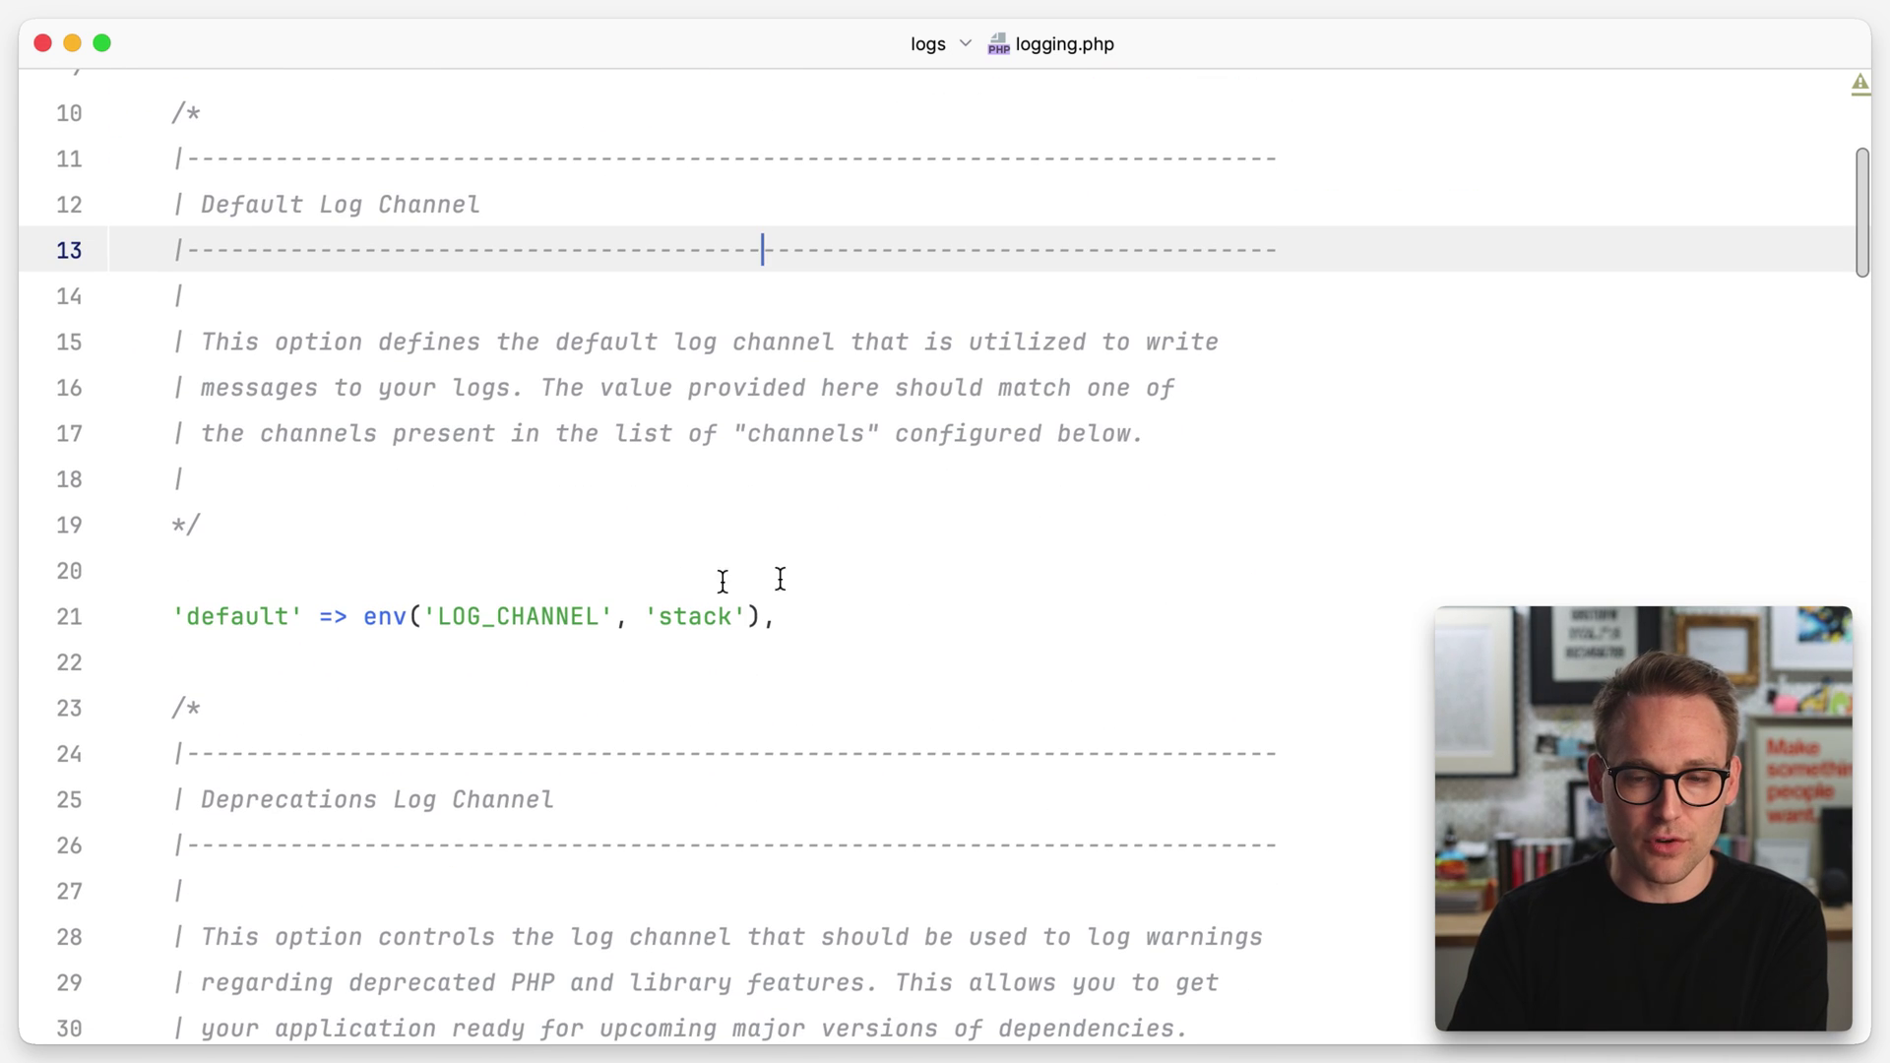
Highlight the Default Log Channel heading and the env('LOG_CHANNEL') variable on line 21.
{"action": "left_click_drag", "start_coordinate": [480, 204], "coordinate": [378, 204]}
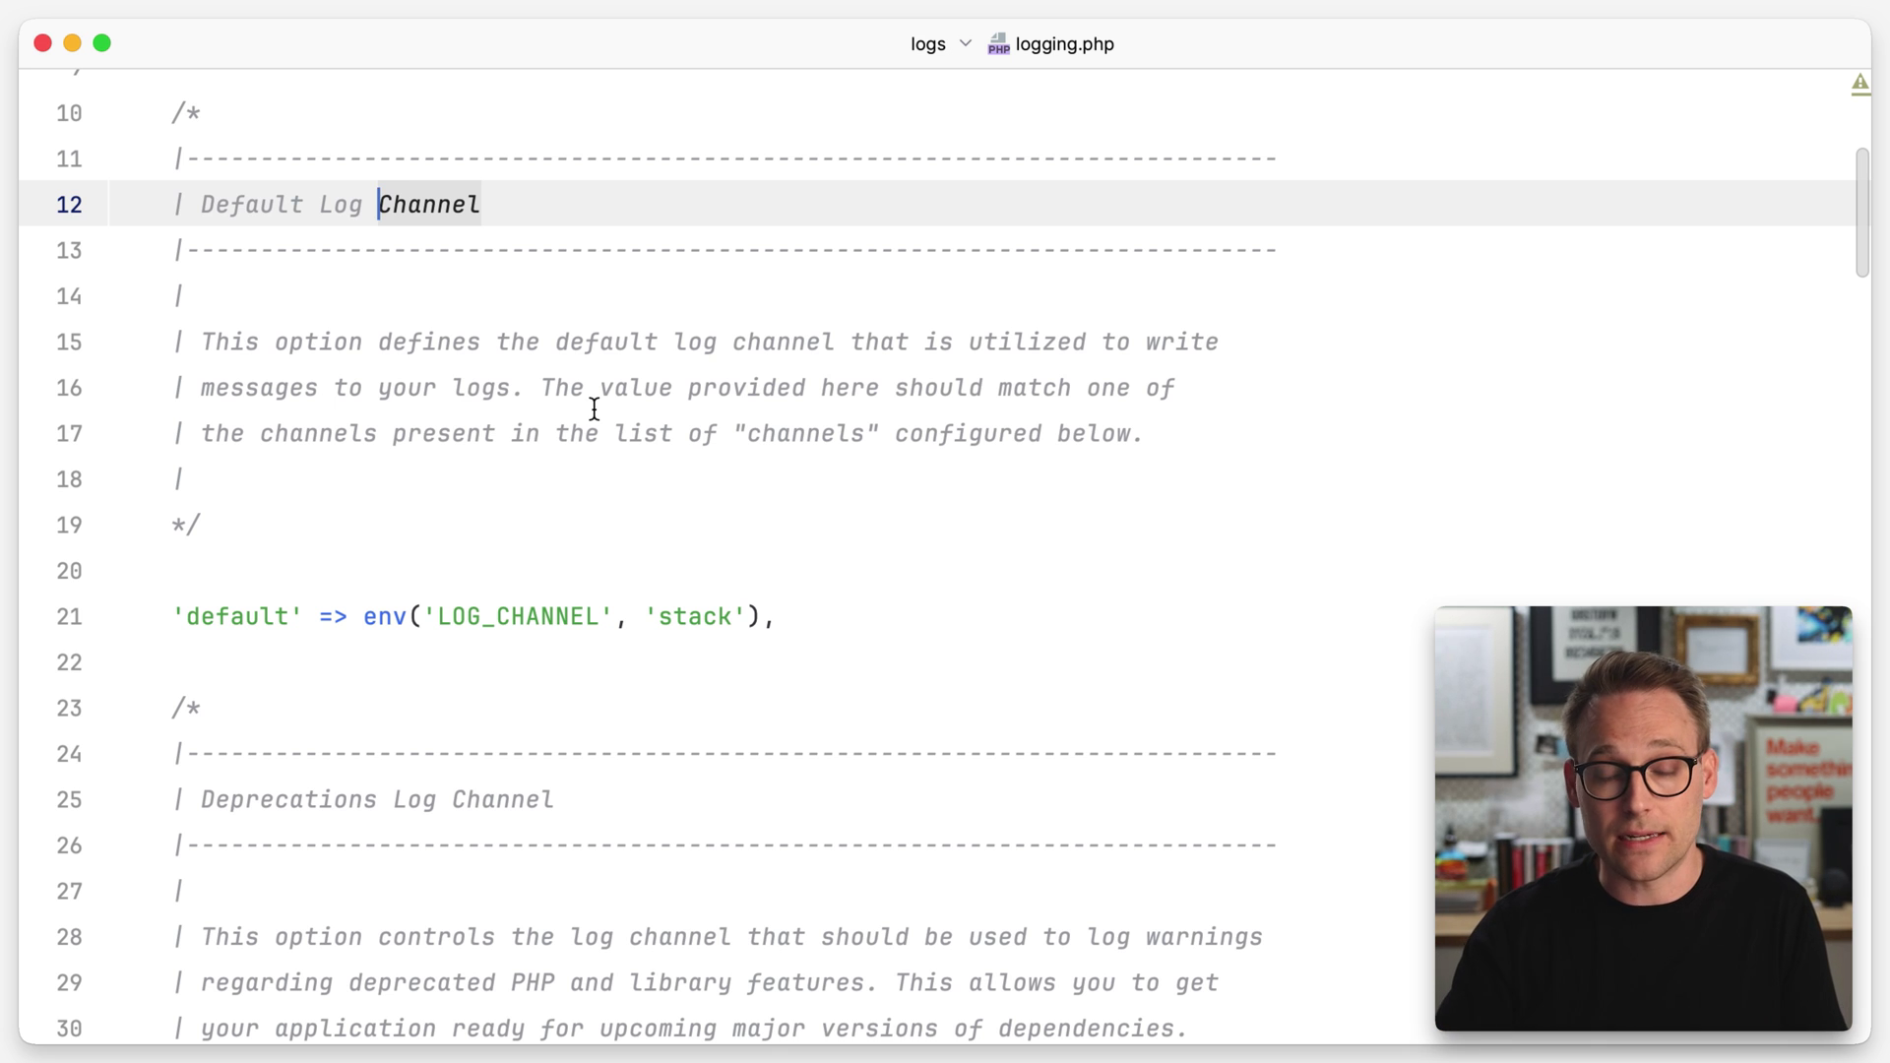
{"action": "scroll", "coordinate": [583, 443], "scroll_direction": "down", "scroll_amount": 3}
{"action": "scroll", "coordinate": [488, 450], "scroll_direction": "down", "scroll_amount": 3}
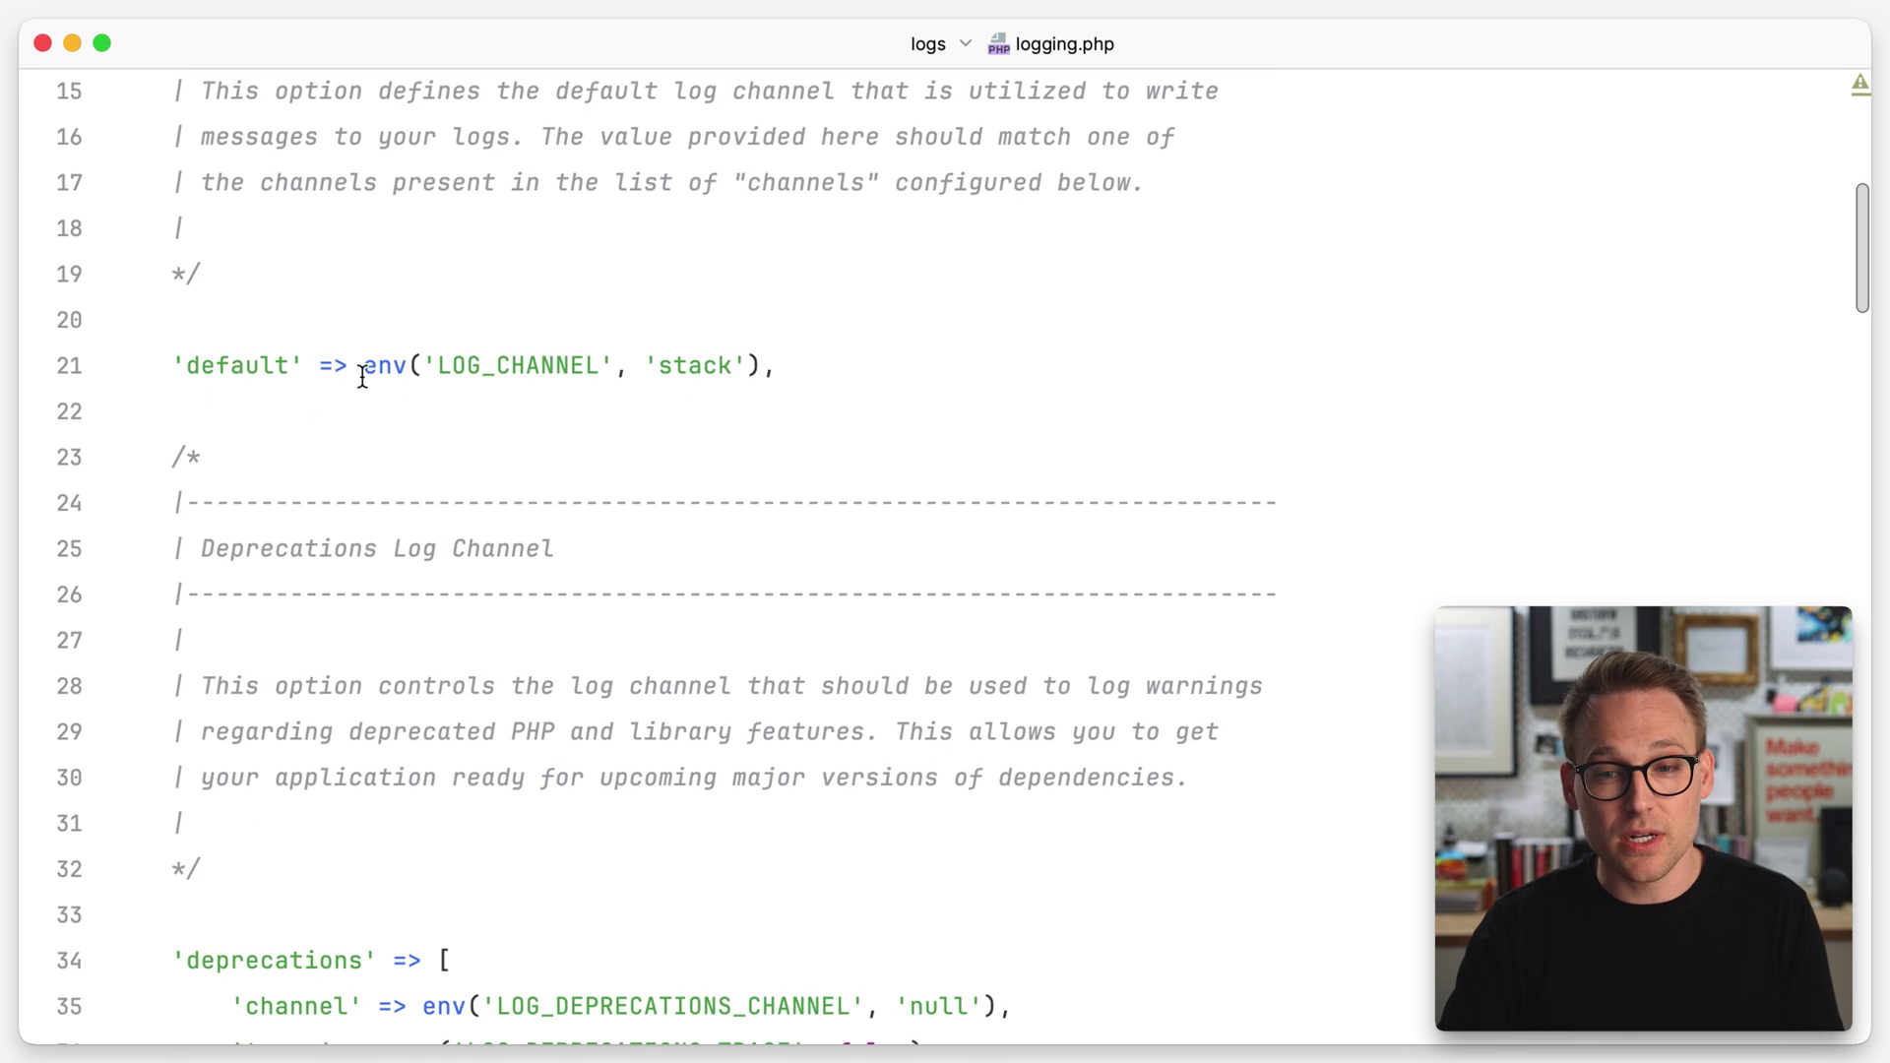
{"action": "left_click_drag", "start_coordinate": [362, 373], "coordinate": [617, 365]}
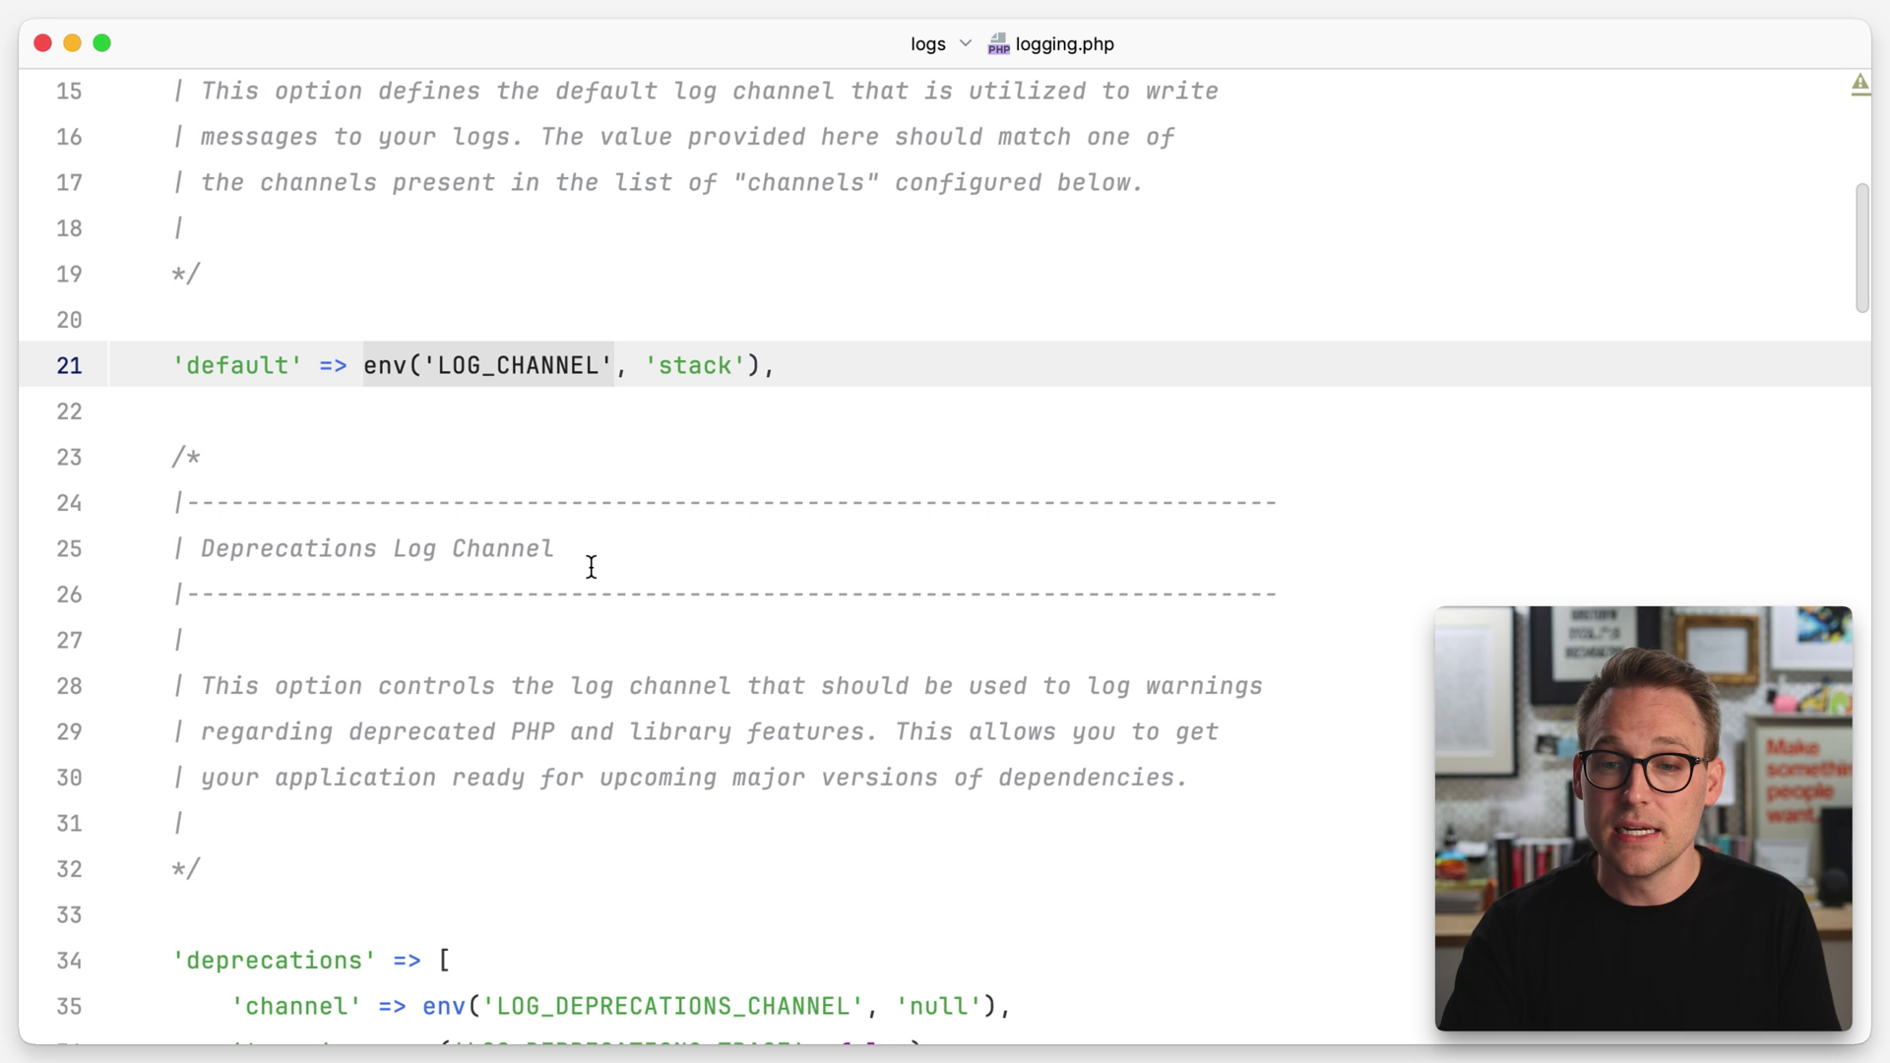
{"action": "double_click", "coordinate": [528, 368]}
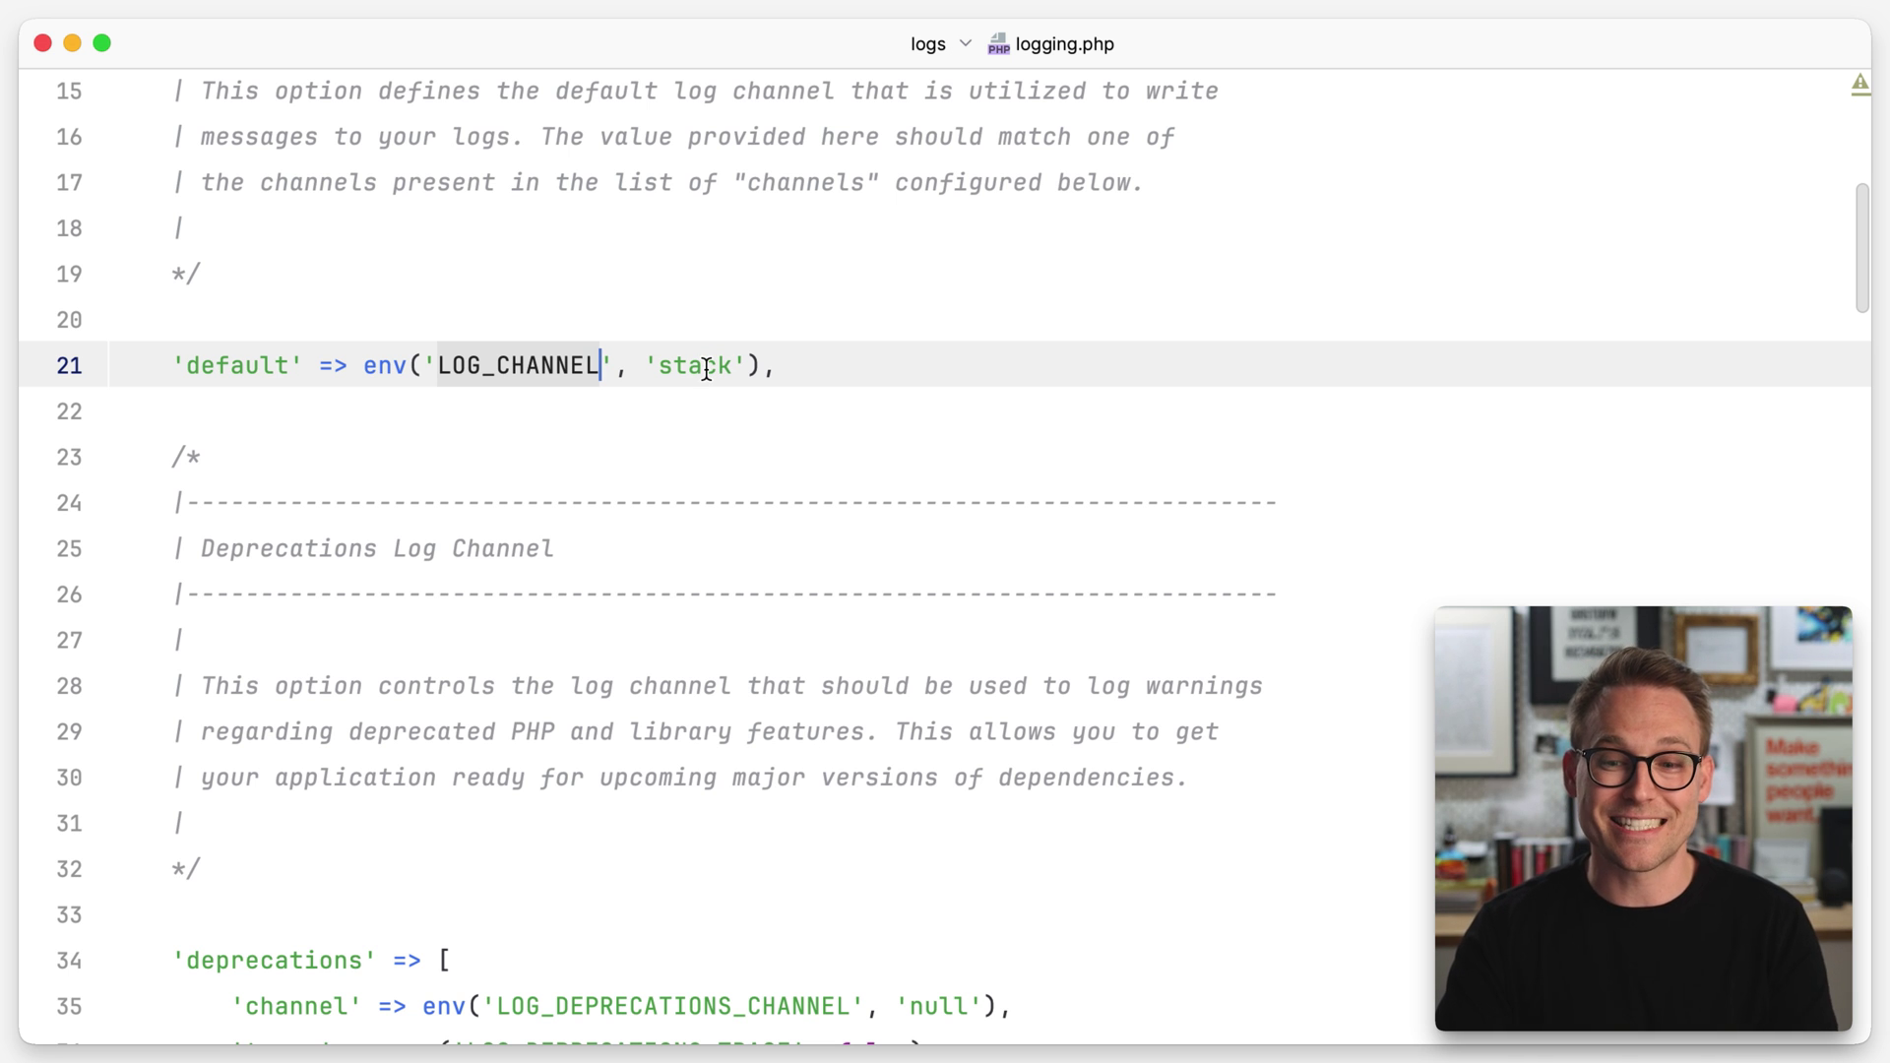
{"action": "scroll", "coordinate": [706, 369], "scroll_direction": "down", "scroll_amount": 1}
{"action": "scroll", "coordinate": [706, 369], "scroll_direction": "down", "scroll_amount": 3}
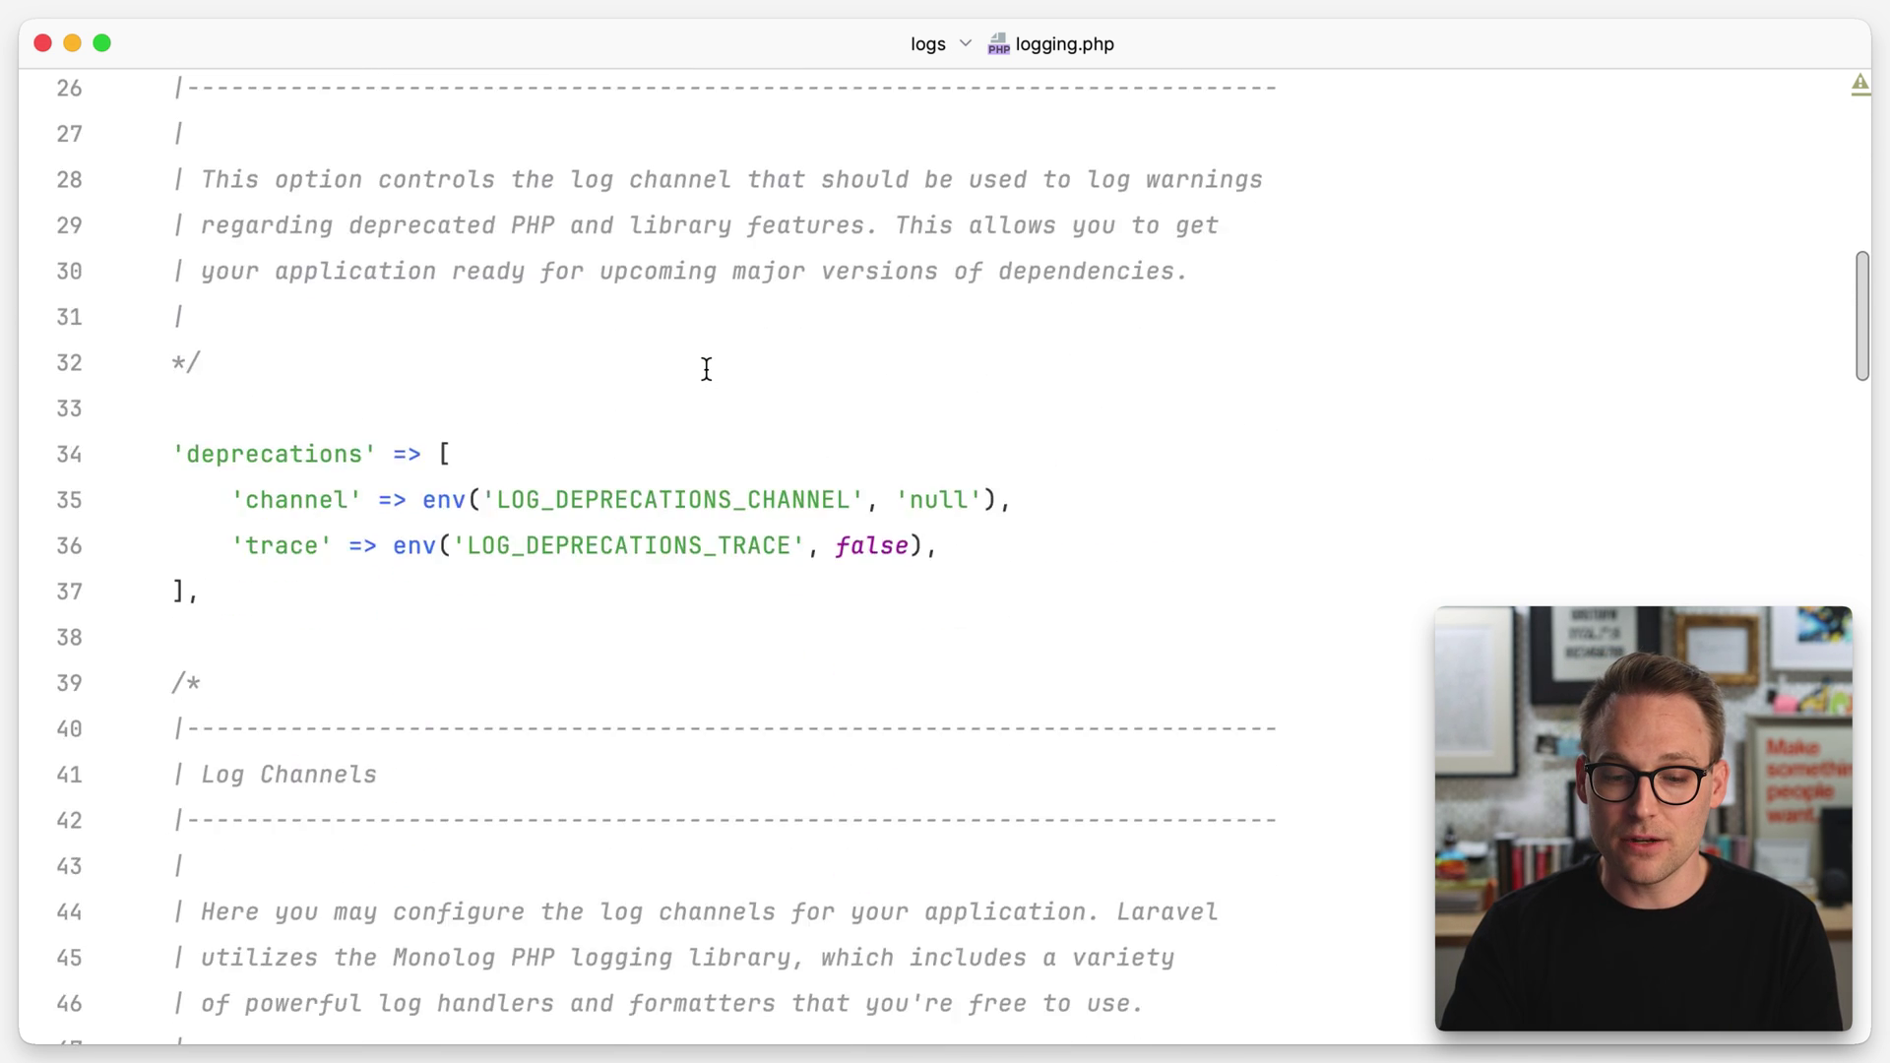
{"action": "scroll", "coordinate": [706, 369], "scroll_direction": "down", "scroll_amount": 2}
{"action": "scroll", "coordinate": [707, 369], "scroll_direction": "down", "scroll_amount": 4}
{"action": "scroll", "coordinate": [706, 371], "scroll_direction": "down", "scroll_amount": 1}
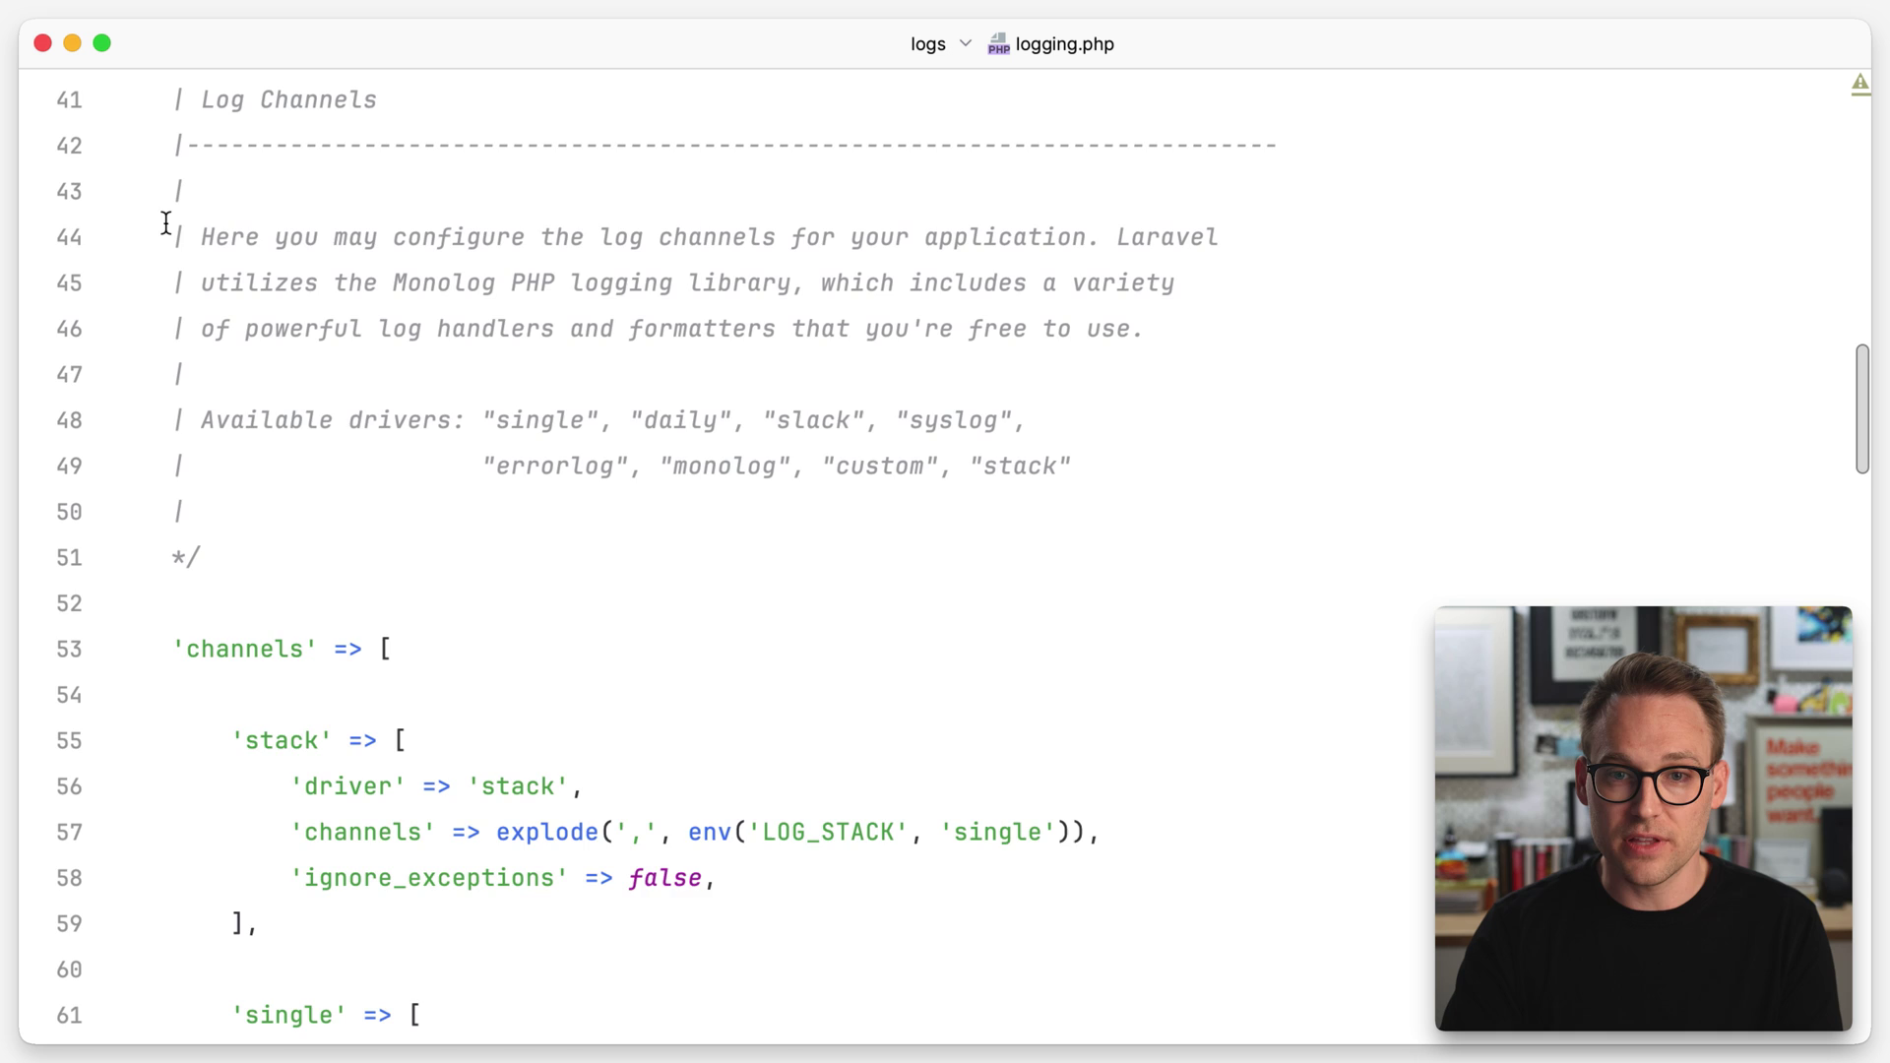
{"action": "scroll", "coordinate": [167, 224], "scroll_direction": "down", "scroll_amount": 1}
{"action": "scroll", "coordinate": [221, 369], "scroll_direction": "down", "scroll_amount": 1}
{"action": "left_click", "coordinate": [248, 405]}
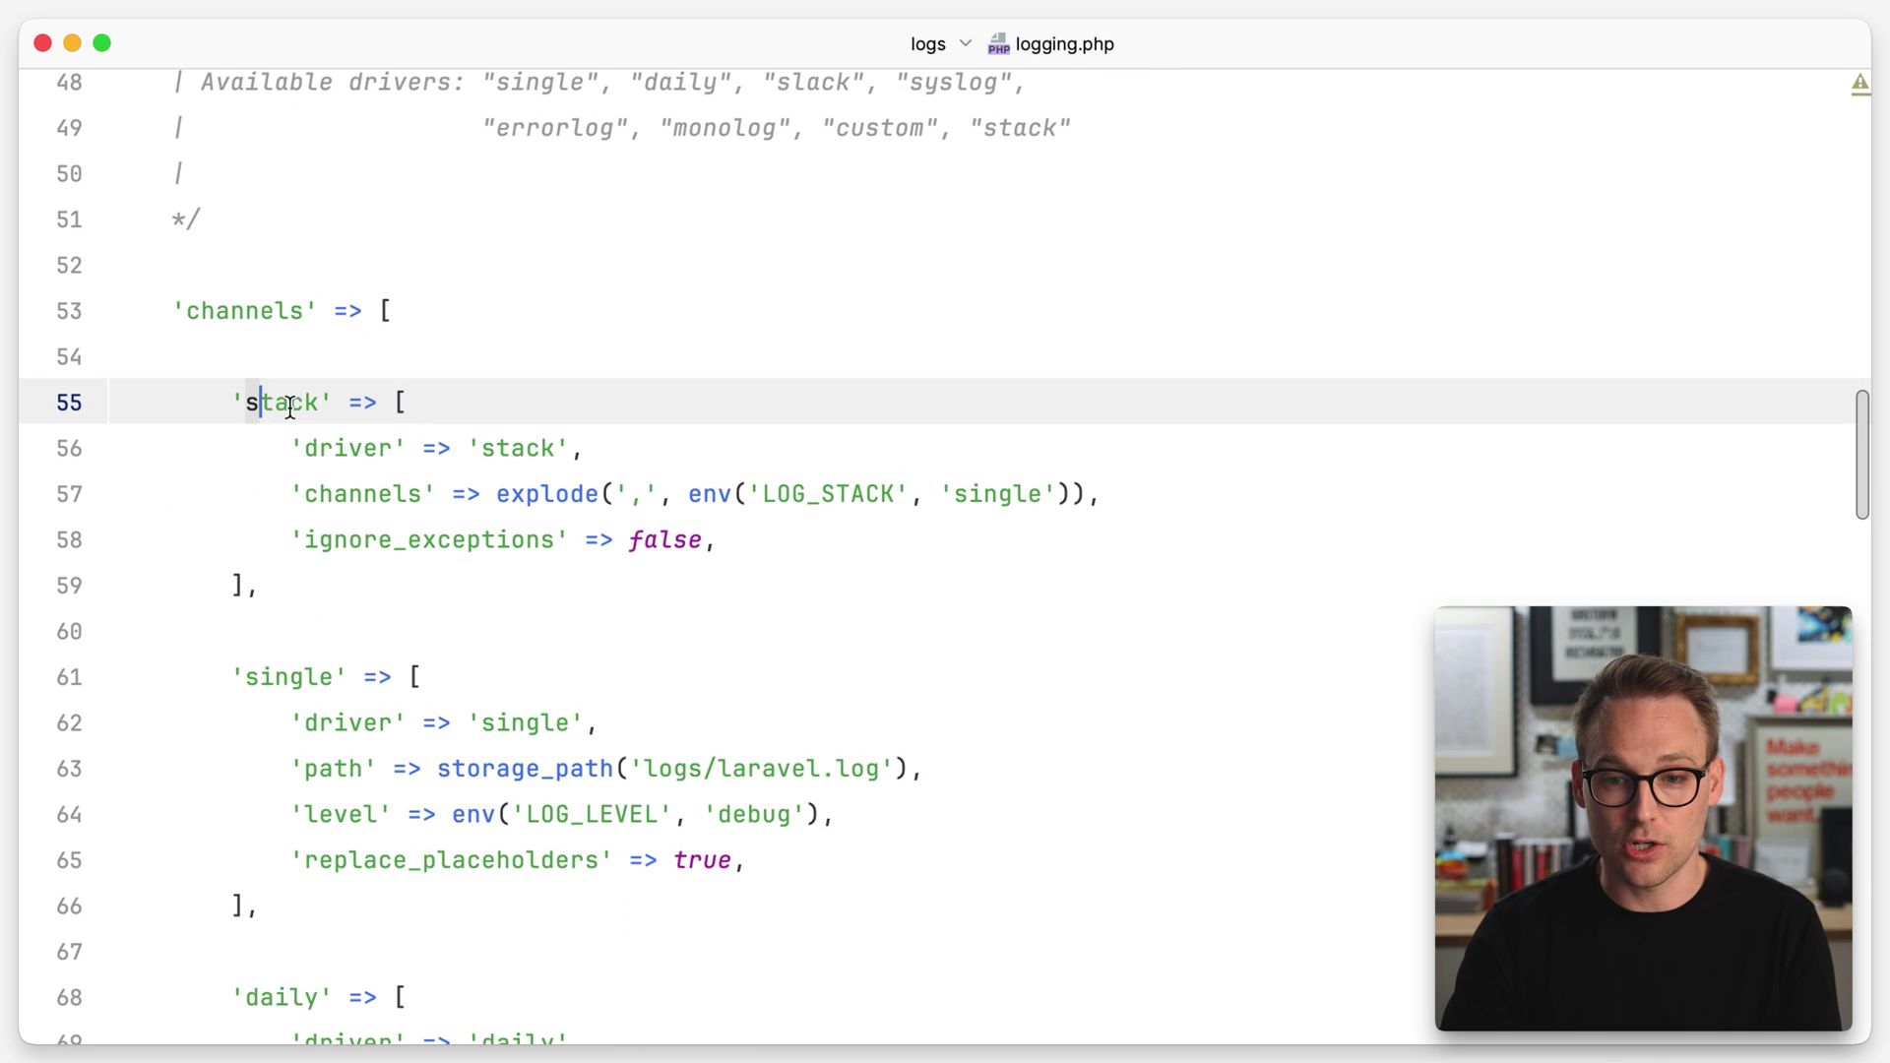
{"action": "double_click", "coordinate": [291, 404]}
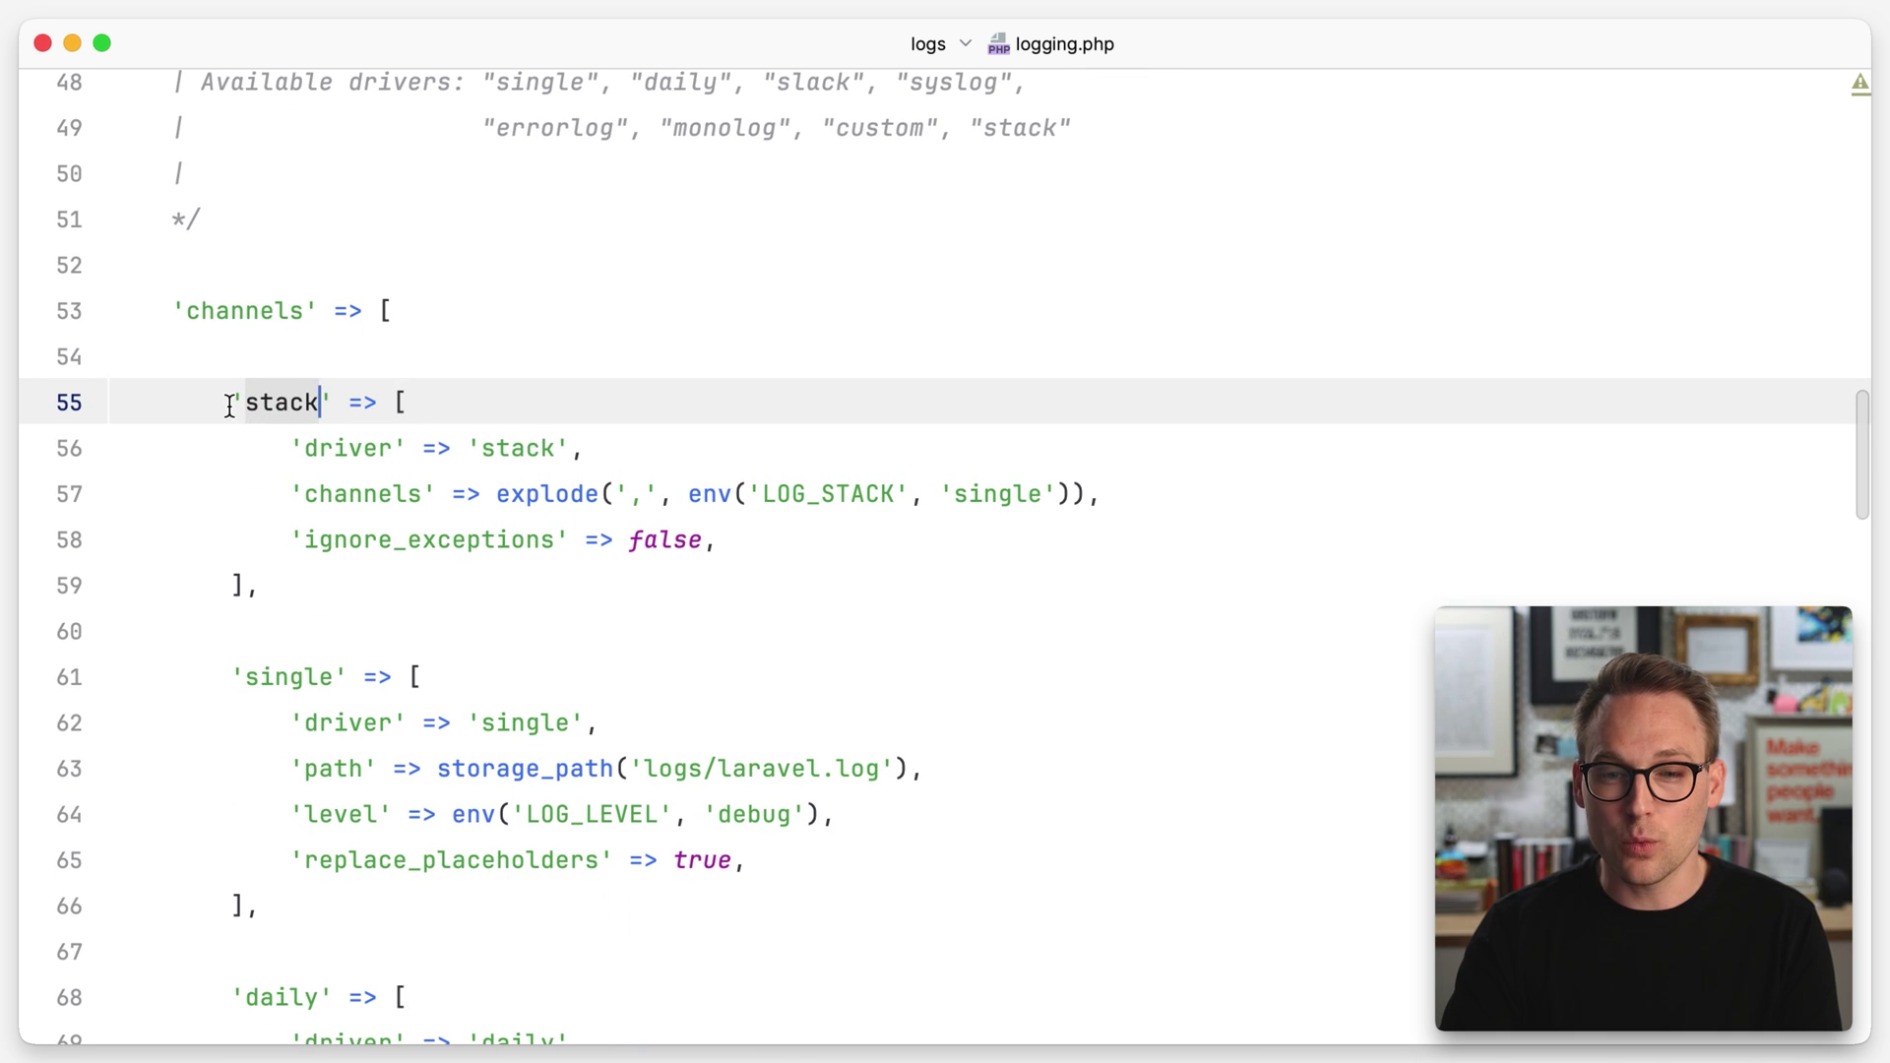
{"action": "left_click_drag", "start_coordinate": [229, 405], "coordinate": [326, 574]}
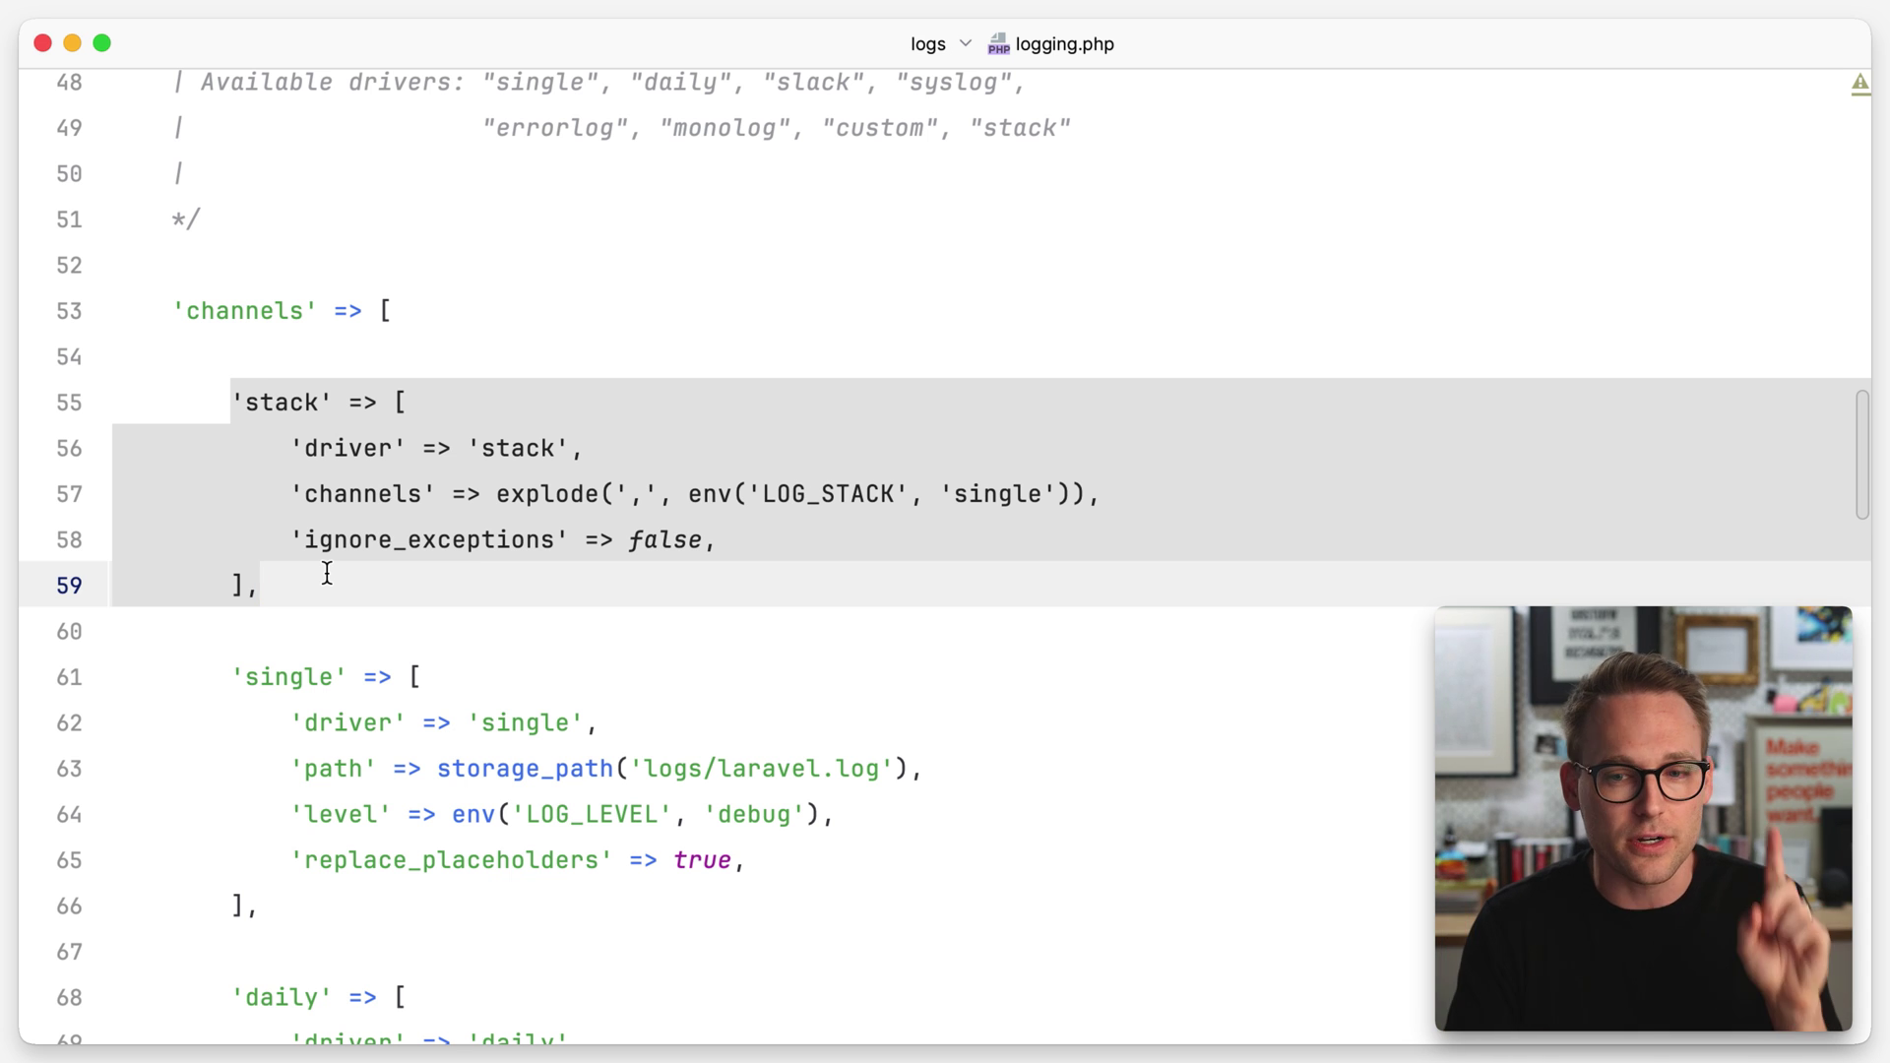
{"action": "scroll", "coordinate": [326, 572], "scroll_direction": "down", "scroll_amount": 3}
{"action": "scroll", "coordinate": [327, 573], "scroll_direction": "down", "scroll_amount": 1}
{"action": "mouse_move", "coordinate": [238, 528]}
{"action": "left_mouse_down"}
{"action": "mouse_move", "coordinate": [265, 577]}
{"action": "mouse_move", "coordinate": [236, 708]}
{"action": "mouse_move", "coordinate": [299, 753]}
{"action": "left_mouse_up"}
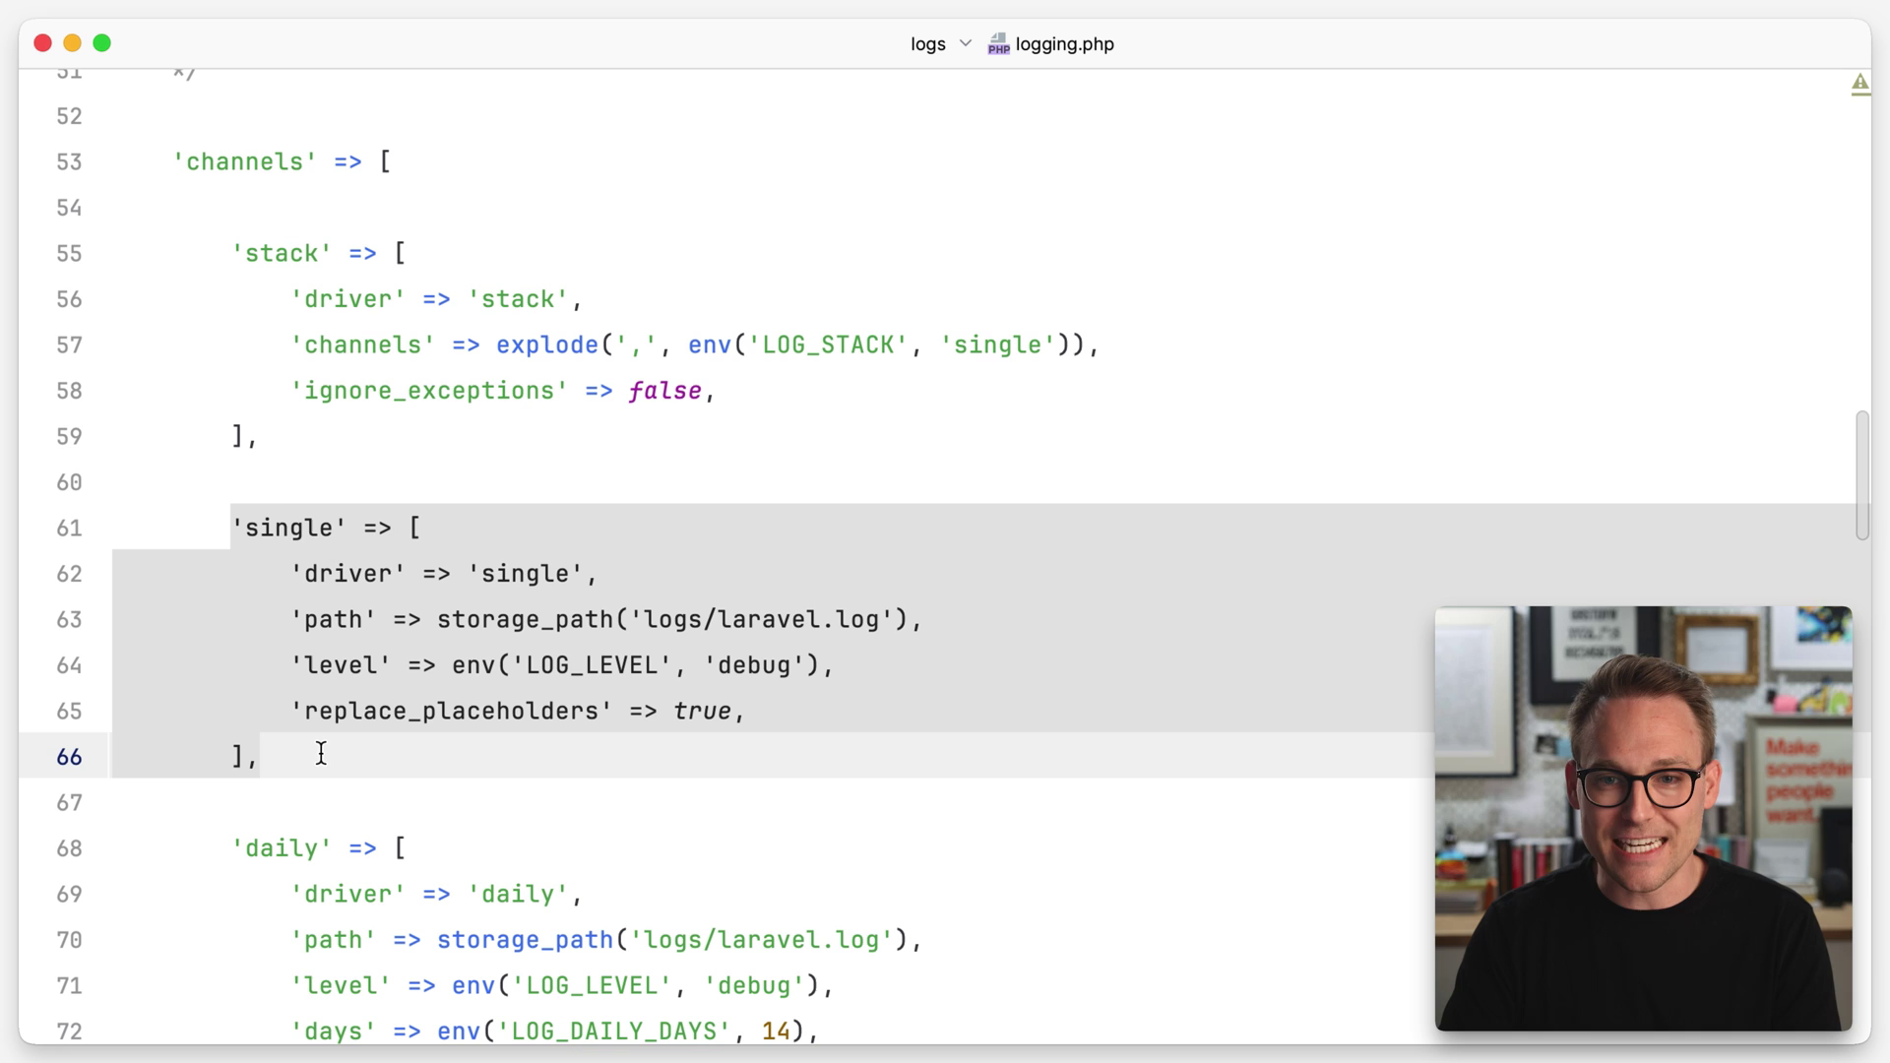
{"action": "left_click", "coordinate": [321, 755]}
{"action": "scroll", "coordinate": [320, 754], "scroll_direction": "down", "scroll_amount": 4}
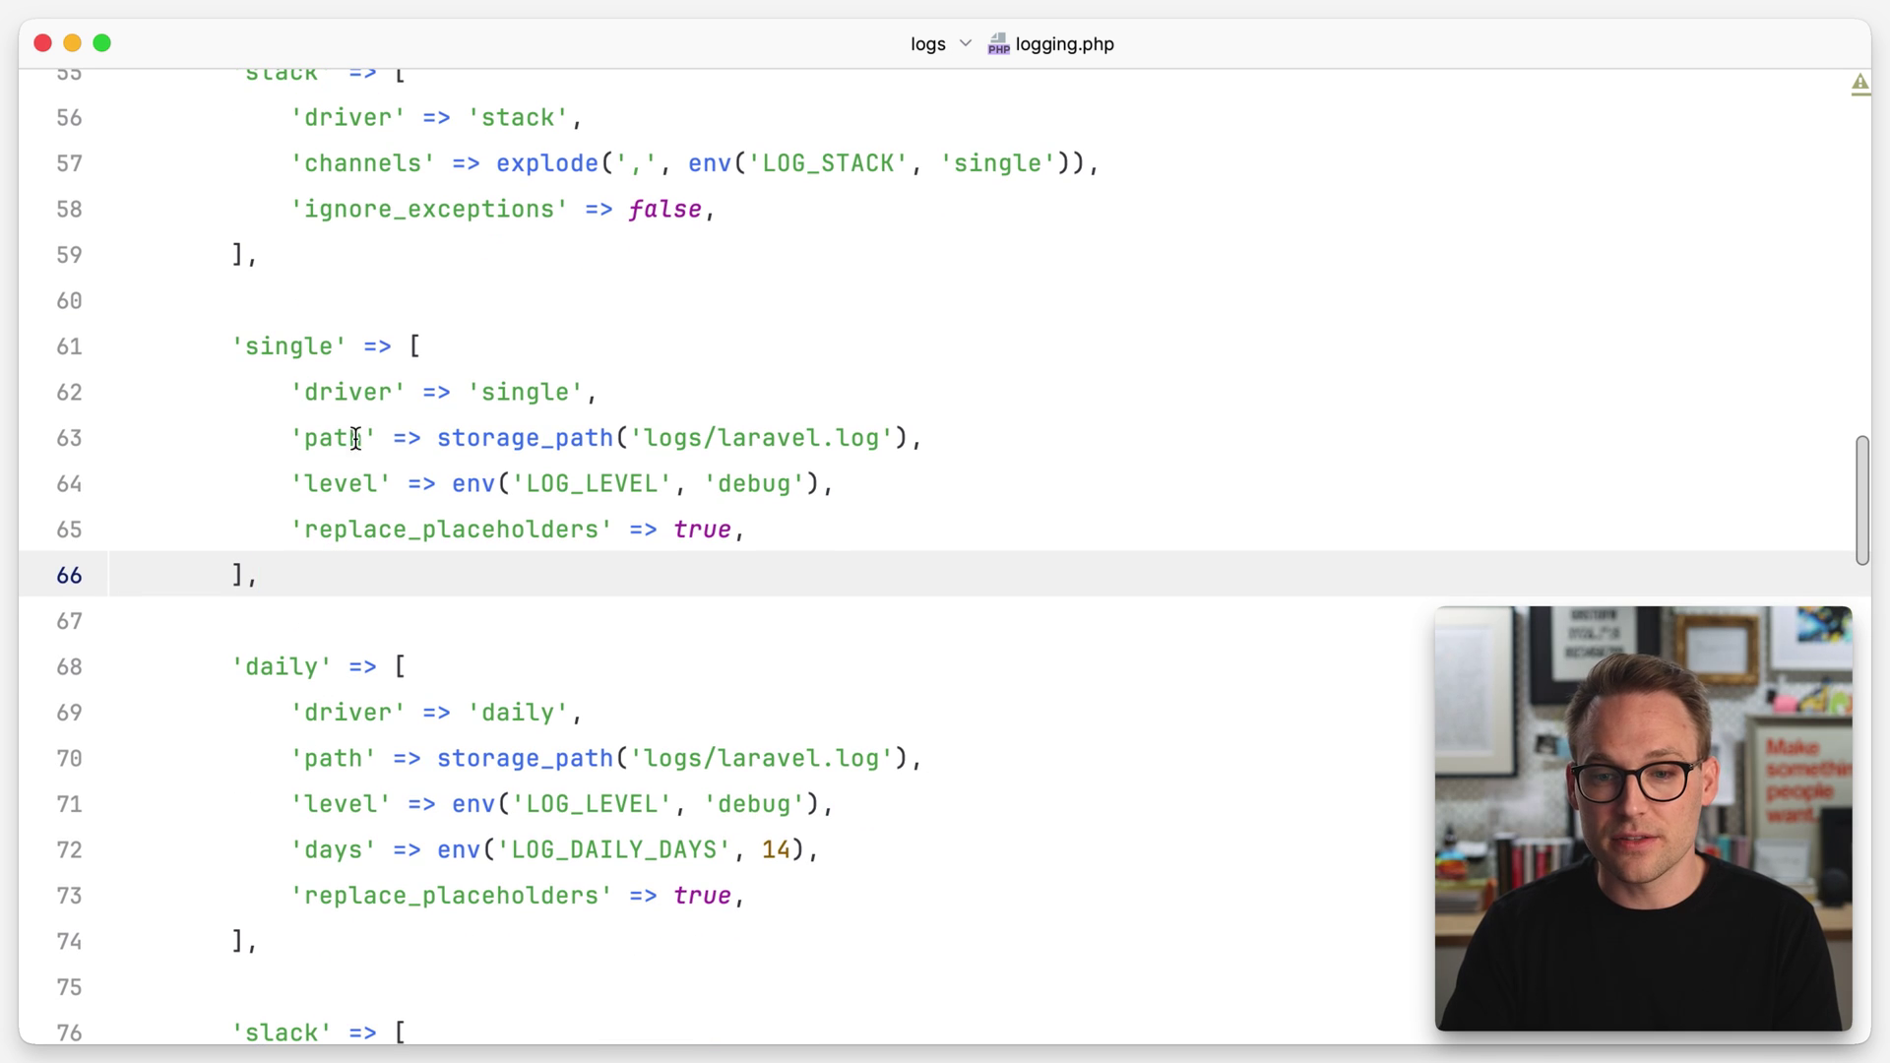
{"action": "left_click", "coordinate": [346, 394]}
{"action": "left_click", "coordinate": [394, 440]}
{"action": "left_click", "coordinate": [762, 438]}
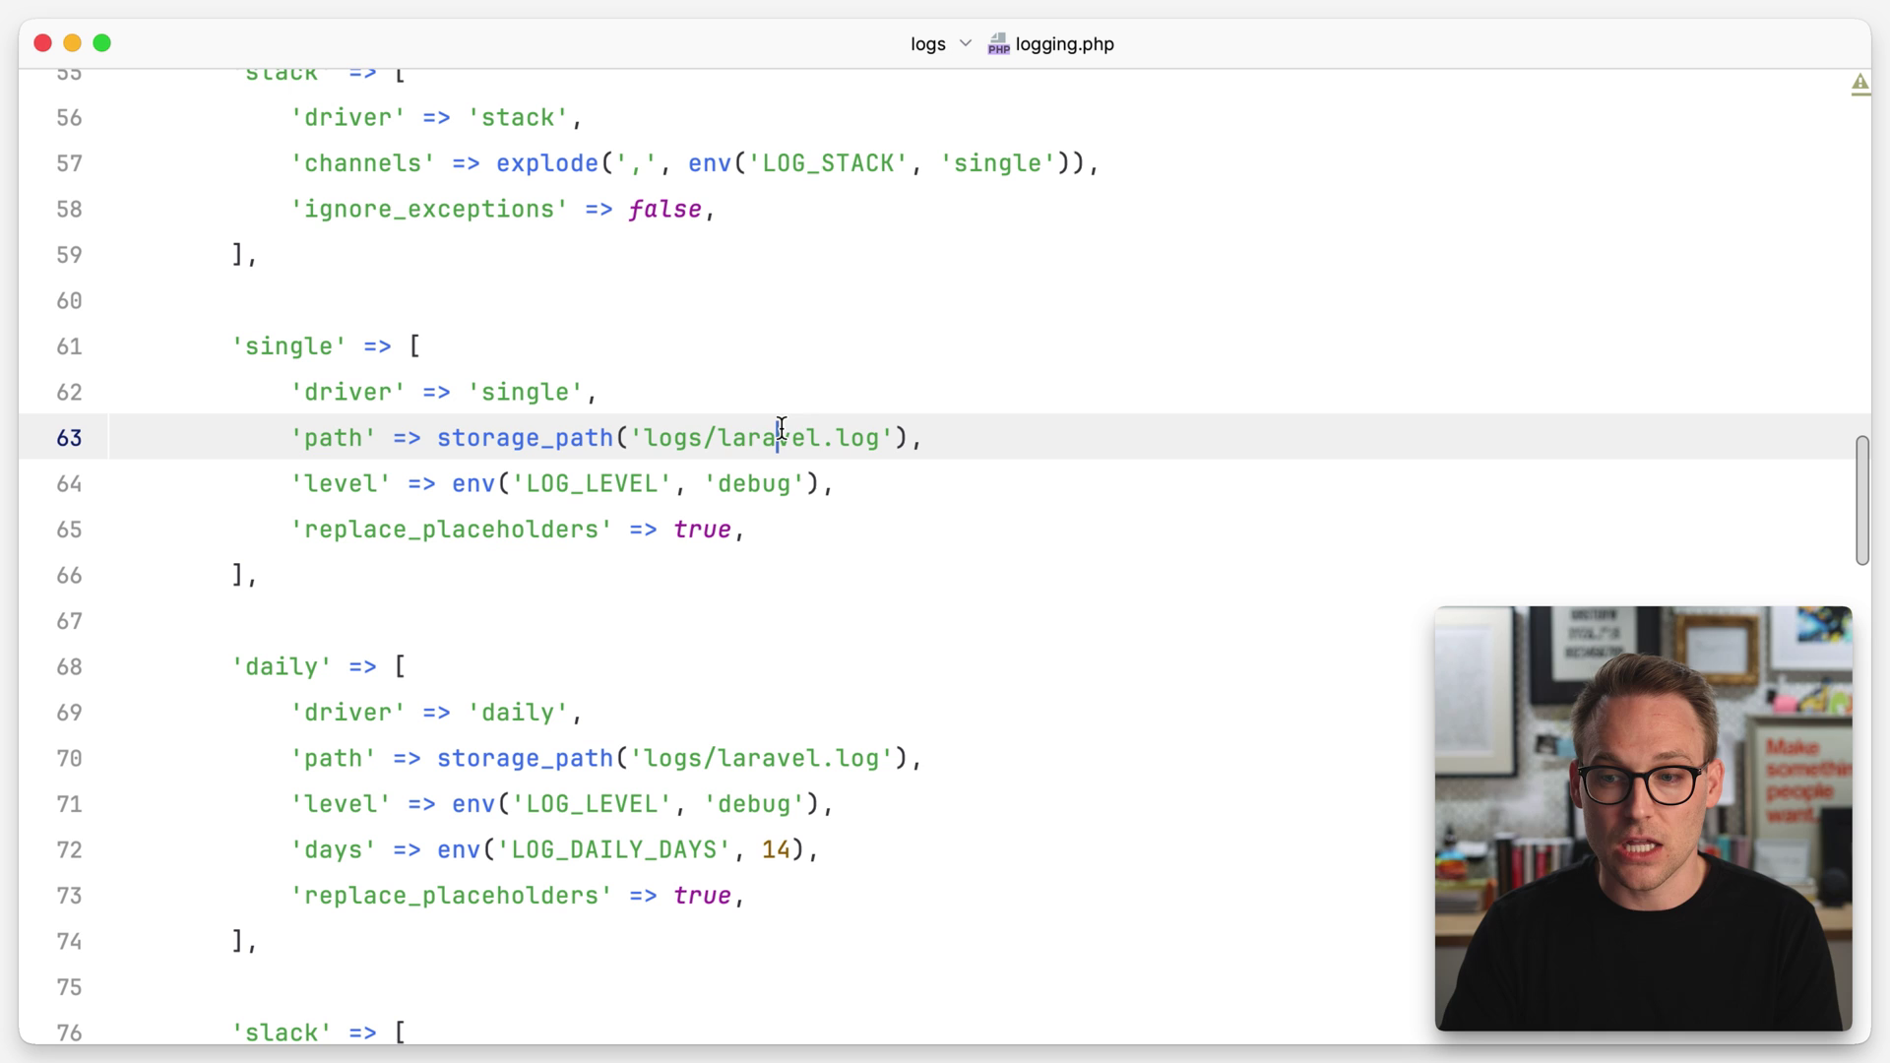
{"action": "double_click", "coordinate": [781, 429]}
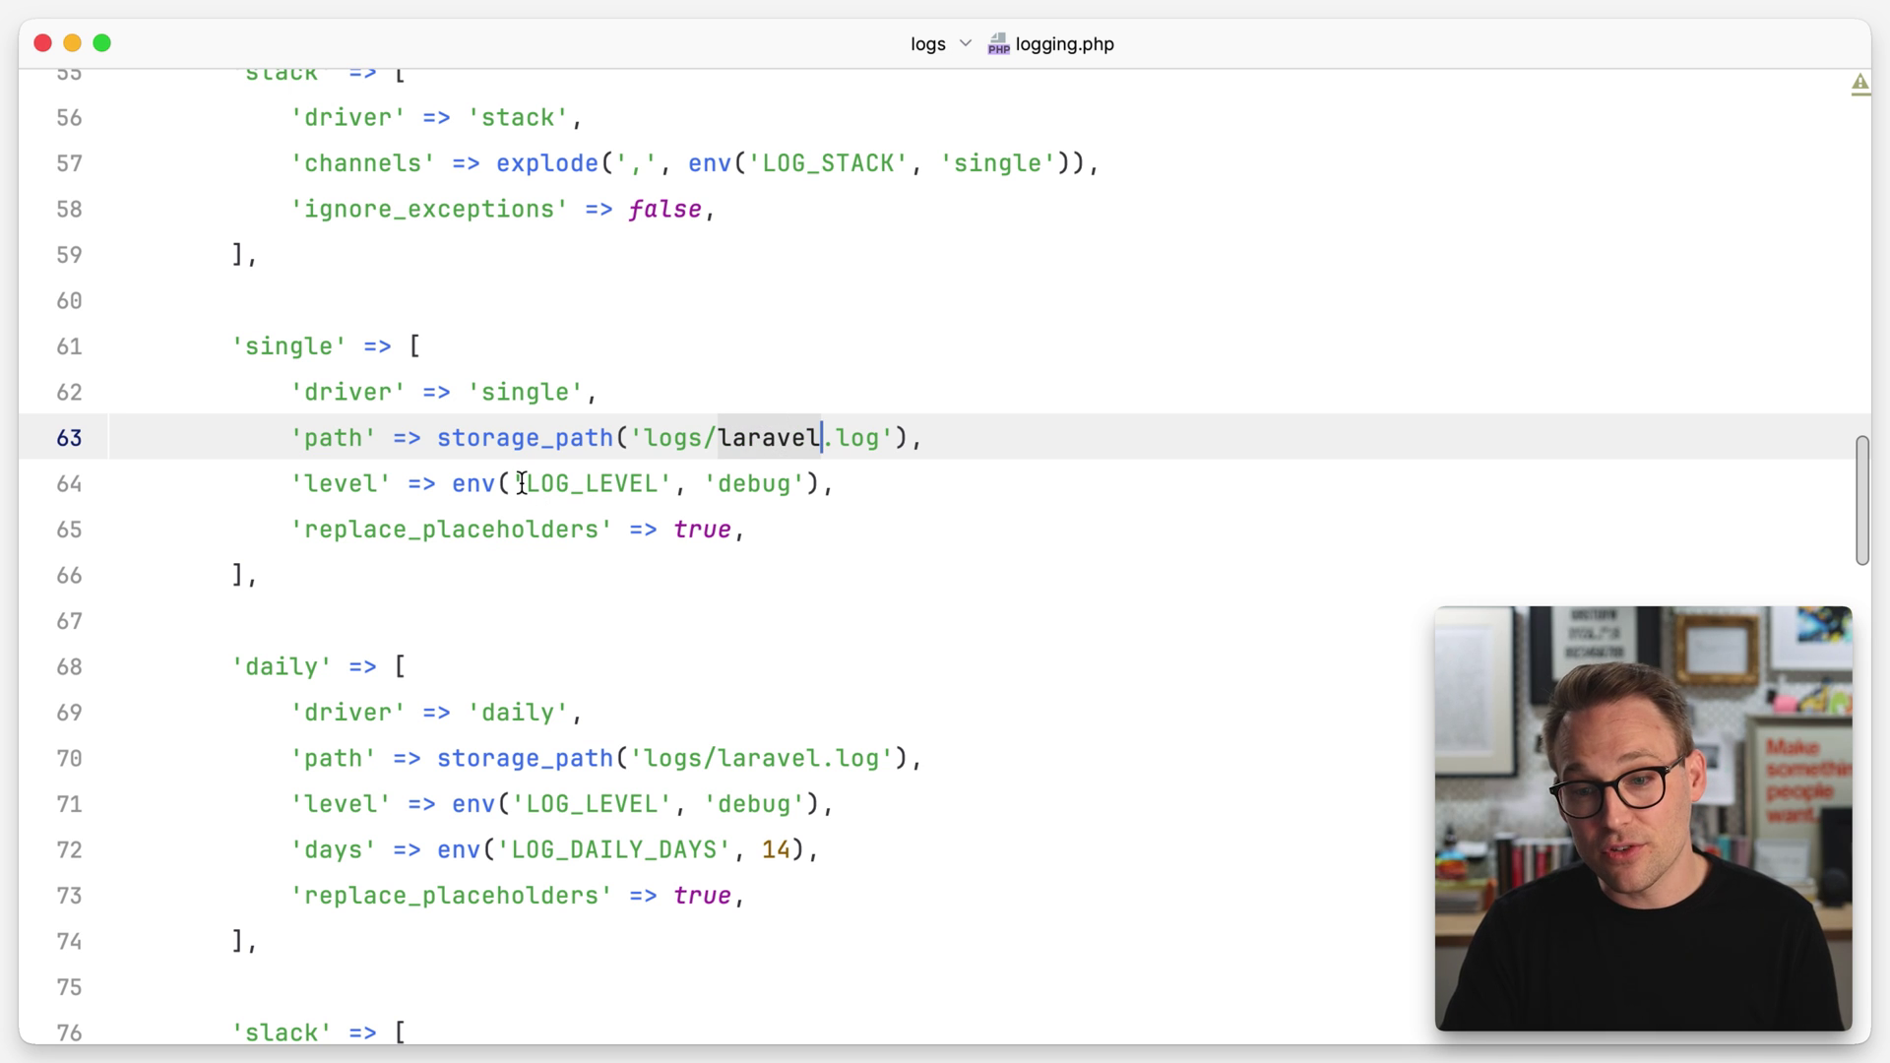
{"action": "double_click", "coordinate": [735, 484]}
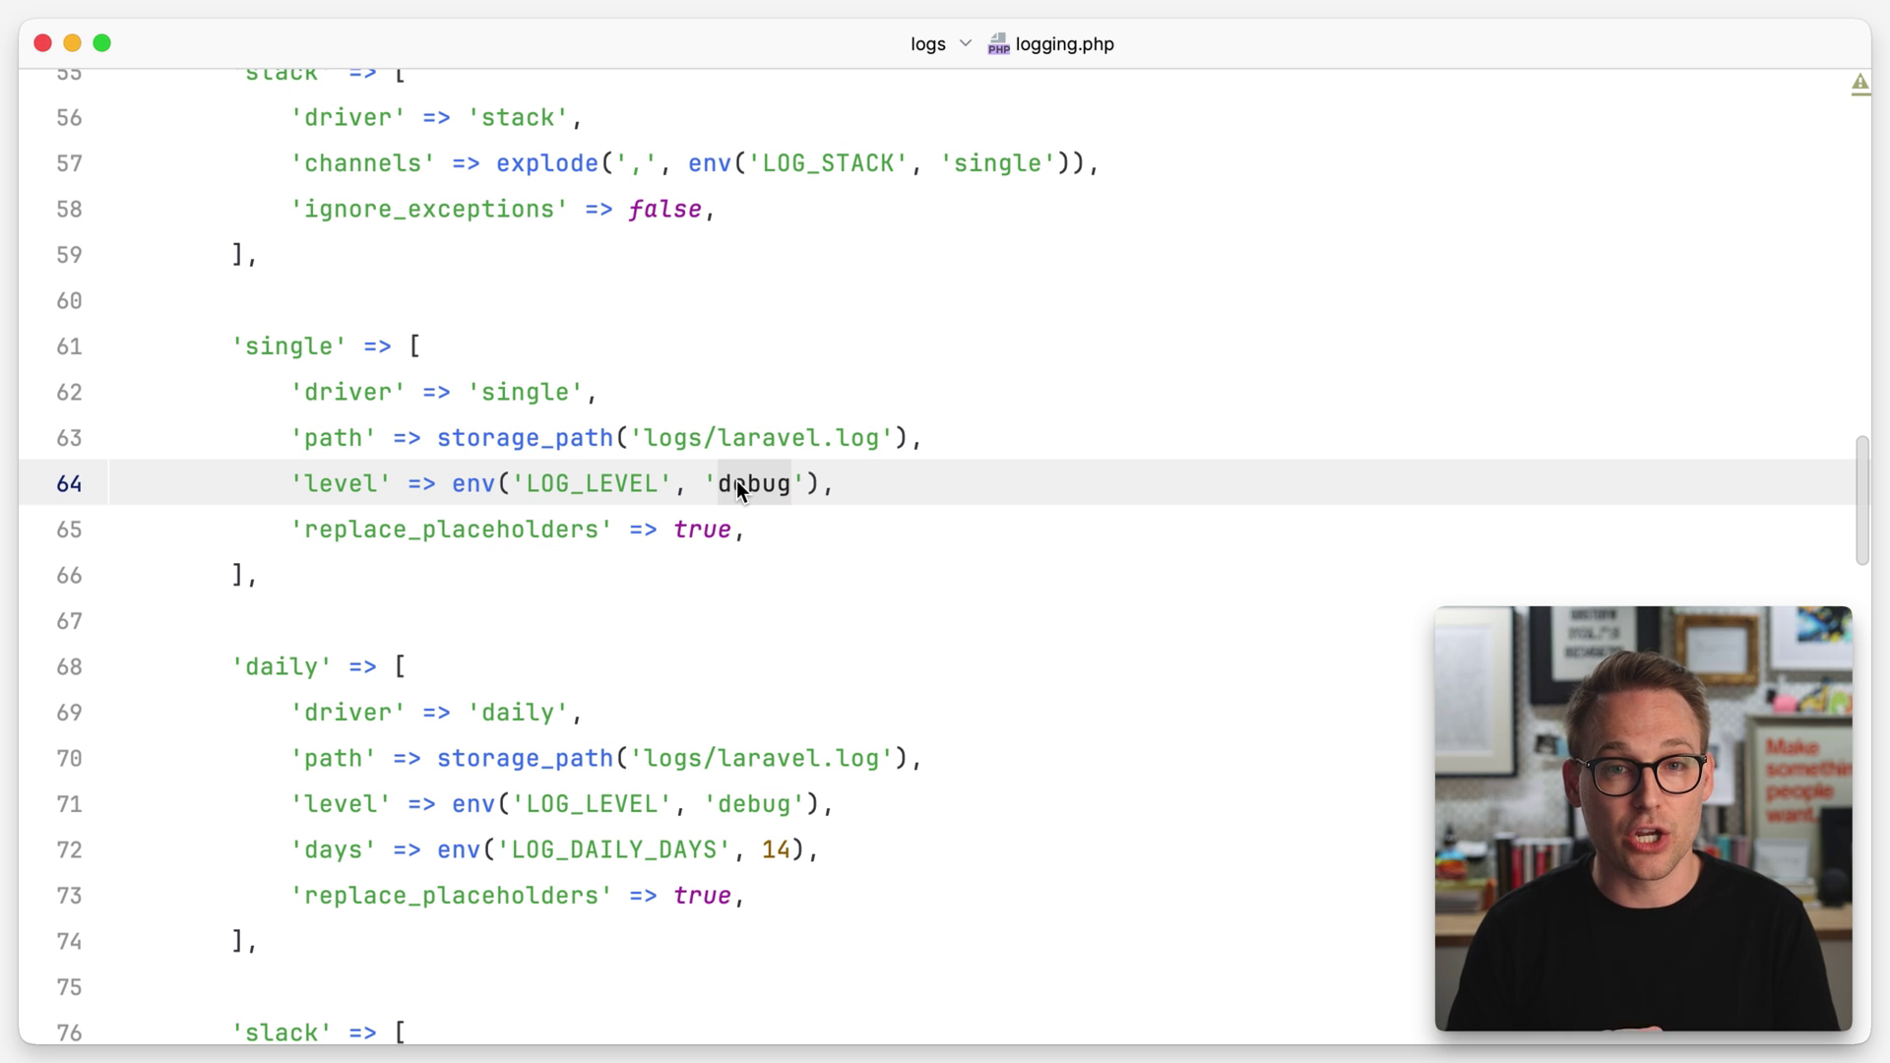
Switch to the .env file and replace LOG_CHANNEL's stack value with single.
{"action": "left_click", "coordinate": [810, 444]}
{"action": "scroll", "coordinate": [806, 443], "scroll_direction": "up", "scroll_amount": 5}
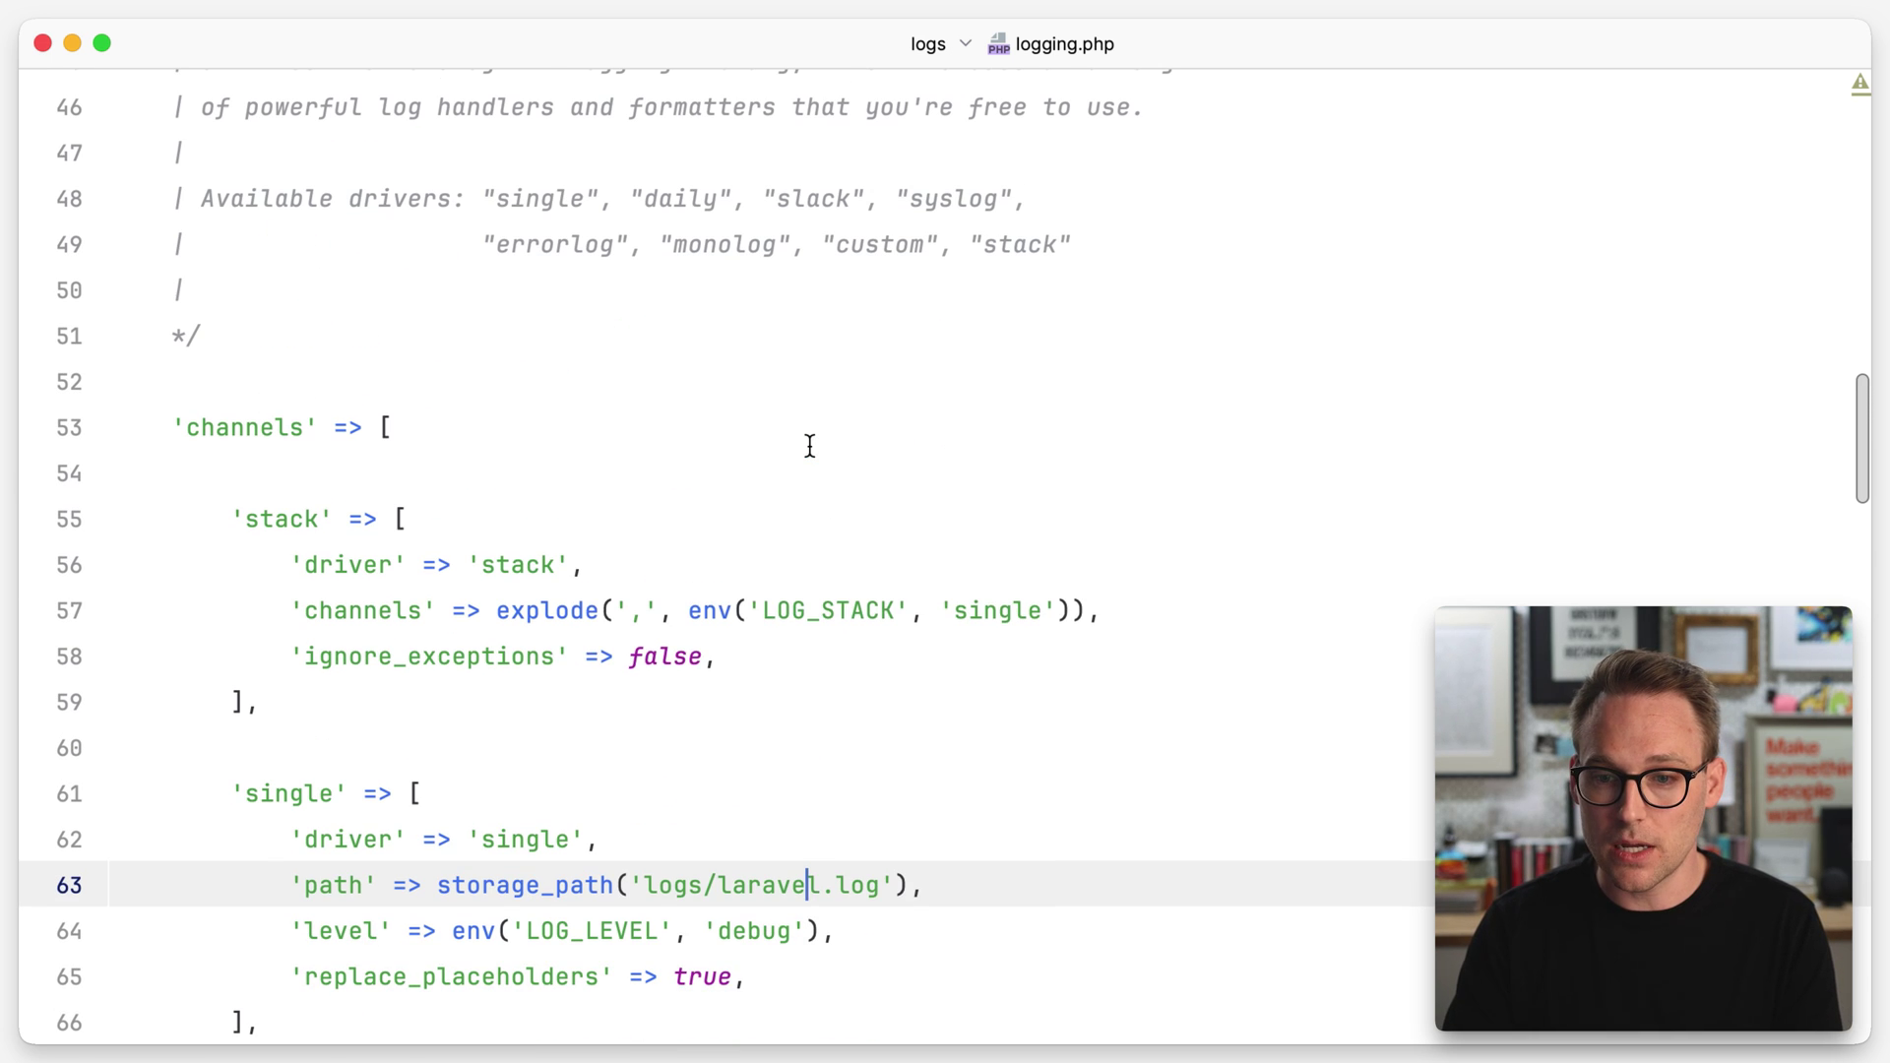
{"action": "key", "text": "super+e"}
{"action": "type", "text": ".env"}
{"action": "key", "text": "Return"}
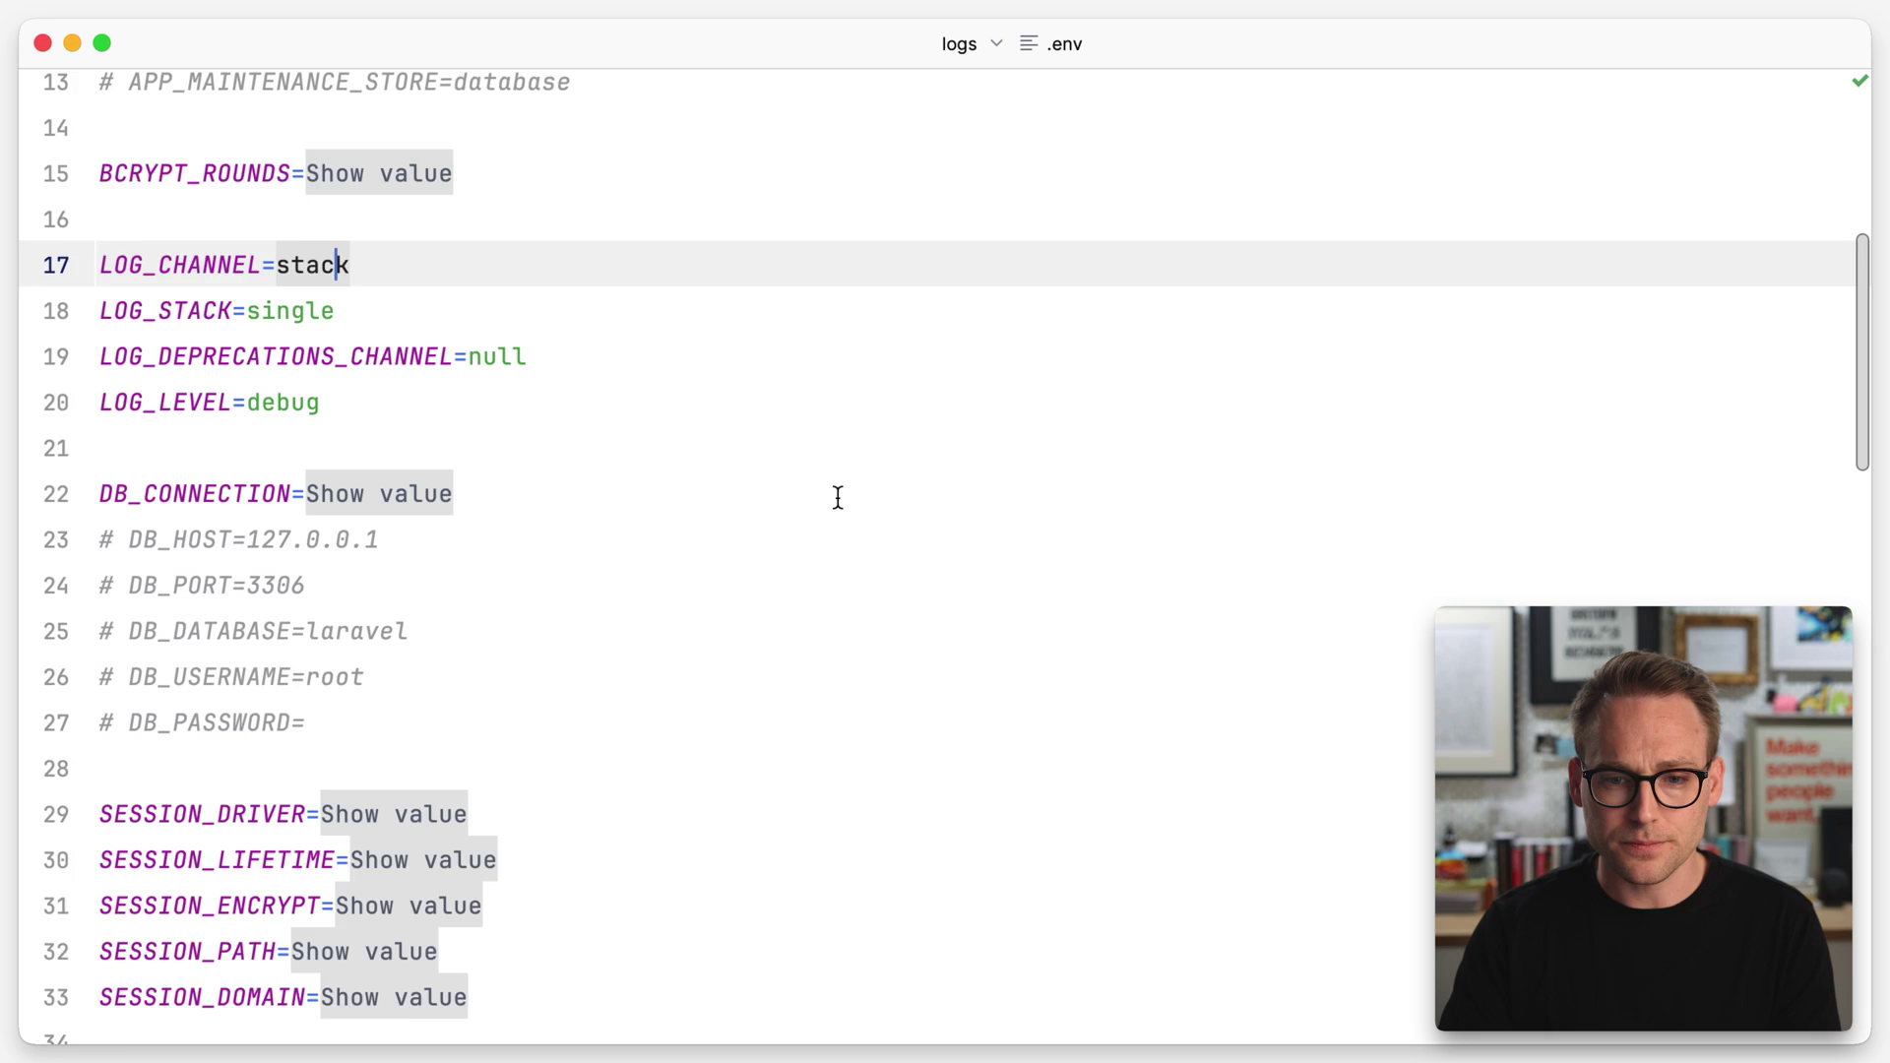
{"action": "scroll", "coordinate": [836, 498], "scroll_direction": "down", "scroll_amount": 2}
{"action": "scroll", "coordinate": [253, 296], "scroll_direction": "up", "scroll_amount": 3}
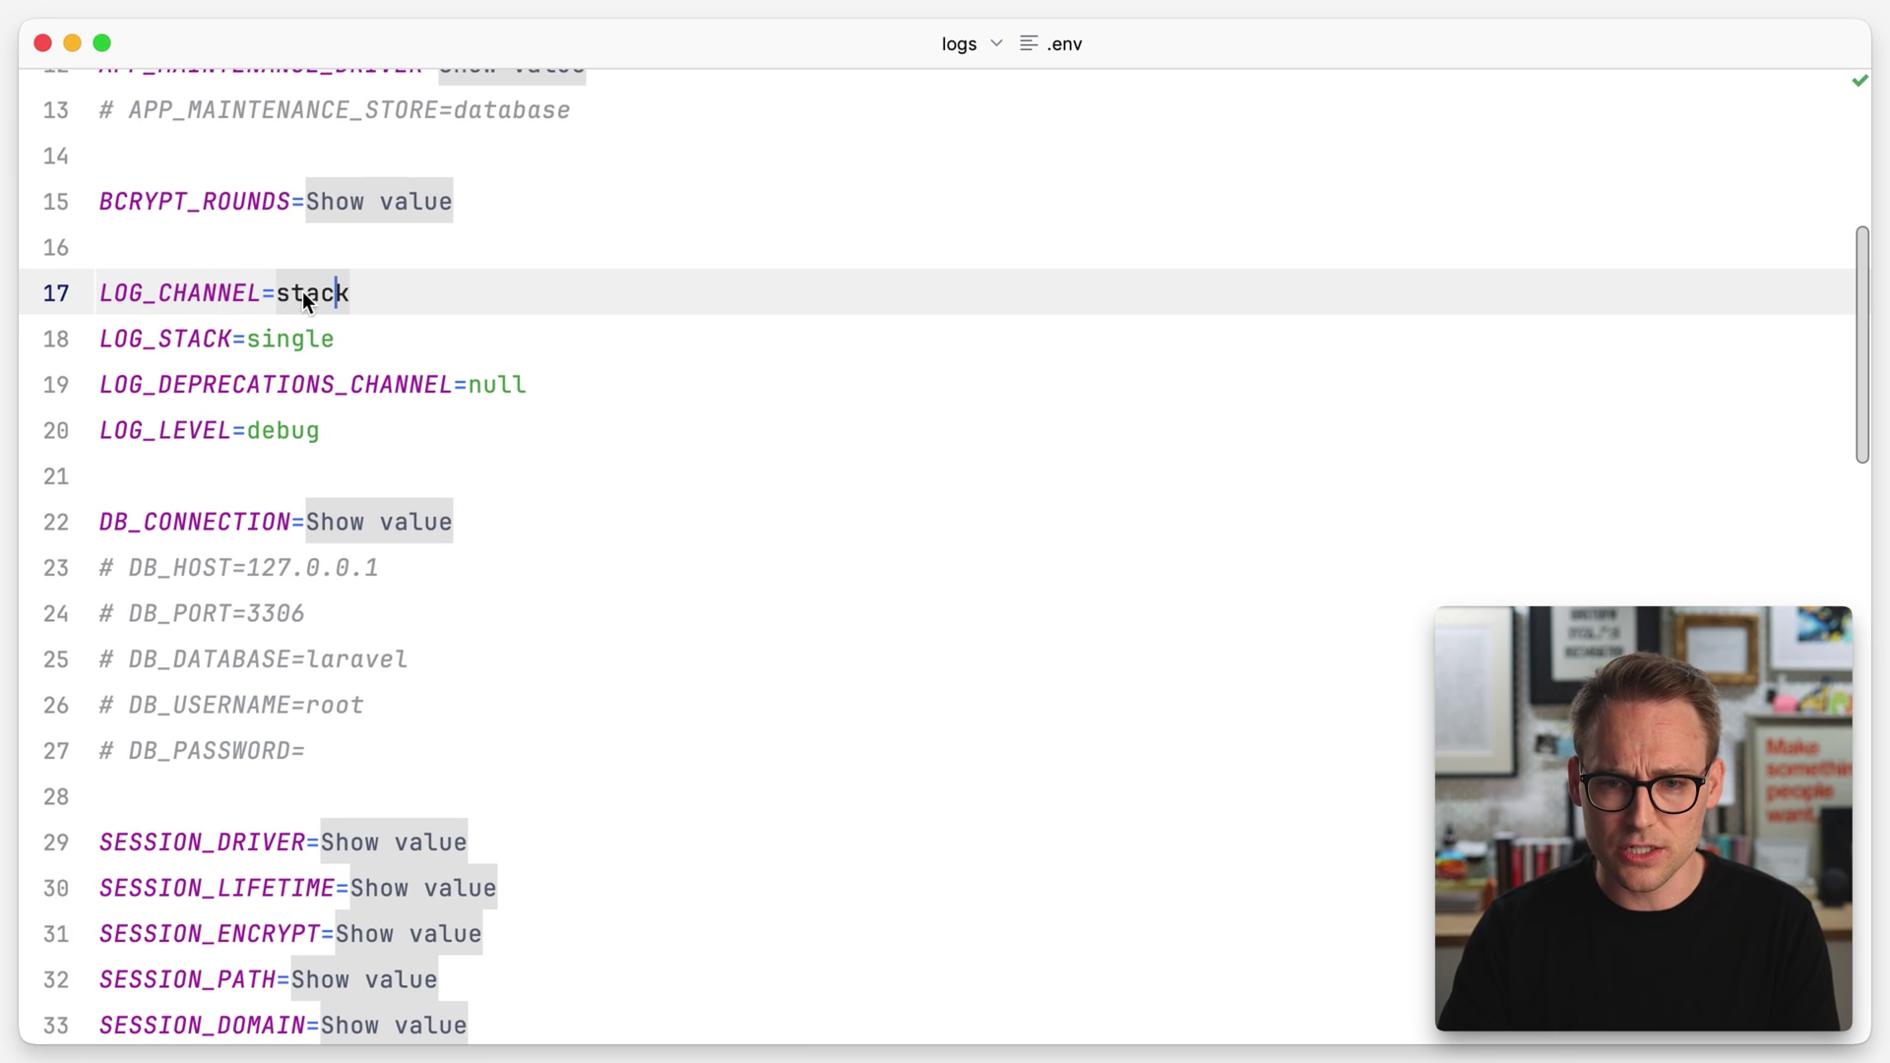
{"action": "key", "text": "BackSpace"}
{"action": "key", "text": "BackSpace"}
{"action": "key", "text": "BackSpace"}
{"action": "type", "text": "ing"}
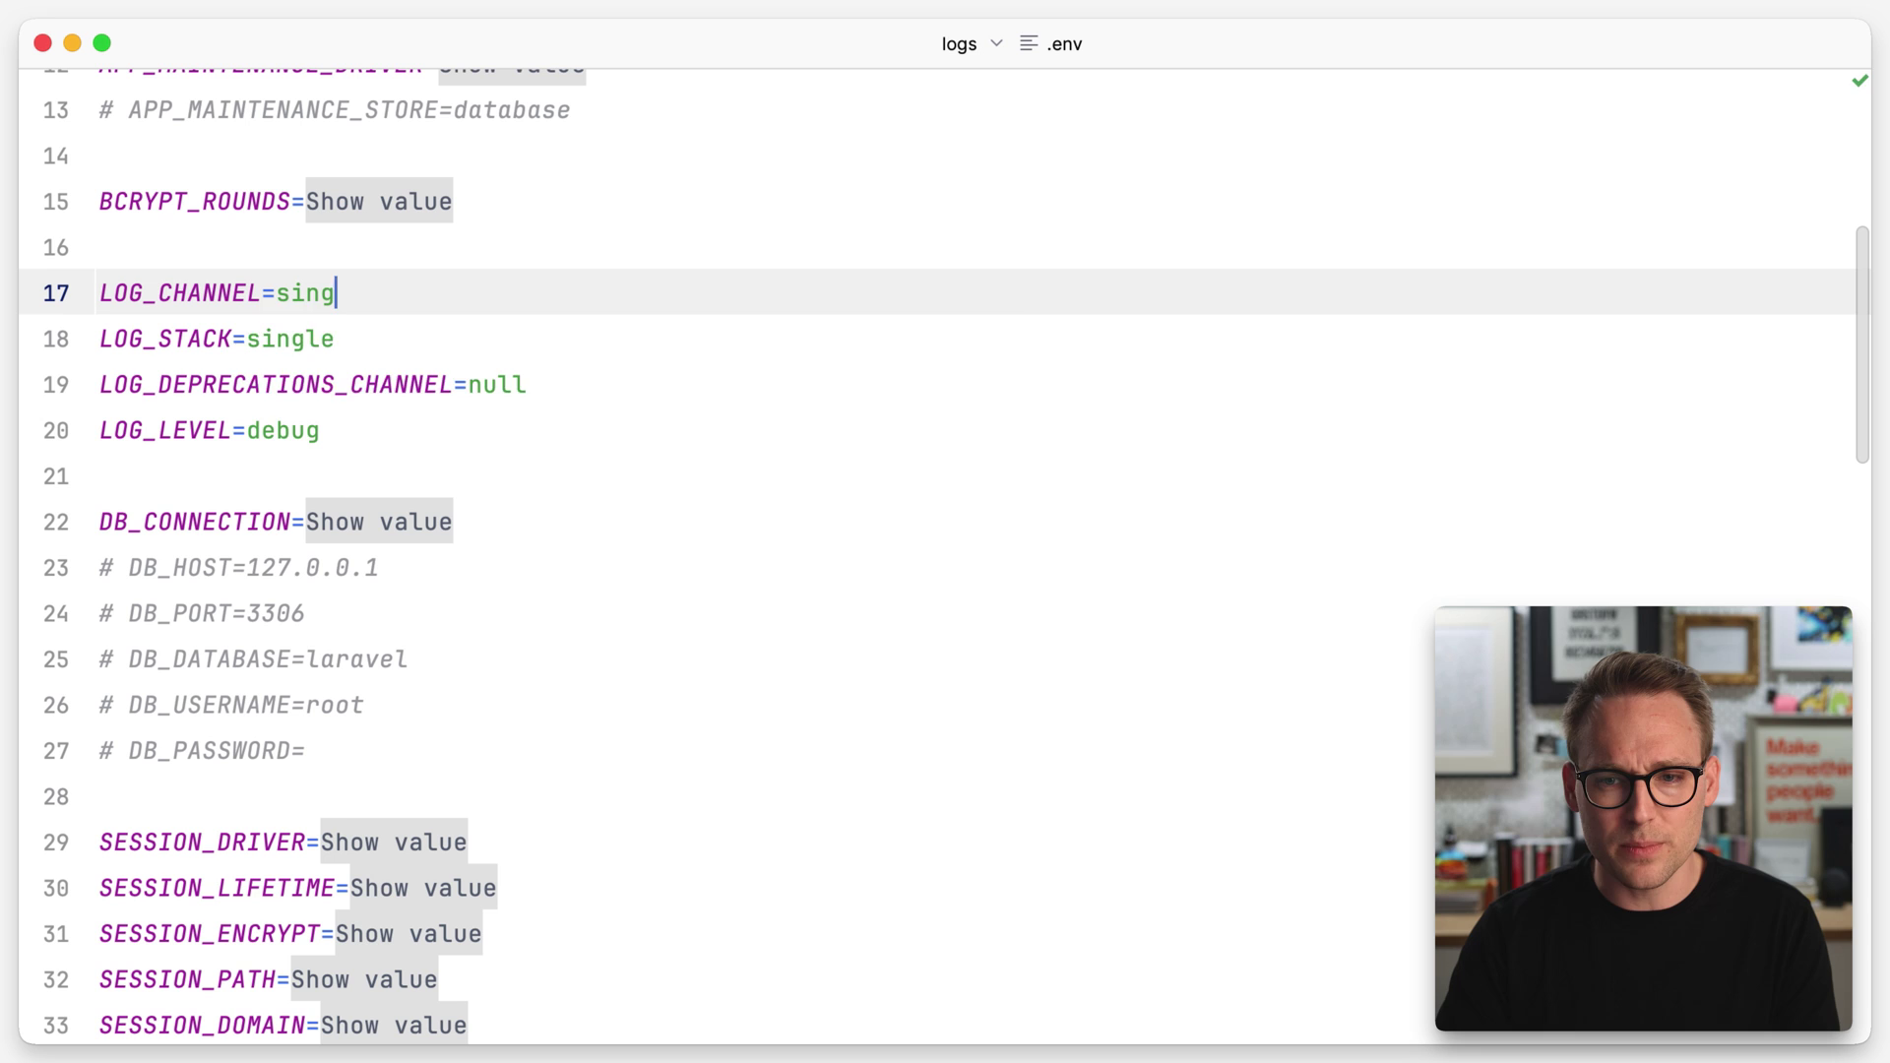
{"action": "type", "text": "lle"}
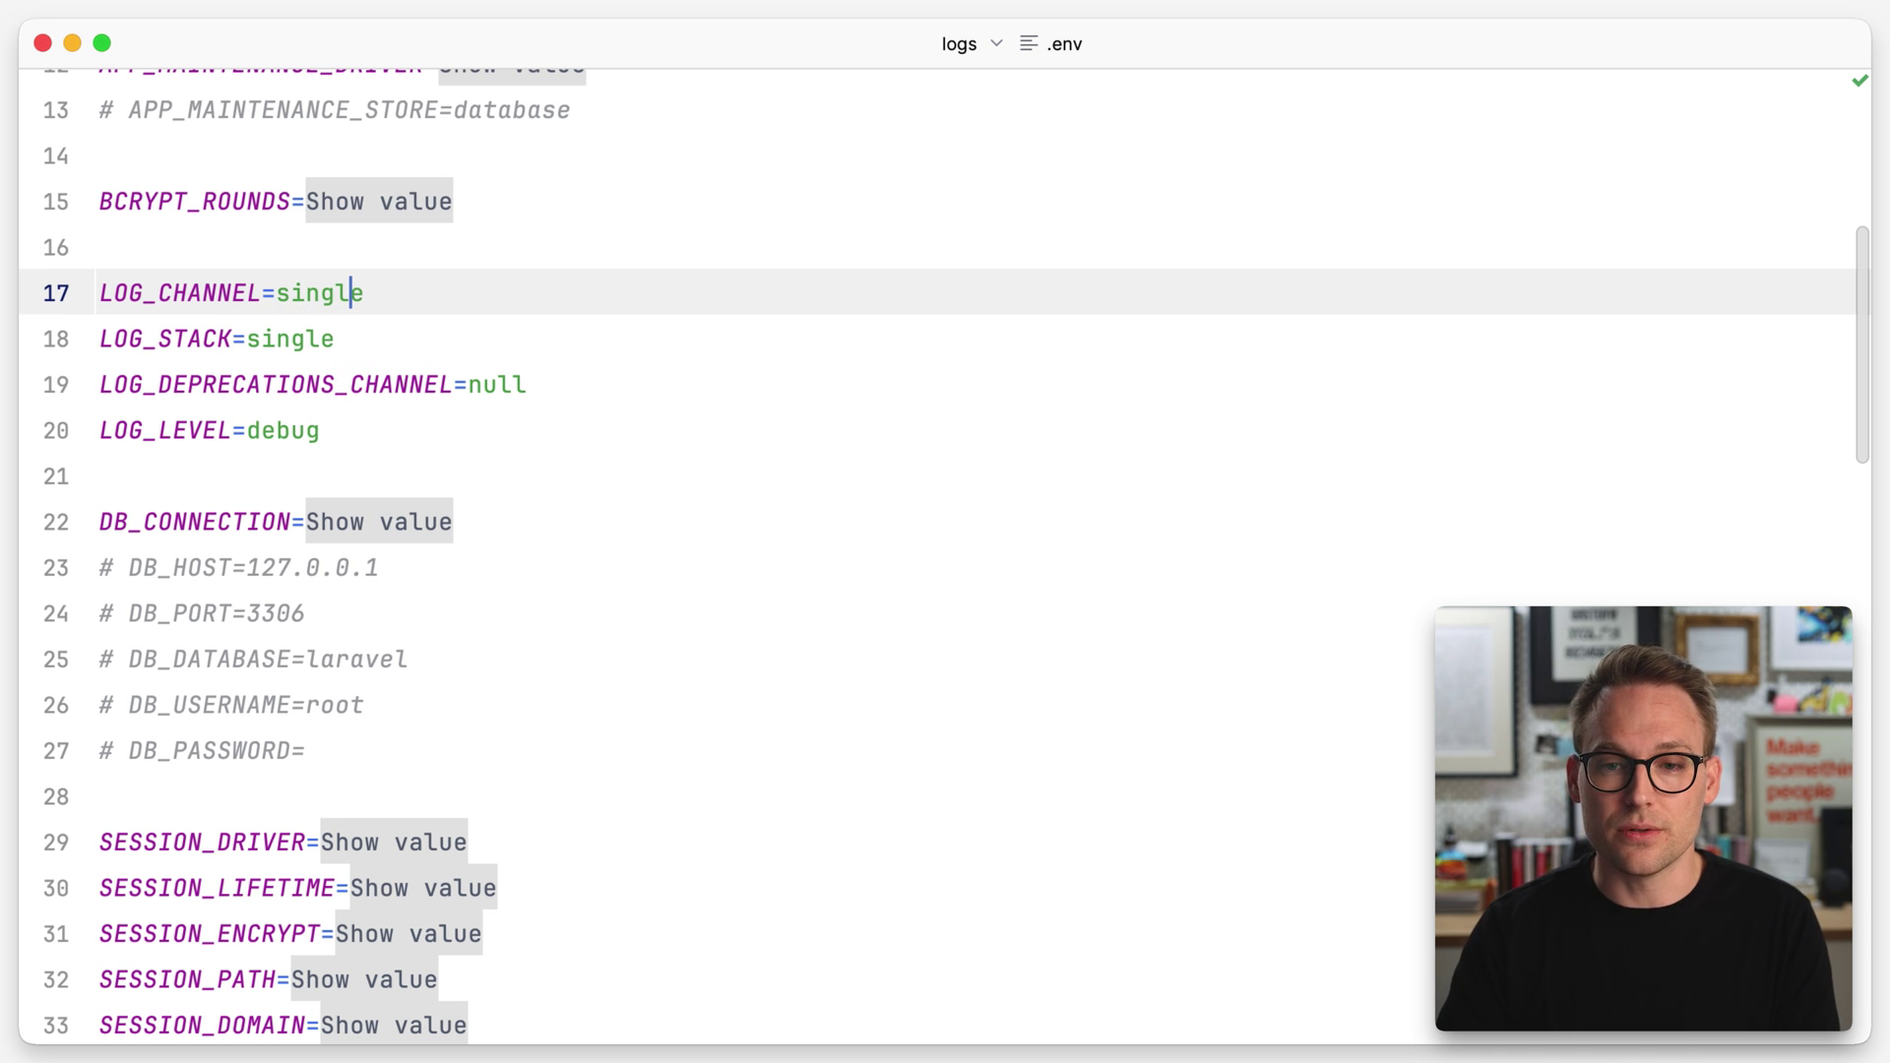
Open web.php and delete the root route's return view('welcome') statement.
{"action": "key", "text": "super+e"}
{"action": "type", "text": "web"}
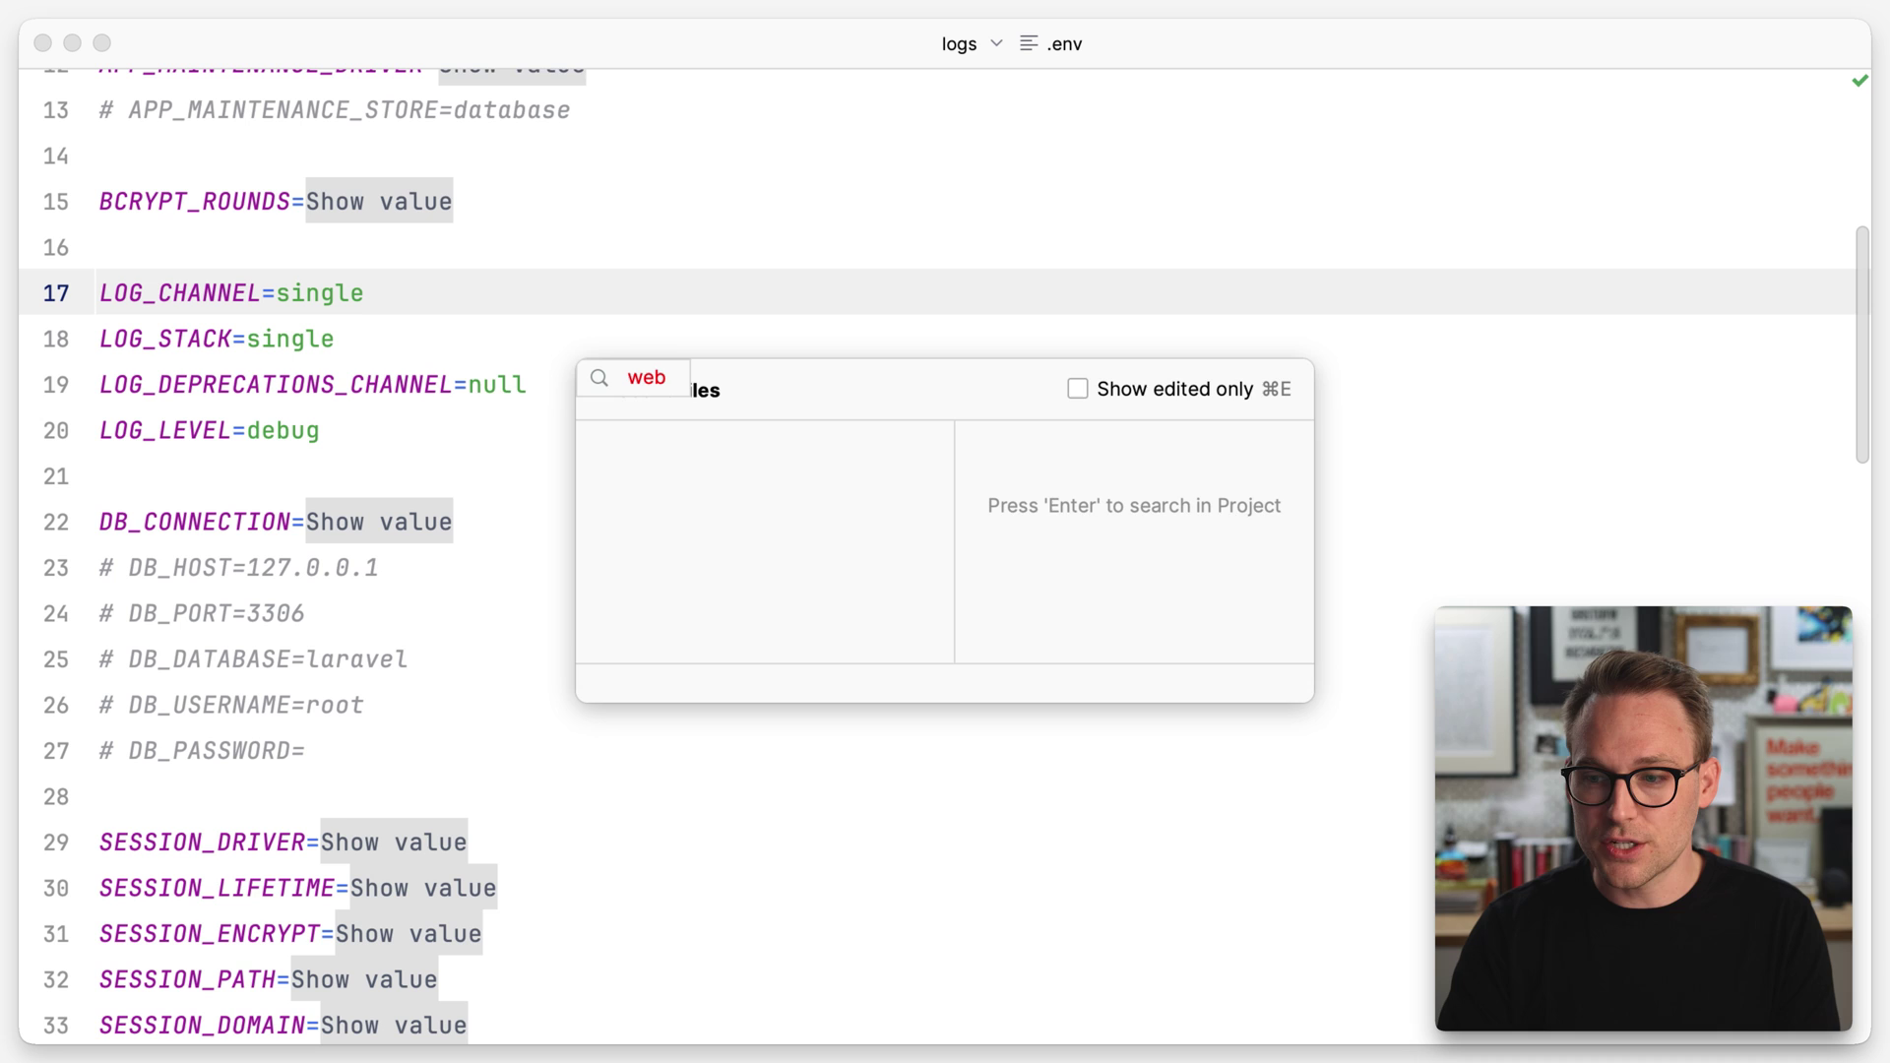
{"action": "key", "text": "Return"}
{"action": "key", "text": "Return"}
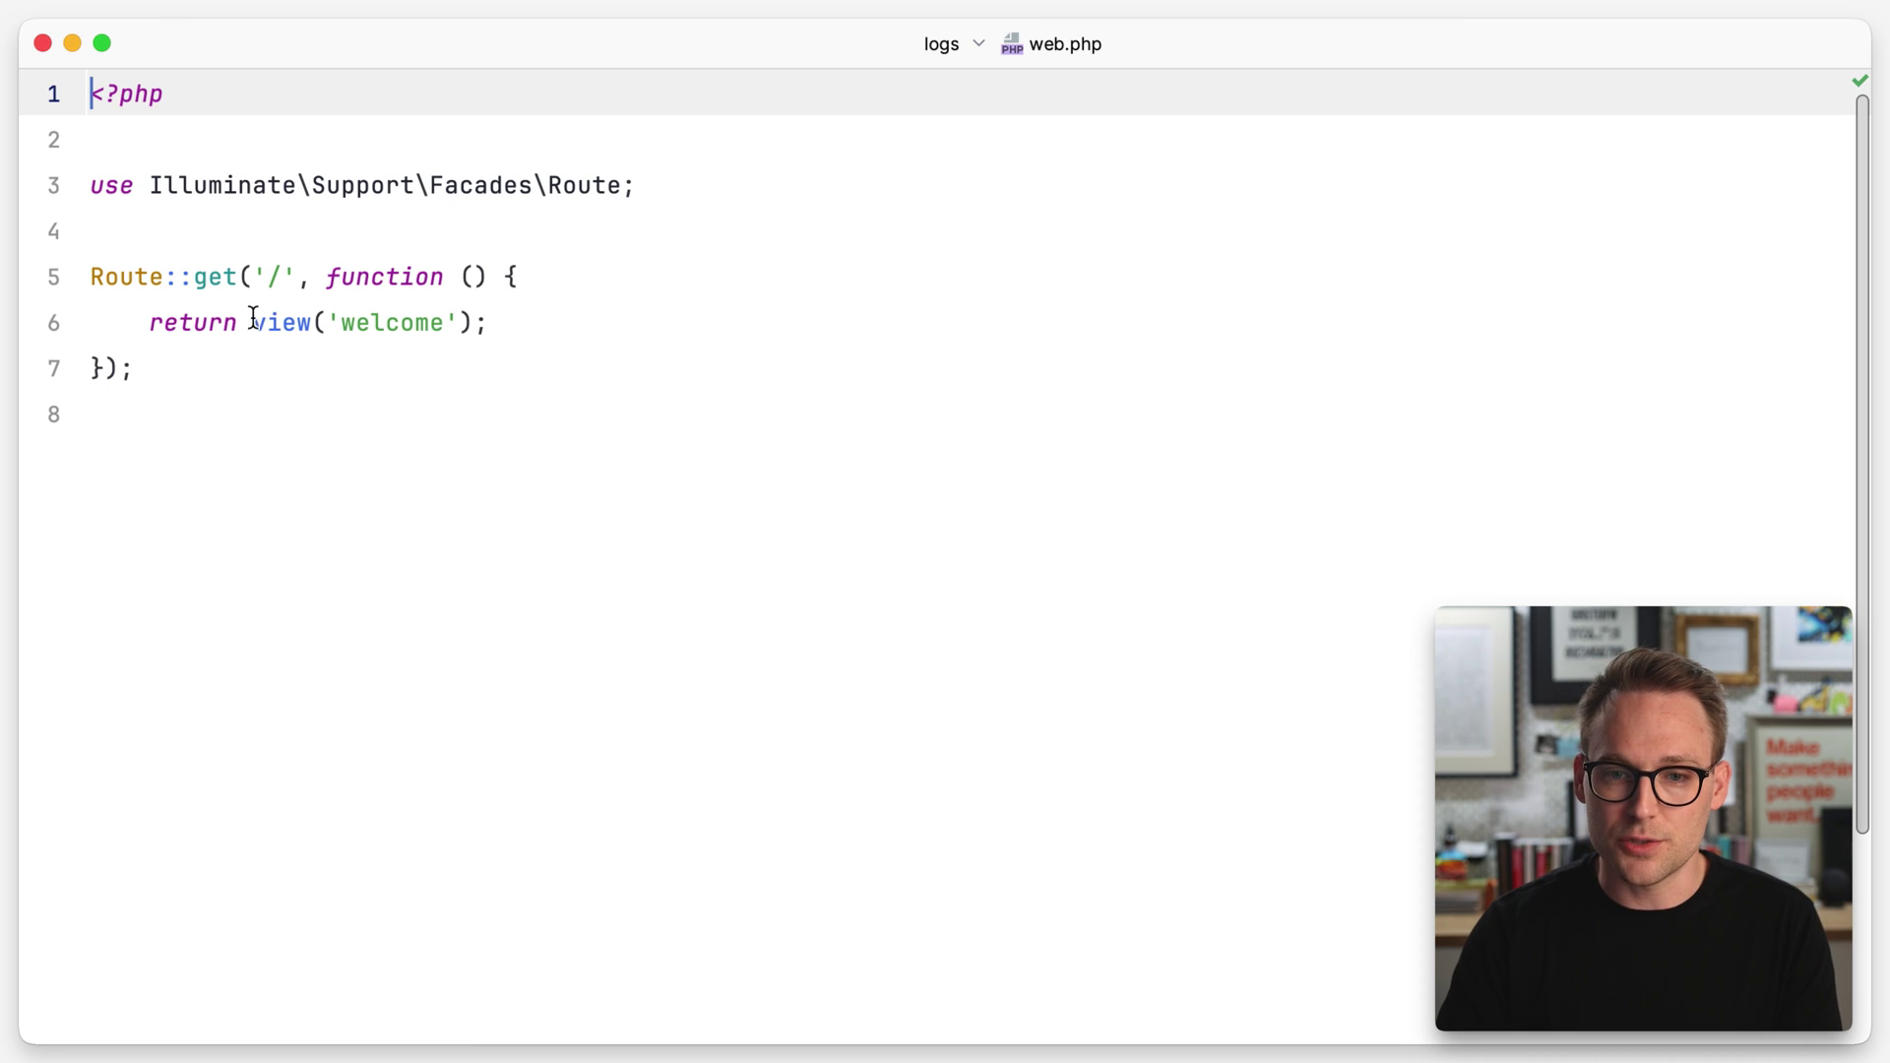
{"action": "left_click", "coordinate": [552, 308]}
{"action": "key", "text": "super+shift+Left"}
{"action": "key", "text": "BackSpace"}
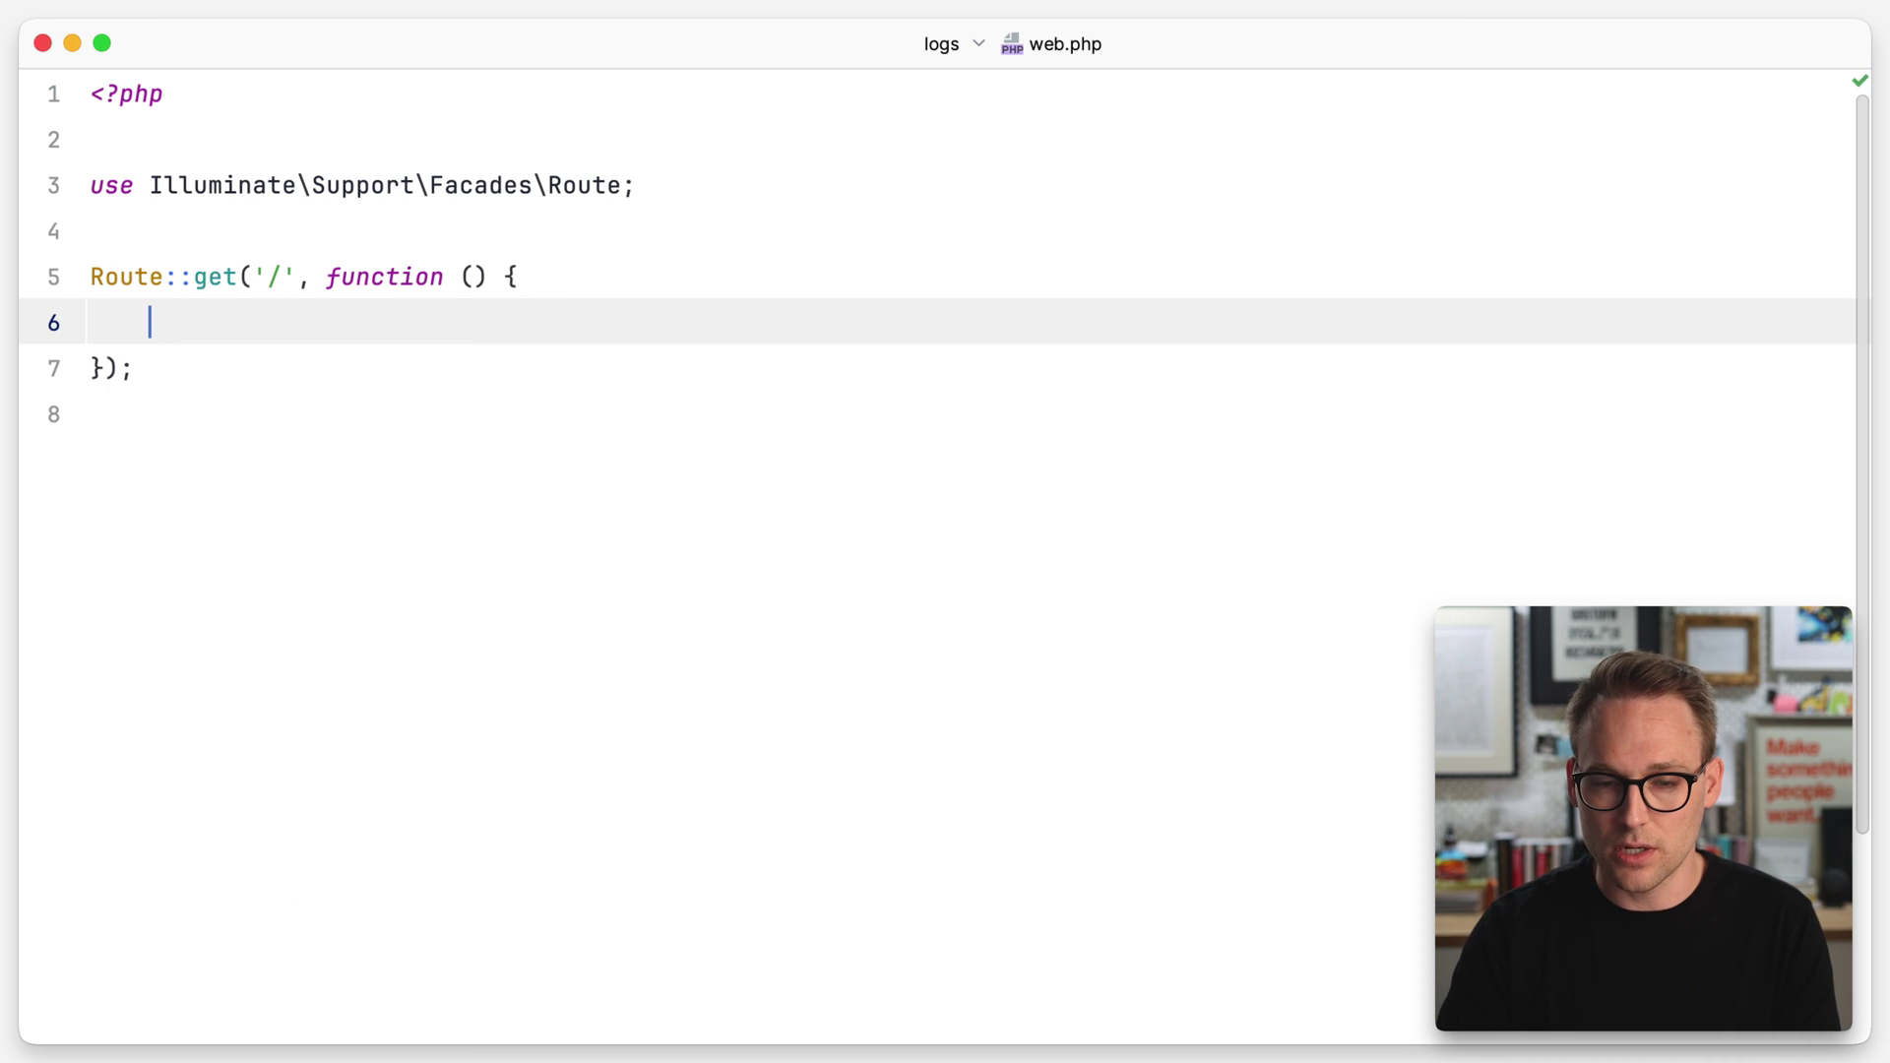
{"action": "type", "text": "Log"}
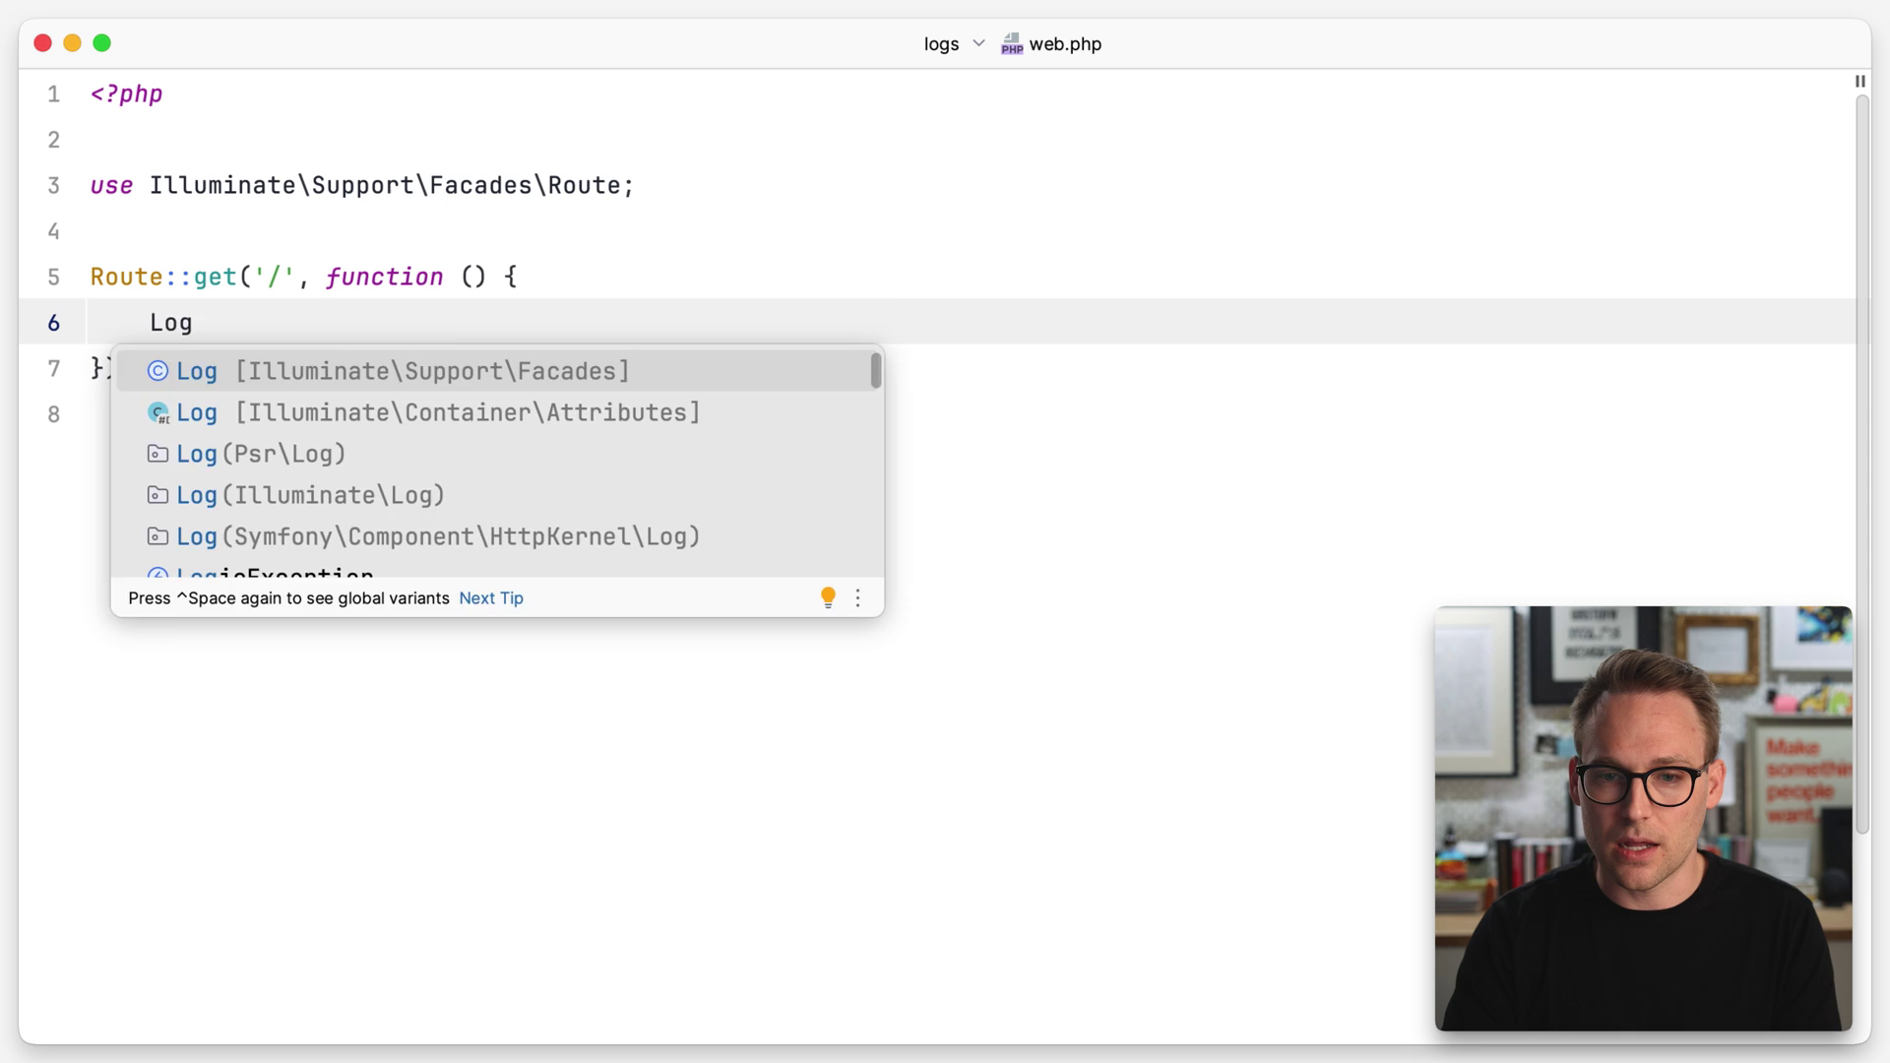
Write Log::info('Hey, we made it!') and import the Log facade via Simplify FQN.
{"action": "key", "text": "Return"}
{"action": "type", "text": "::in"}
{"action": "key", "text": "Return"}
{"action": "type", "text": "'Hey, we made it!');"}
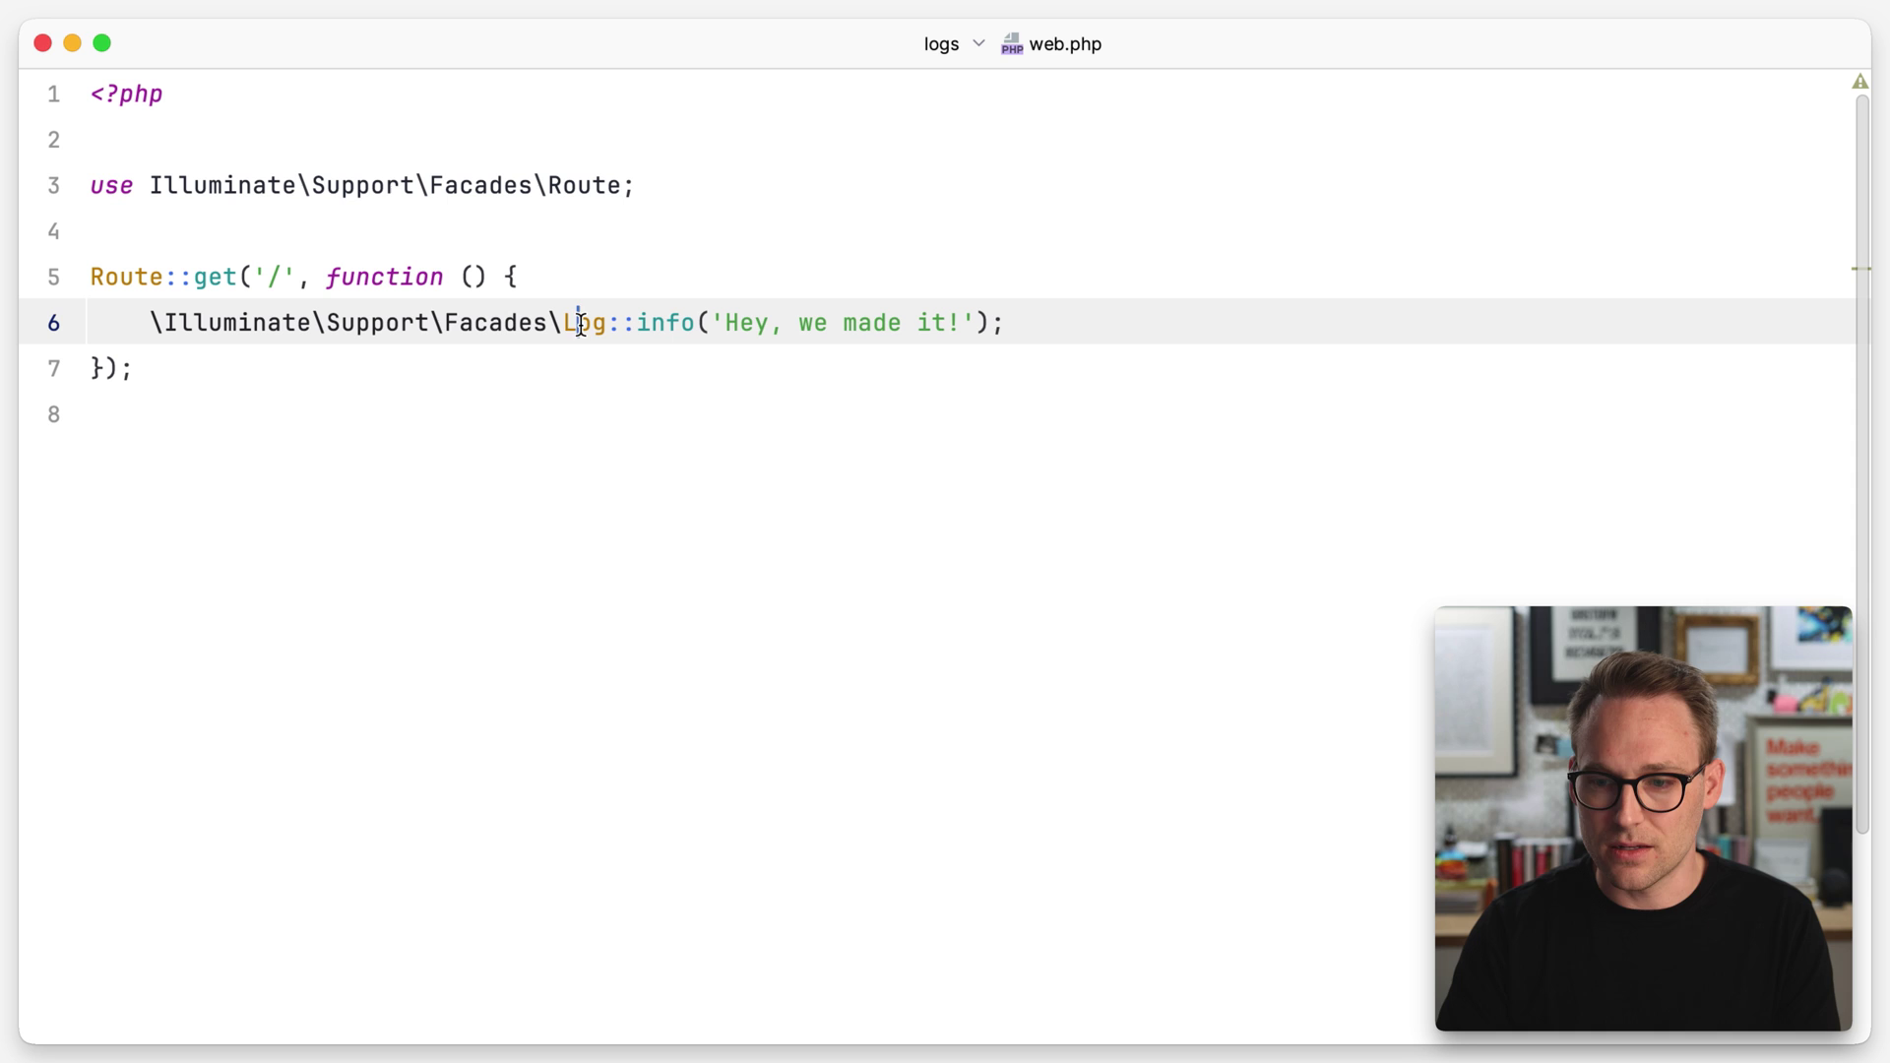
{"action": "key", "text": "alt+Return"}
{"action": "key", "text": "Down"}
{"action": "key", "text": "Return"}
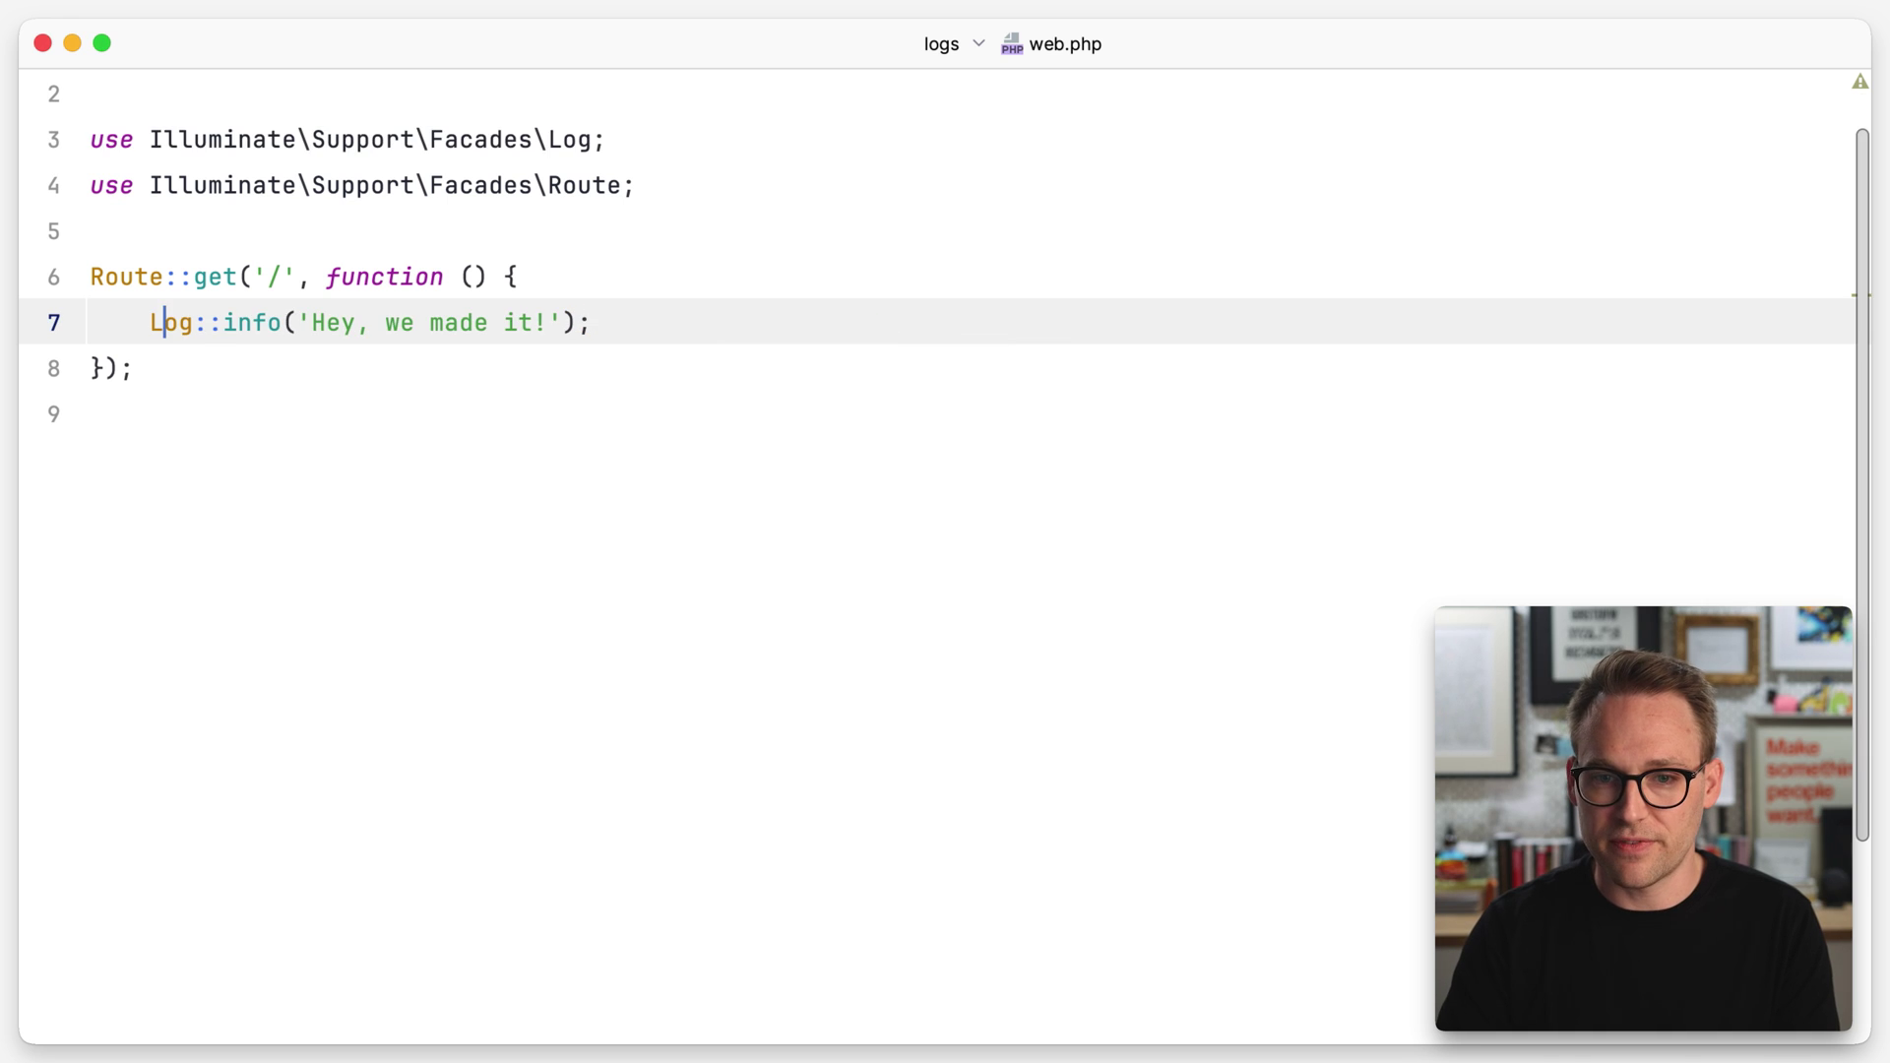
{"action": "scroll", "coordinate": [945, 442], "scroll_direction": "up", "scroll_amount": 1}
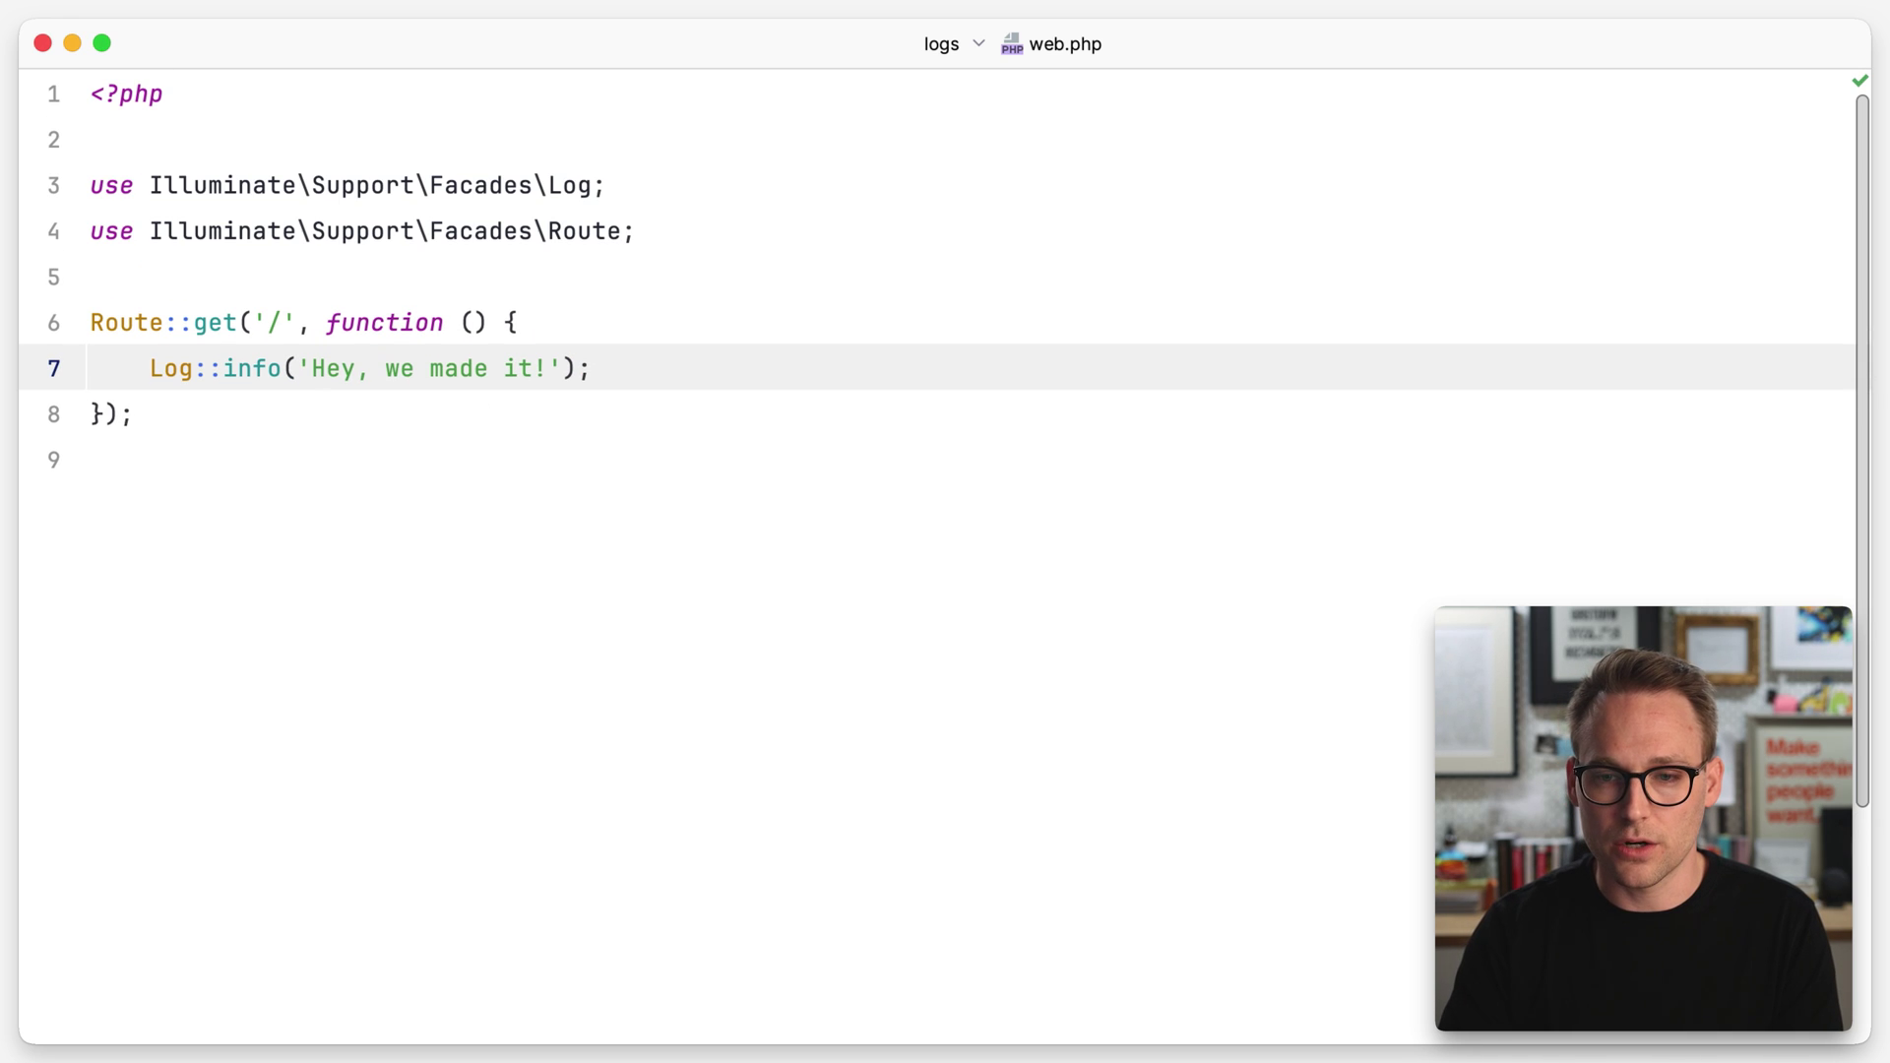
{"action": "key", "text": "super+Tab"}
{"action": "key", "text": "super+Tab"}
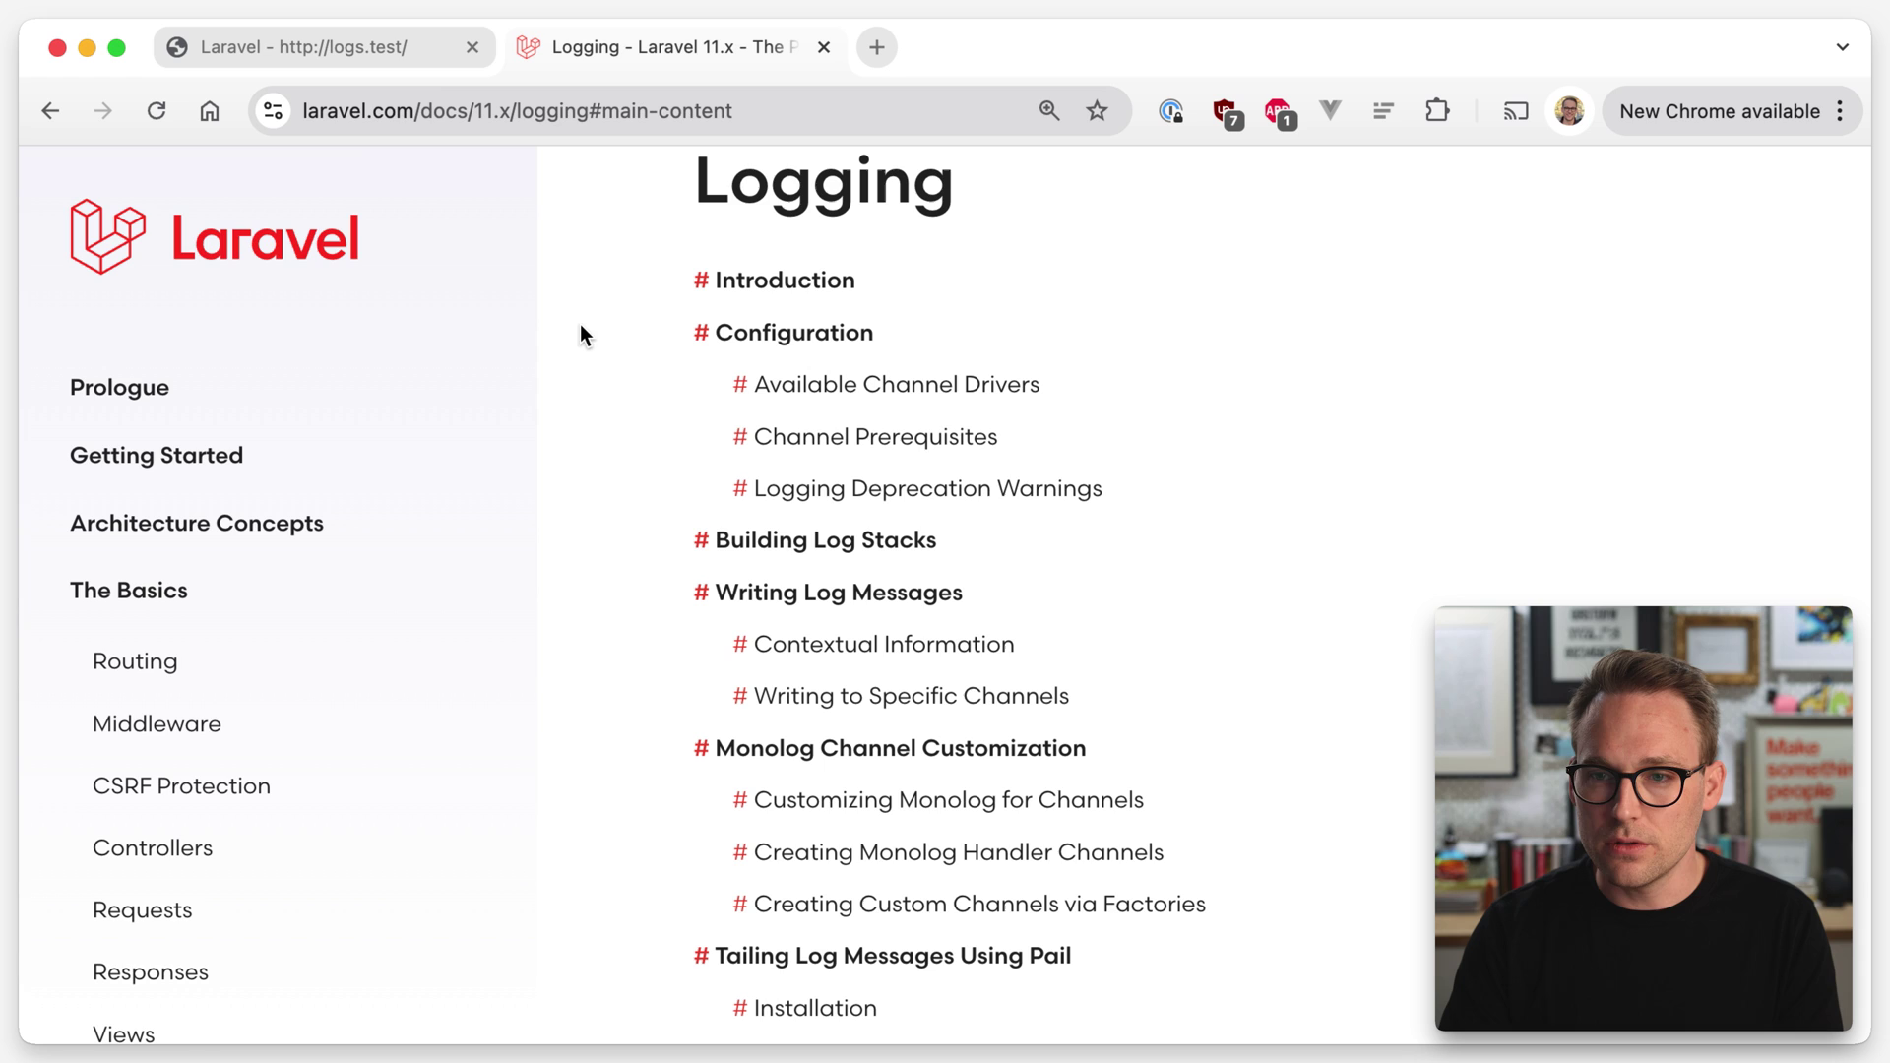
Reload logs.test twice in Chrome and confirm it now renders a blank page.
{"action": "left_click", "coordinate": [394, 39]}
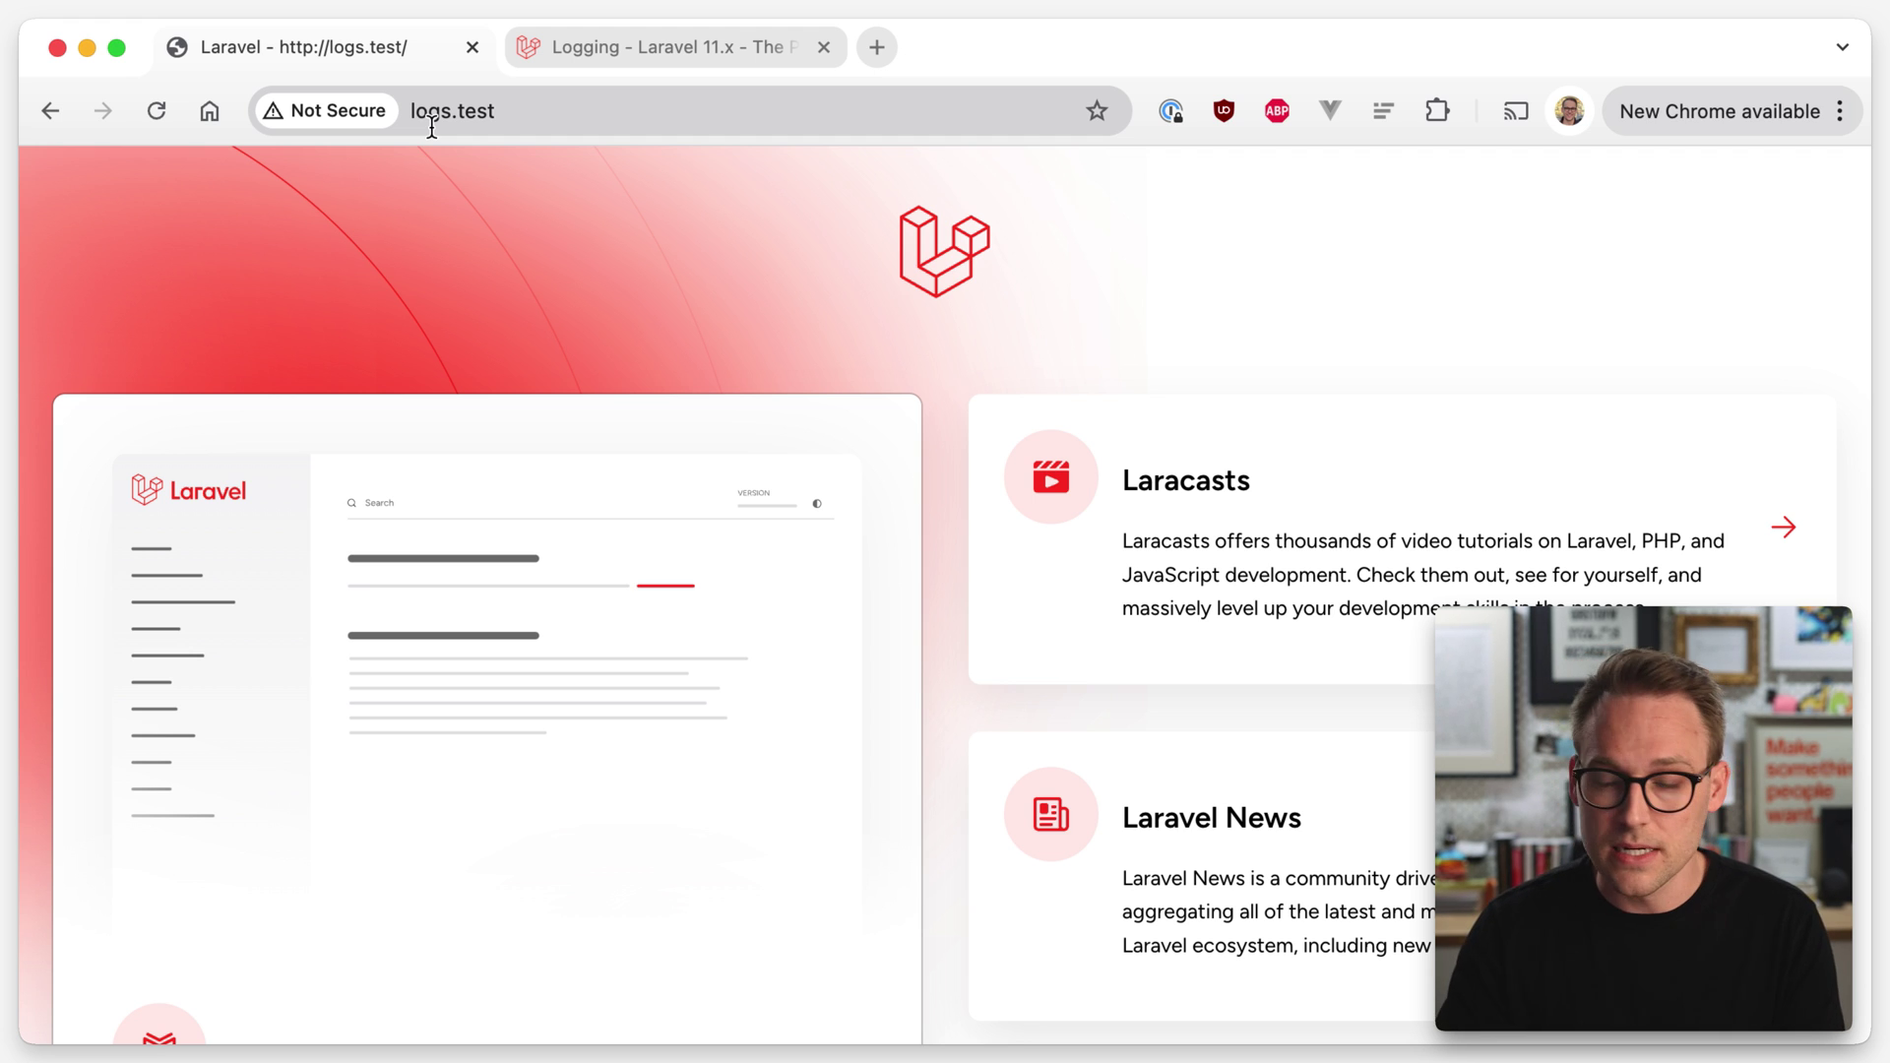
{"action": "key", "text": "super+r"}
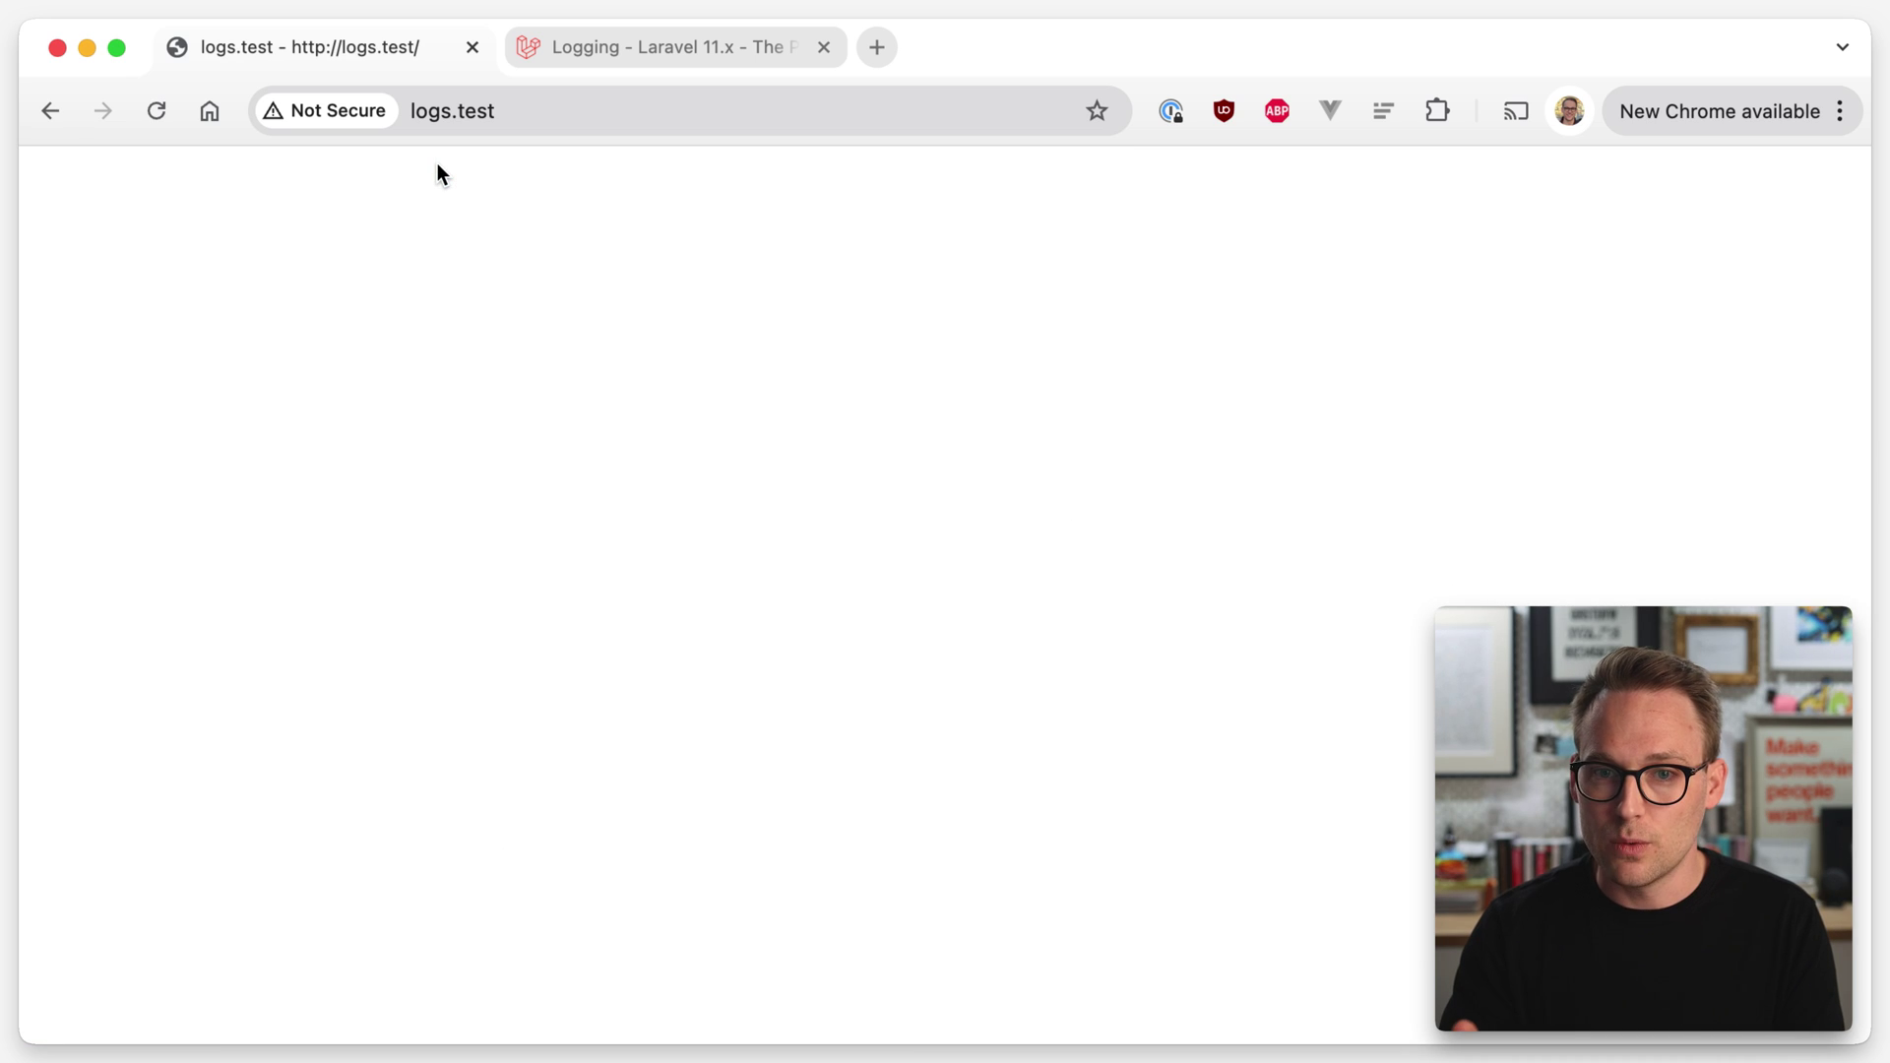
{"action": "key", "text": "super+r"}
{"action": "key", "text": "super+r"}
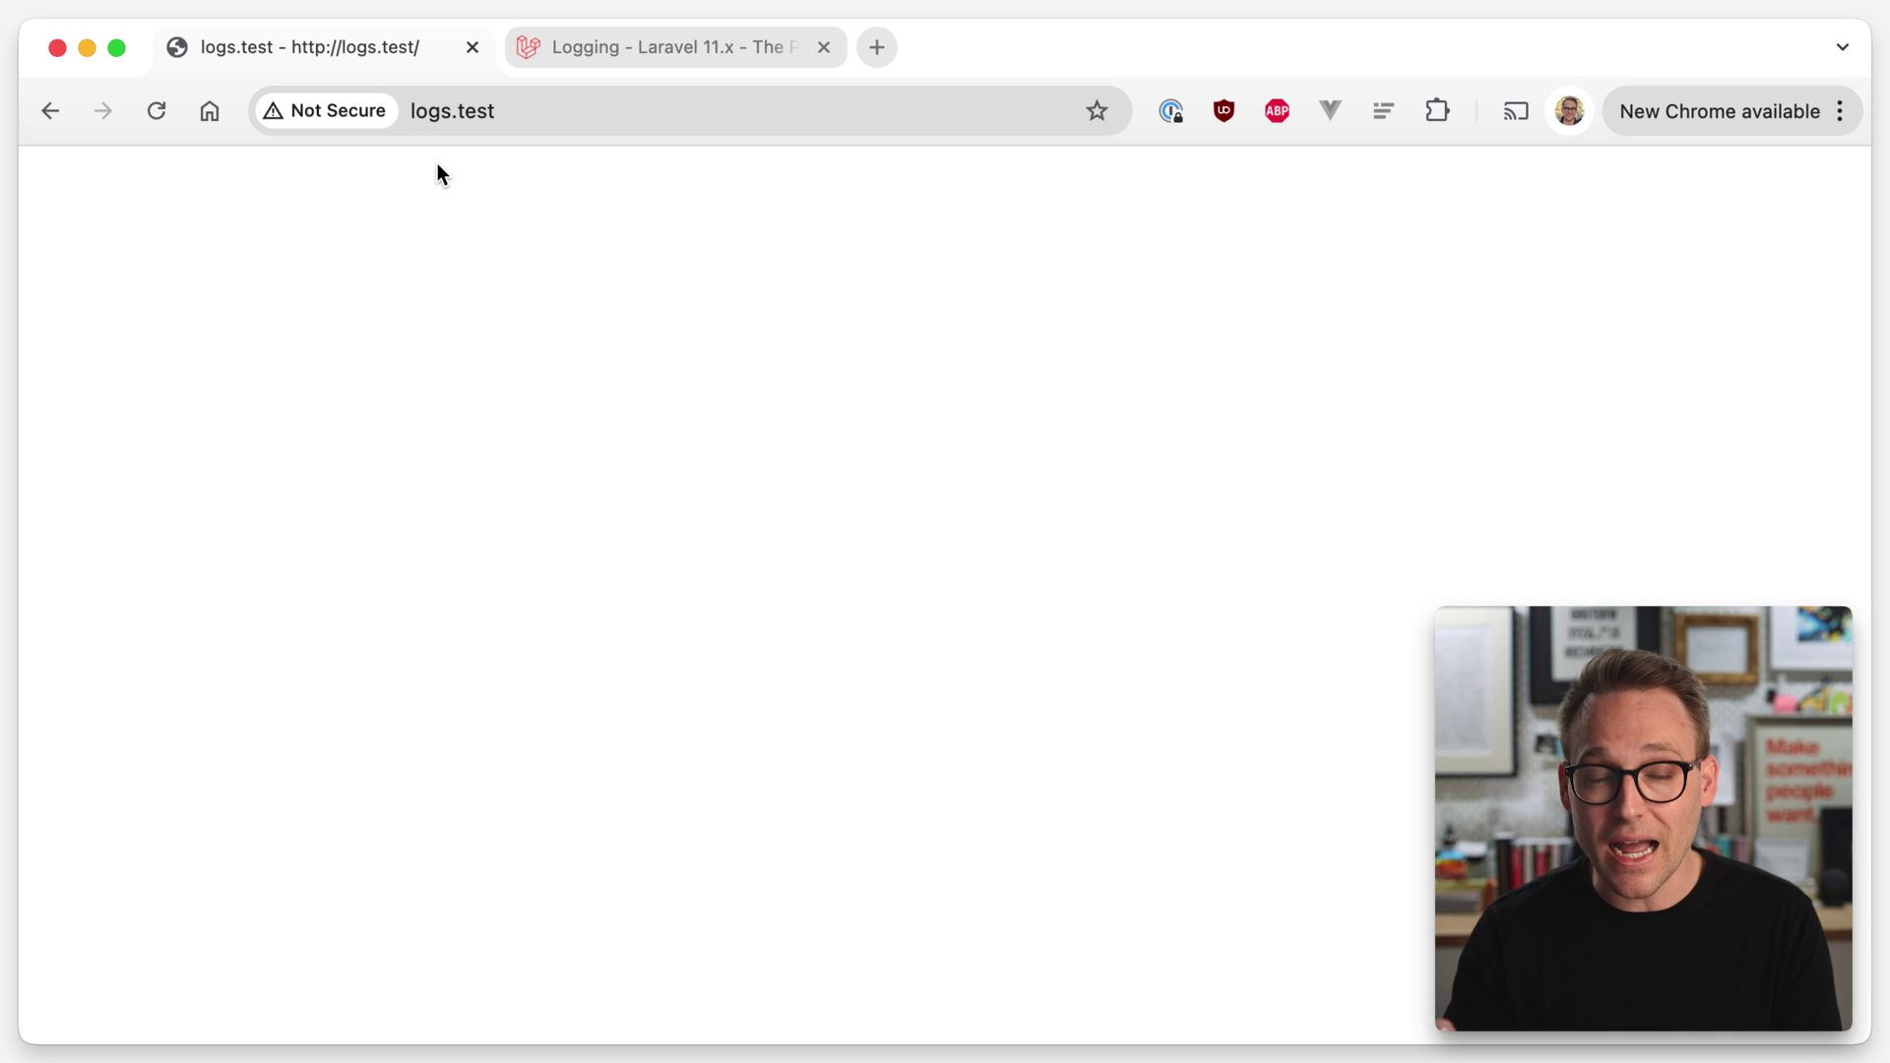
{"action": "key", "text": "super+Tab"}
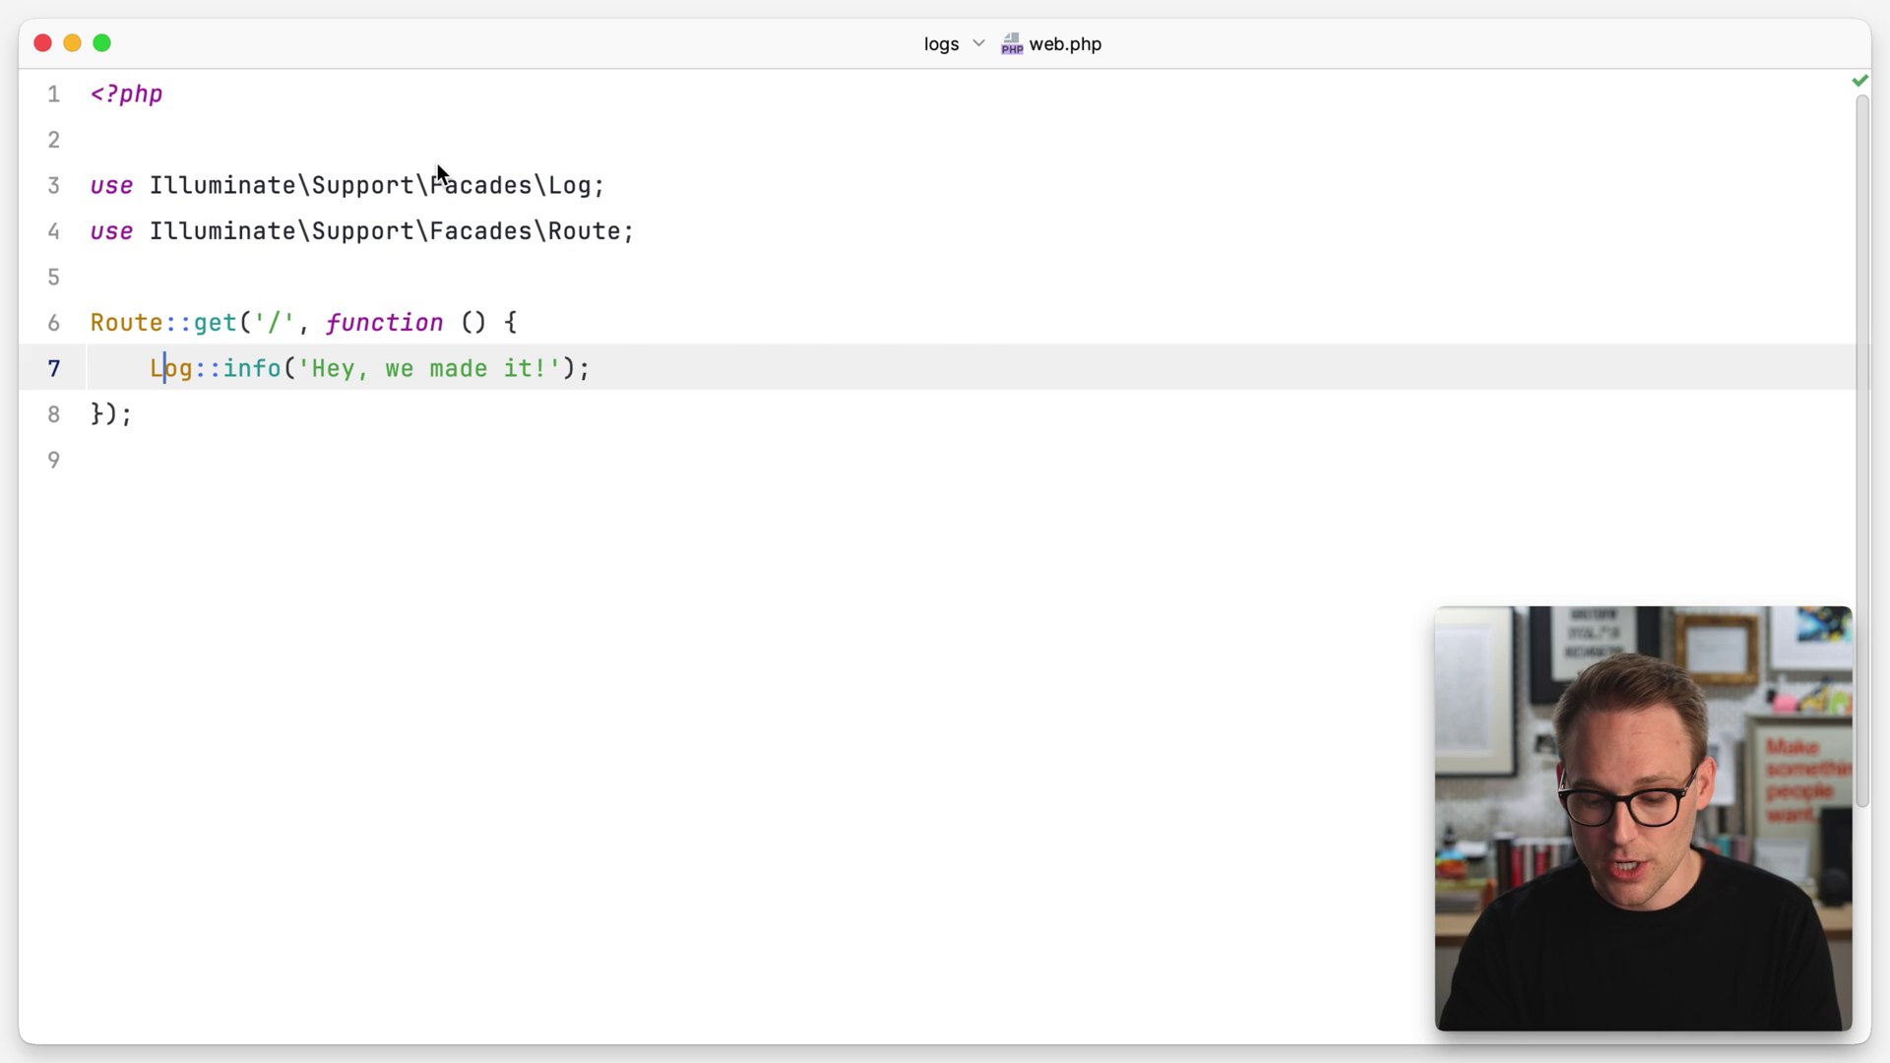
Open storage/logs/laravel.log from the project tree to read the INFO entries.
{"action": "key", "text": "super+1"}
{"action": "key", "text": "Left"}
{"action": "key", "text": "Down"}
{"action": "type", "text": "sto"}
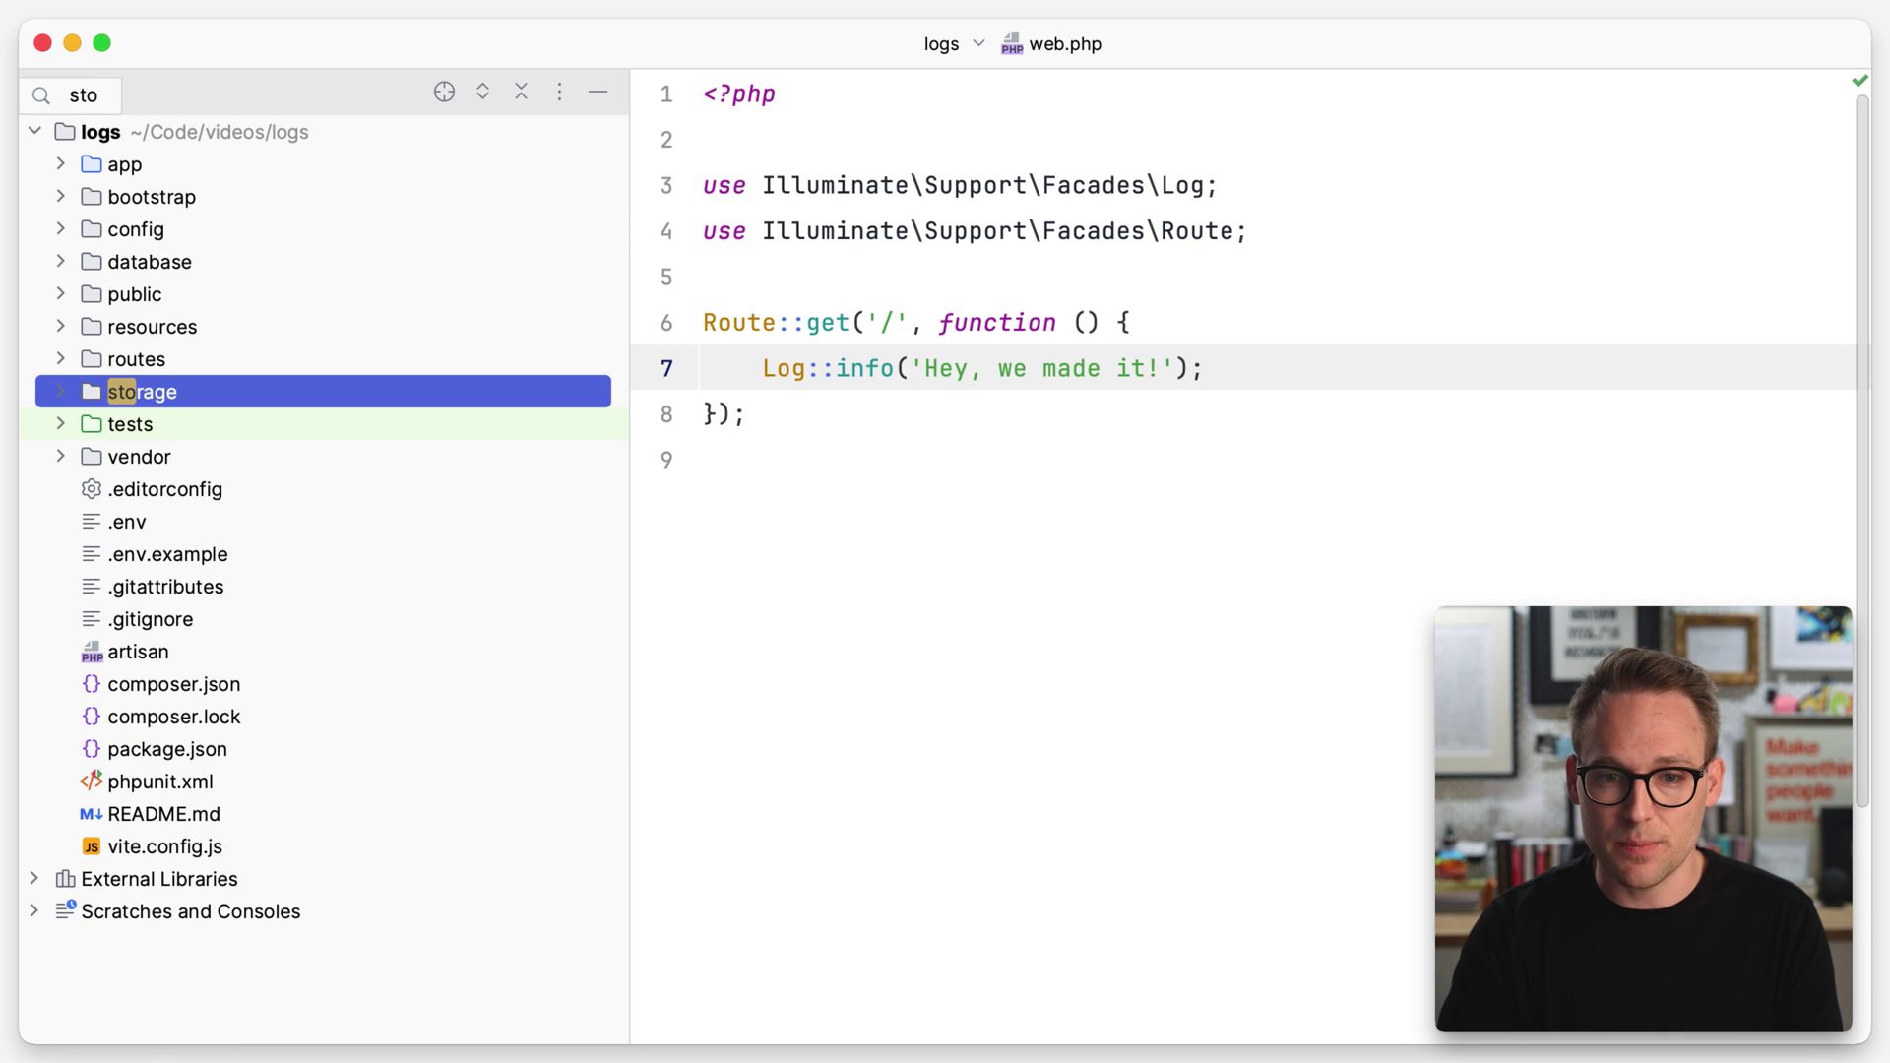
{"action": "key", "text": "Right"}
{"action": "key", "text": "Down"}
{"action": "key", "text": "Down"}
{"action": "key", "text": "Down"}
{"action": "key", "text": "Right"}
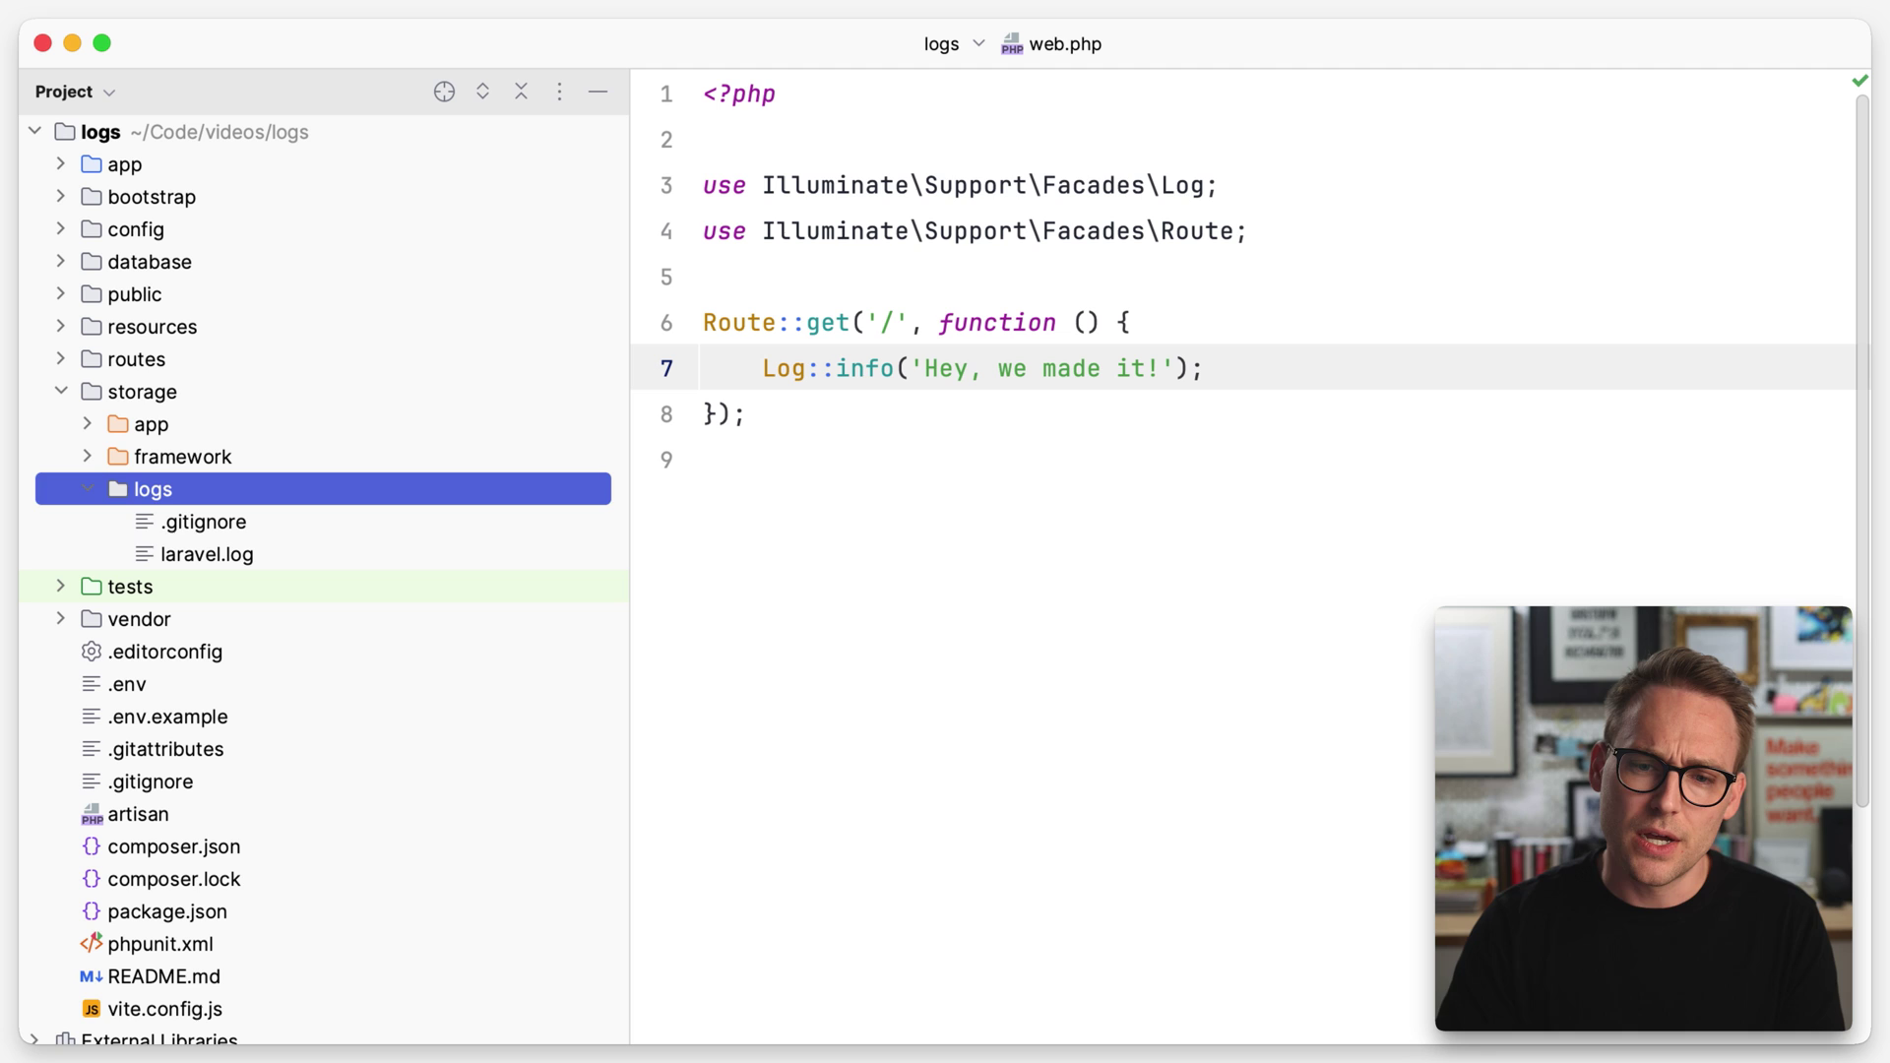
{"action": "key", "text": "Down"}
{"action": "key", "text": "Down"}
{"action": "key", "text": "Return"}
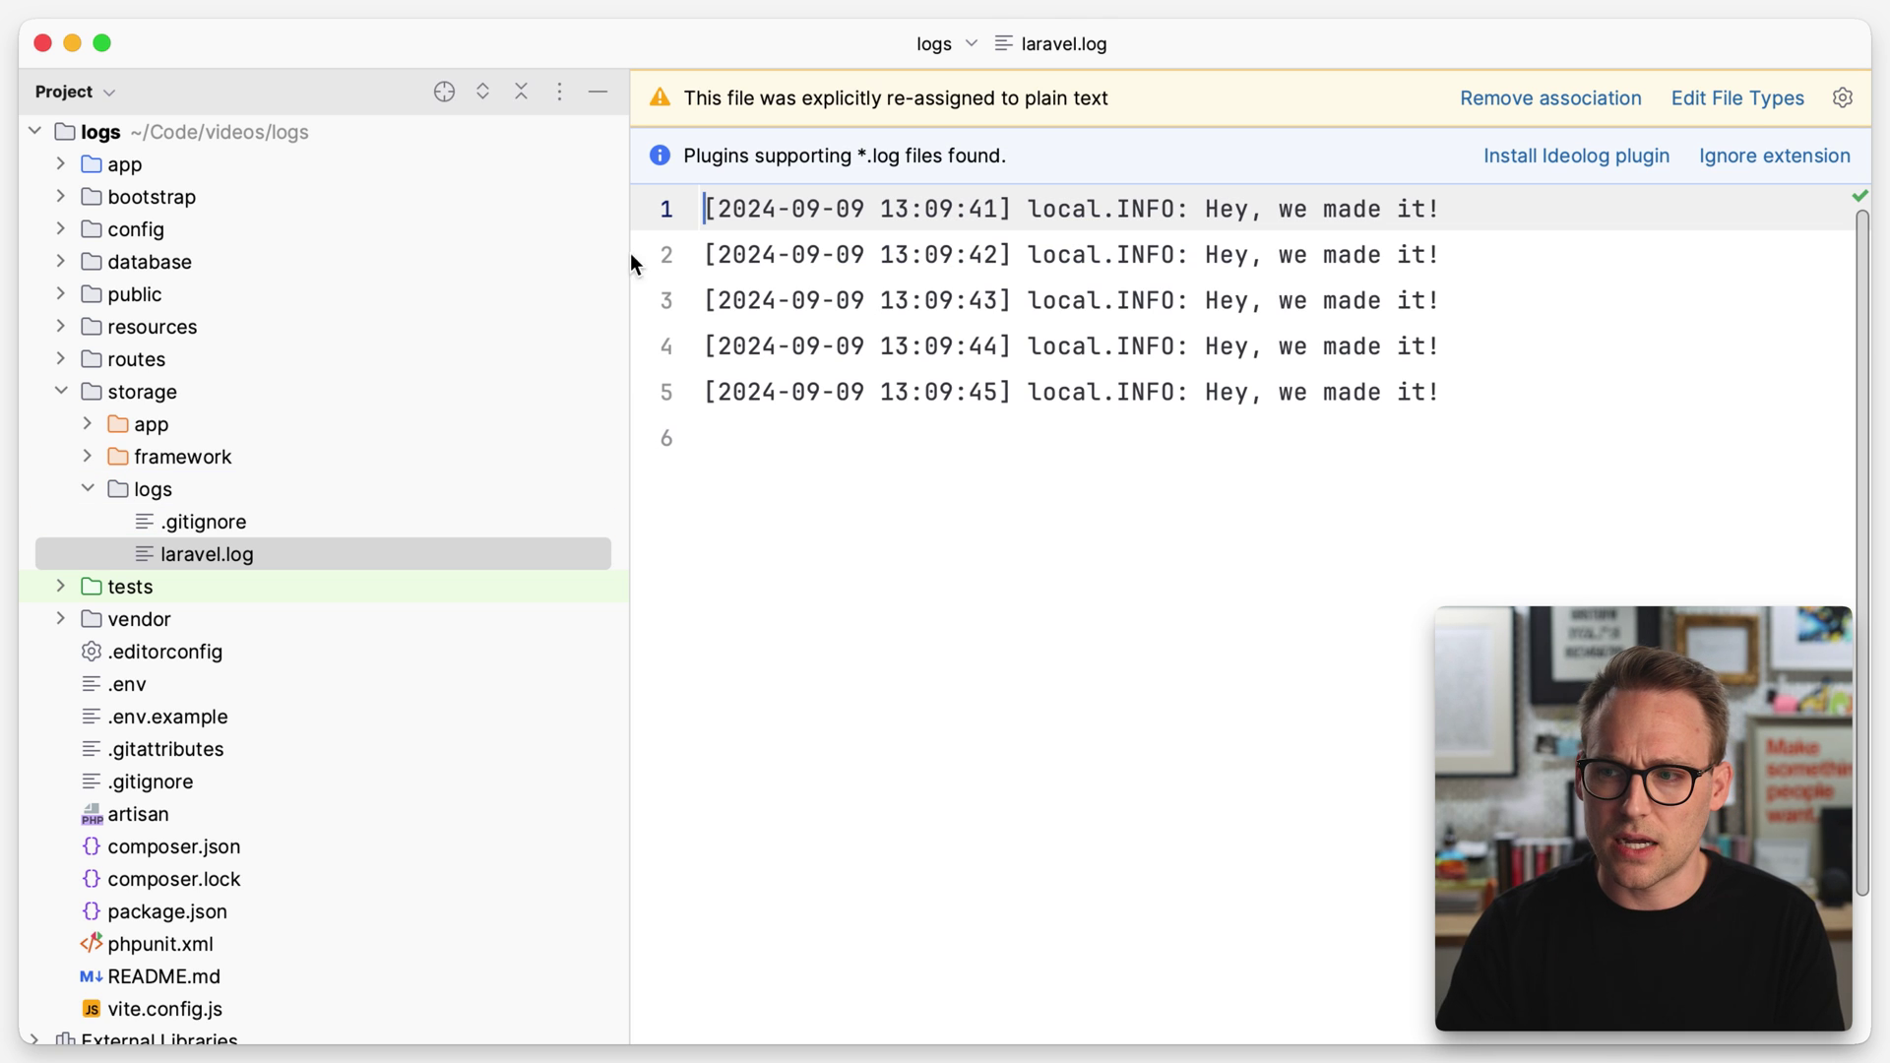
Narrow the project panel to widen the laravel.log editor, then glance at the browser.
{"action": "left_click", "coordinate": [554, 266]}
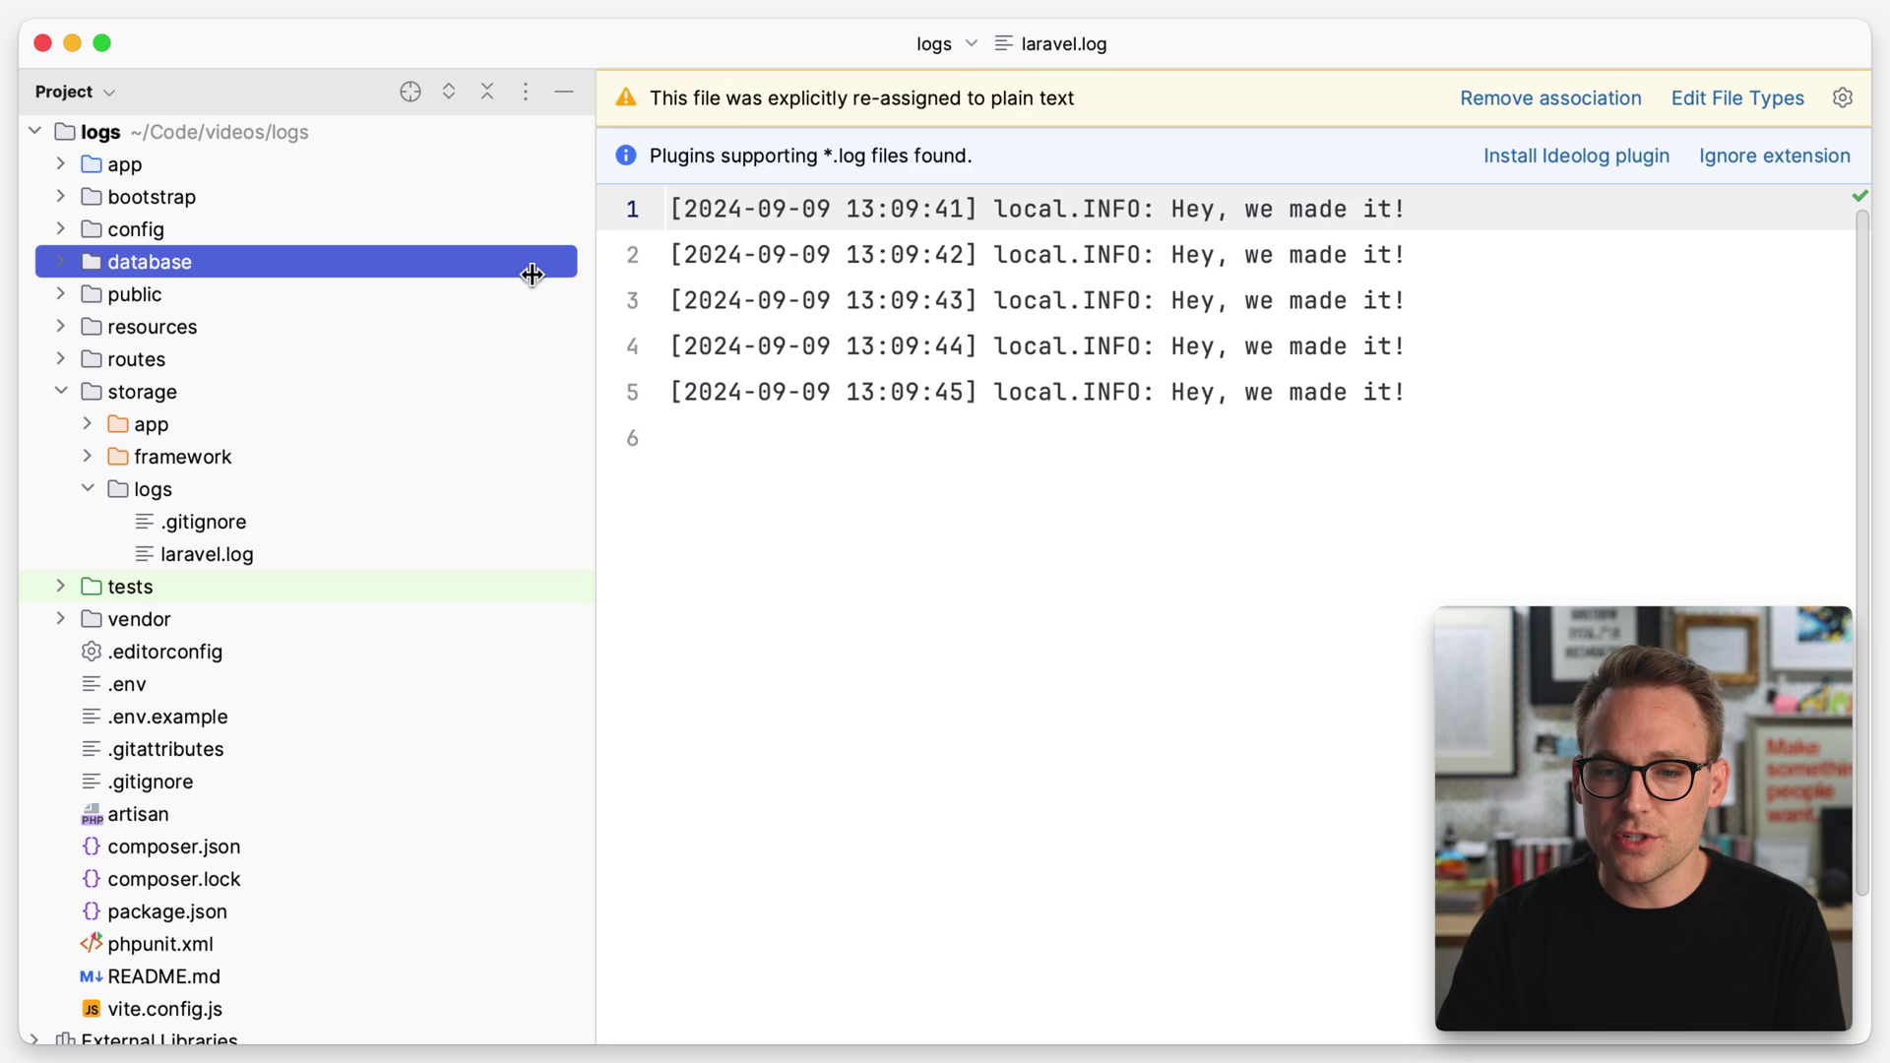
{"action": "left_click_drag", "start_coordinate": [623, 261], "coordinate": [463, 274]}
{"action": "left_click", "coordinate": [959, 516]}
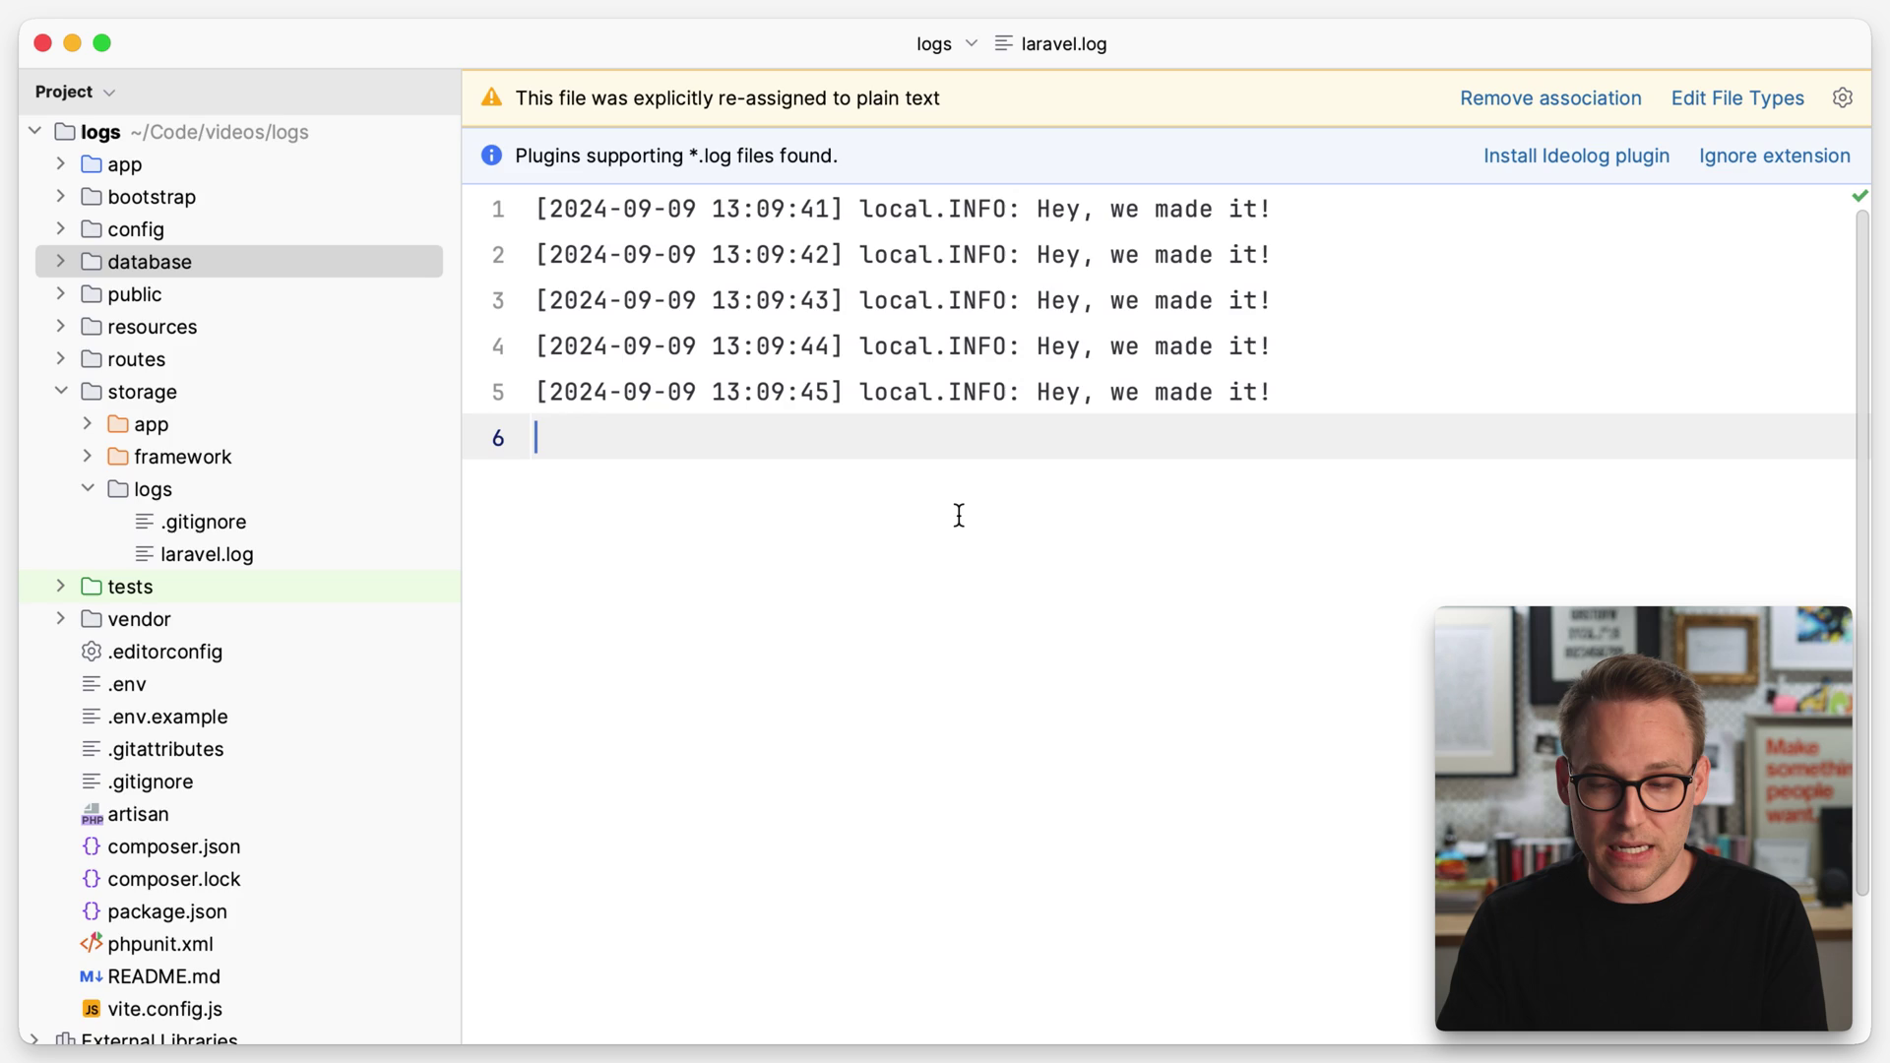
{"action": "key", "text": "super+Tab"}
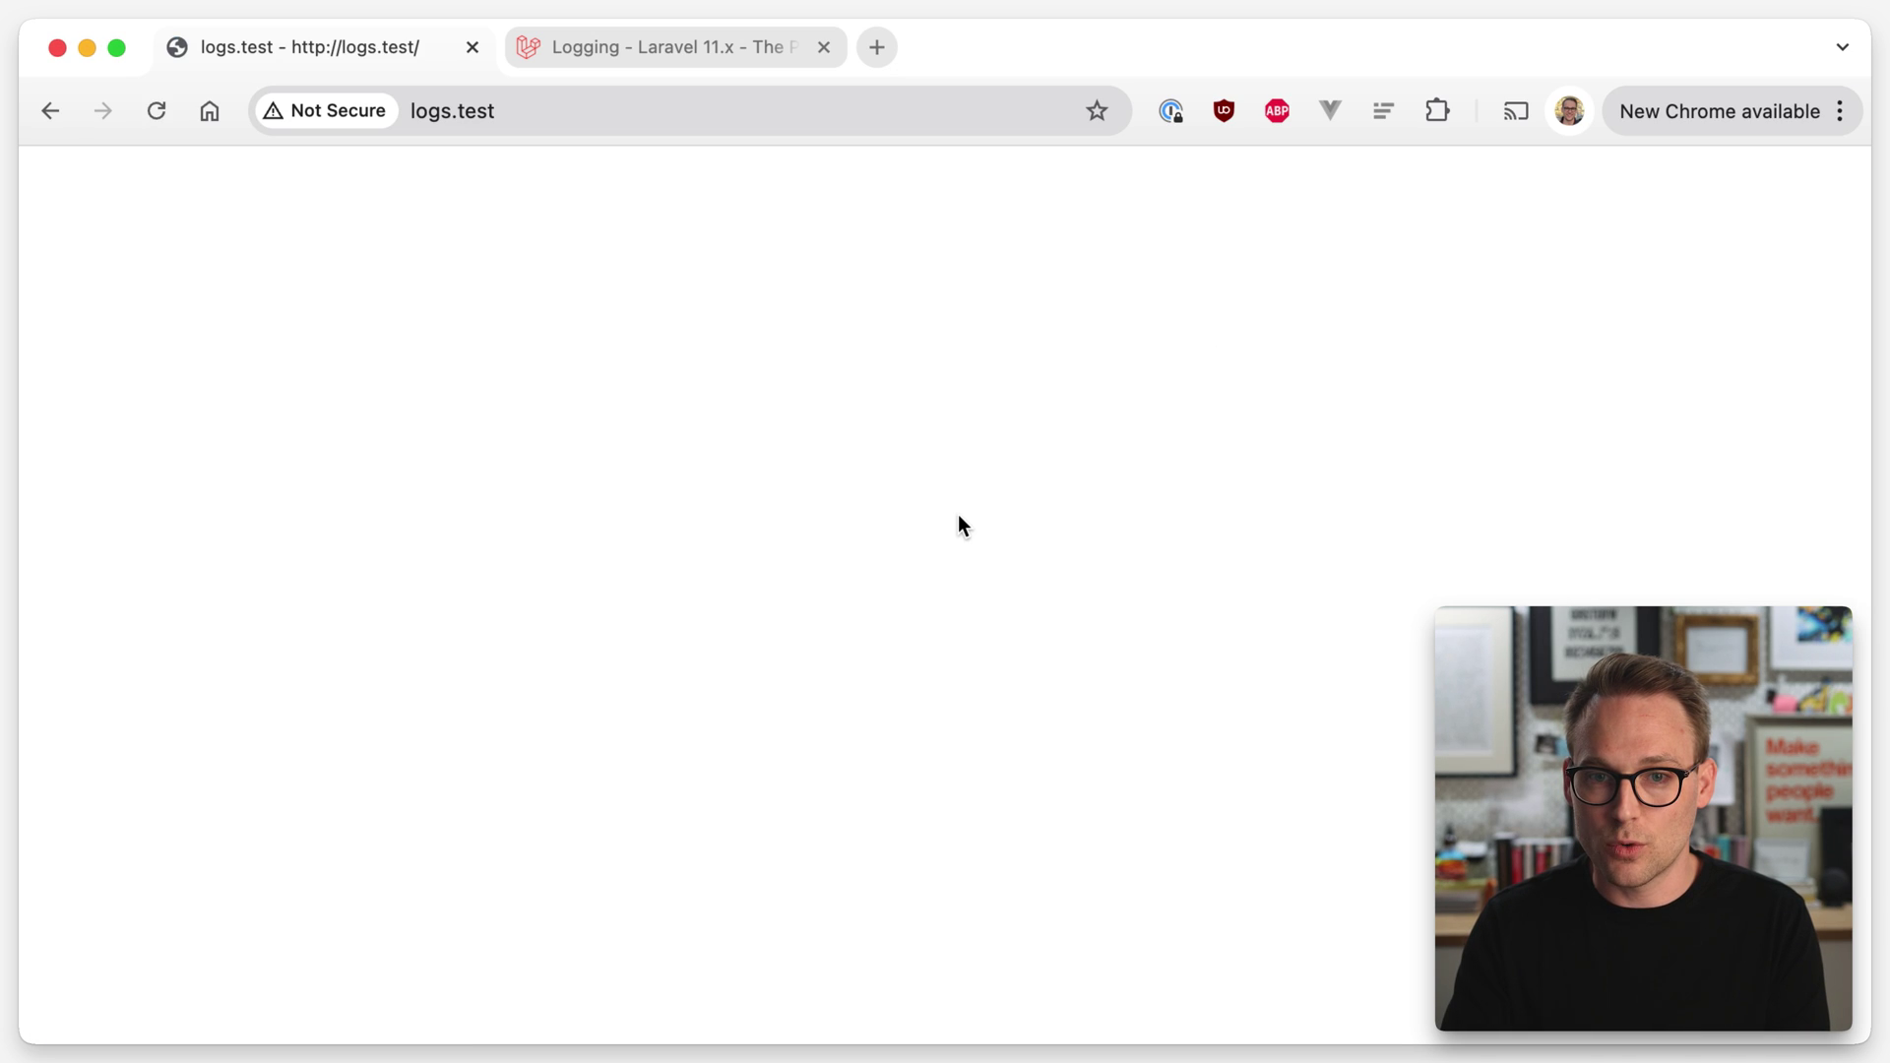
{"action": "key", "text": "super+Tab"}
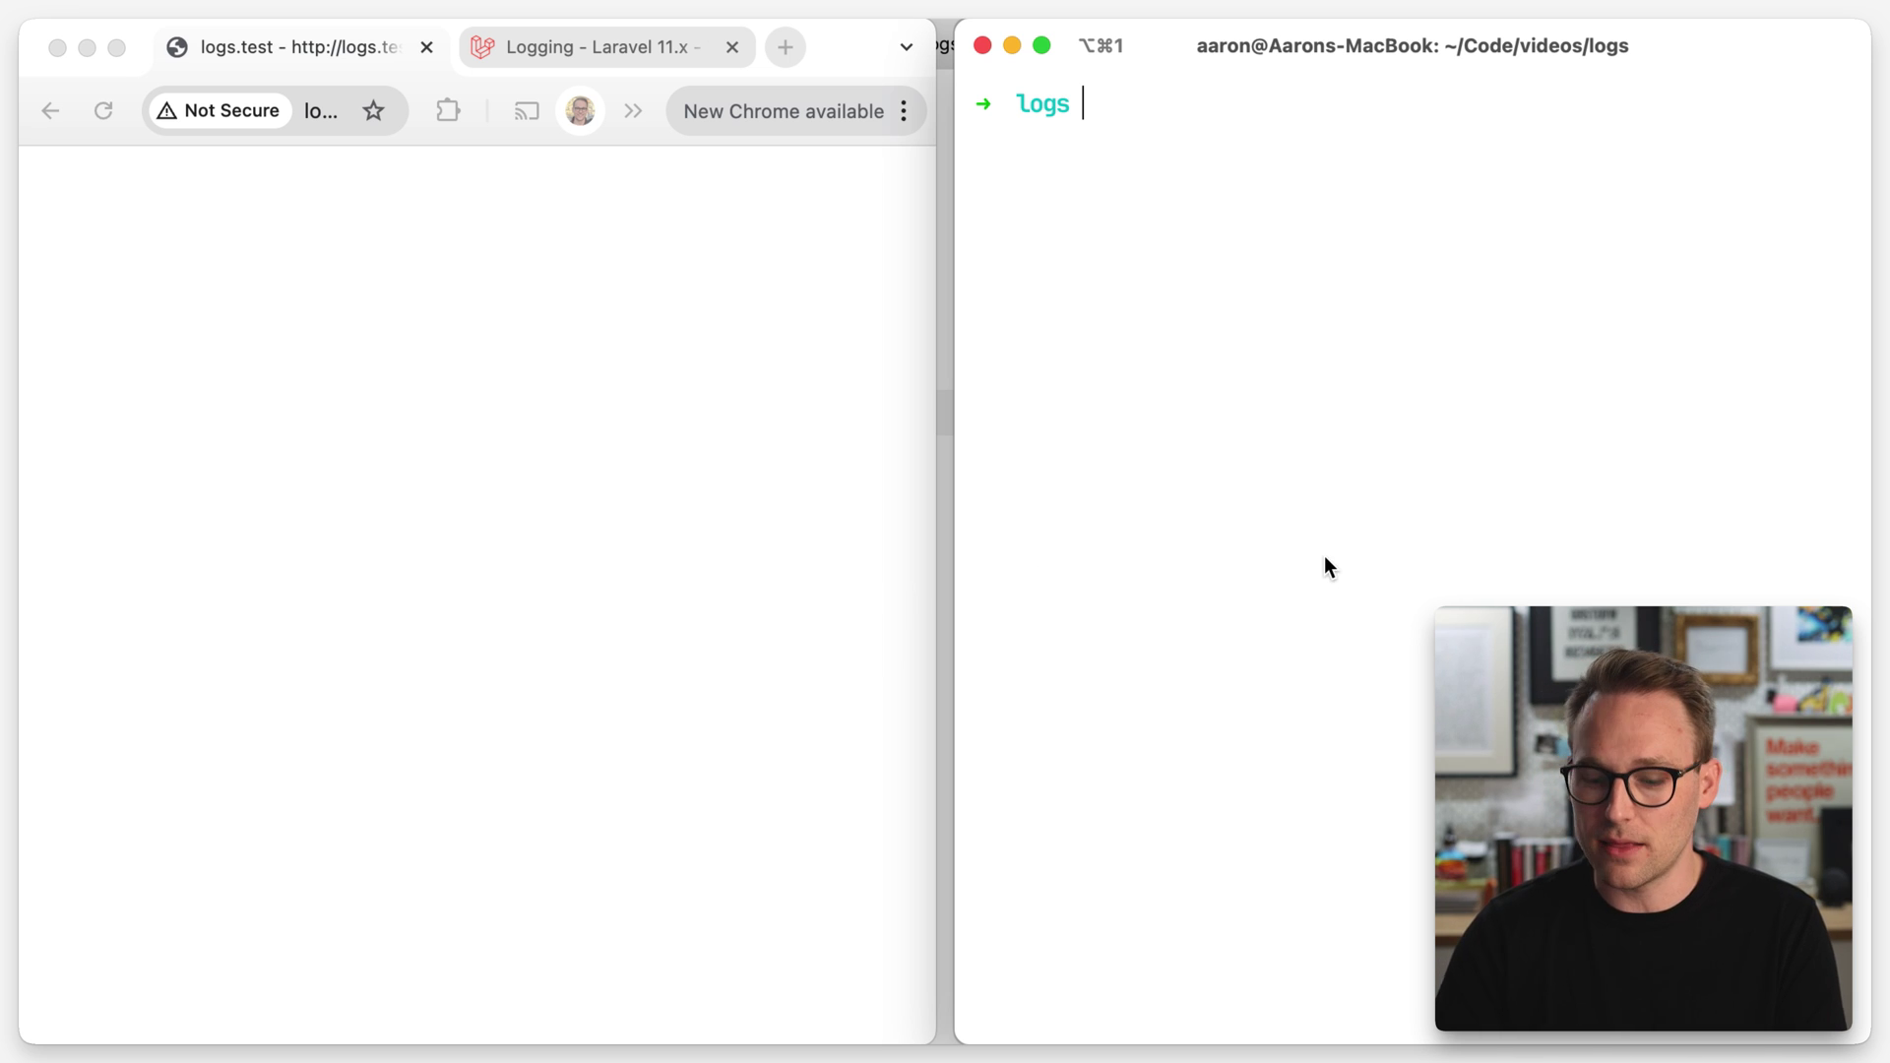
{"action": "type", "text": "tail -"}
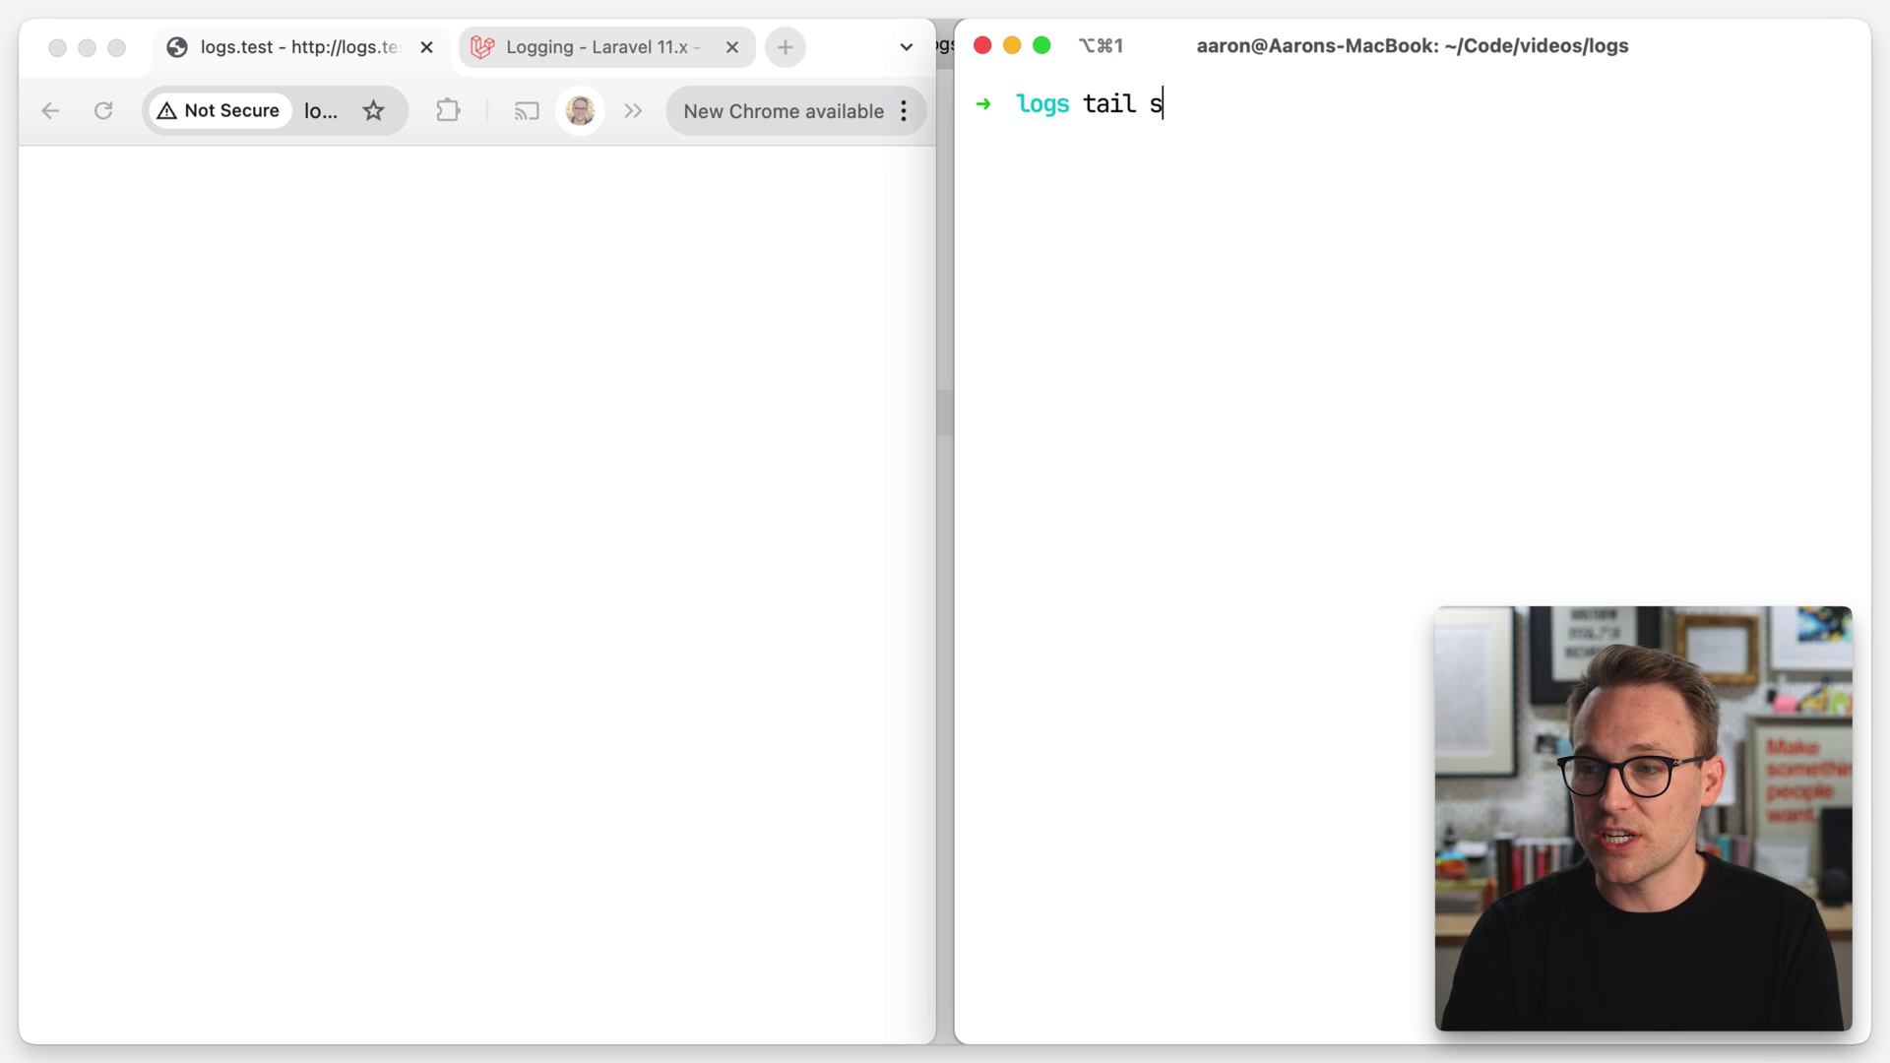
Print laravel.log with tail, clear the screen, then run tail -f storage/logs/laravel.log.
{"action": "key", "text": "Tab"}
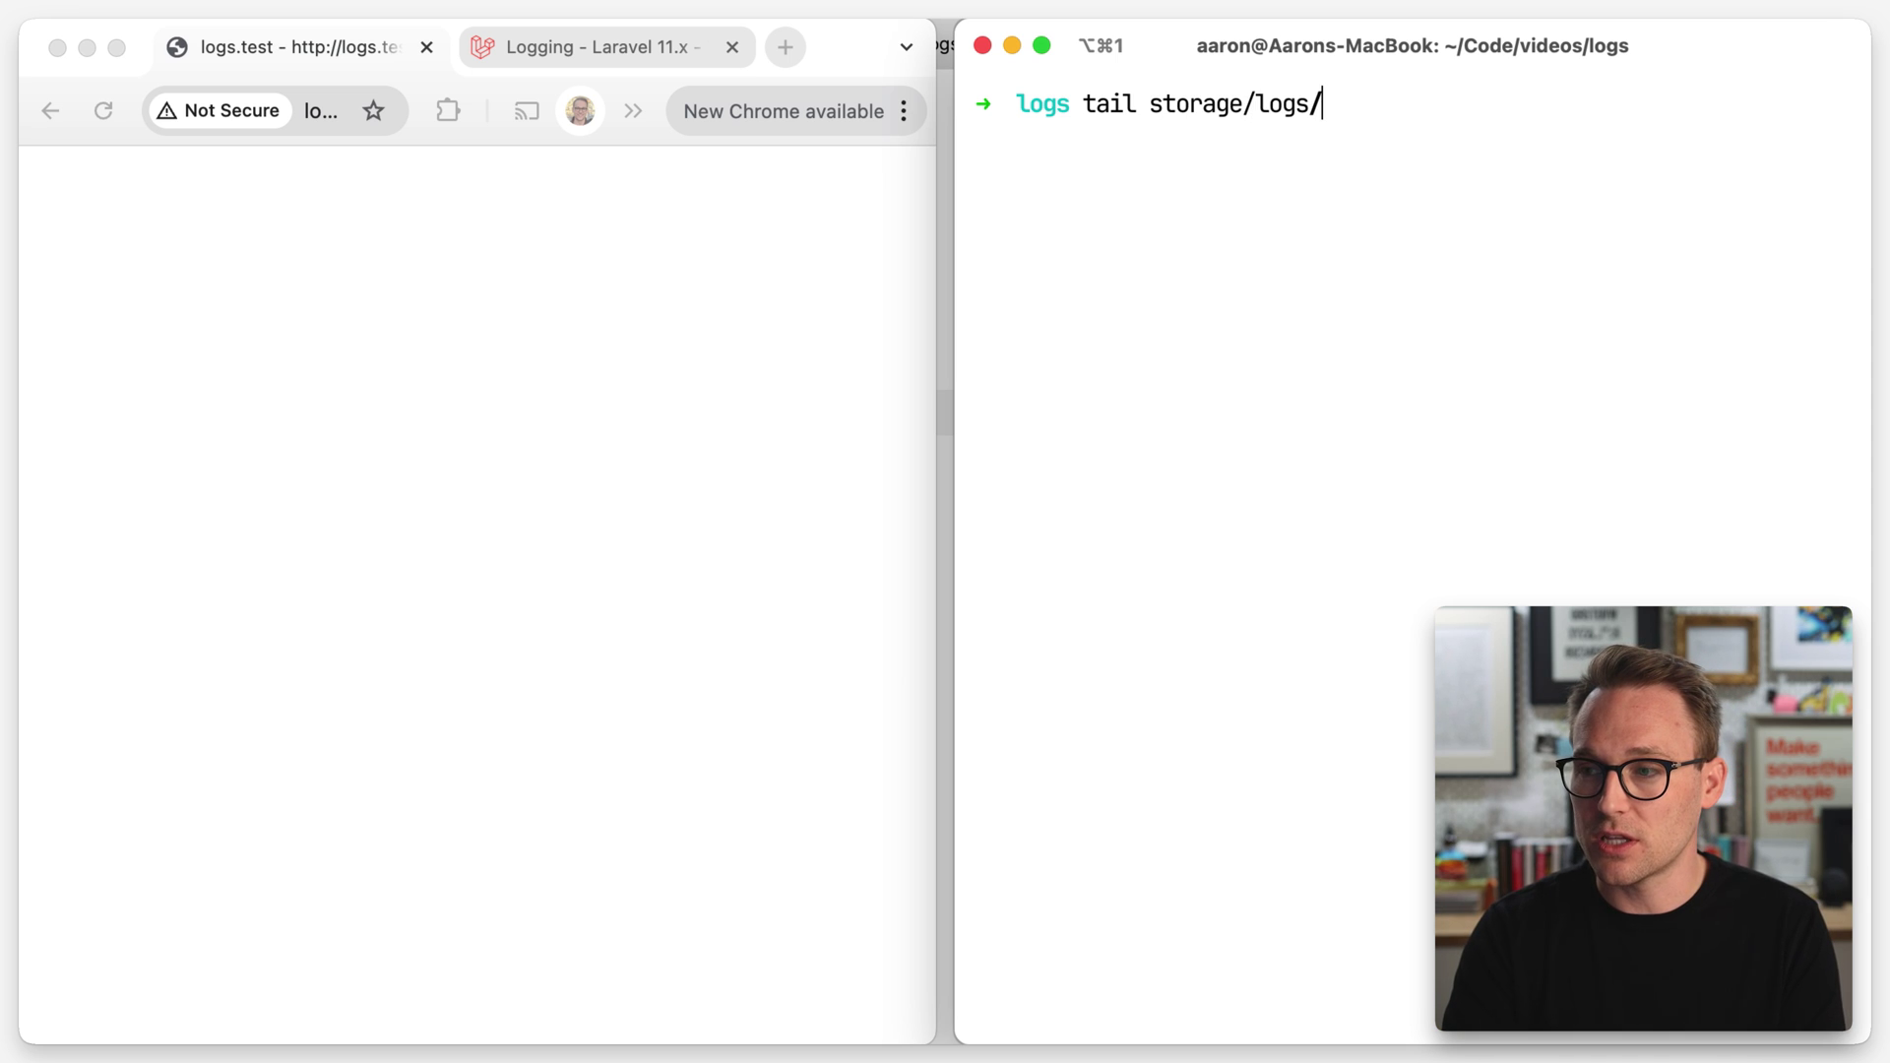
{"action": "key", "text": "Tab"}
{"action": "key", "text": "Return"}
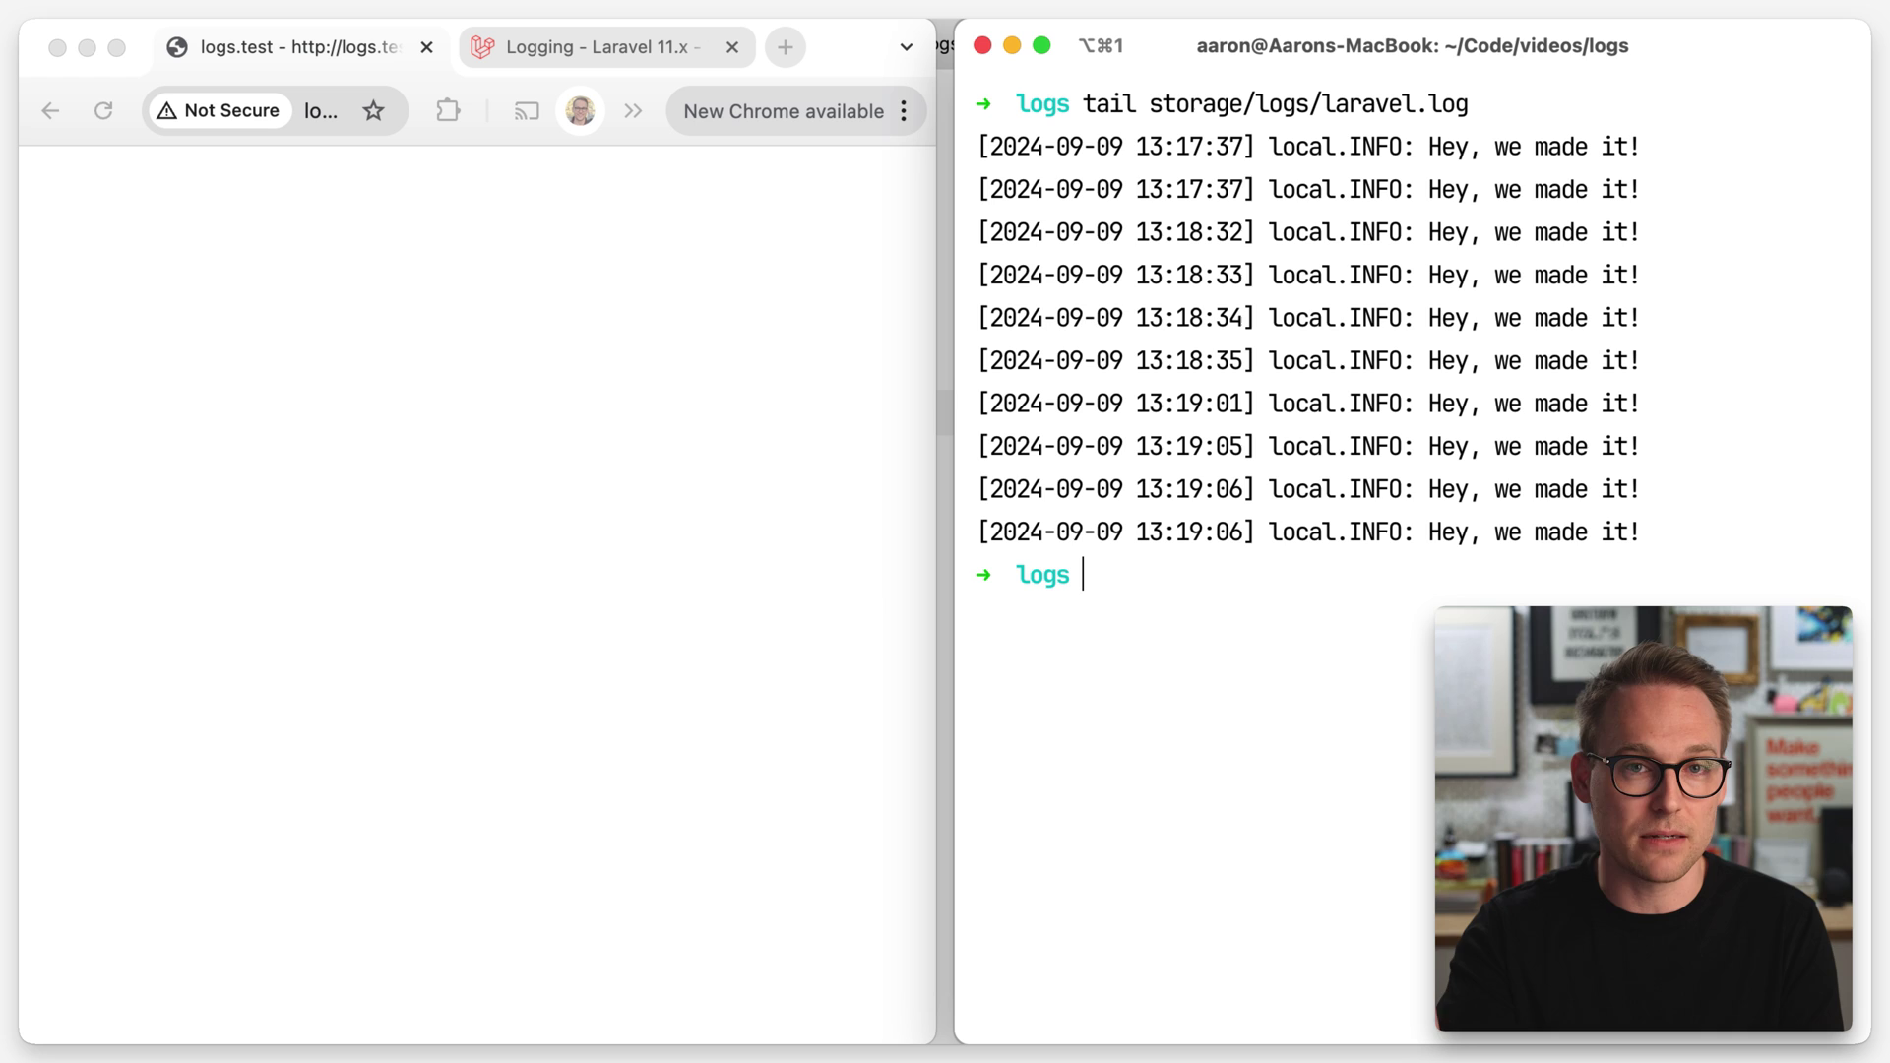
{"action": "key", "text": "cmd+k"}
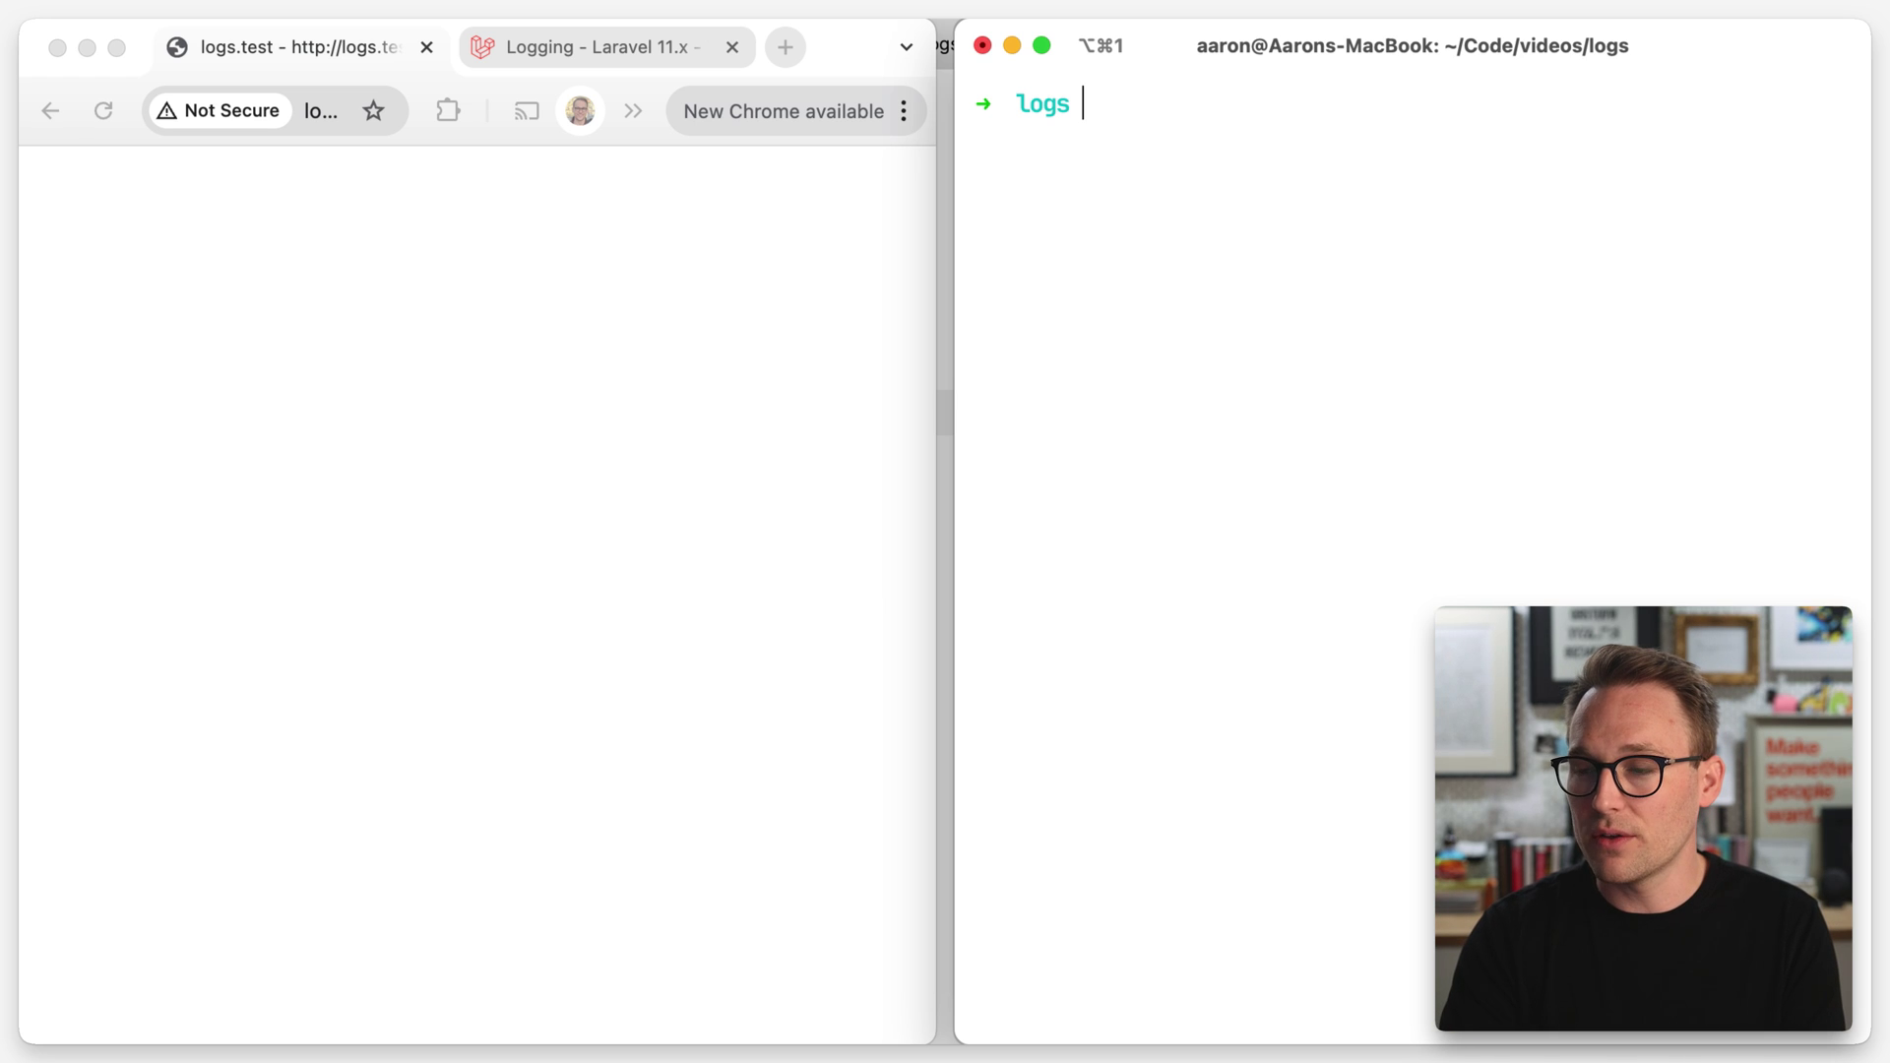
{"action": "type", "text": "tail -f storage/logs/laravel.log"}
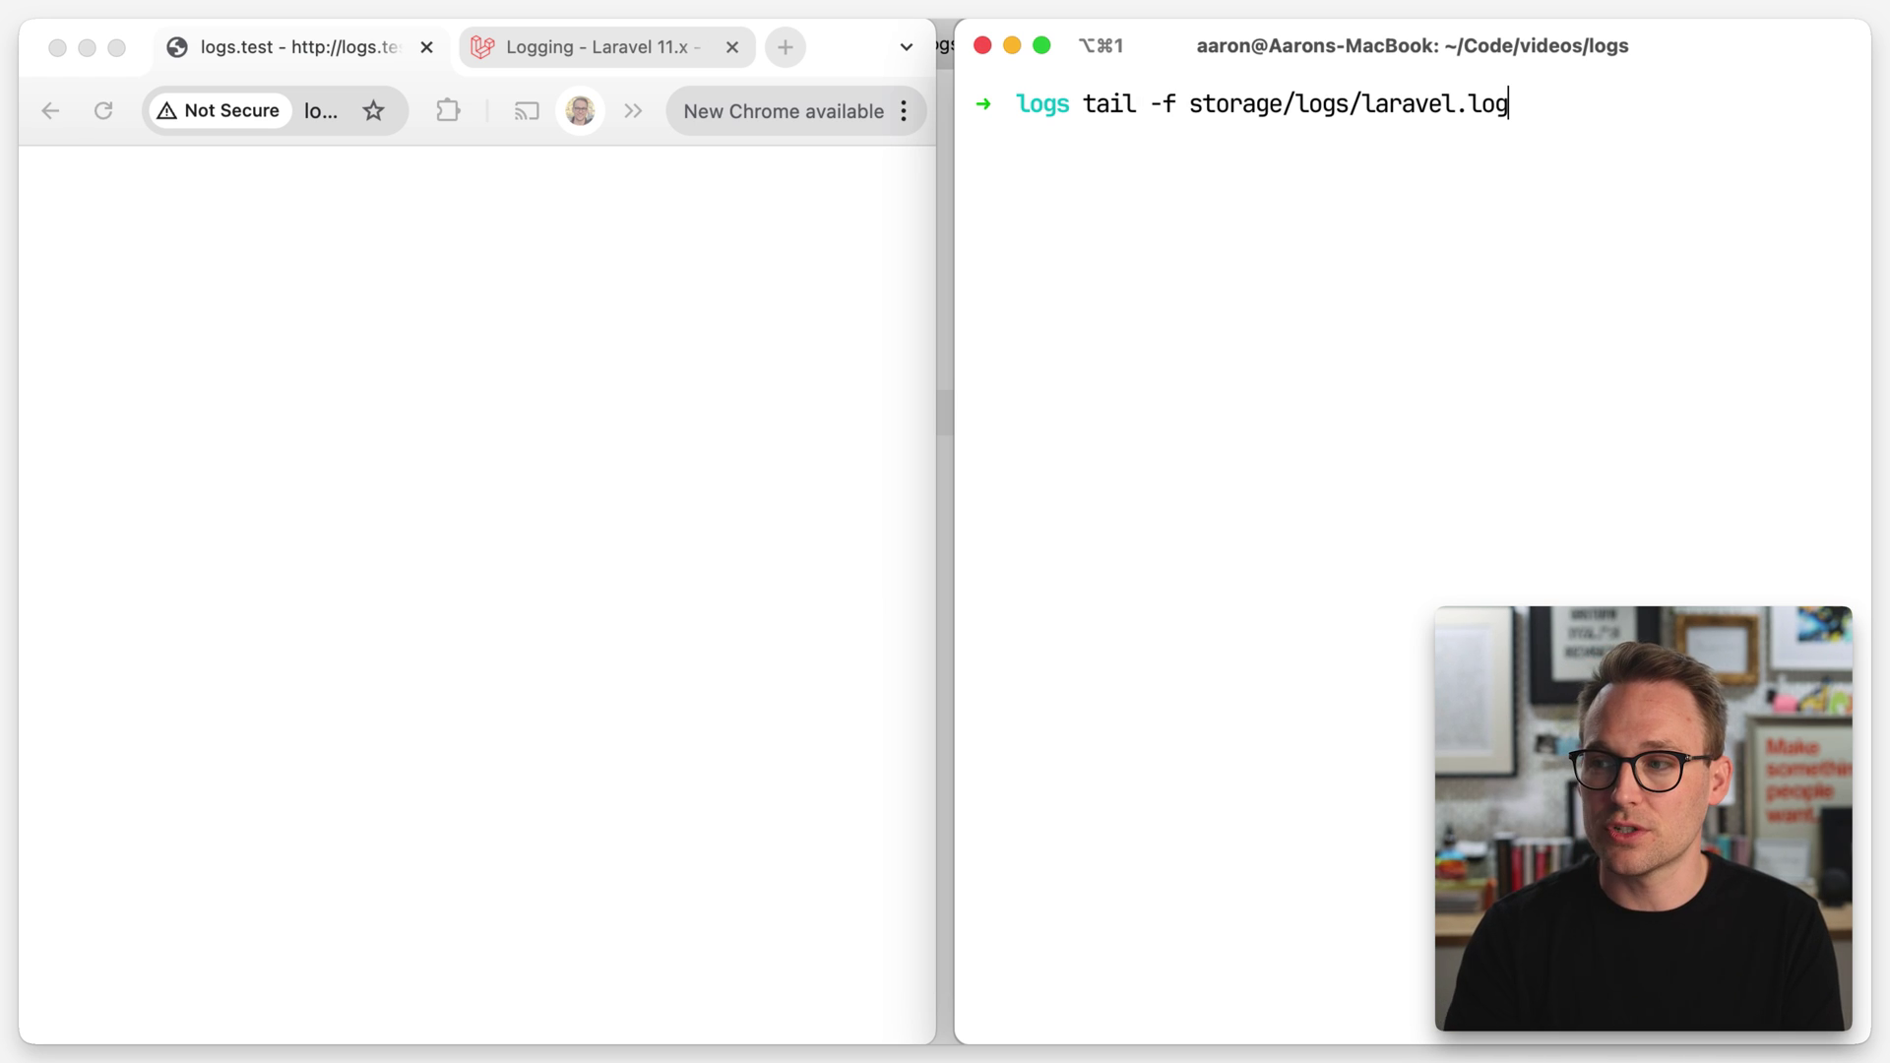
{"action": "key", "text": "Return"}
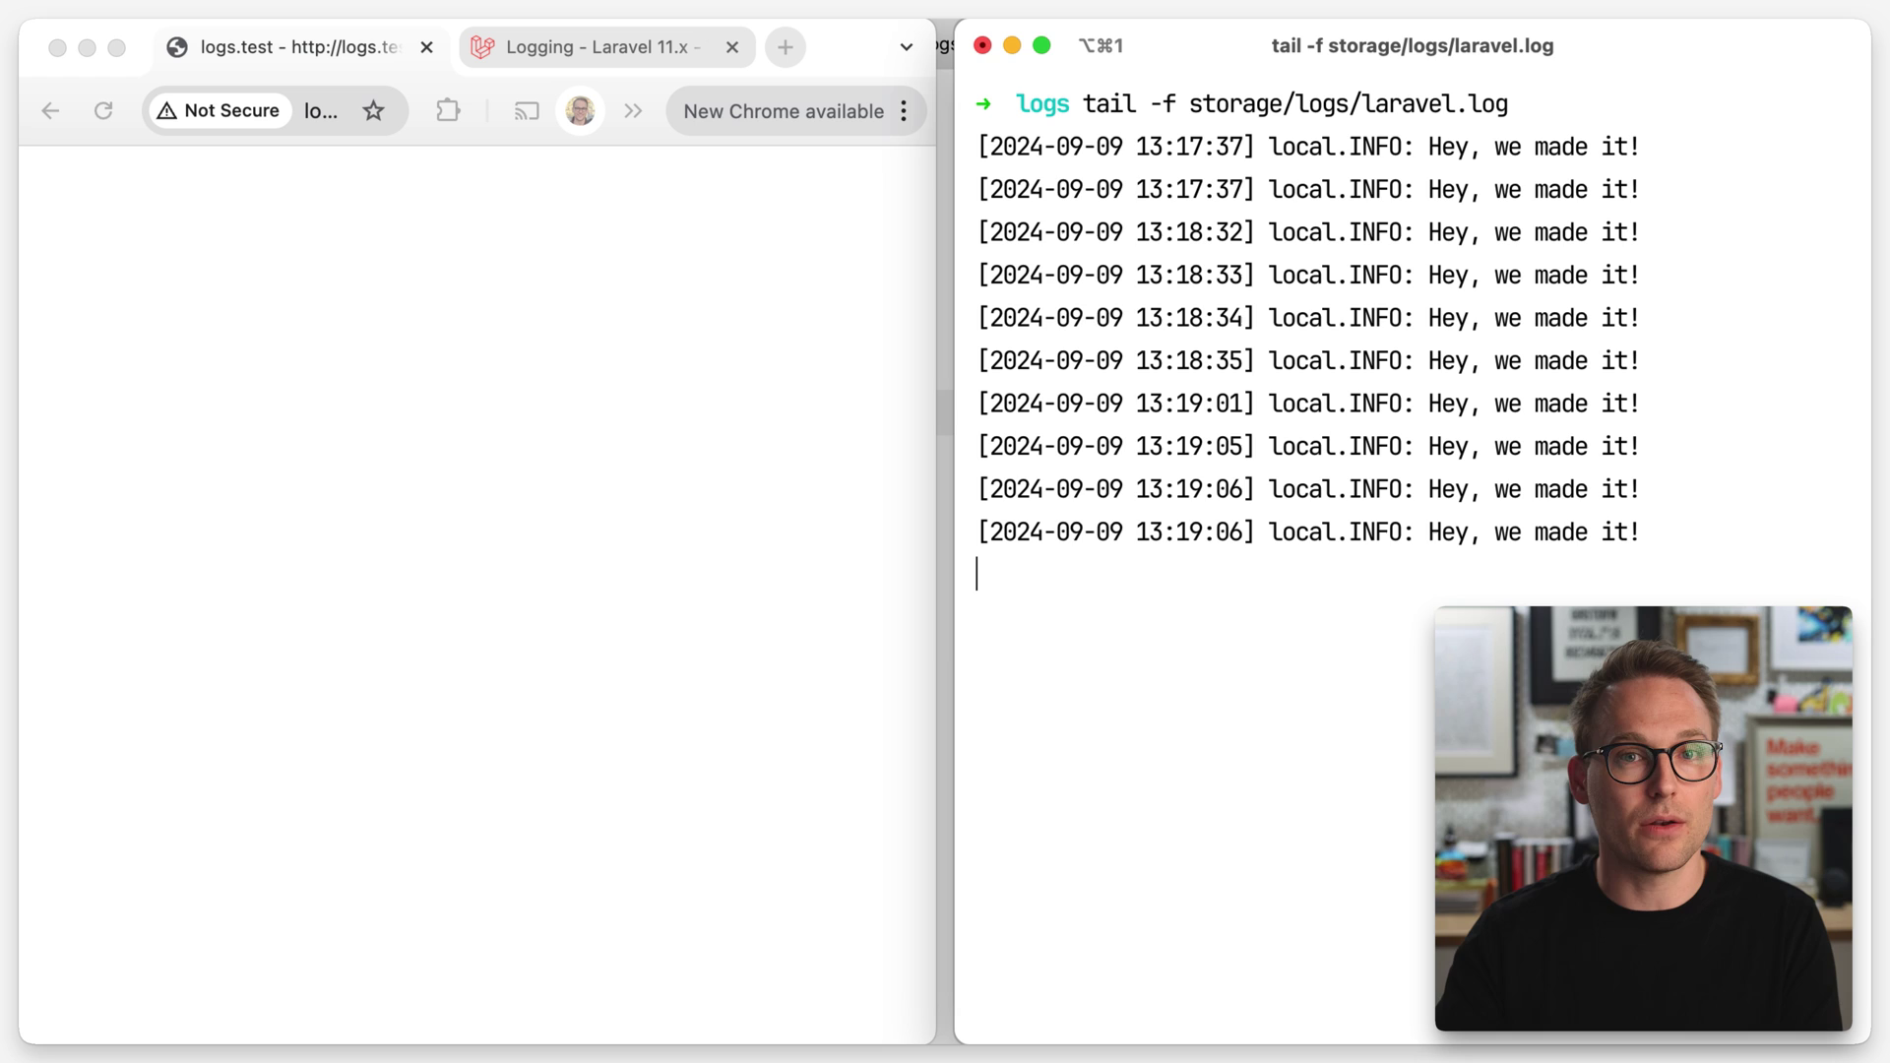
Reload logs.test four times so new 'Hey, we made it!' entries stream in.
{"action": "left_click", "coordinate": [525, 579]}
{"action": "key", "text": "super+r"}
{"action": "key", "text": "super+r"}
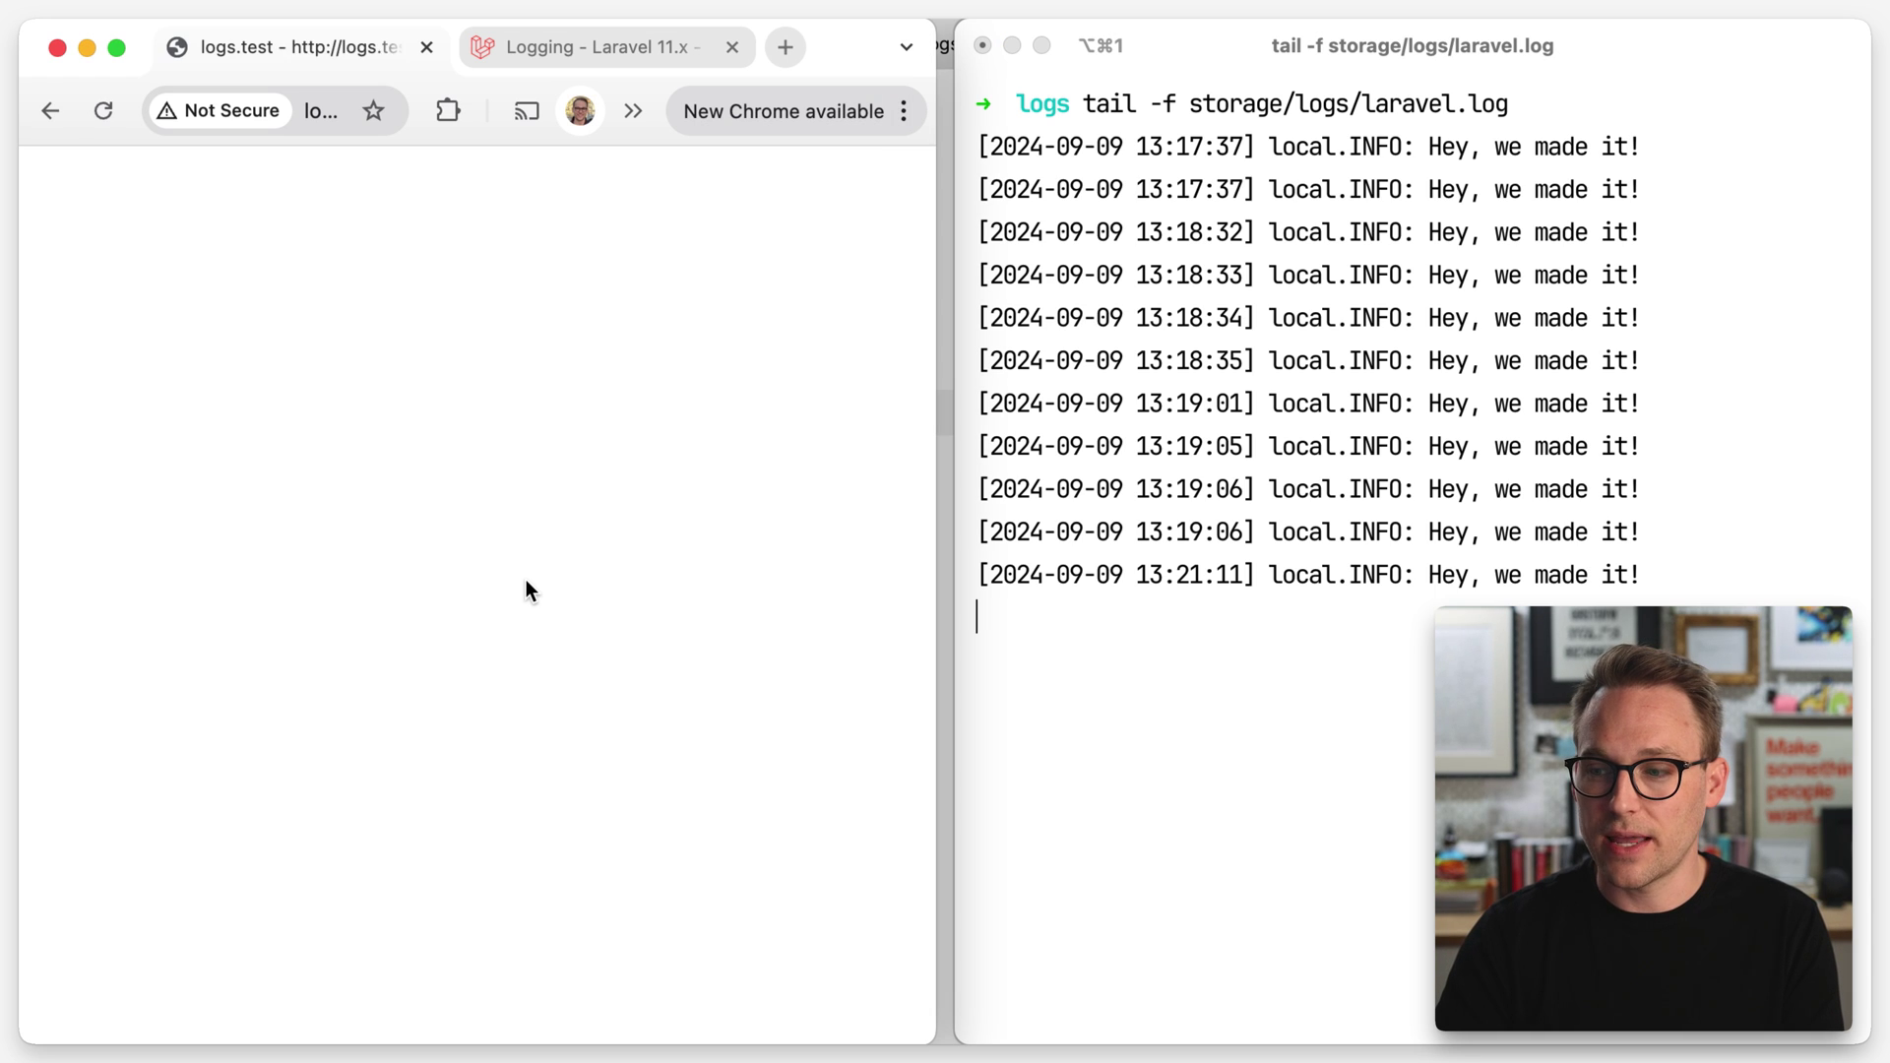
{"action": "key", "text": "super+r"}
{"action": "key", "text": "super+r"}
{"action": "key", "text": "super+r"}
{"action": "key", "text": "super+r"}
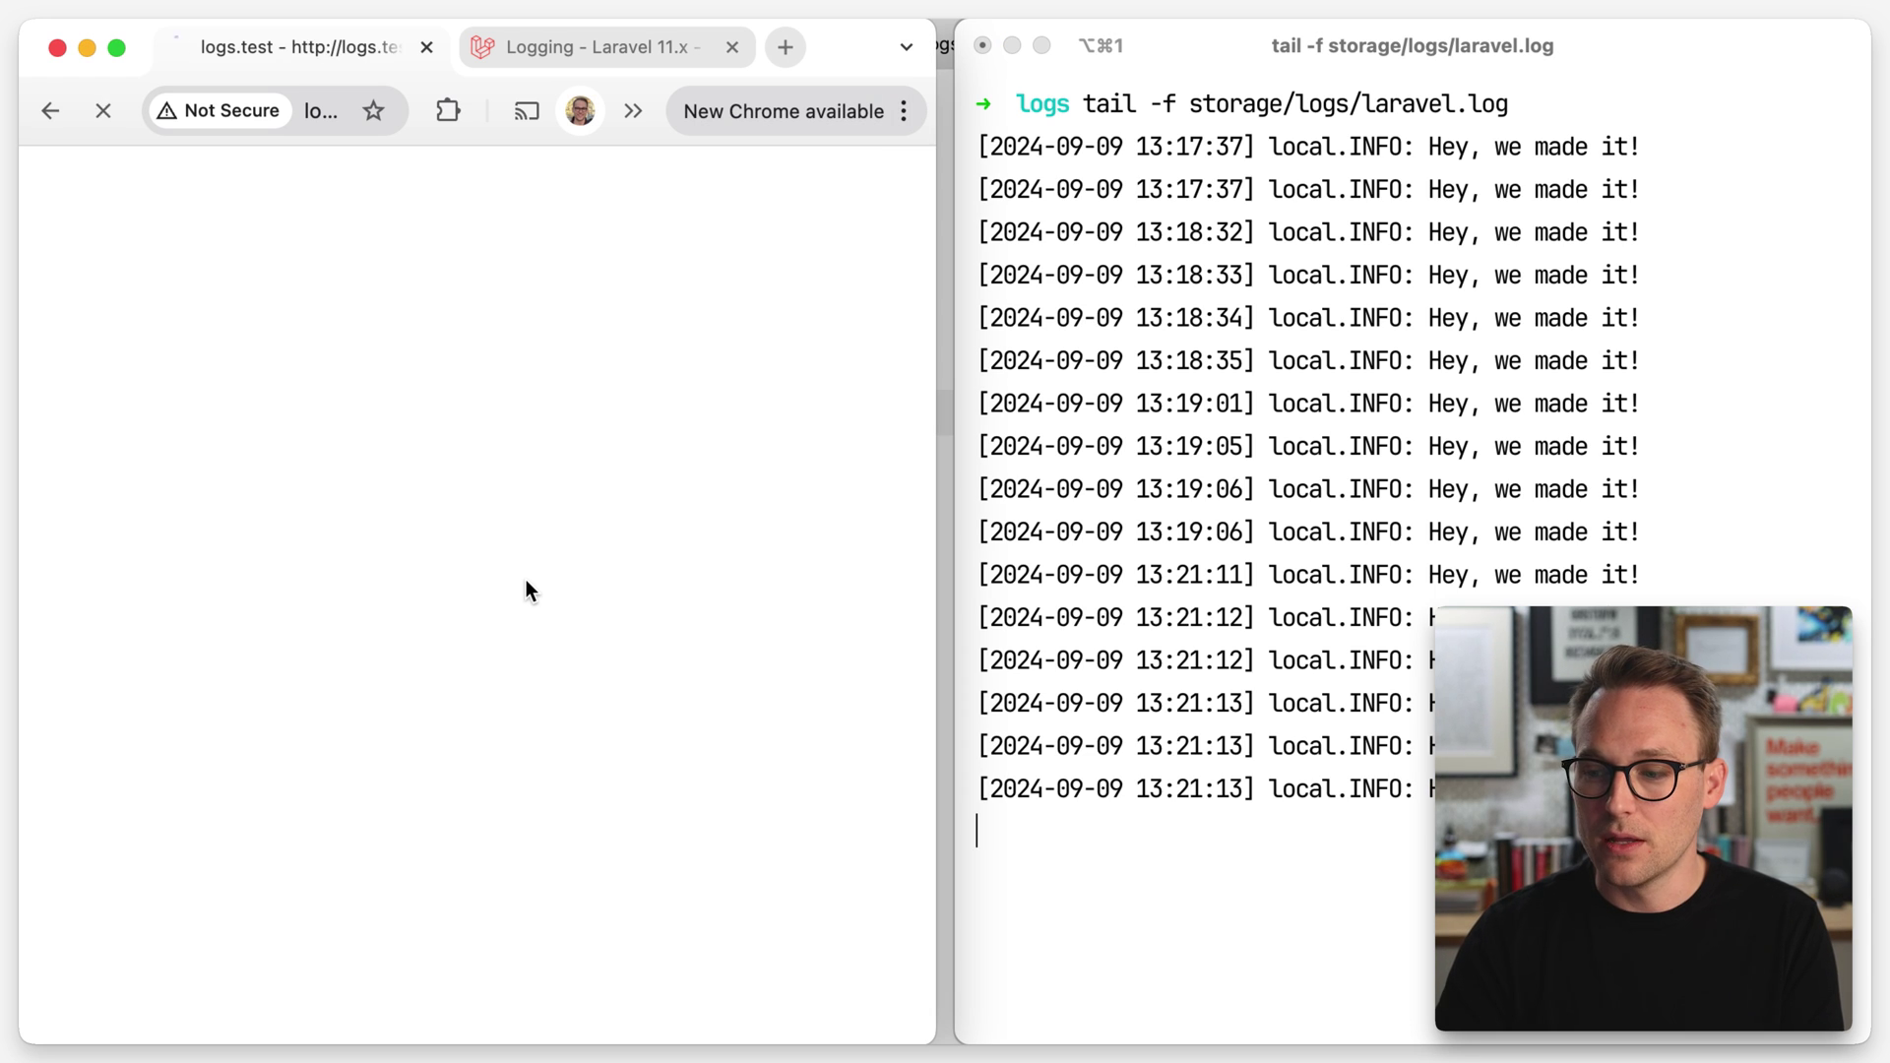
{"action": "key", "text": "super+r"}
{"action": "key", "text": "super+r"}
{"action": "key", "text": "super+r"}
{"action": "key", "text": "super+r"}
{"action": "key", "text": "super+r"}
{"action": "key", "text": "super+r"}
{"action": "key", "text": "super+r"}
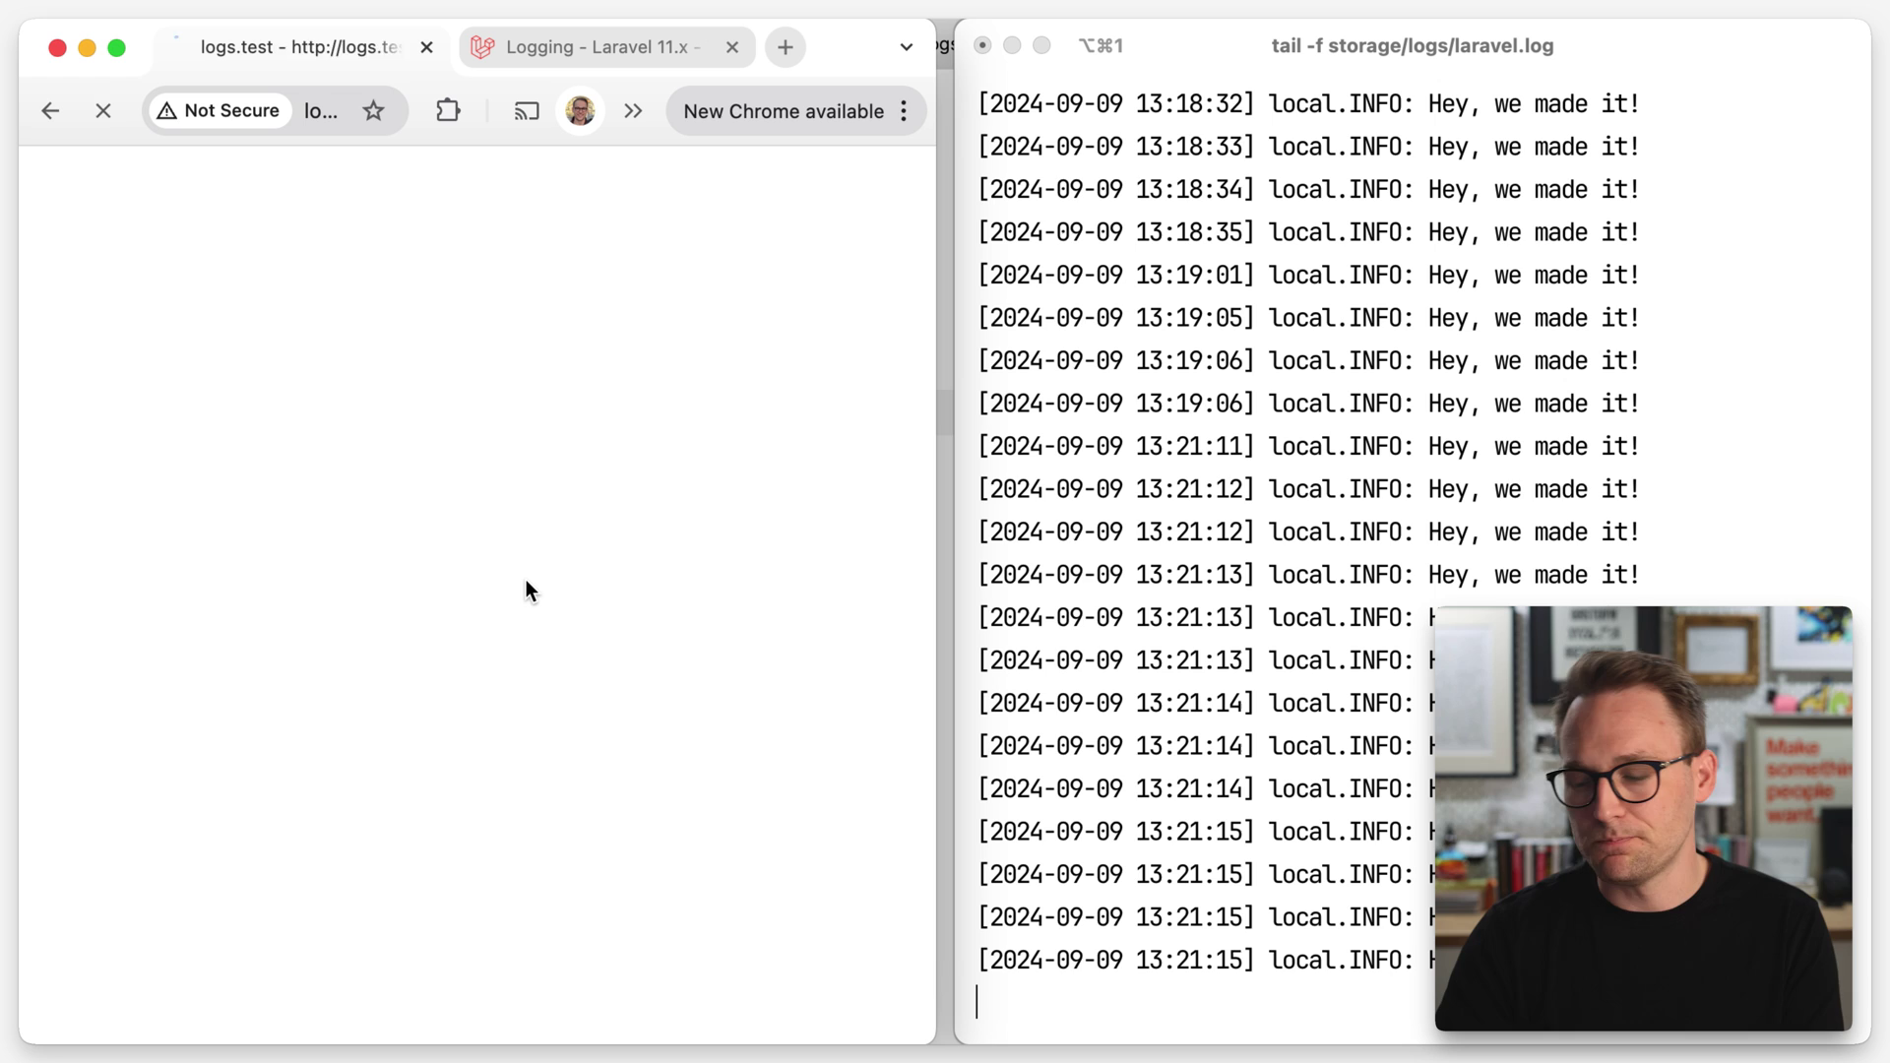
{"action": "key", "text": "super+r"}
{"action": "key", "text": "super+r"}
{"action": "key", "text": "super+r"}
{"action": "key", "text": "super+r"}
{"action": "key", "text": "super+r"}
{"action": "key", "text": "super+r"}
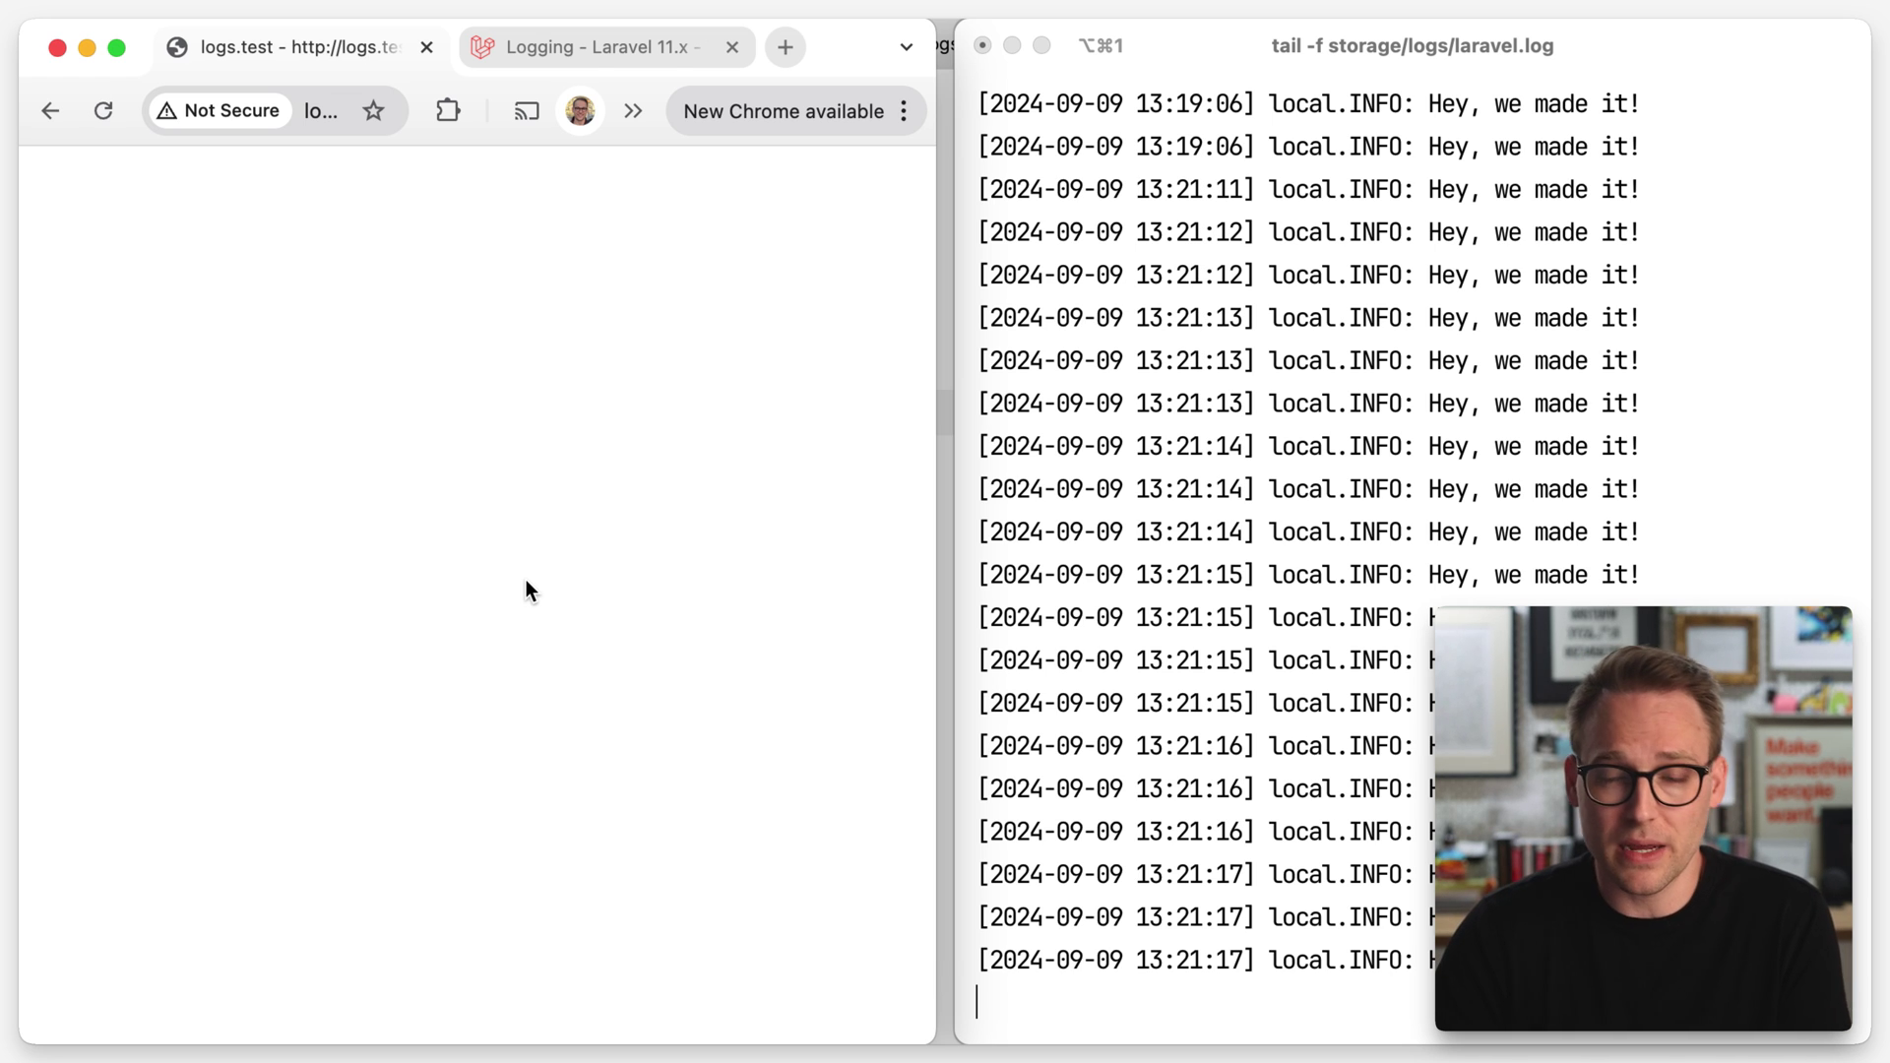
{"action": "key", "text": "ctrl+Tab"}
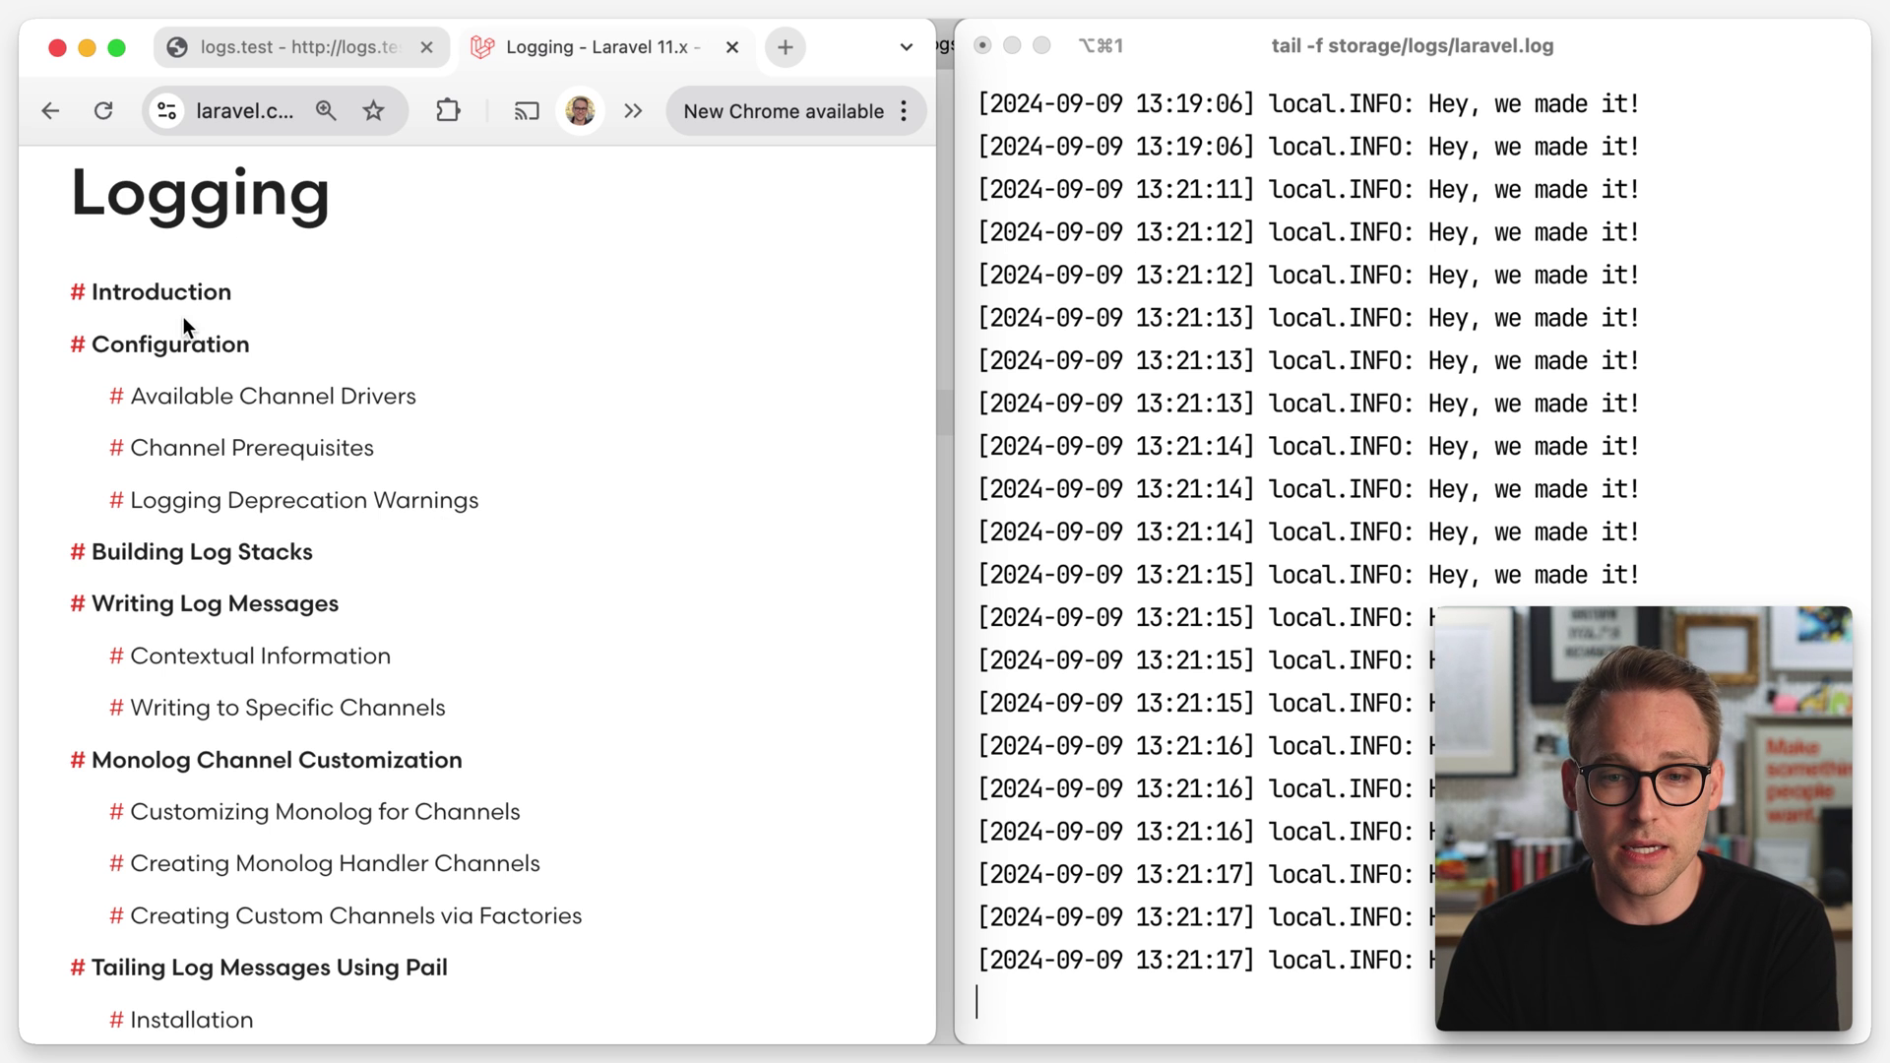
{"action": "scroll", "coordinate": [215, 380], "scroll_direction": "down", "scroll_amount": 4}
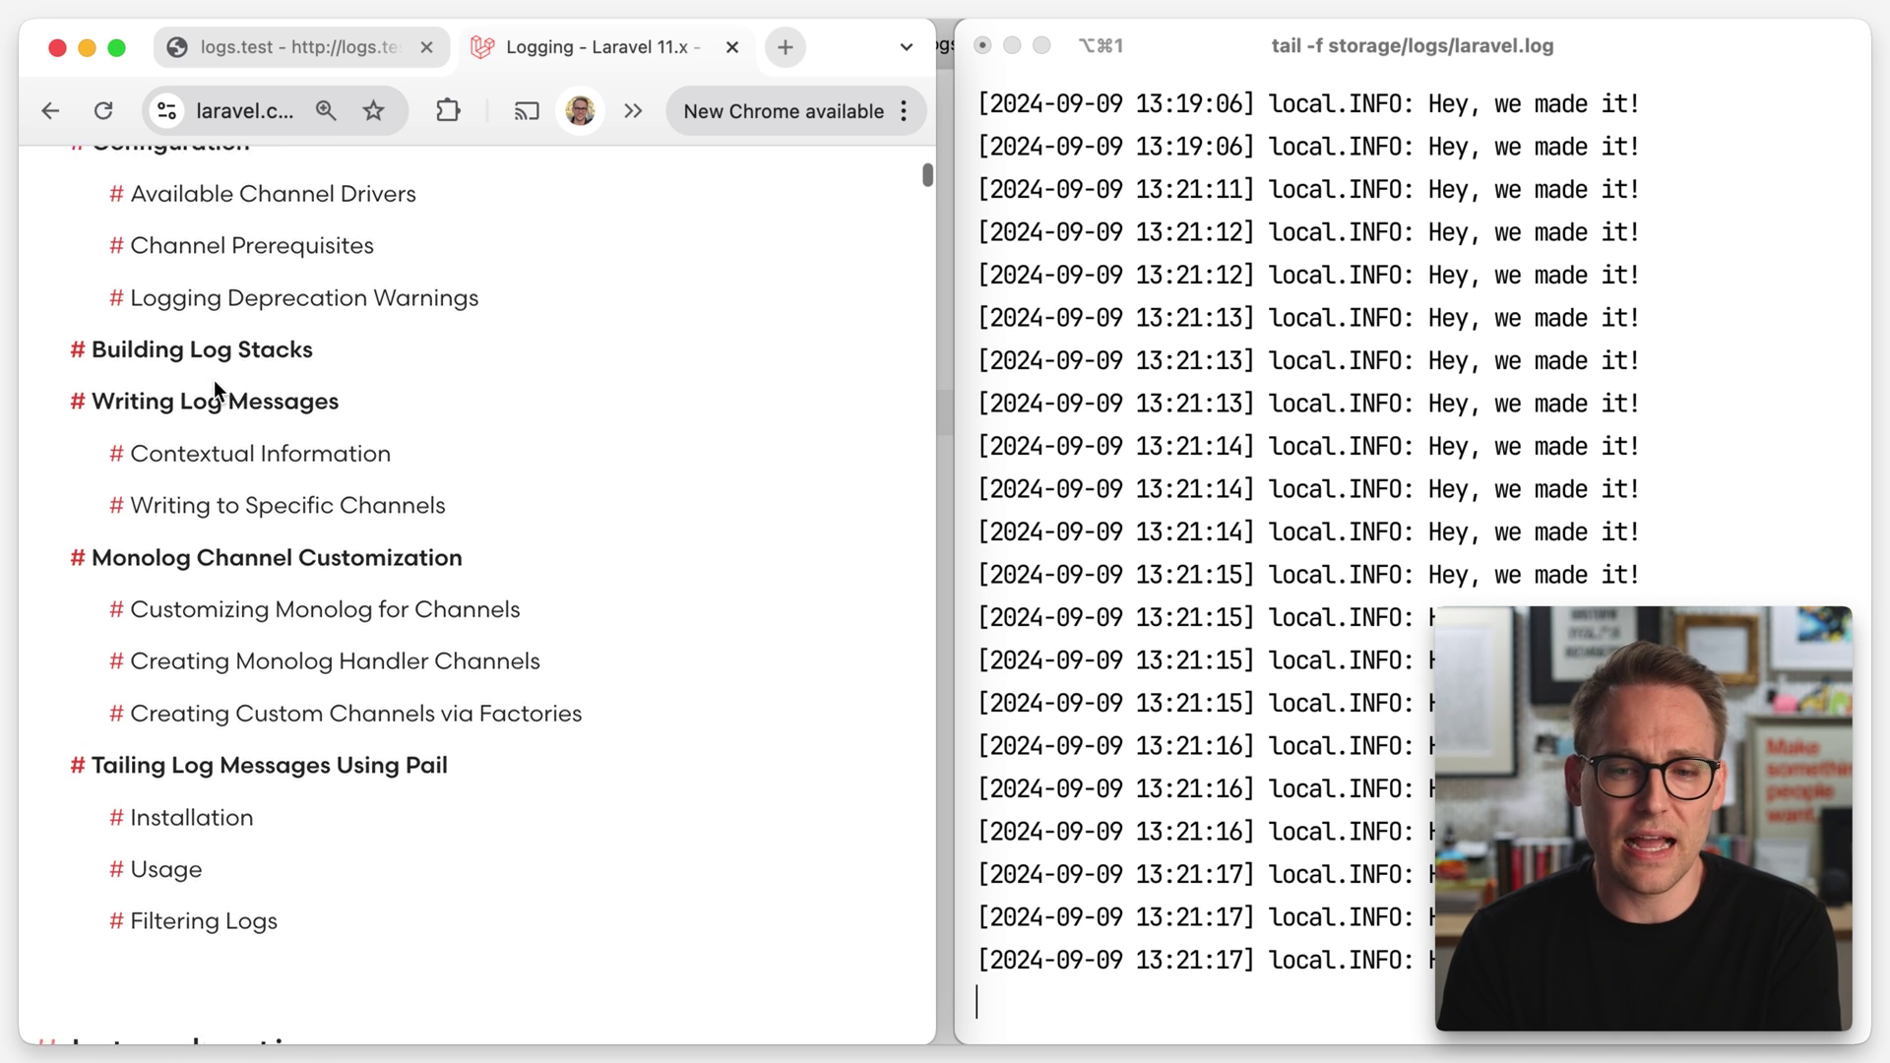
{"action": "scroll", "coordinate": [214, 382], "scroll_direction": "down", "scroll_amount": 1}
{"action": "scroll", "coordinate": [215, 387], "scroll_direction": "down", "scroll_amount": 1}
{"action": "scroll", "coordinate": [207, 402], "scroll_direction": "down", "scroll_amount": 1}
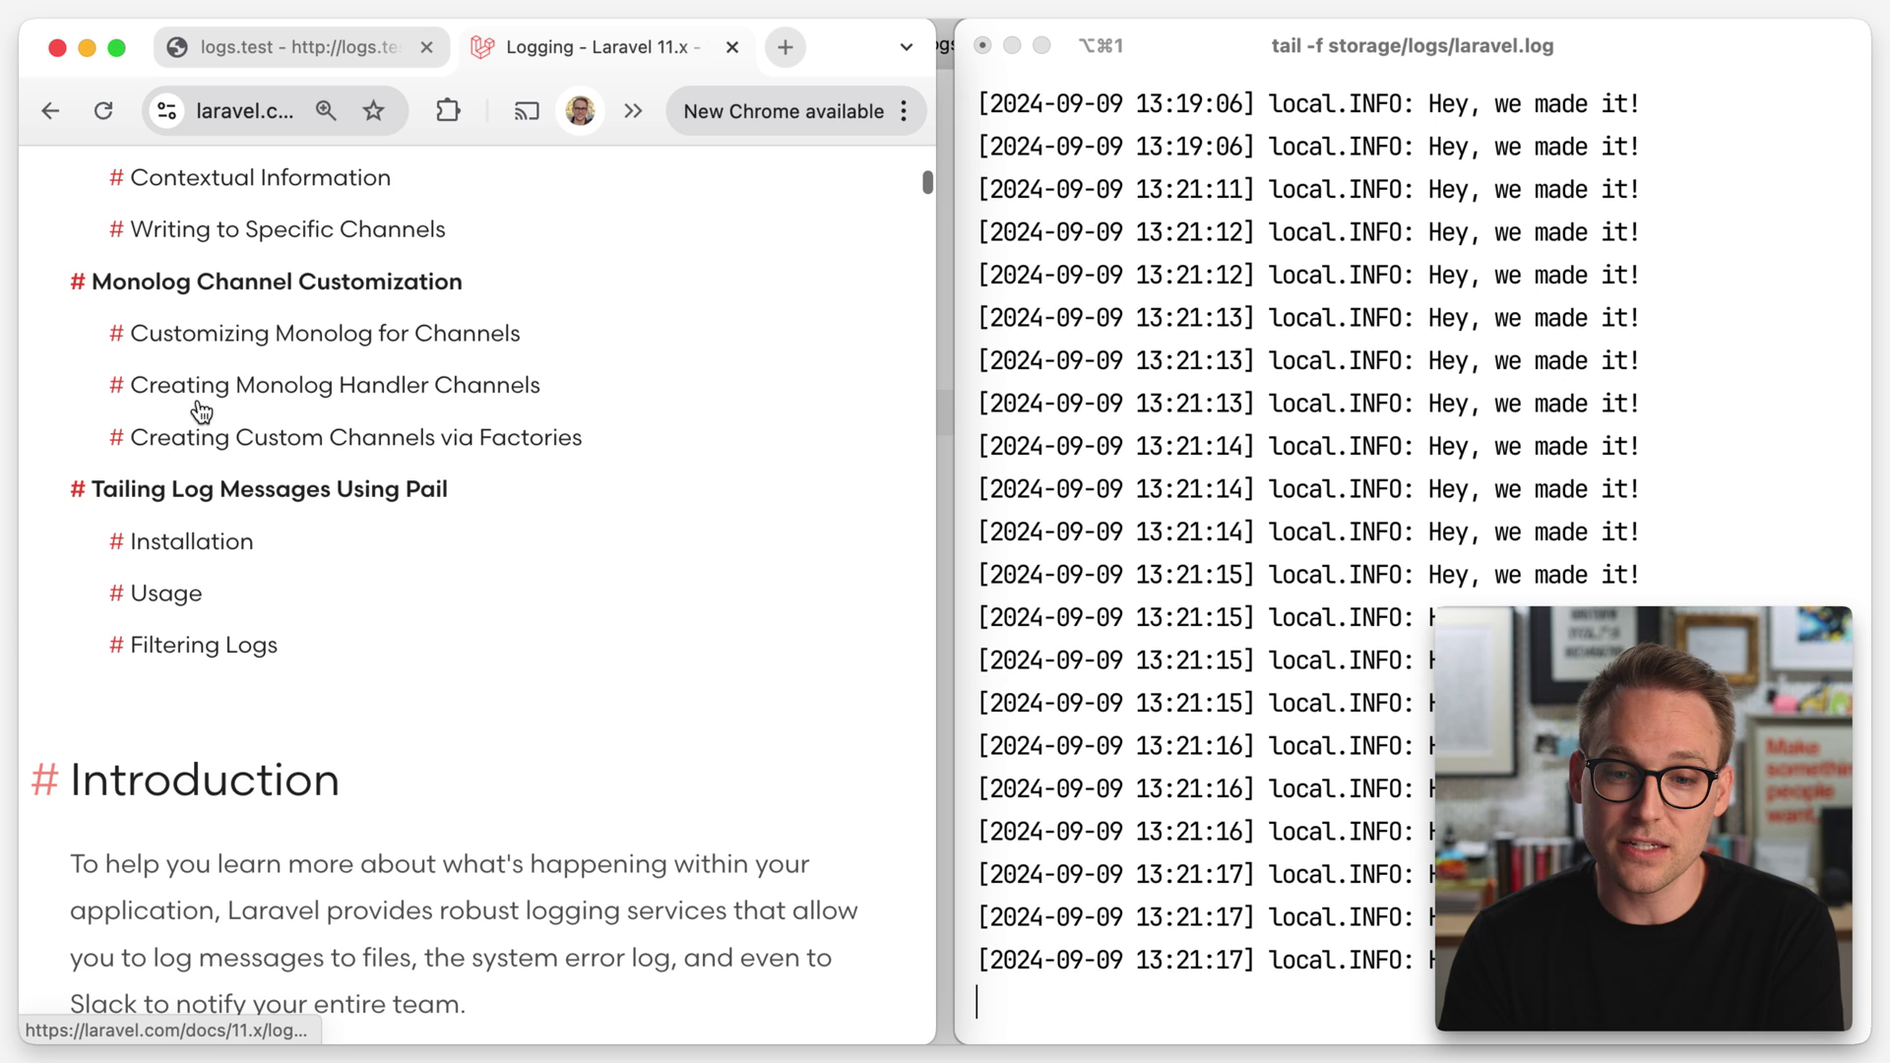
Jump to 'Tailing Log Messages Using Pail' and highlight its Pail description sentences.
{"action": "left_click", "coordinate": [158, 502]}
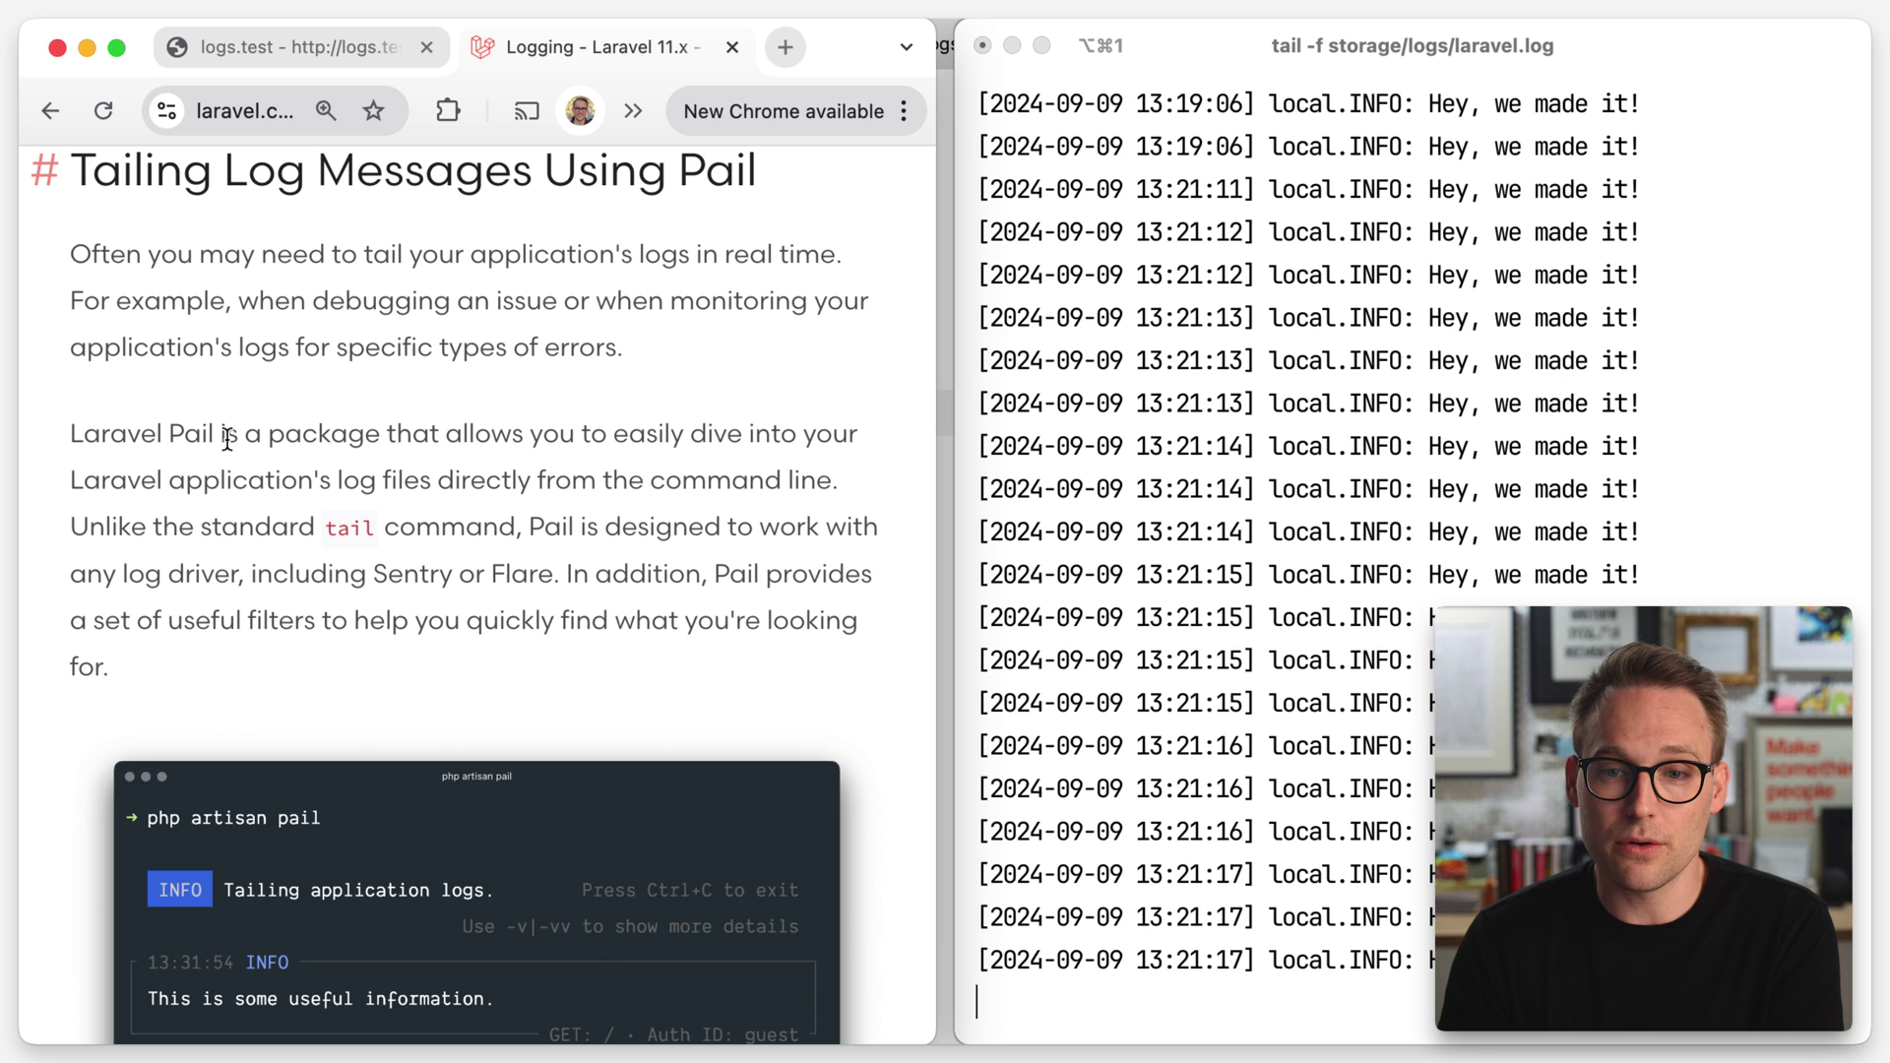
{"action": "left_click_drag", "start_coordinate": [162, 303], "coordinate": [291, 350]}
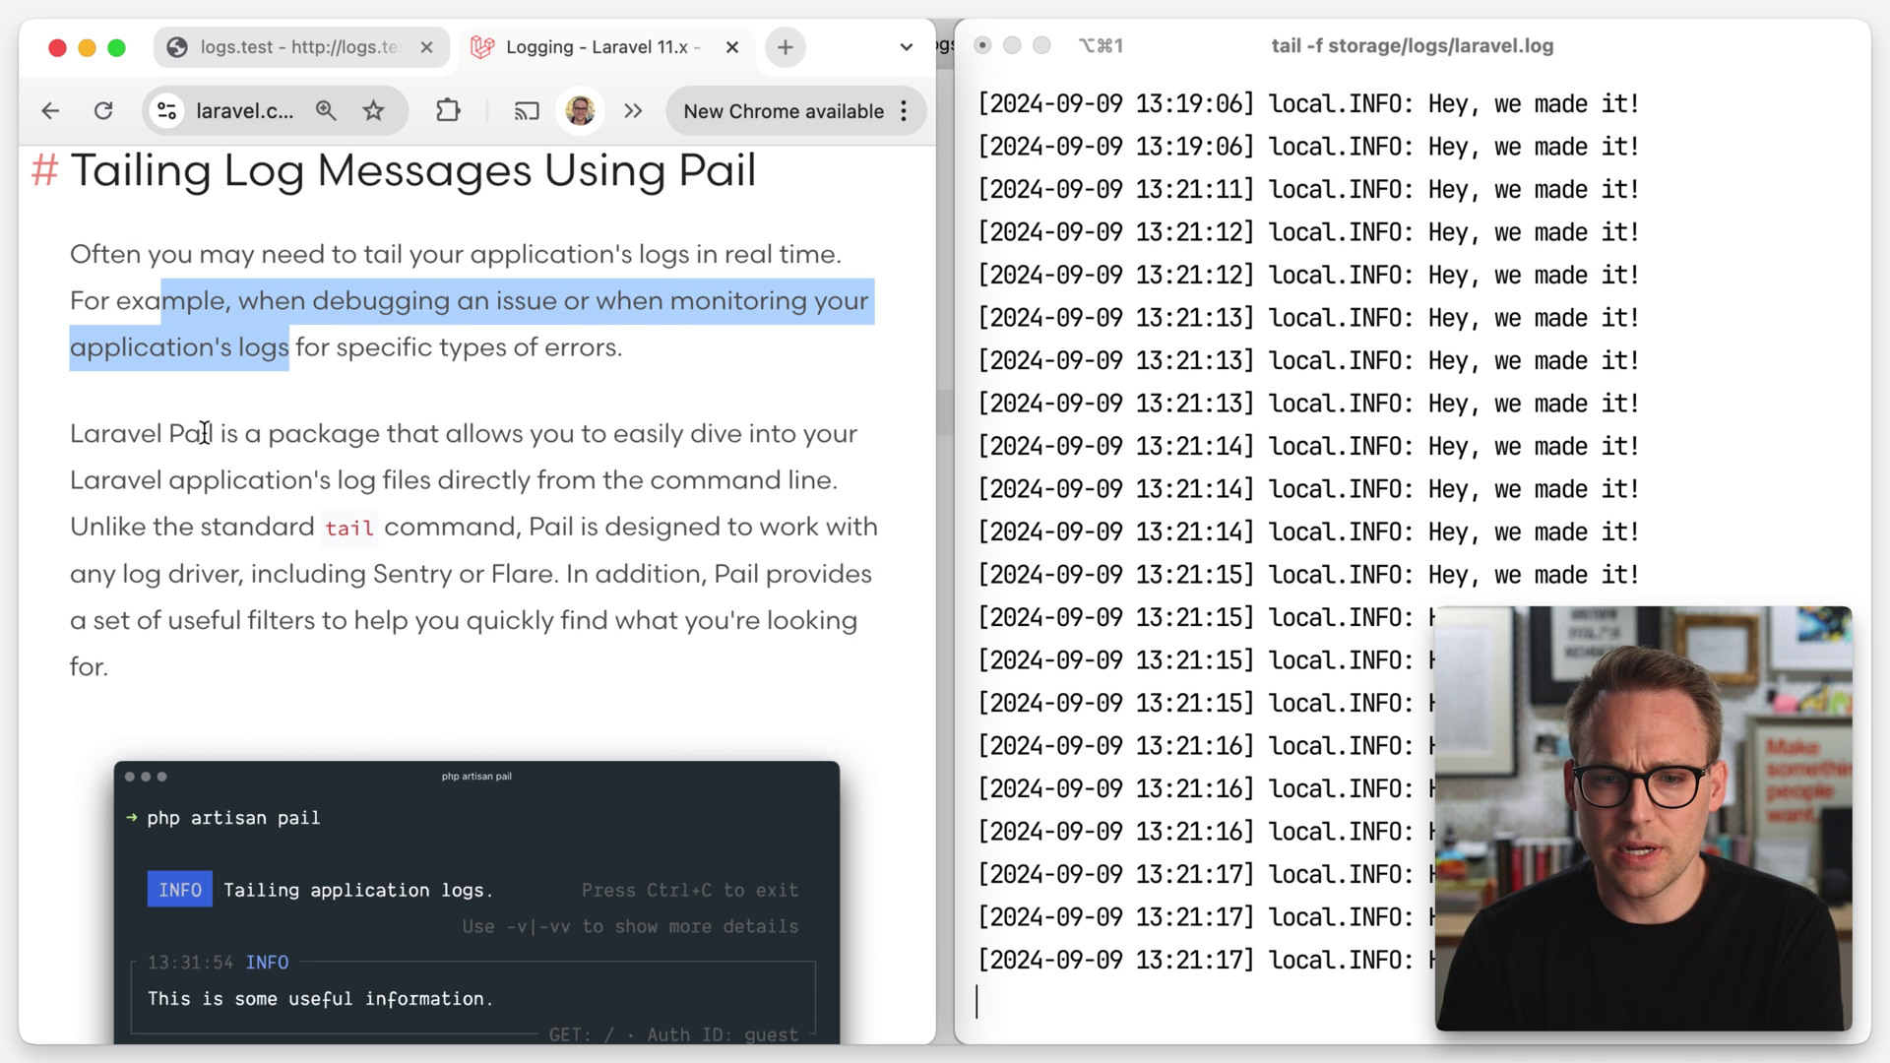
{"action": "left_click_drag", "start_coordinate": [156, 432], "coordinate": [349, 532]}
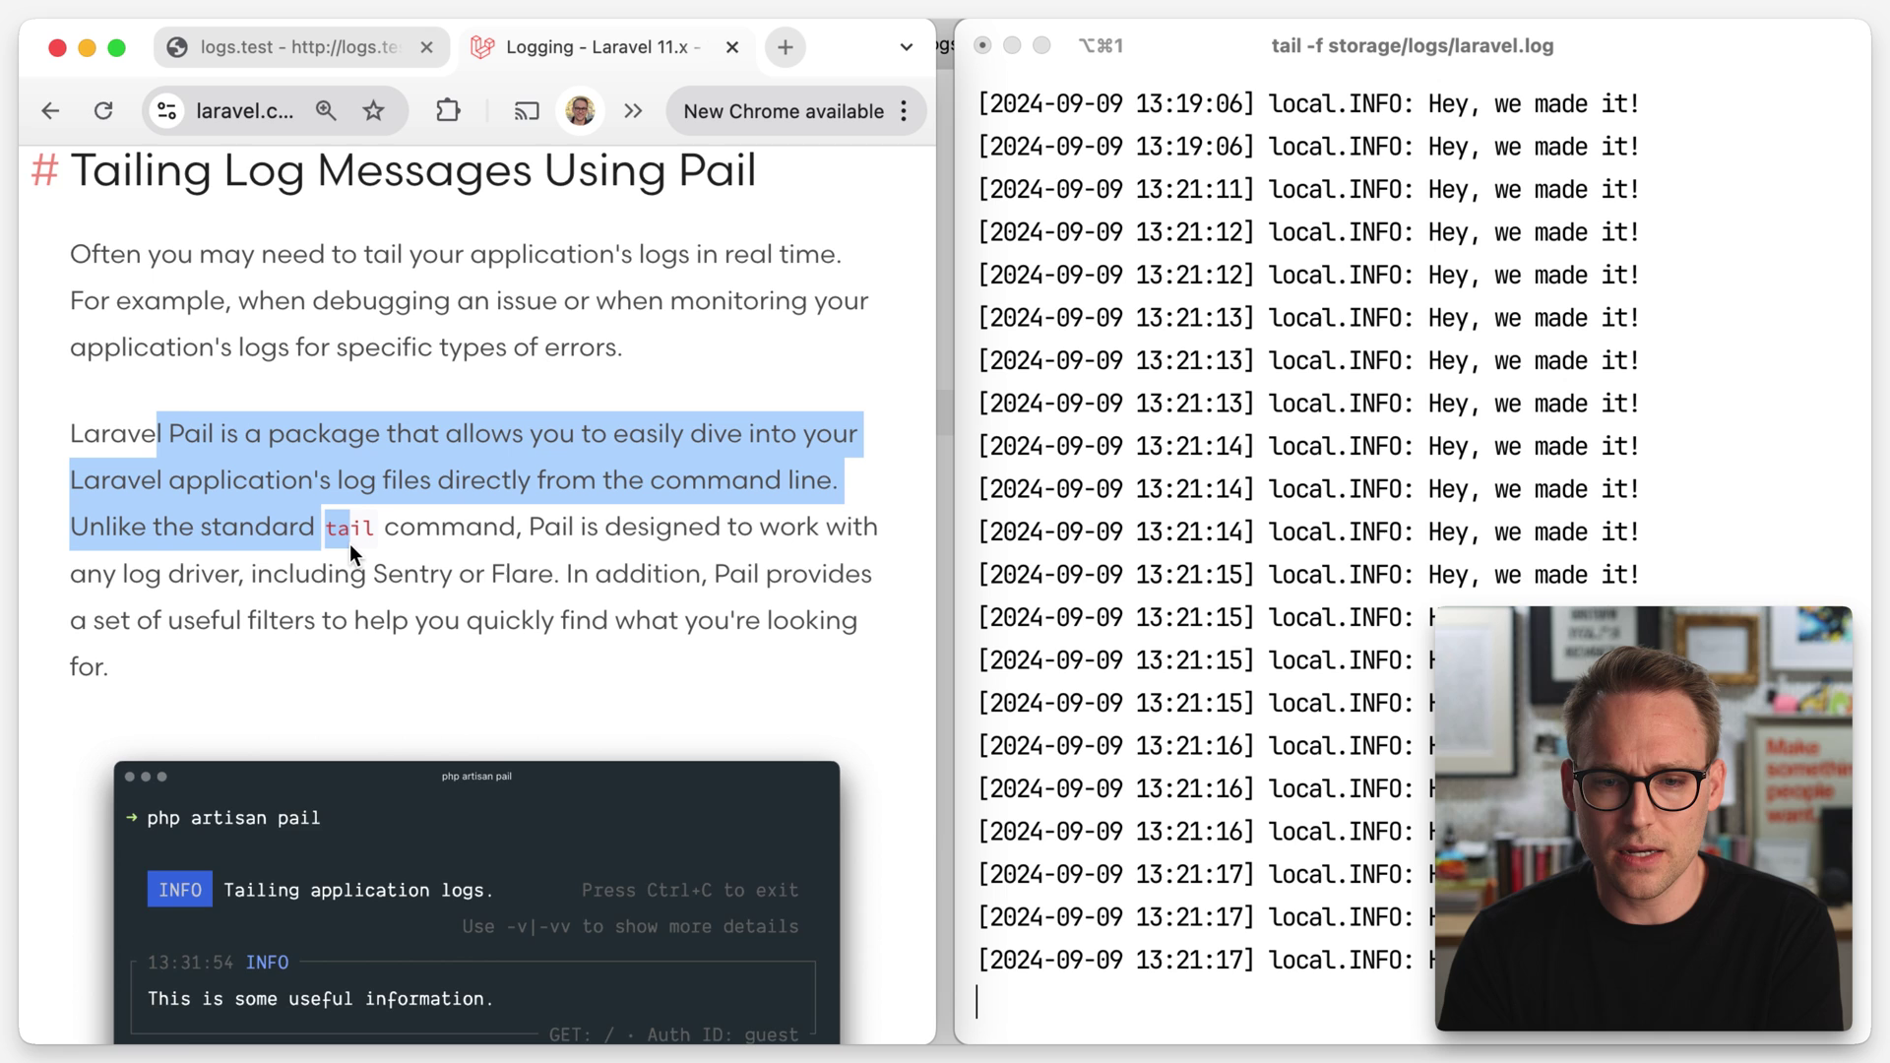
{"action": "scroll", "coordinate": [350, 544], "scroll_direction": "down", "scroll_amount": 1}
{"action": "mouse_move", "coordinate": [545, 502]}
{"action": "left_mouse_down"}
{"action": "mouse_move", "coordinate": [502, 547]}
{"action": "mouse_move", "coordinate": [163, 548]}
{"action": "mouse_move", "coordinate": [547, 550]}
{"action": "left_mouse_up"}
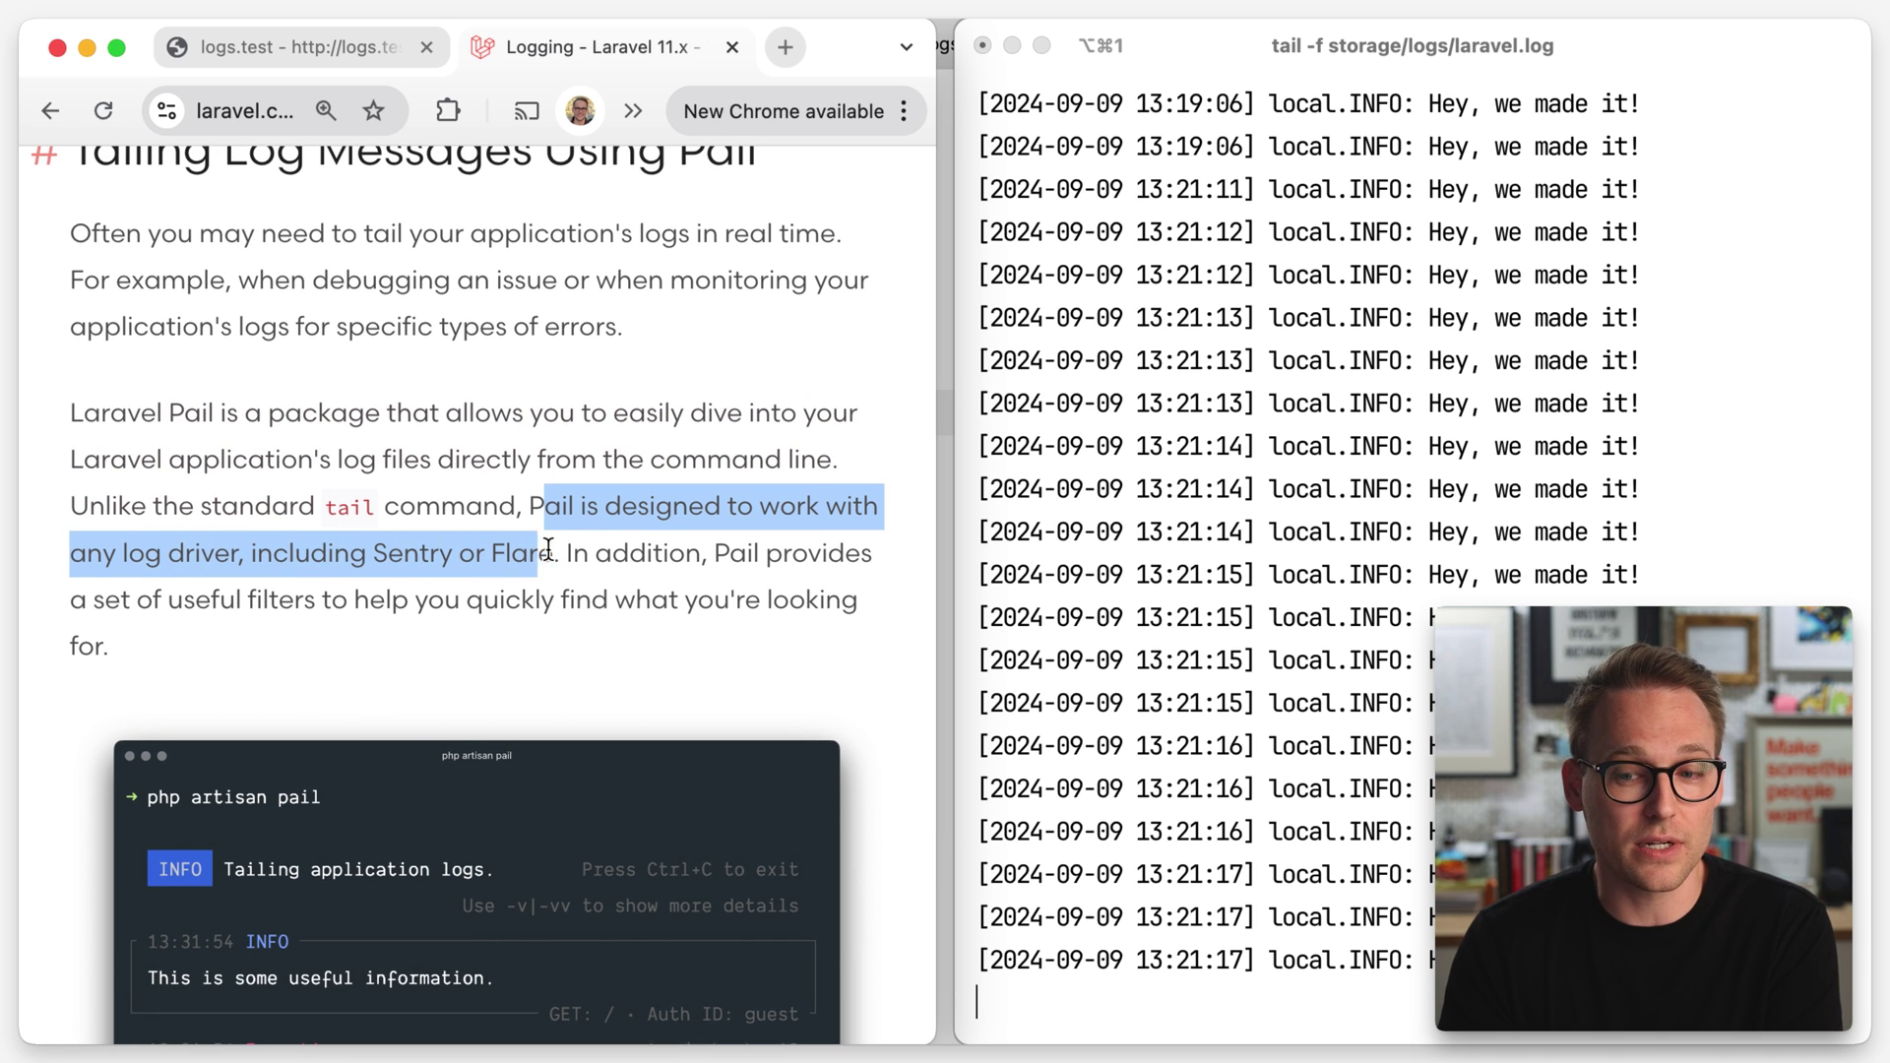
{"action": "scroll", "coordinate": [538, 551], "scroll_direction": "down", "scroll_amount": 1}
{"action": "scroll", "coordinate": [494, 548], "scroll_direction": "down", "scroll_amount": 2}
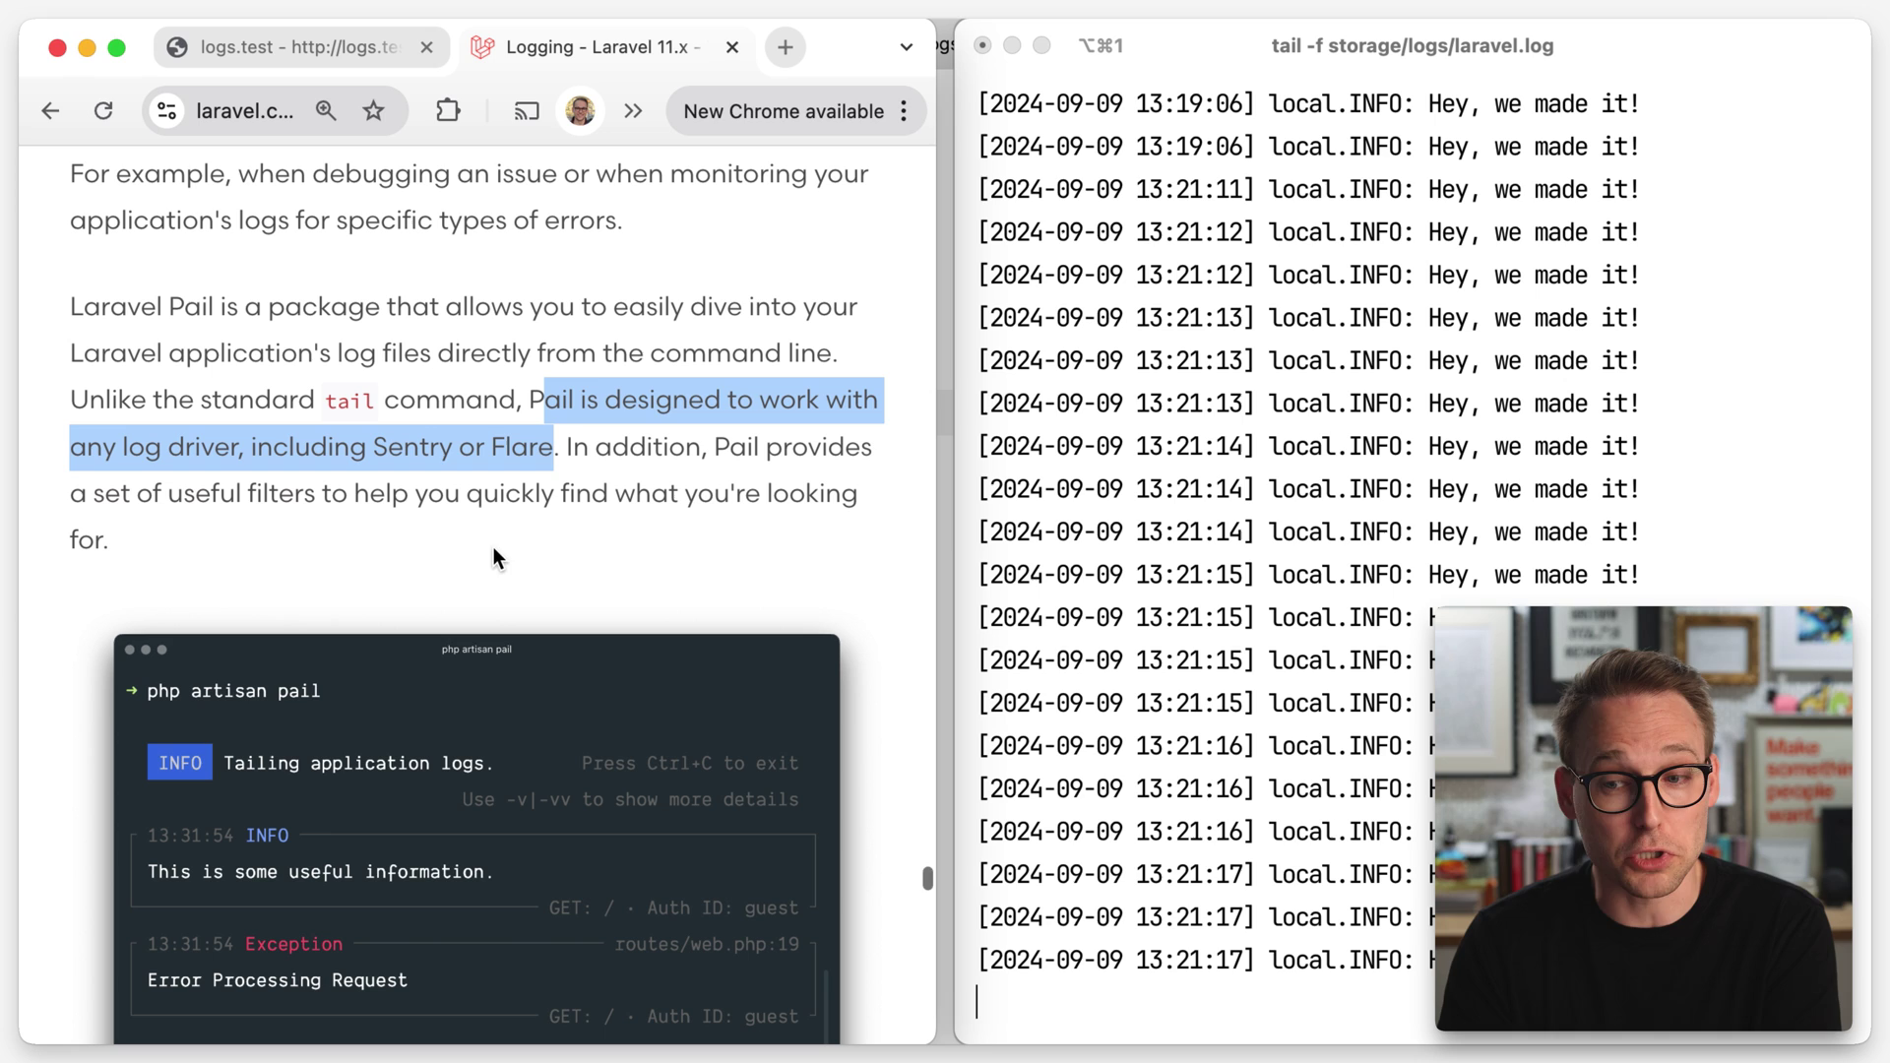
{"action": "left_click", "coordinate": [1199, 497]}
Stop the file tail, drop the unrun composer command, clear, and start ar pail.
{"action": "key", "text": "ctrl+c"}
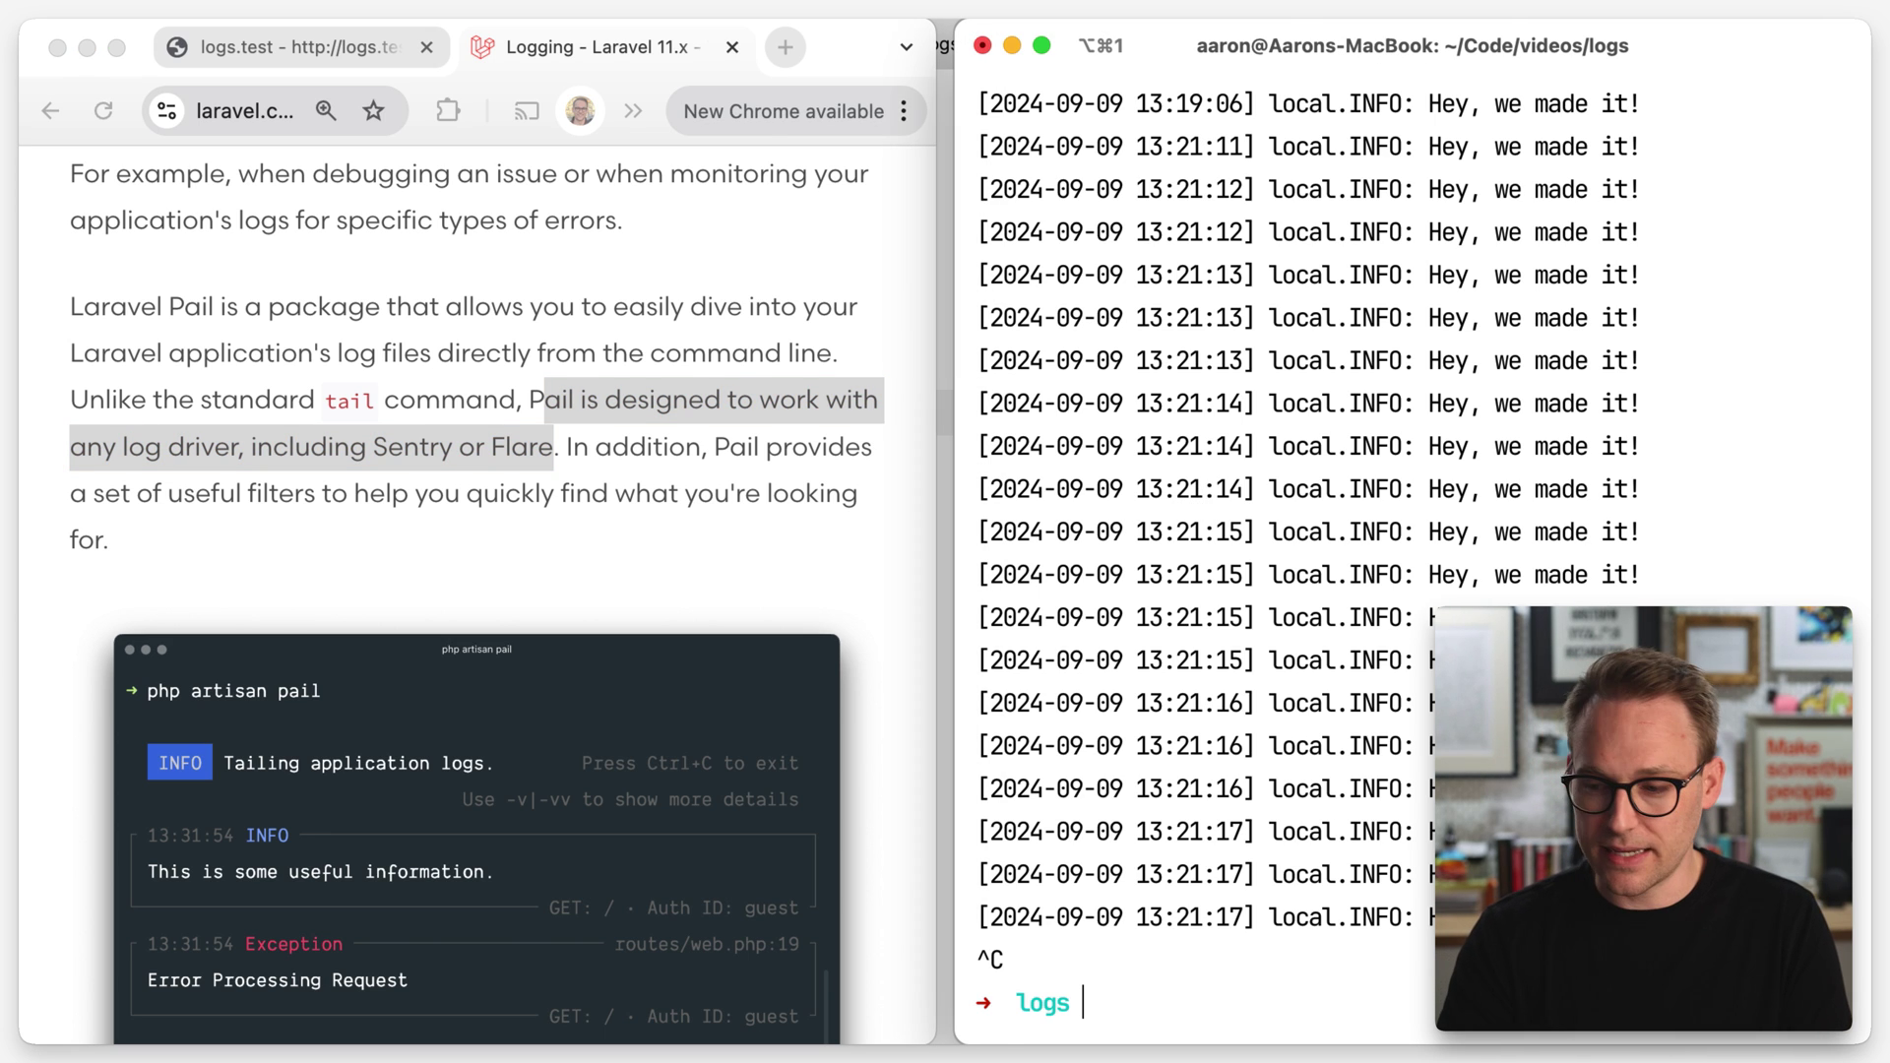
{"action": "type", "text": "clear"}
{"action": "type", "text": "com"}
{"action": "key", "text": "Return"}
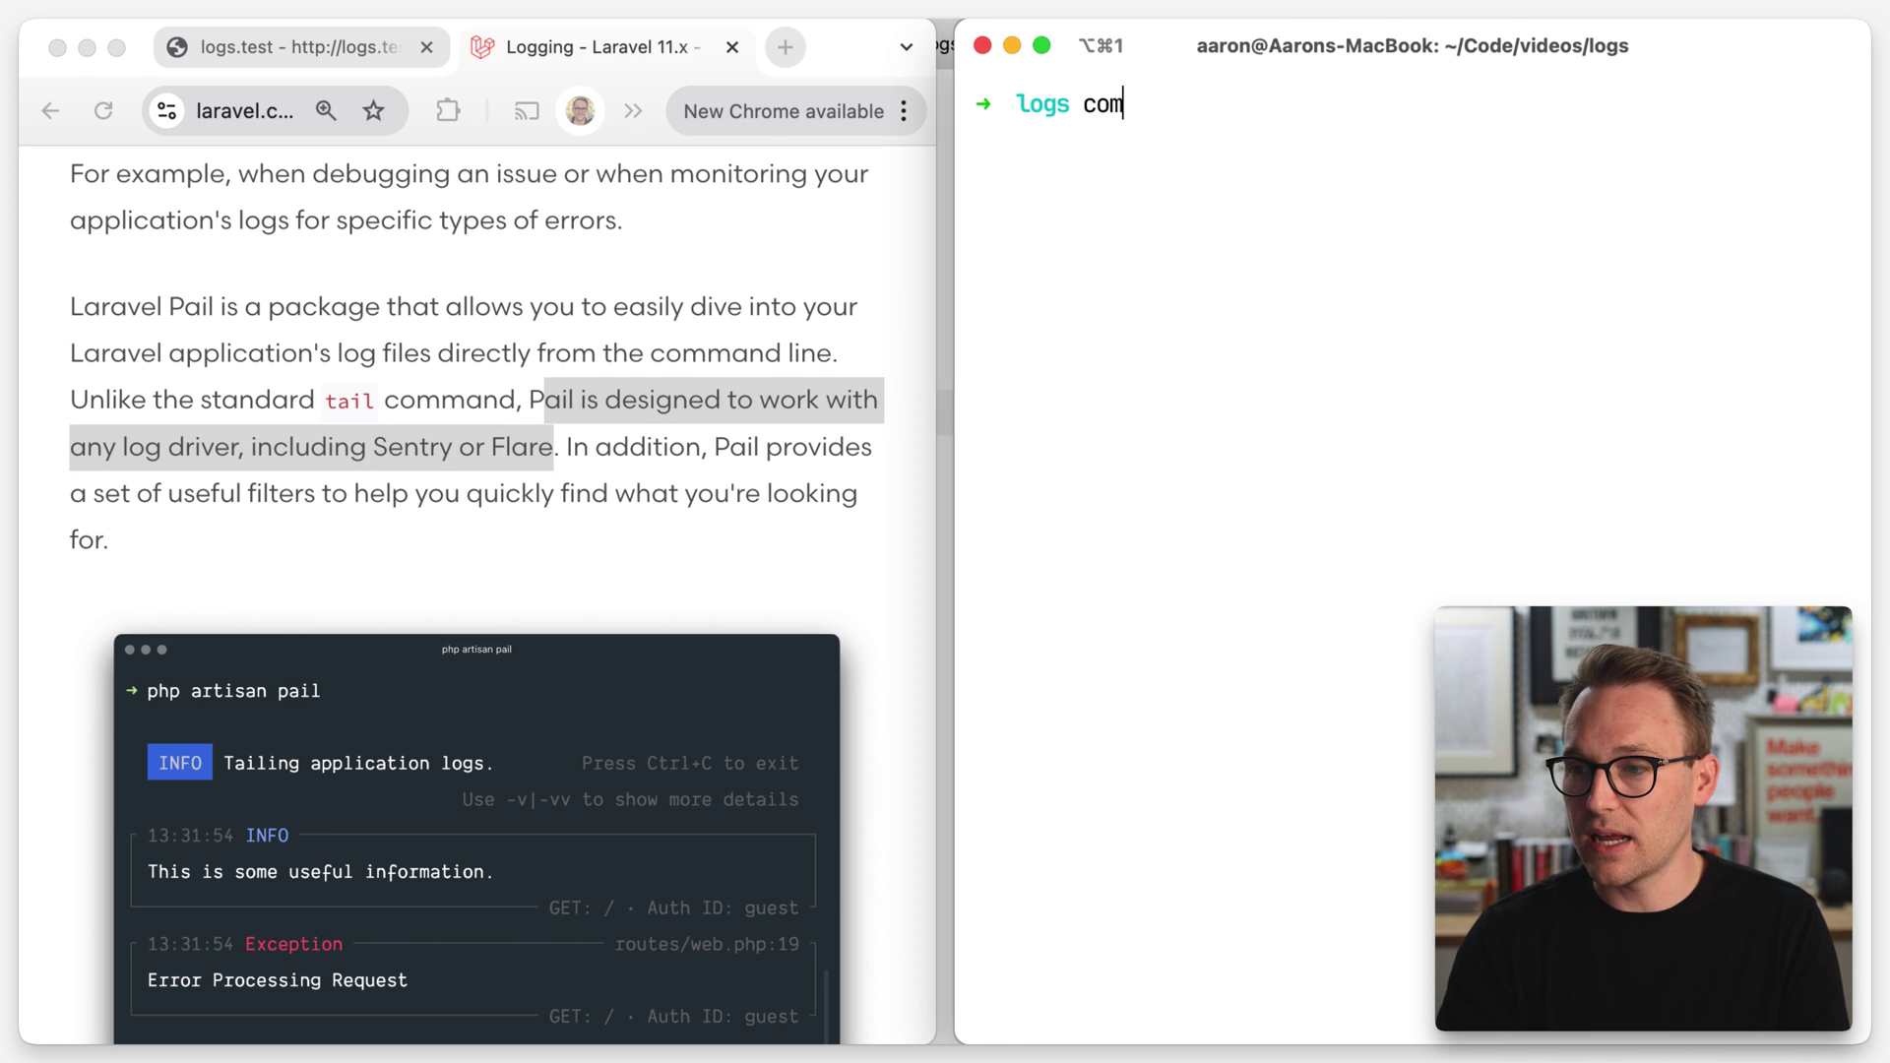
{"action": "type", "text": "poser require laravel/pail"}
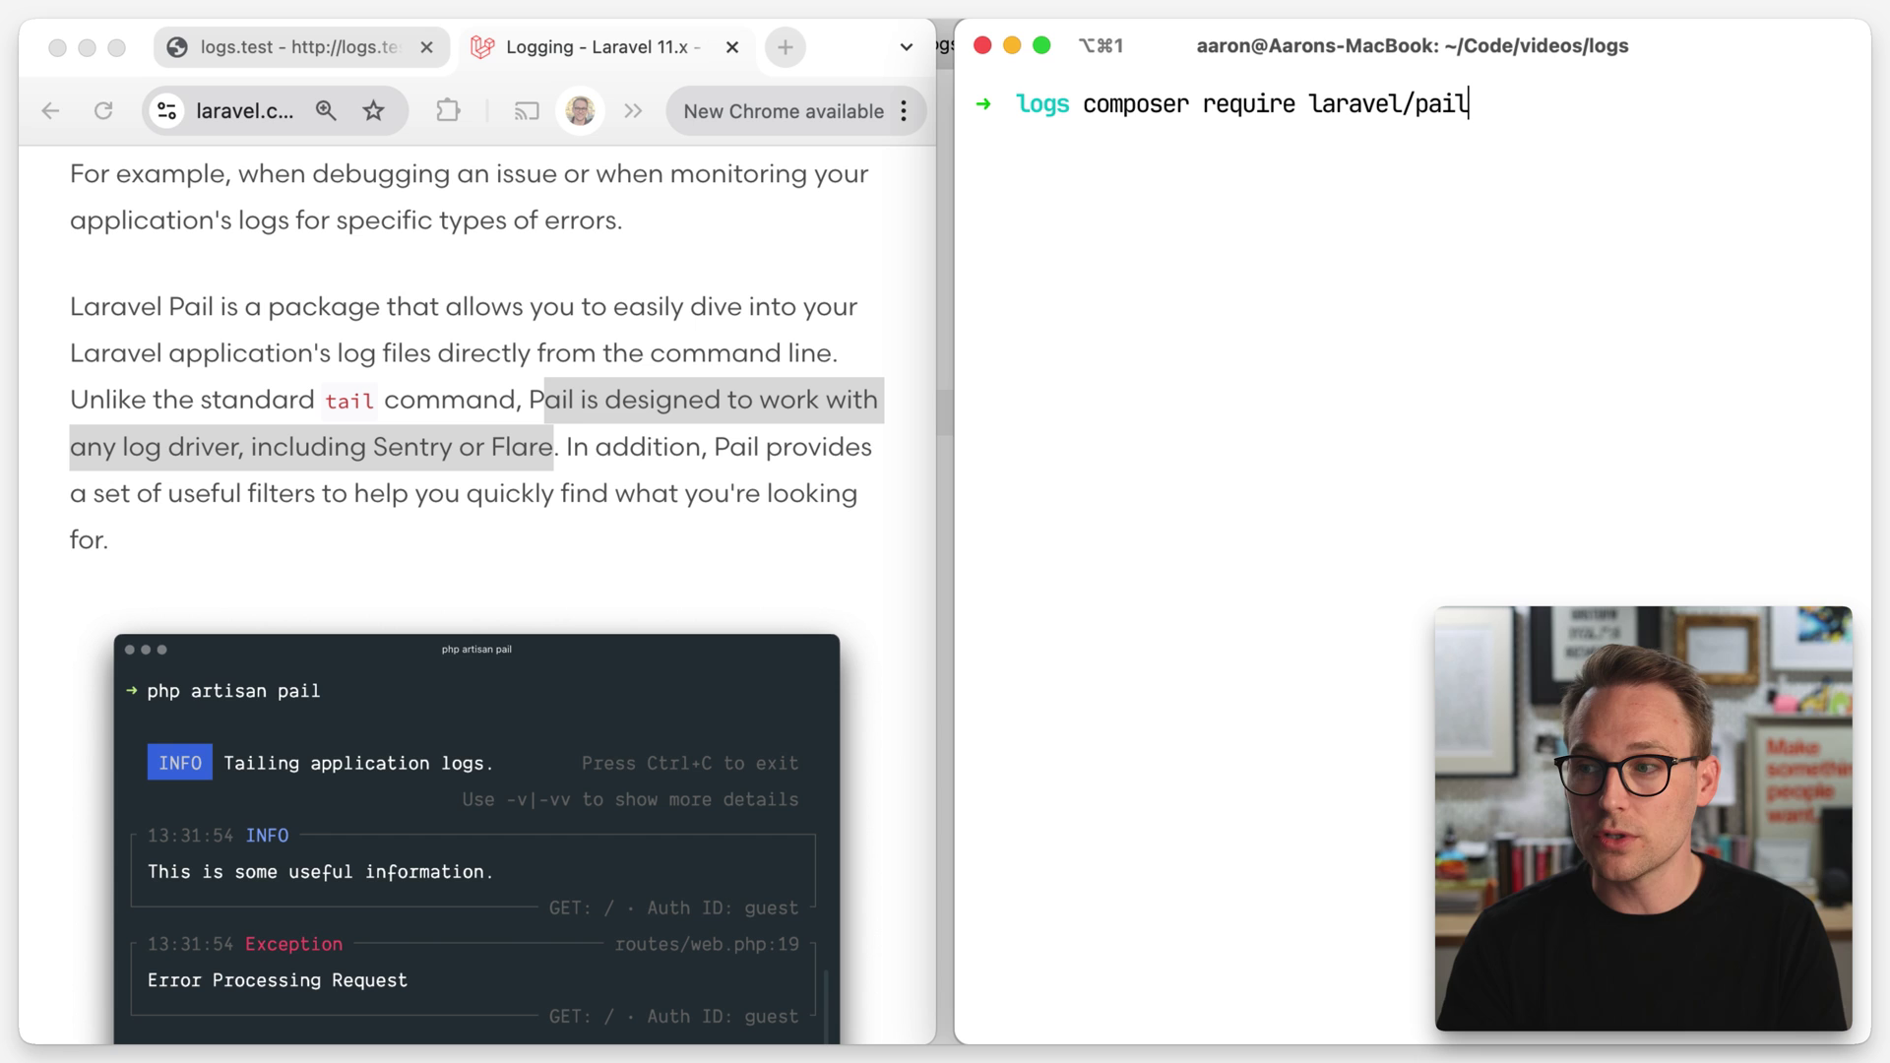
{"action": "key", "text": "ctrl+c"}
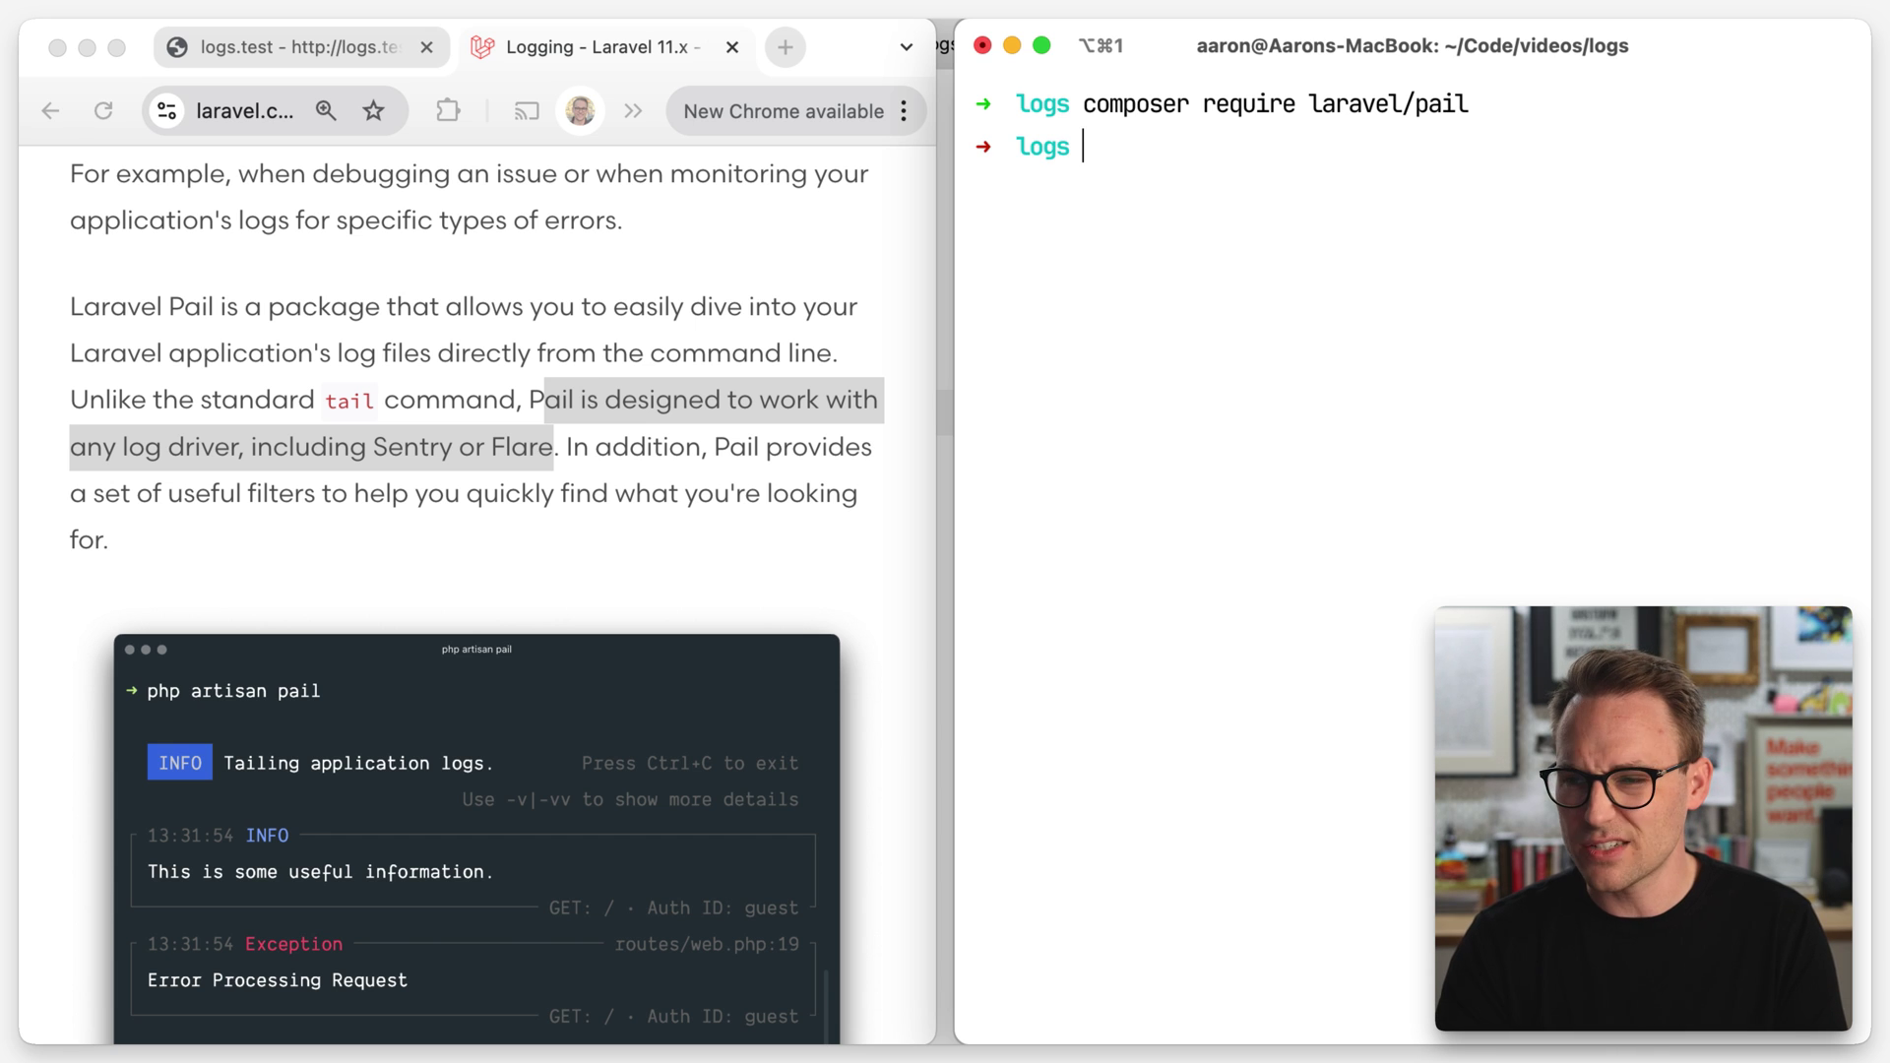
{"action": "type", "text": "clear"}
{"action": "key", "text": "Return"}
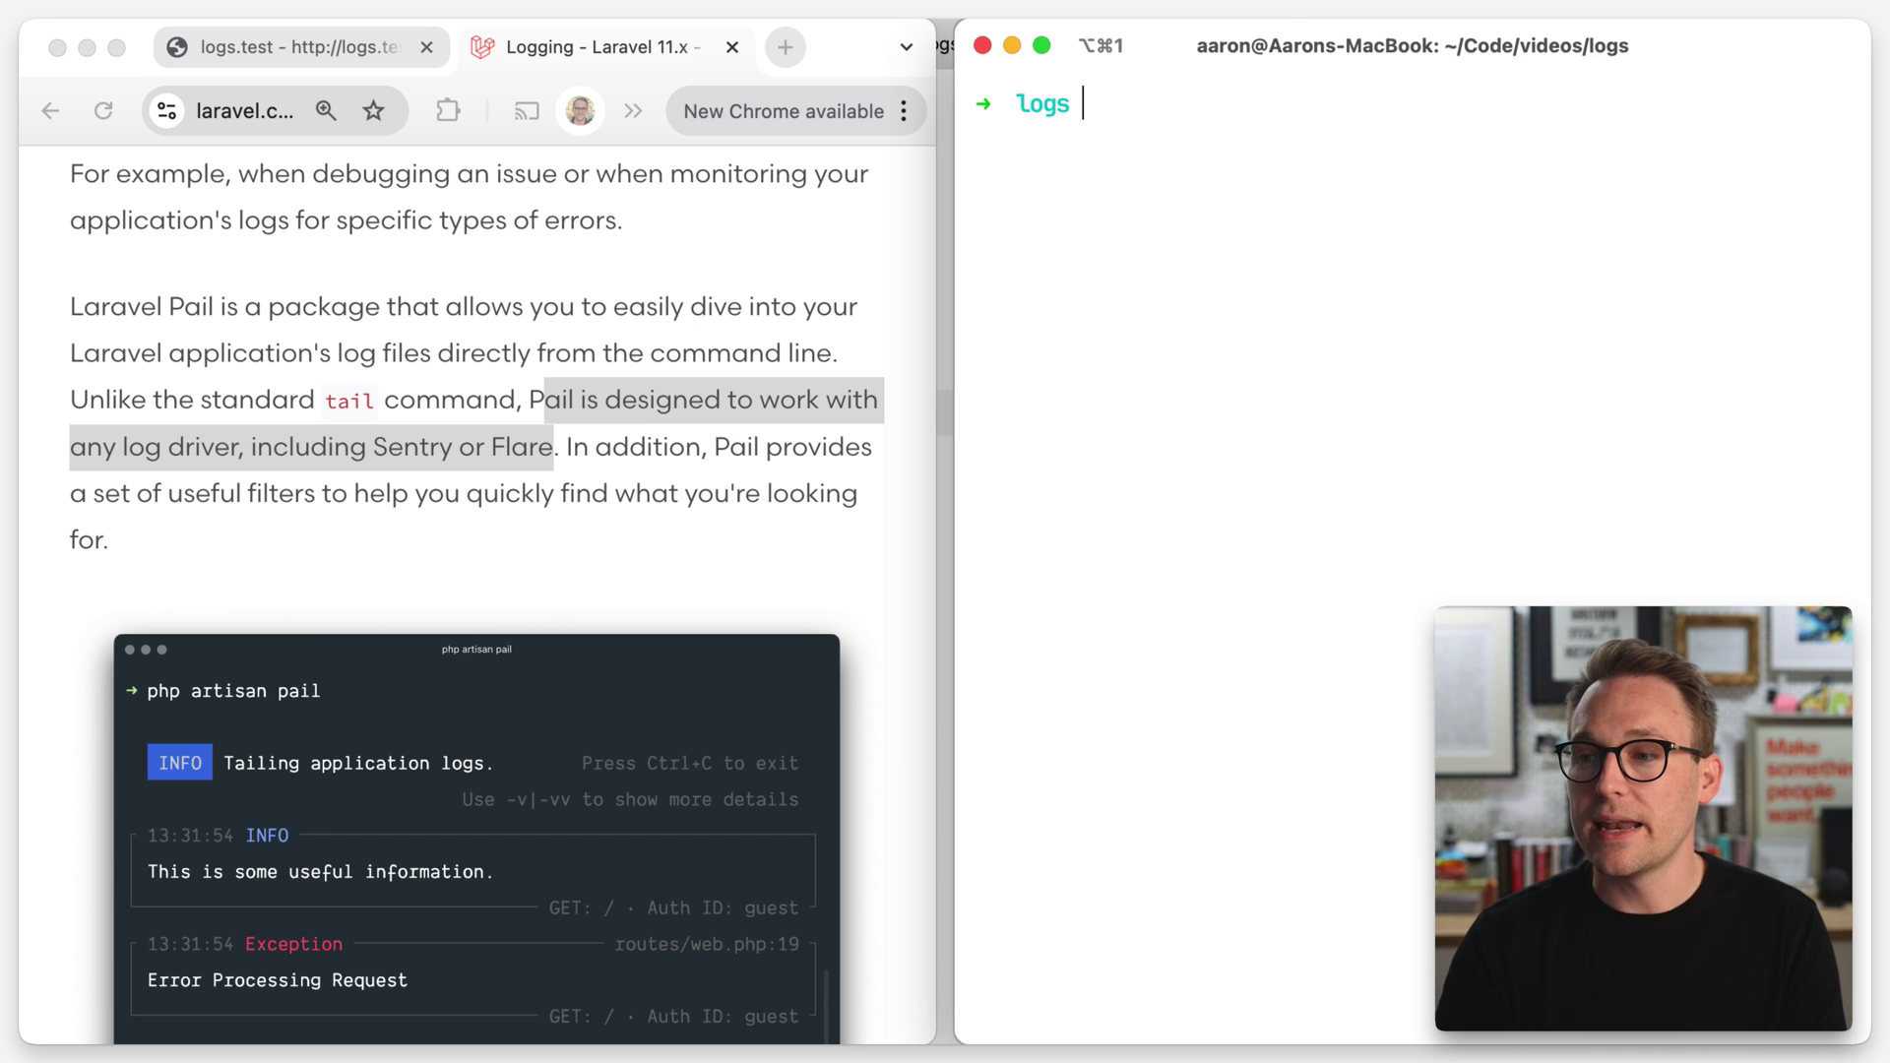
{"action": "scroll", "coordinate": [279, 805], "scroll_direction": "down", "scroll_amount": 3}
{"action": "type", "text": "ar"}
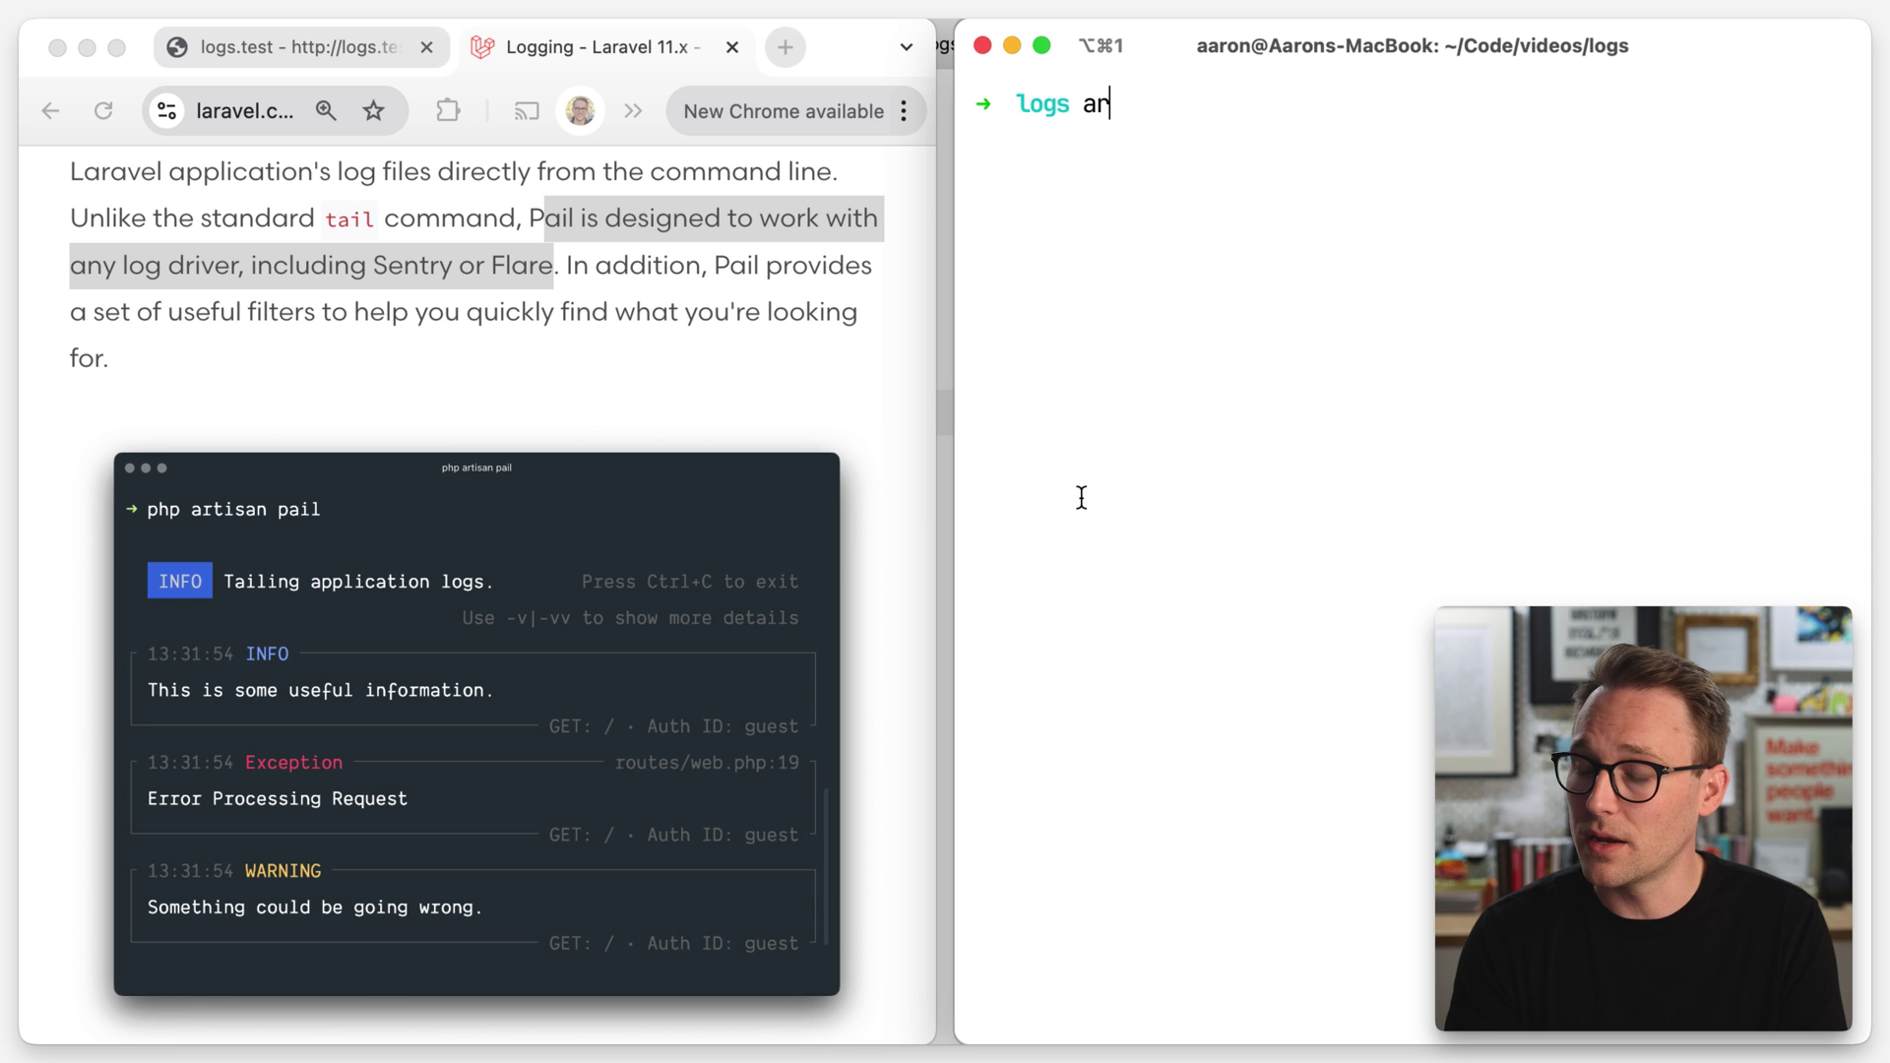
{"action": "type", "text": " pail"}
{"action": "key", "text": "Return"}
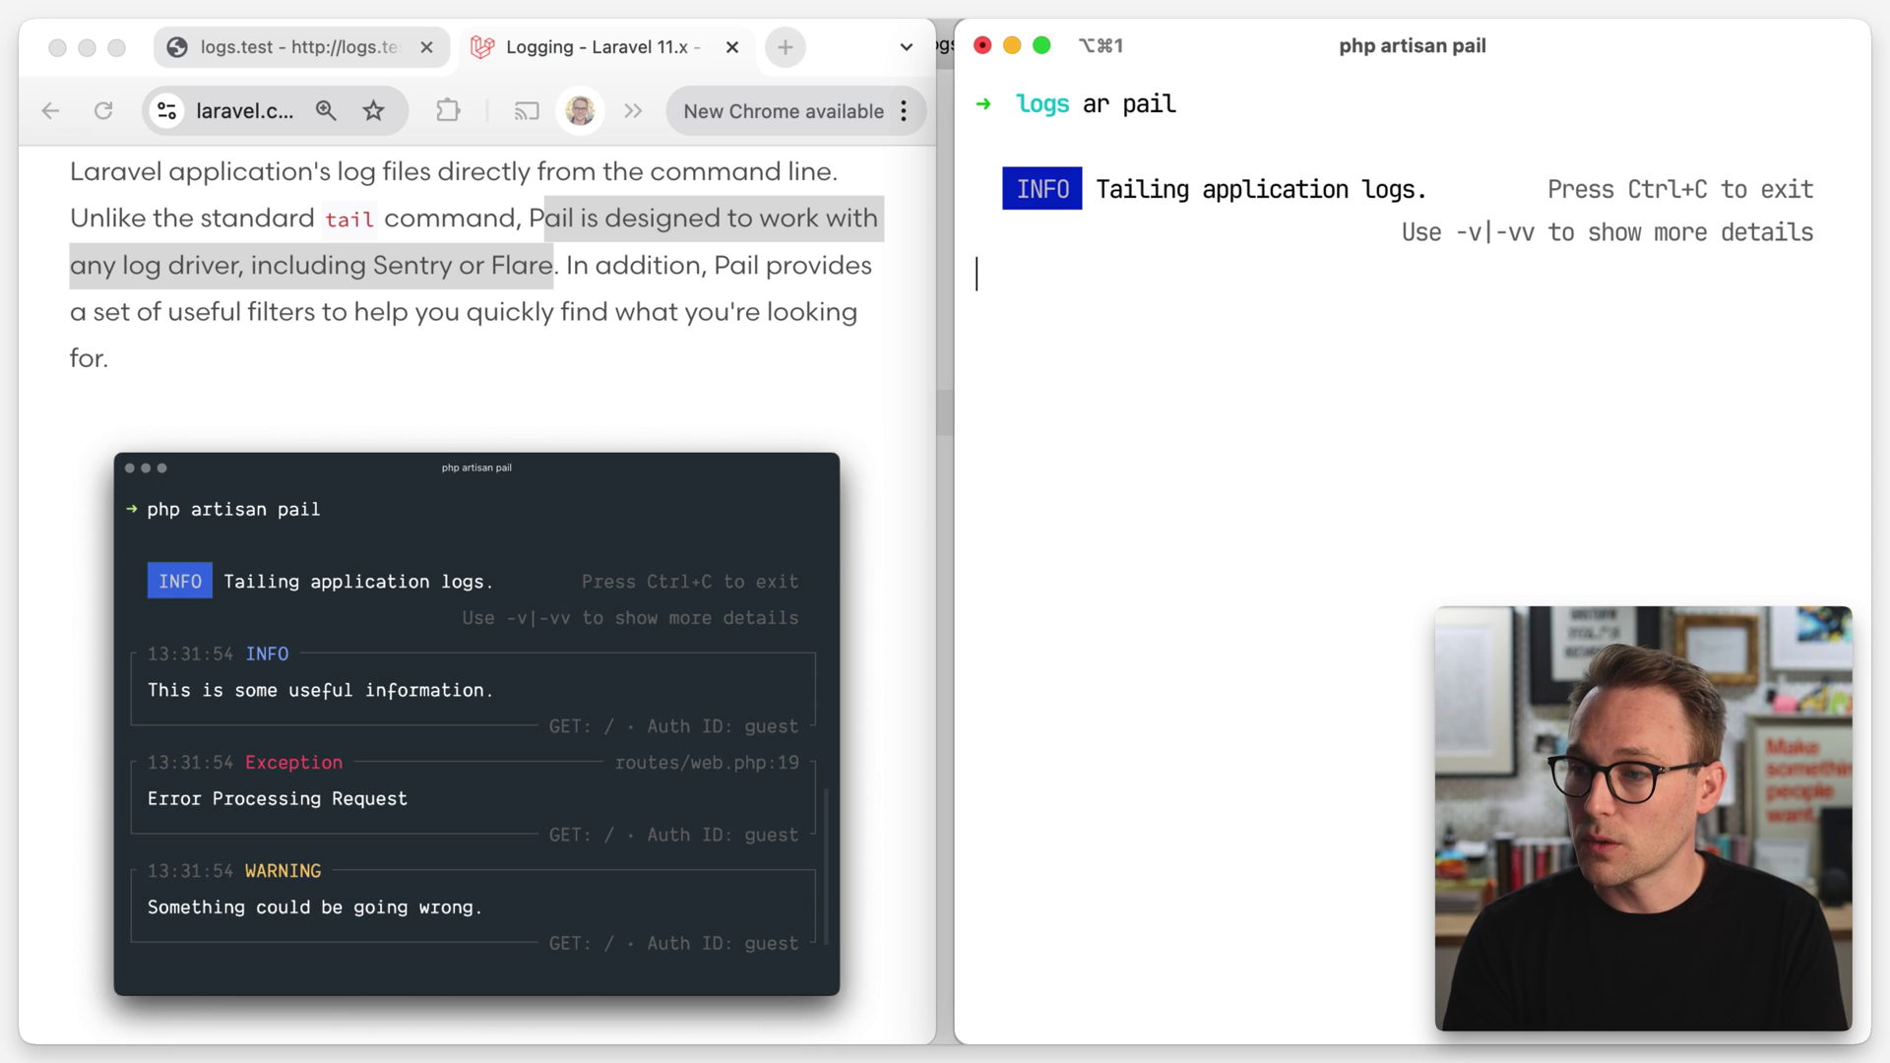
Reload logs.test twice to log new 'Hey, we made it!' messages.
{"action": "key", "text": "super+Tab"}
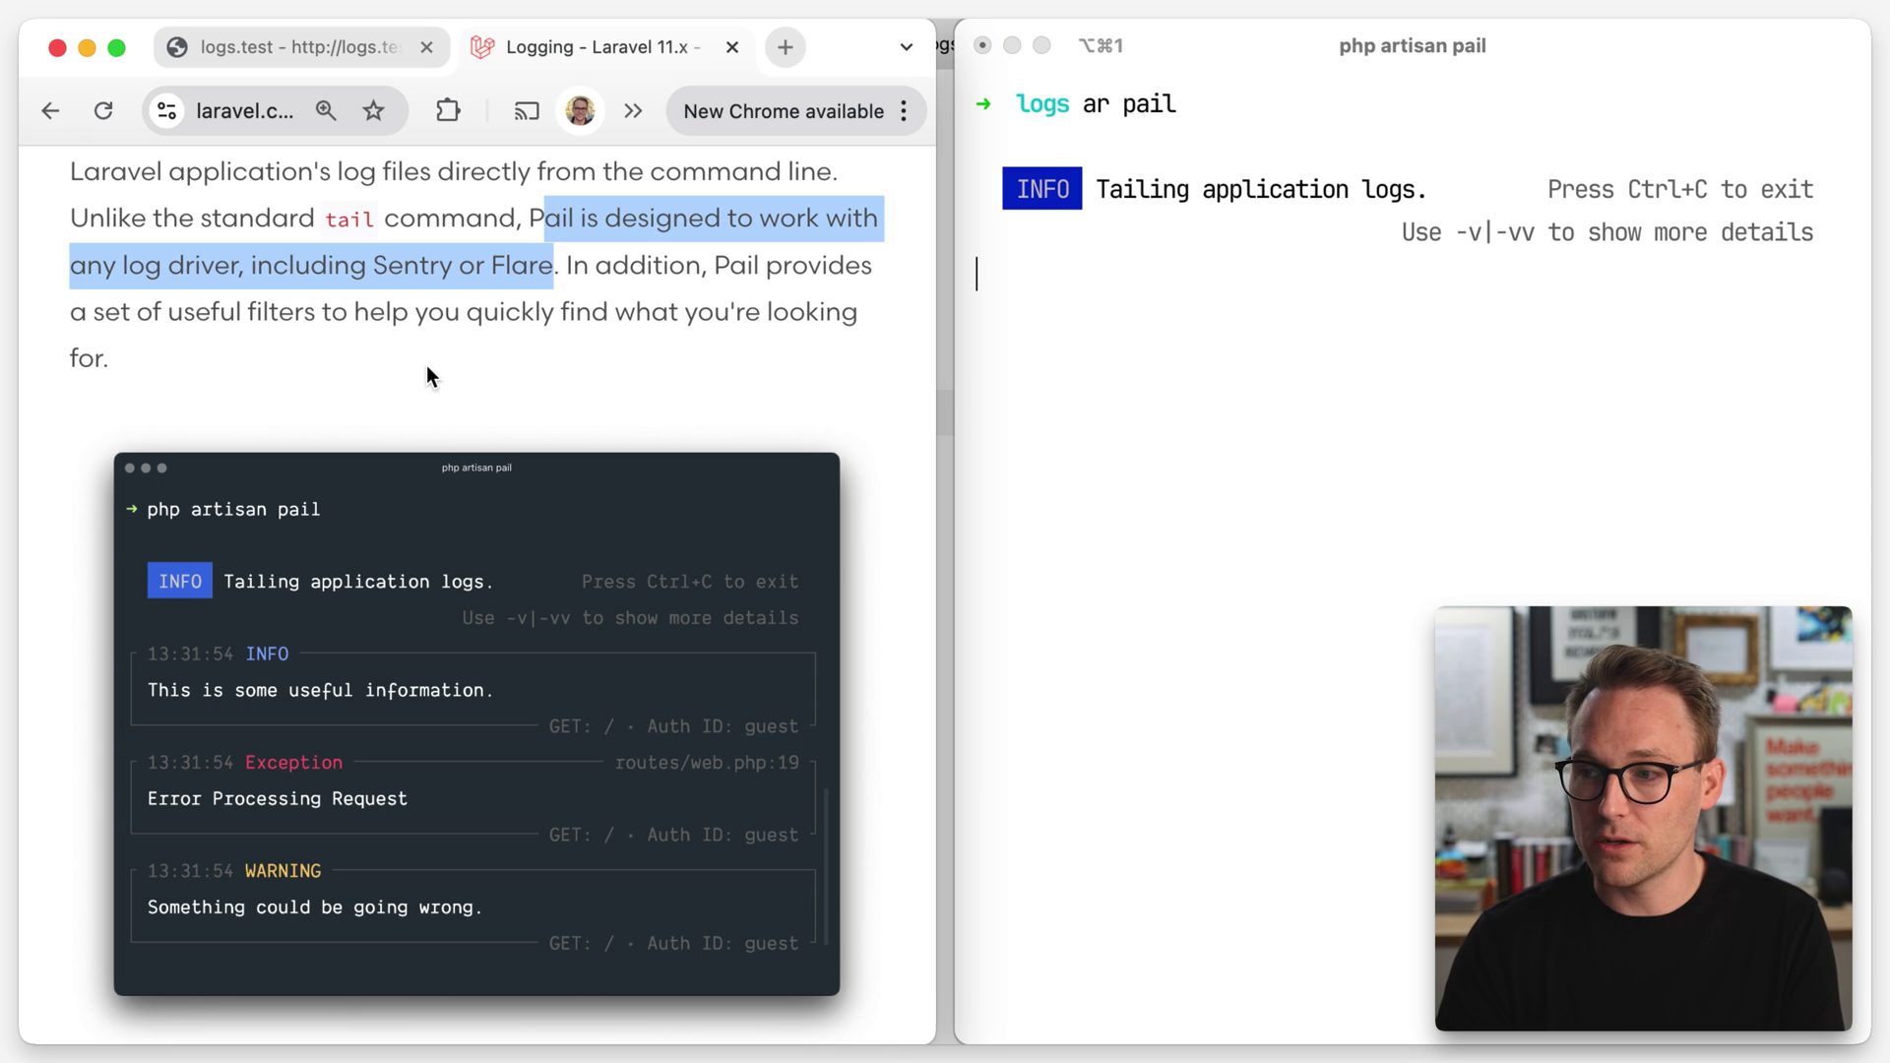
{"action": "key", "text": "super+1"}
{"action": "key", "text": "super+r"}
{"action": "key", "text": "super+r"}
{"action": "key", "text": "super+r"}
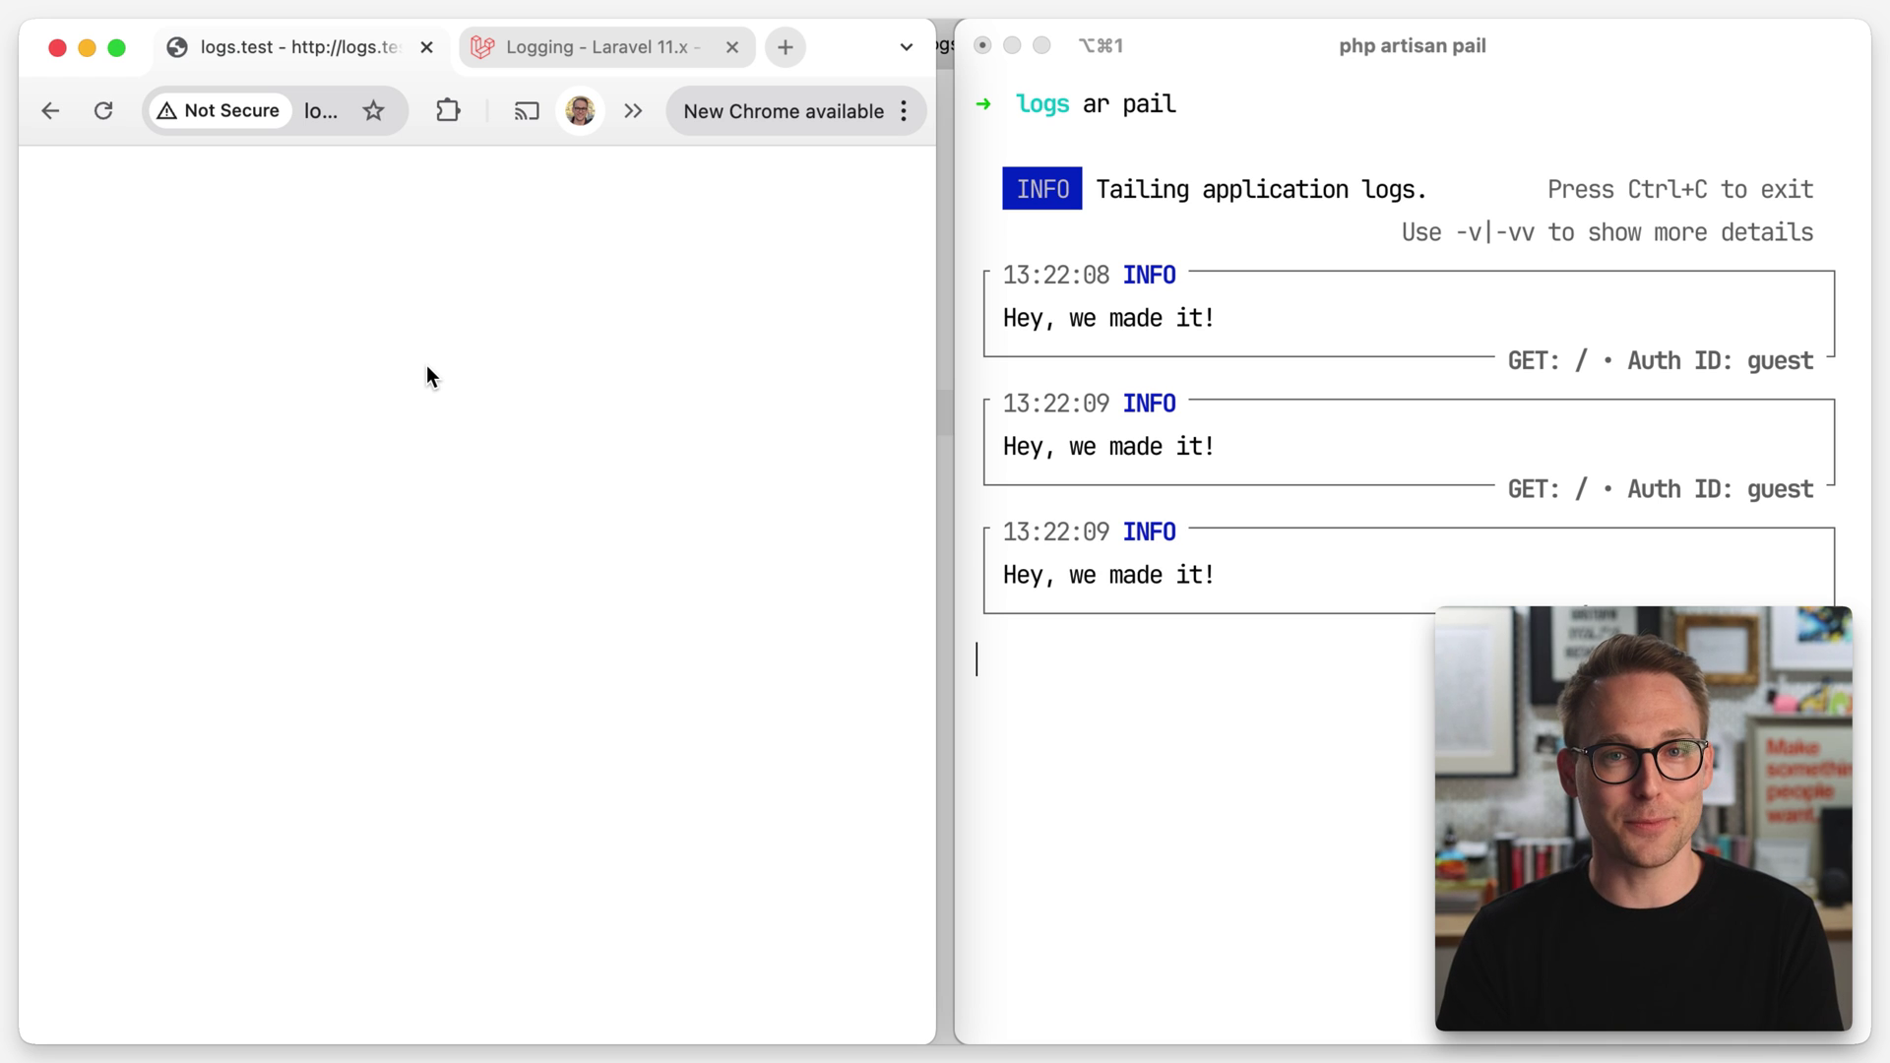
{"action": "key", "text": "super+r"}
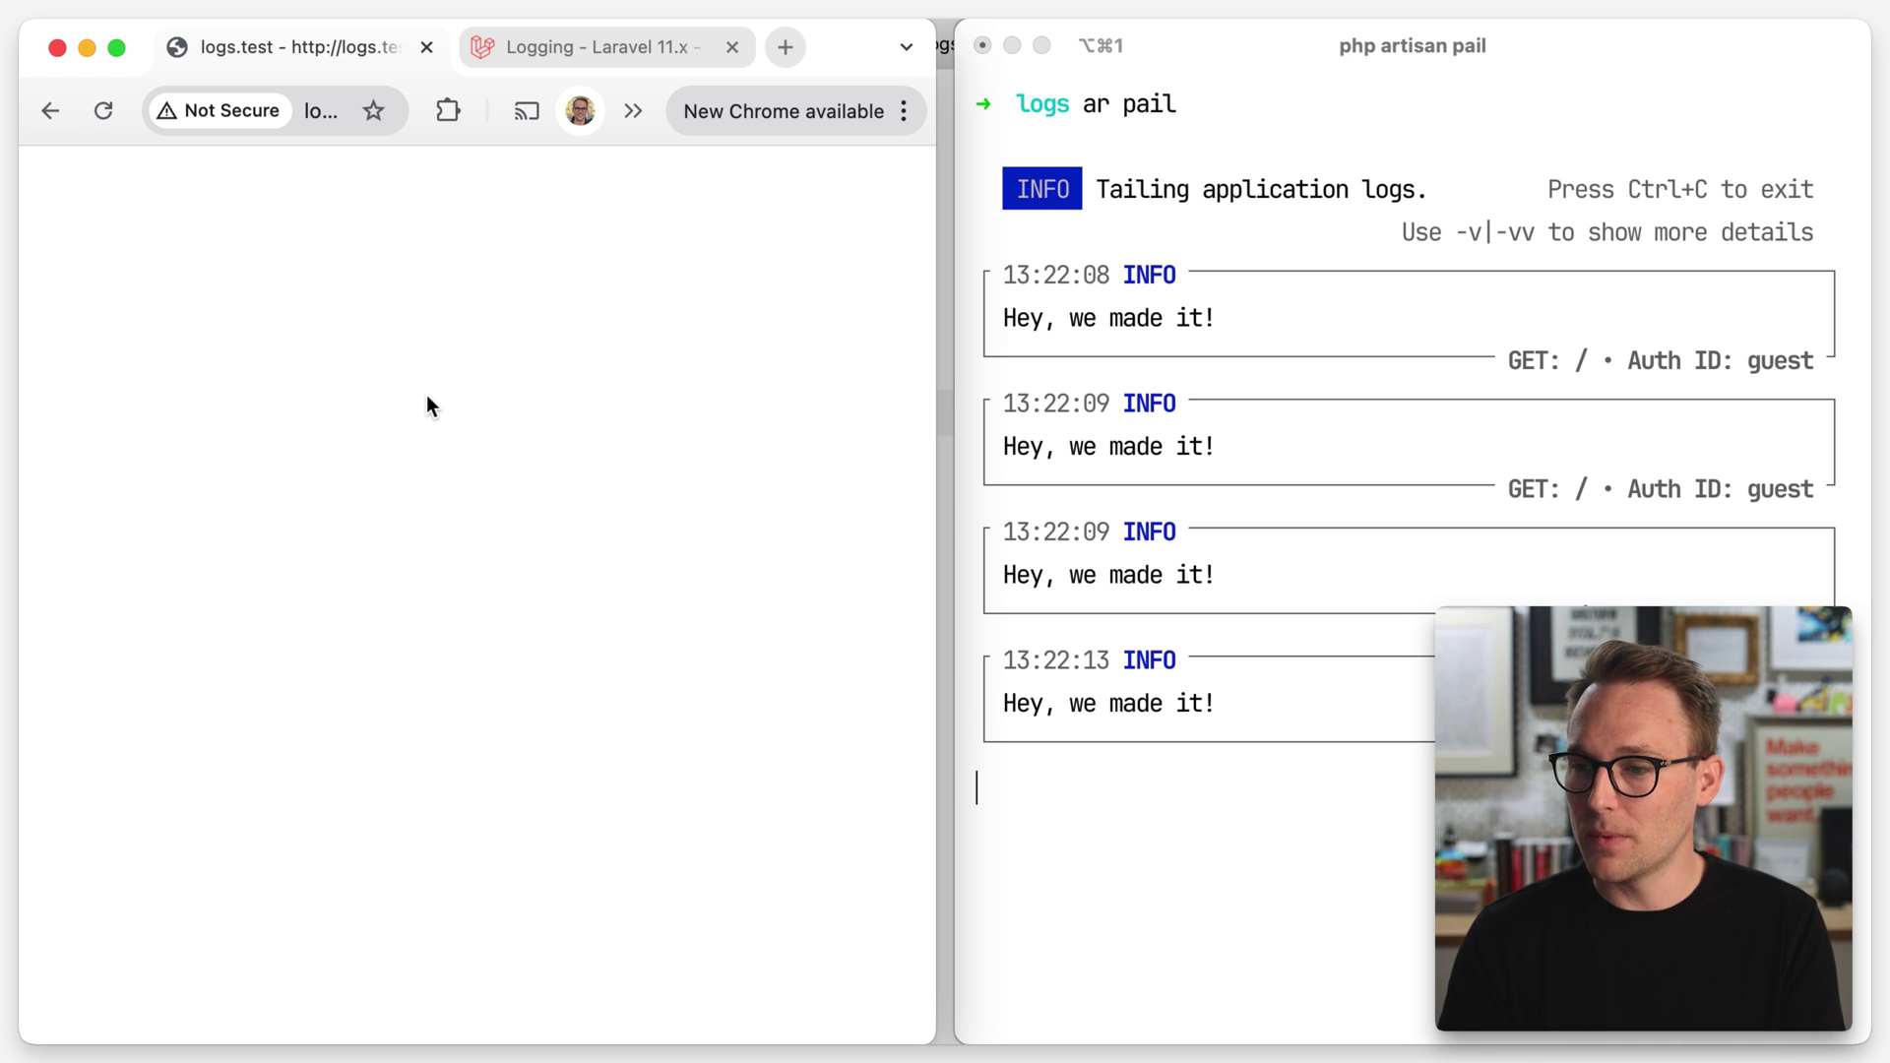
Highlight the INFO levels and request path in Pail's formatted log entries.
{"action": "double_click", "coordinate": [1124, 276]}
{"action": "double_click", "coordinate": [1129, 403]}
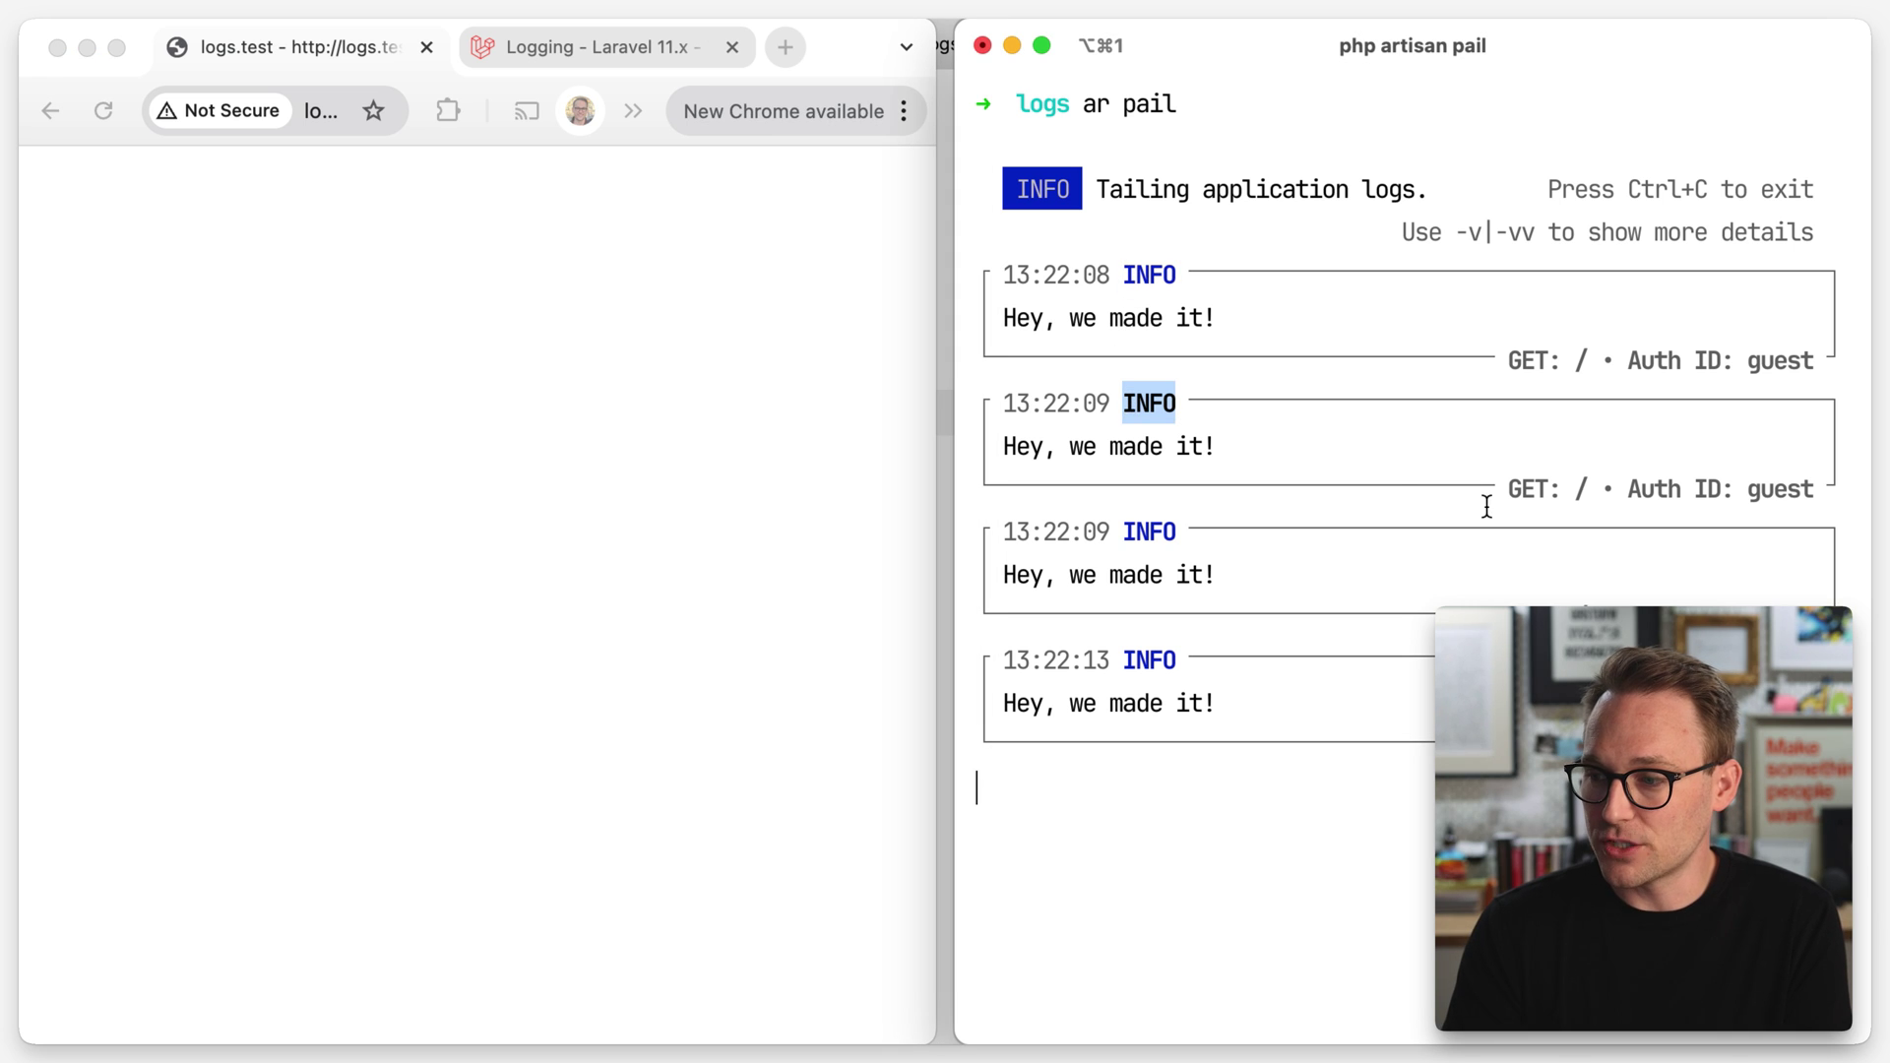
{"action": "left_click_drag", "start_coordinate": [1509, 493], "coordinate": [1820, 488]}
{"action": "left_click", "coordinate": [1721, 497]}
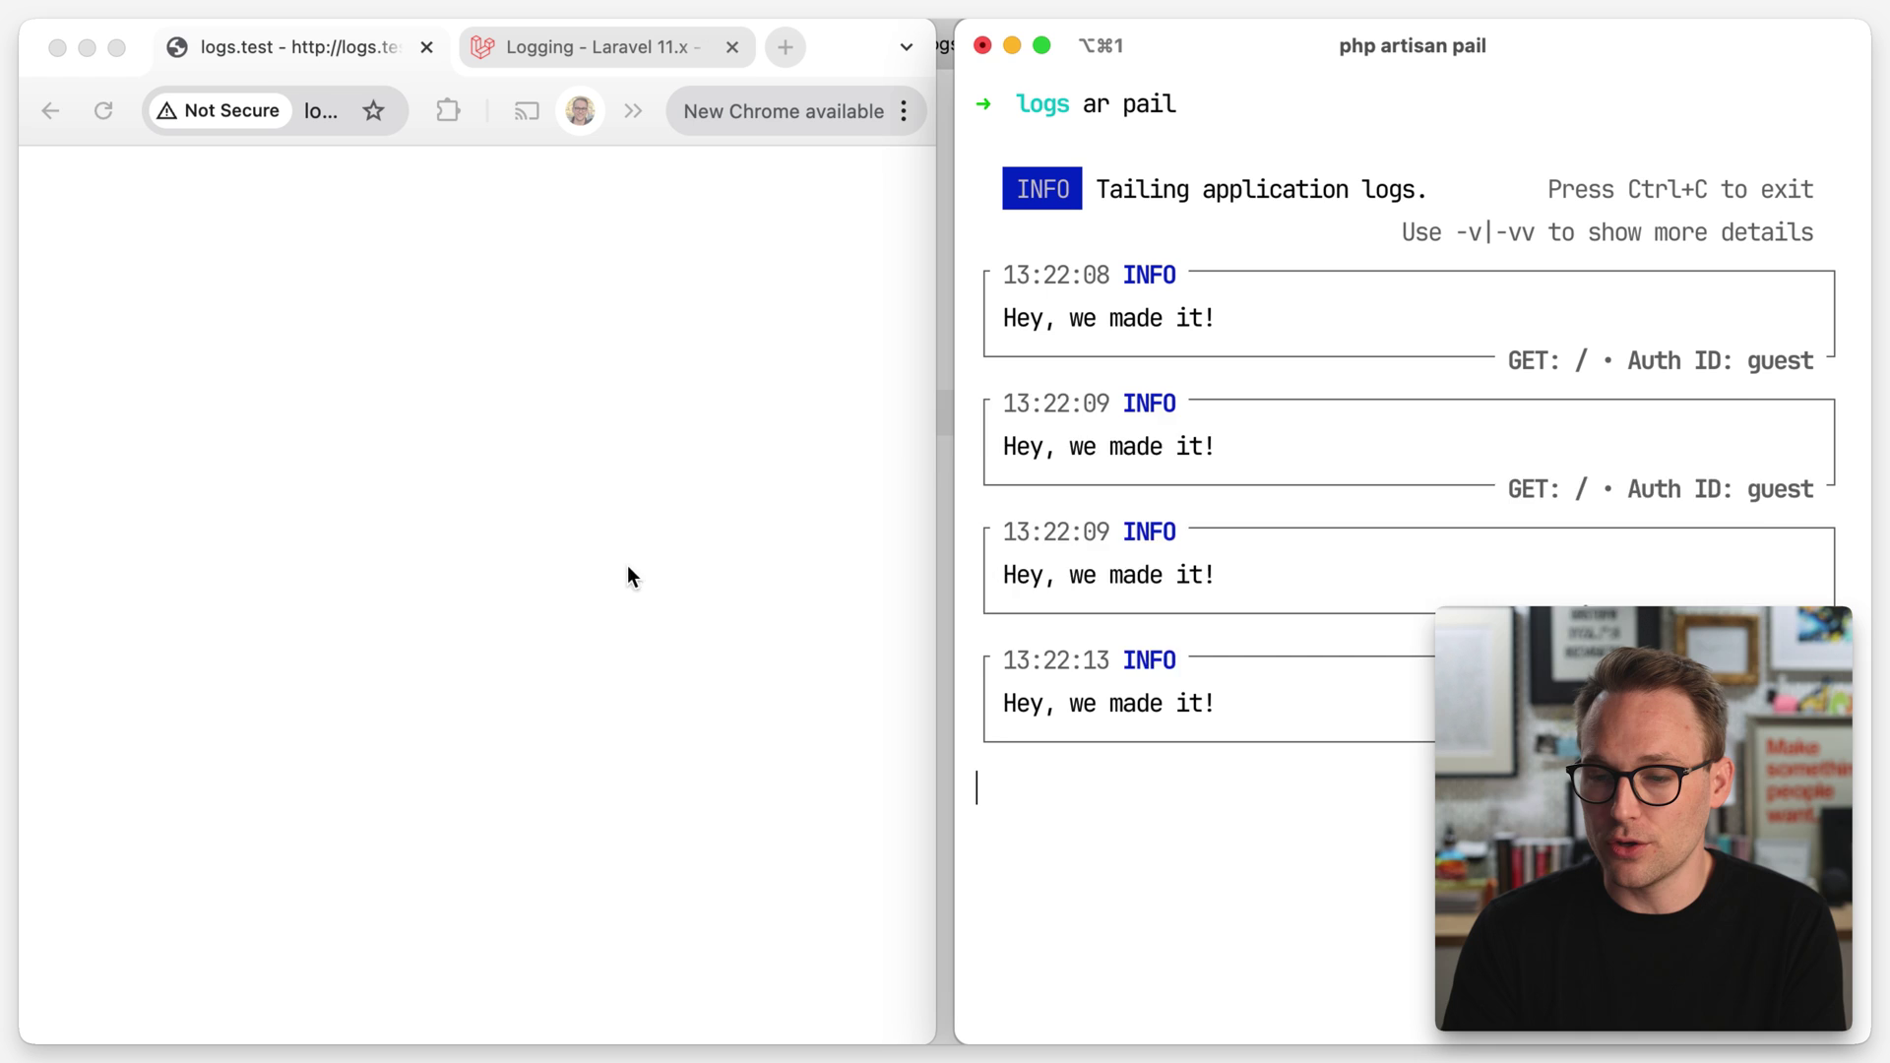
{"action": "key", "text": "super+Tab"}
{"action": "key", "text": "super+Tab"}
{"action": "key", "text": "super+Tab"}
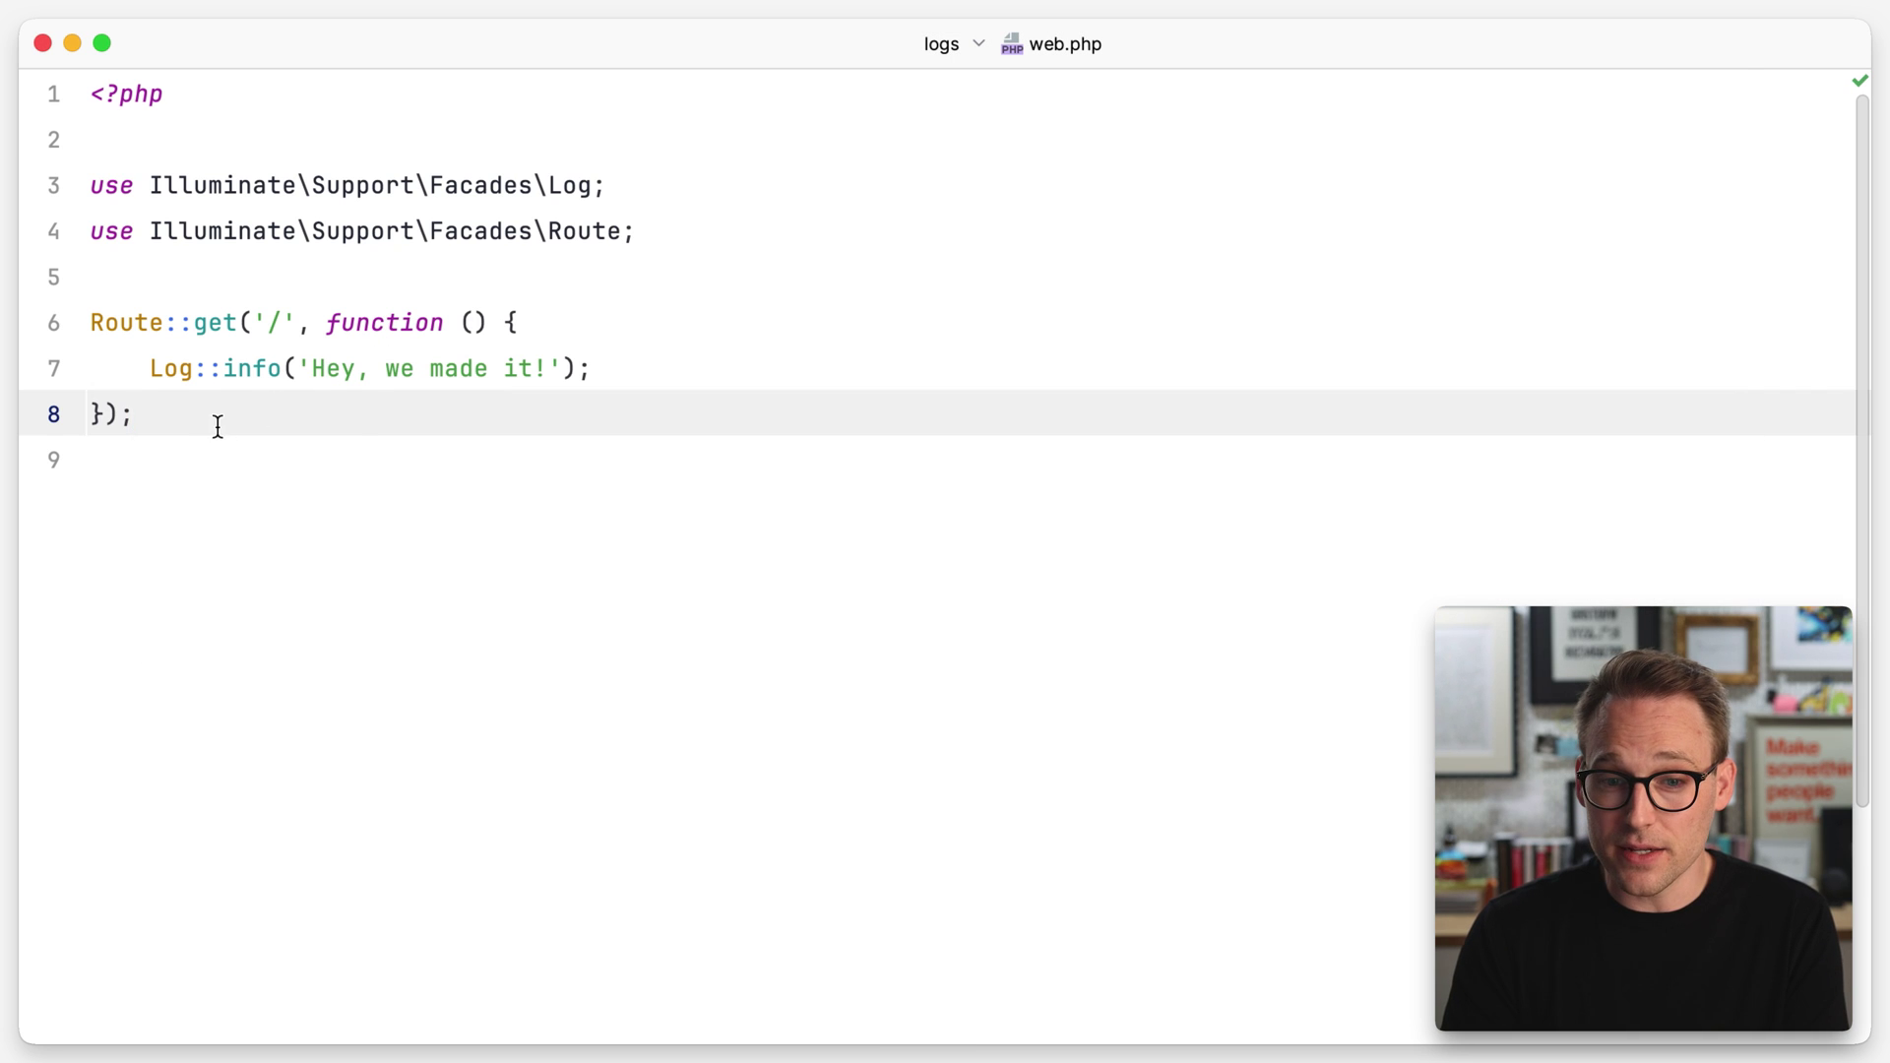
Duplicate the root route block on lines 6–8 below itself, separated by a blank line.
{"action": "left_click_drag", "start_coordinate": [218, 428], "coordinate": [85, 338]}
{"action": "key", "text": "super+c"}
{"action": "left_click", "coordinate": [194, 422]}
{"action": "key", "text": "Return"}
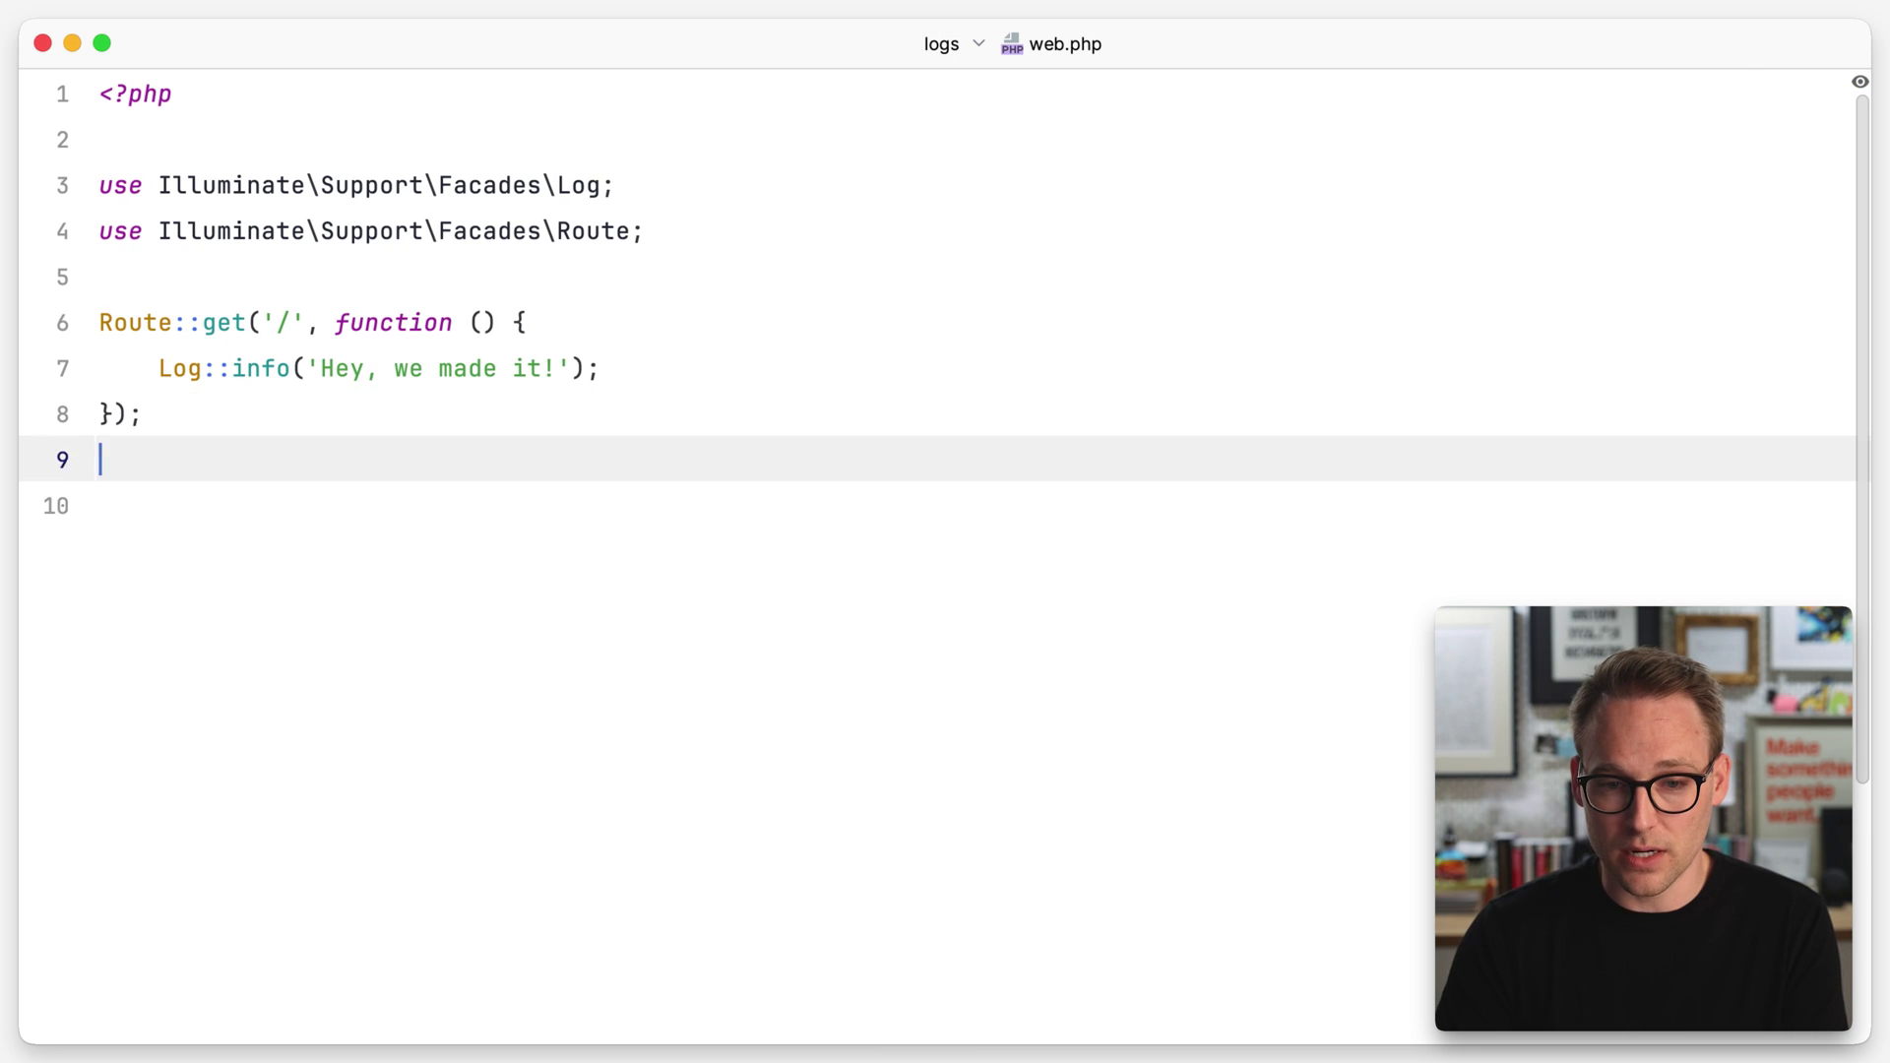
{"action": "key", "text": "Return"}
{"action": "key", "text": "super+v"}
Turn the copy into a /error route calling Log::error('Oh no').
{"action": "left_click", "coordinate": [291, 507]}
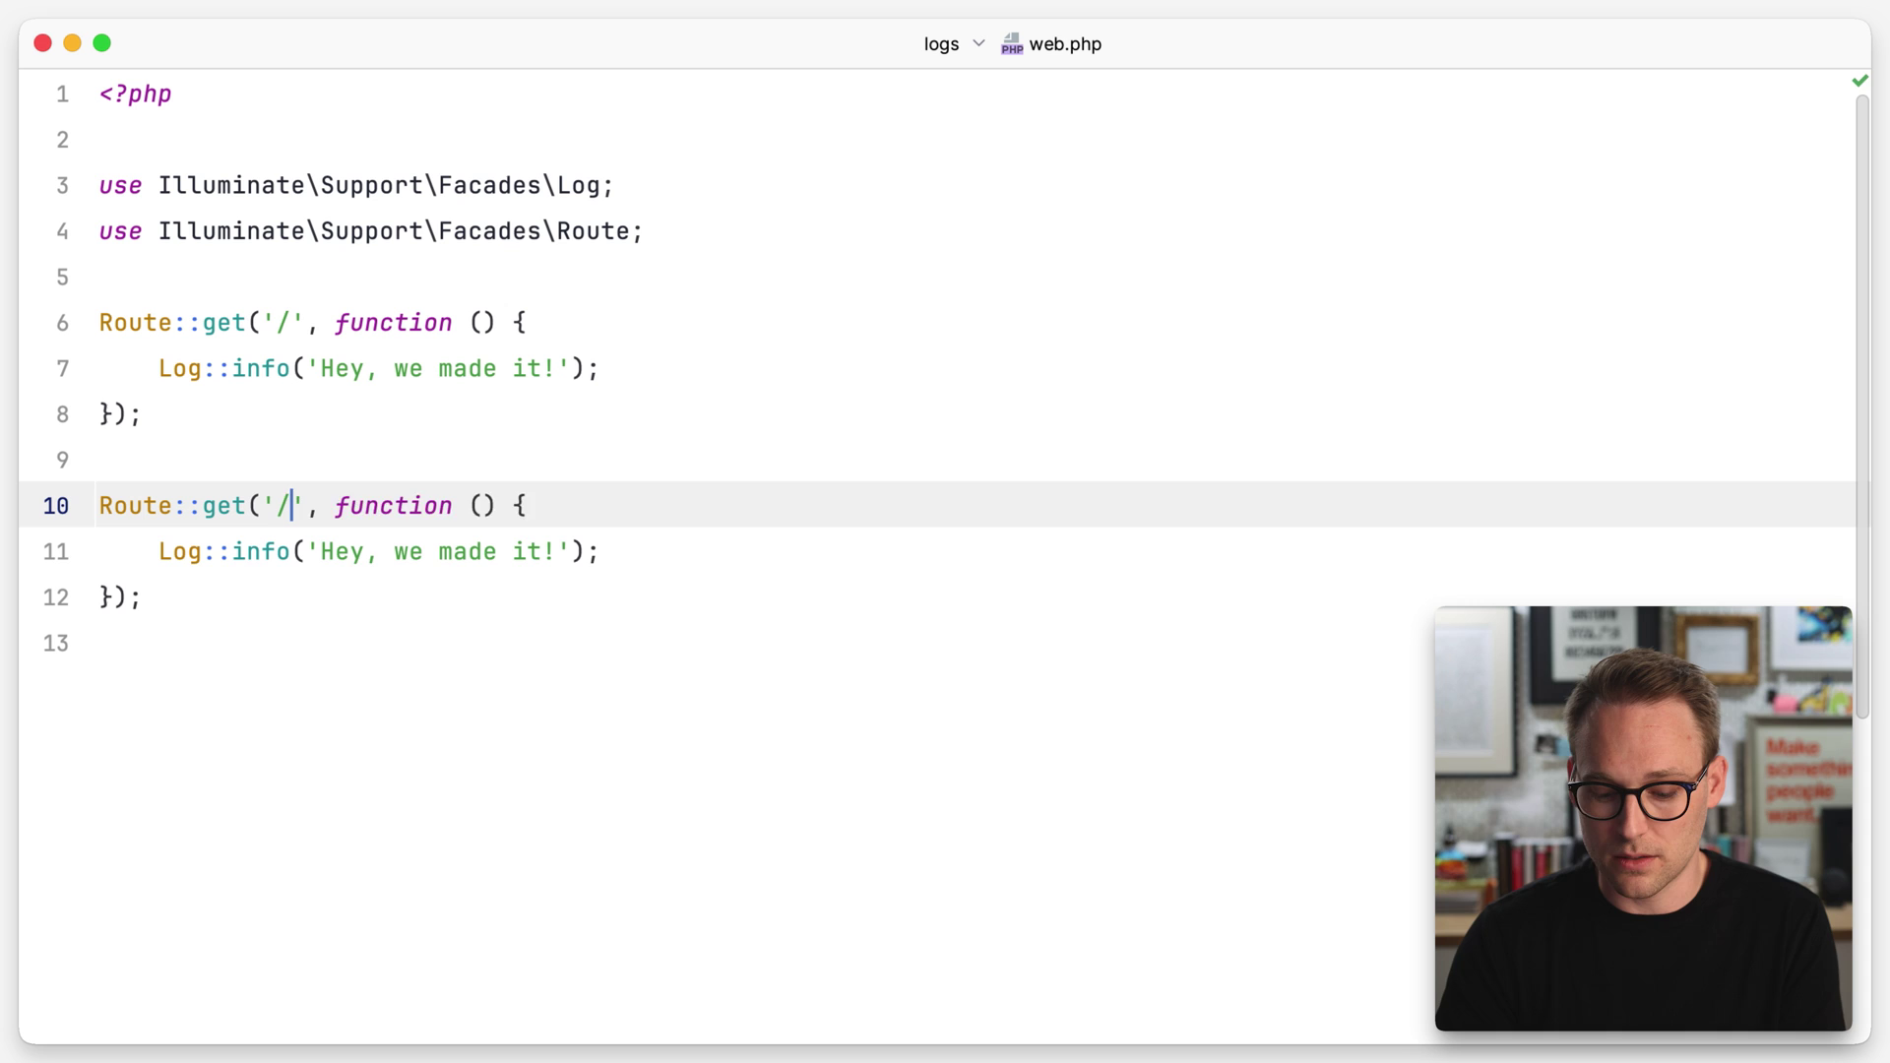
{"action": "type", "text": "error"}
{"action": "key", "text": "Down"}
{"action": "key", "text": "Left"}
{"action": "key", "text": "alt+shift+Left"}
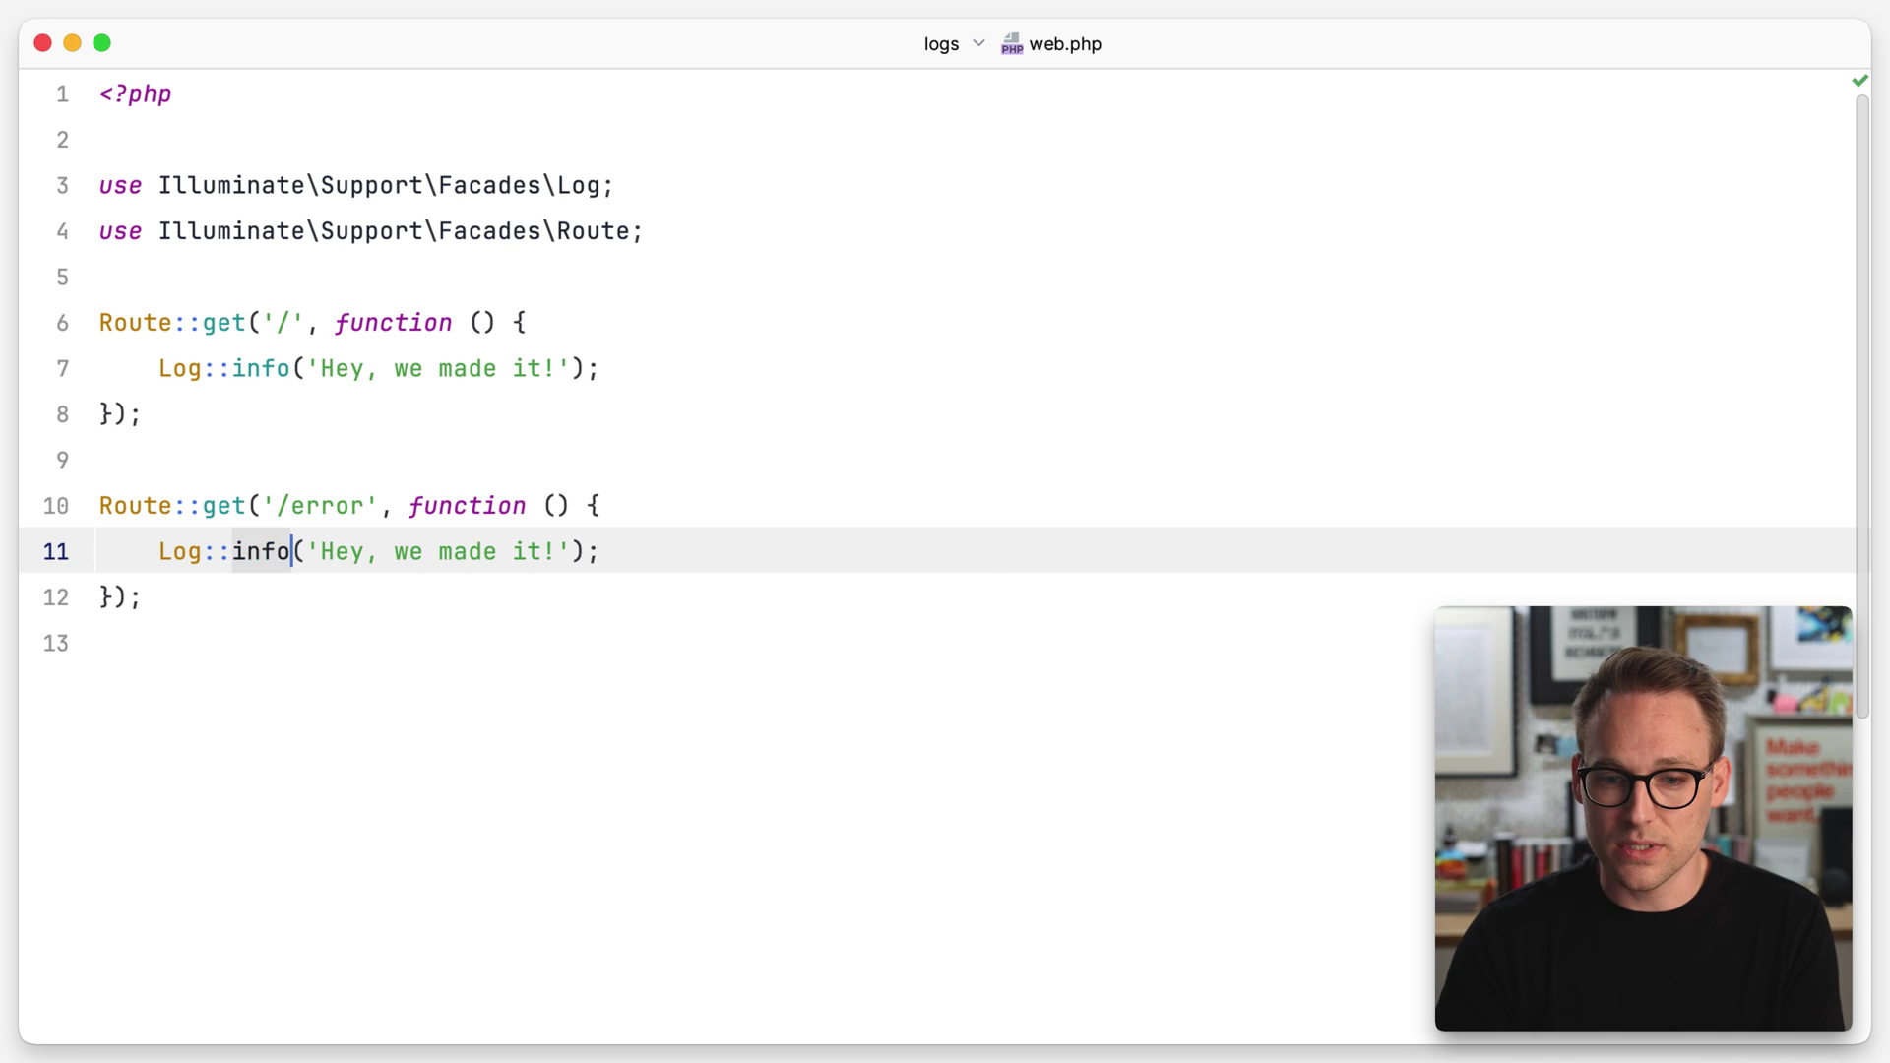
{"action": "type", "text": "er"}
{"action": "key", "text": "Return"}
{"action": "key", "text": "Right"}
{"action": "key", "text": "shift+End"}
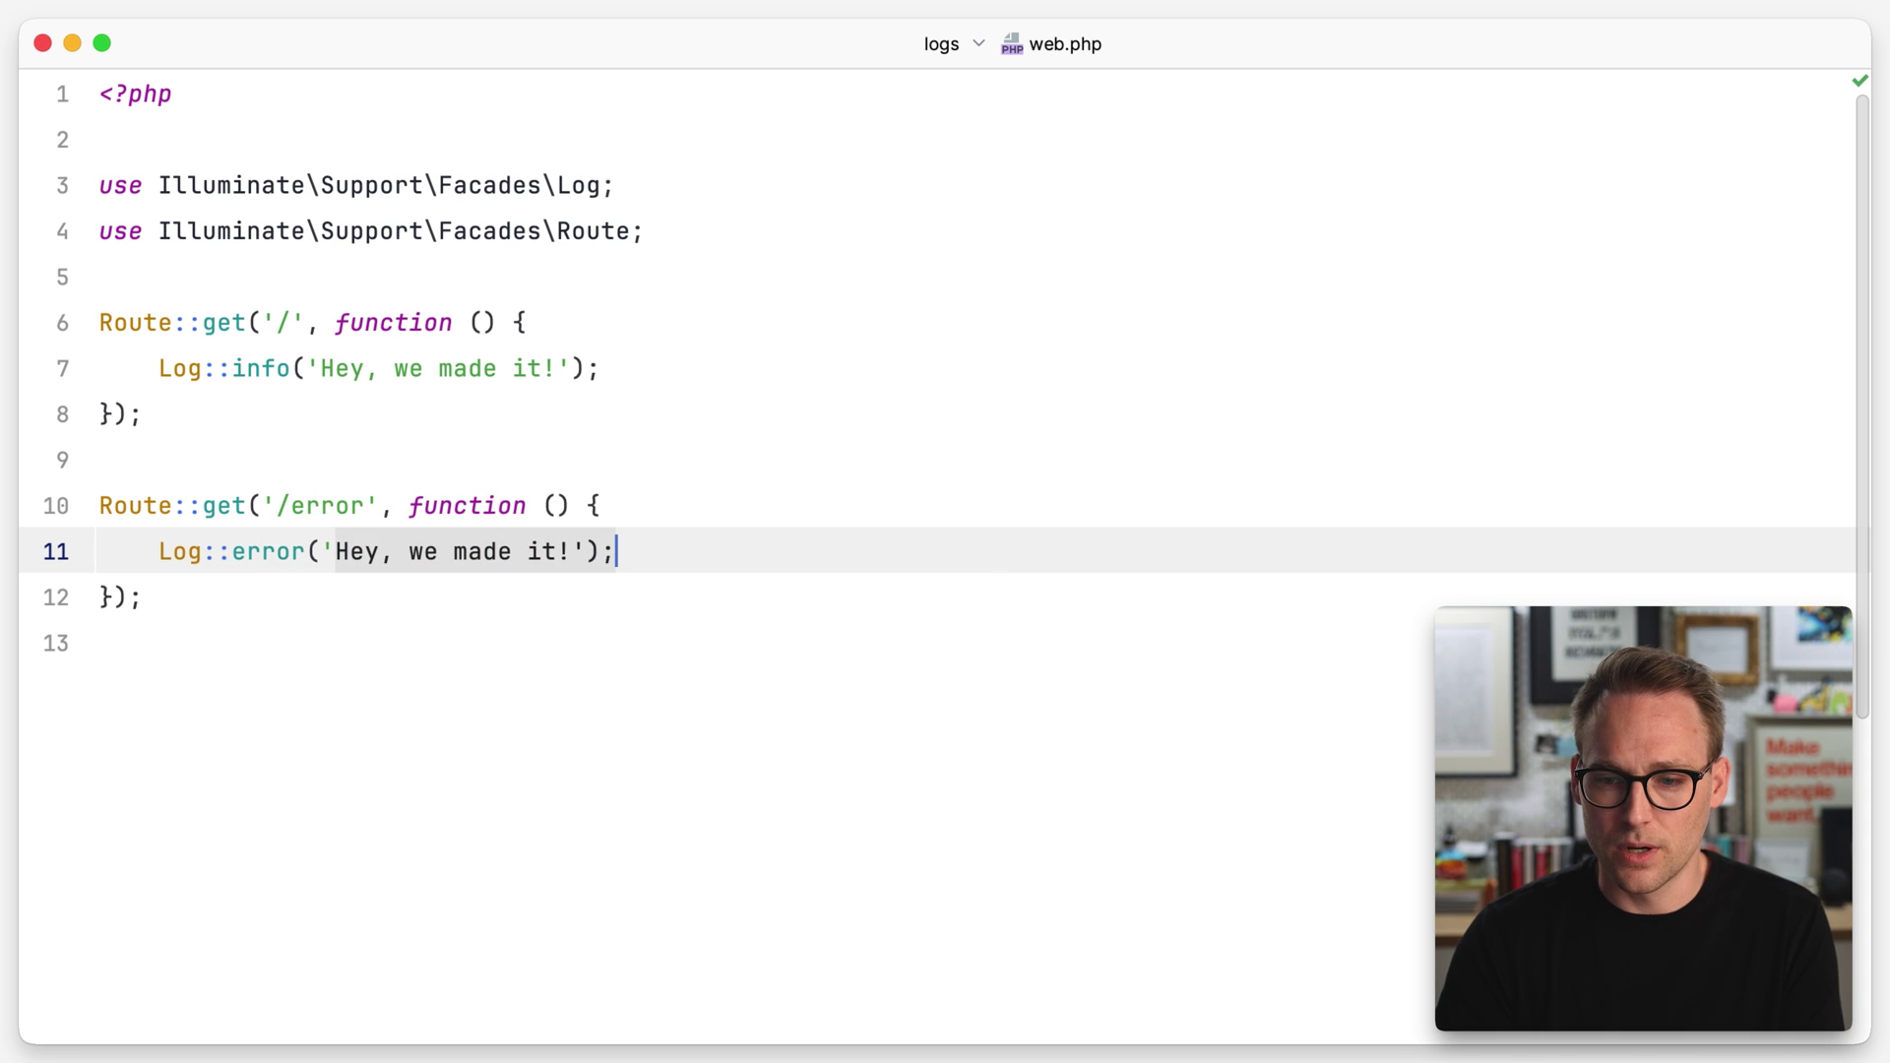
{"action": "key", "text": "shift+Left"}
{"action": "key", "text": "shift+Left"}
{"action": "type", "text": "Oh no"}
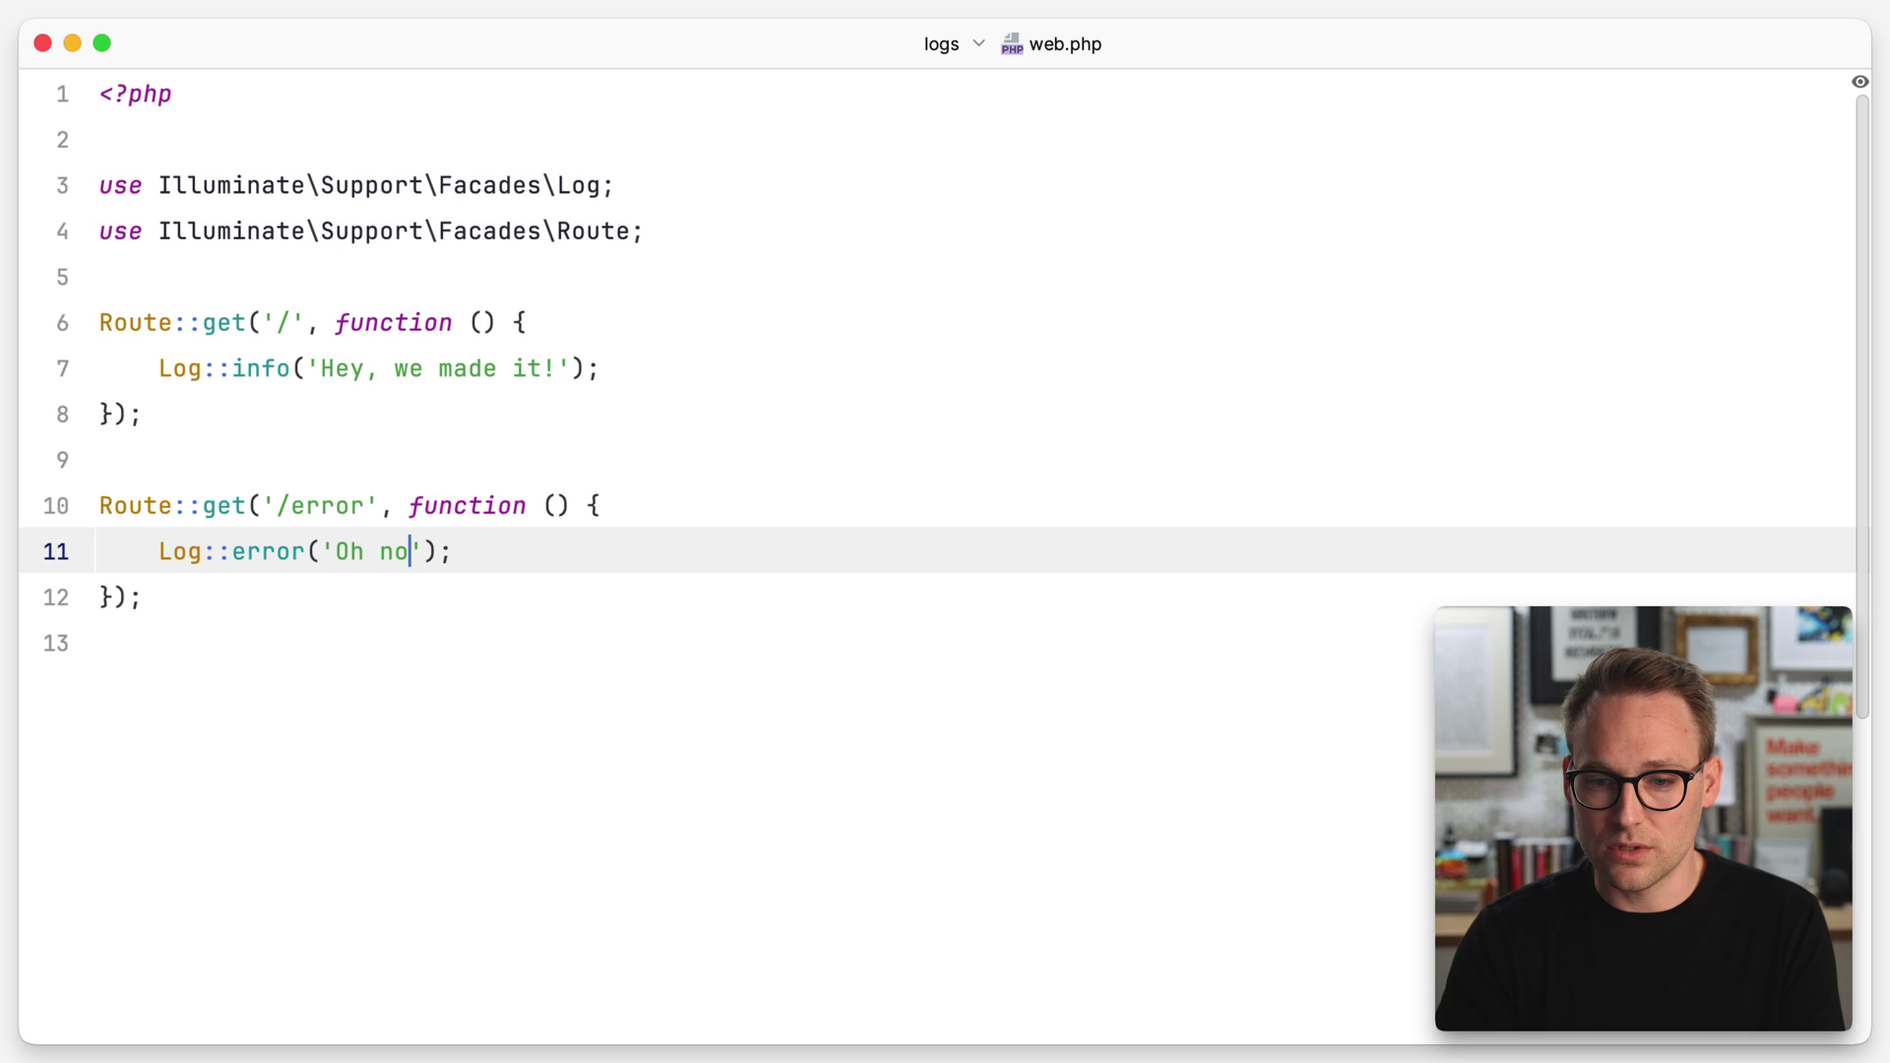
{"action": "key", "text": "super+Tab"}
{"action": "key", "text": "super+Tab"}
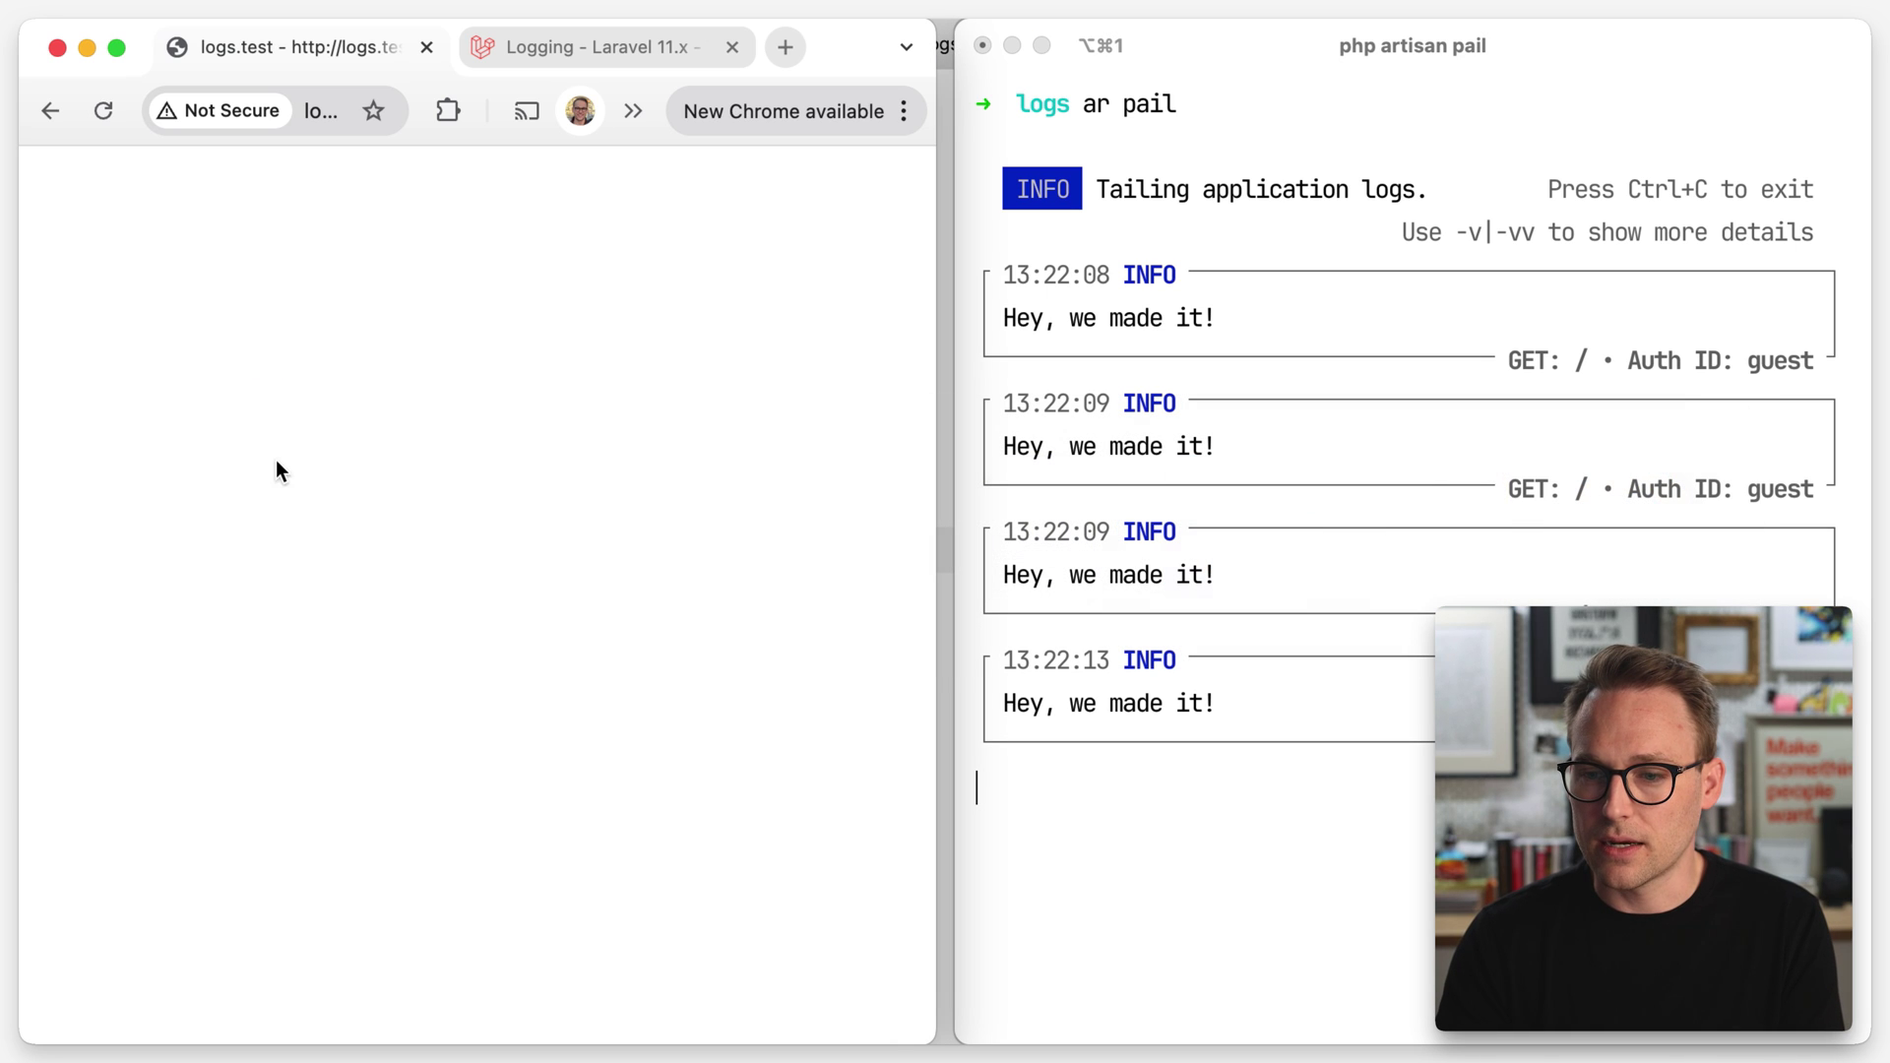
Check the Logging docs tab and logs.test site info, then maximize the browser window.
{"action": "left_click", "coordinate": [311, 103]}
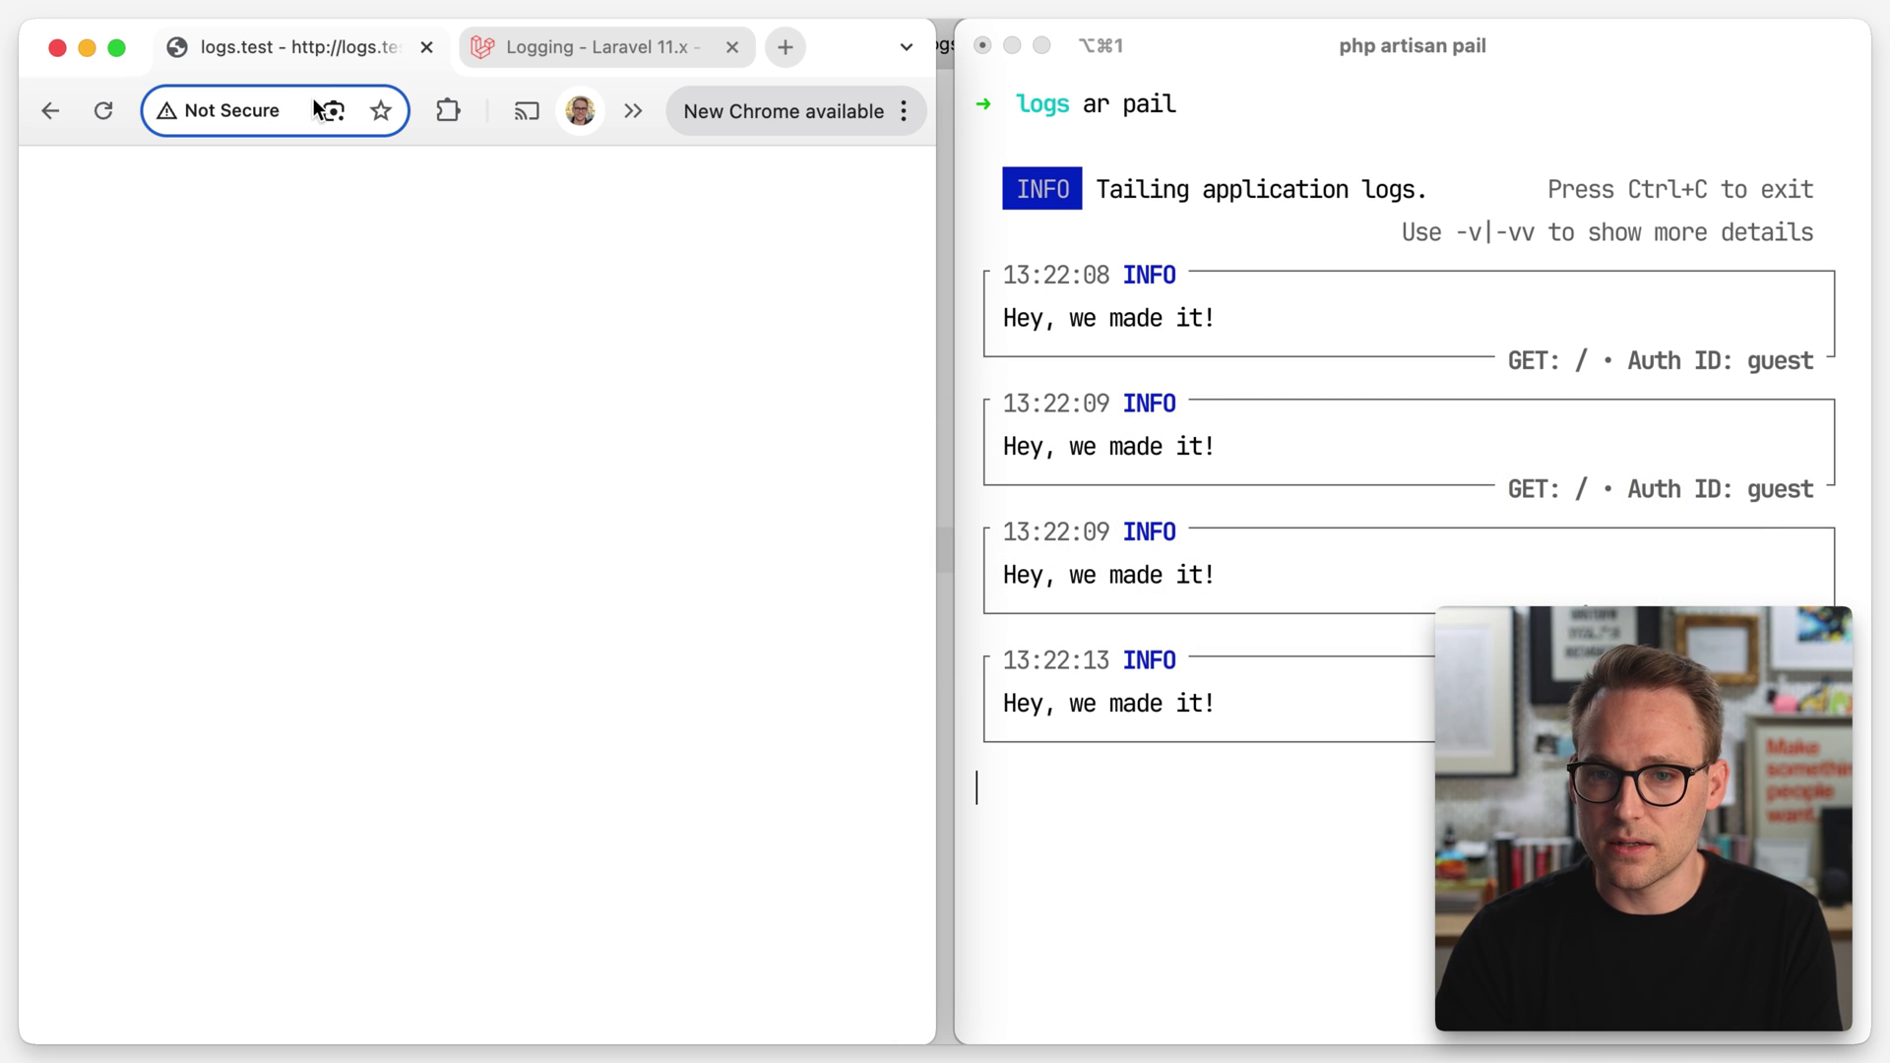
{"action": "left_click", "coordinate": [483, 44]}
{"action": "left_click", "coordinate": [374, 60]}
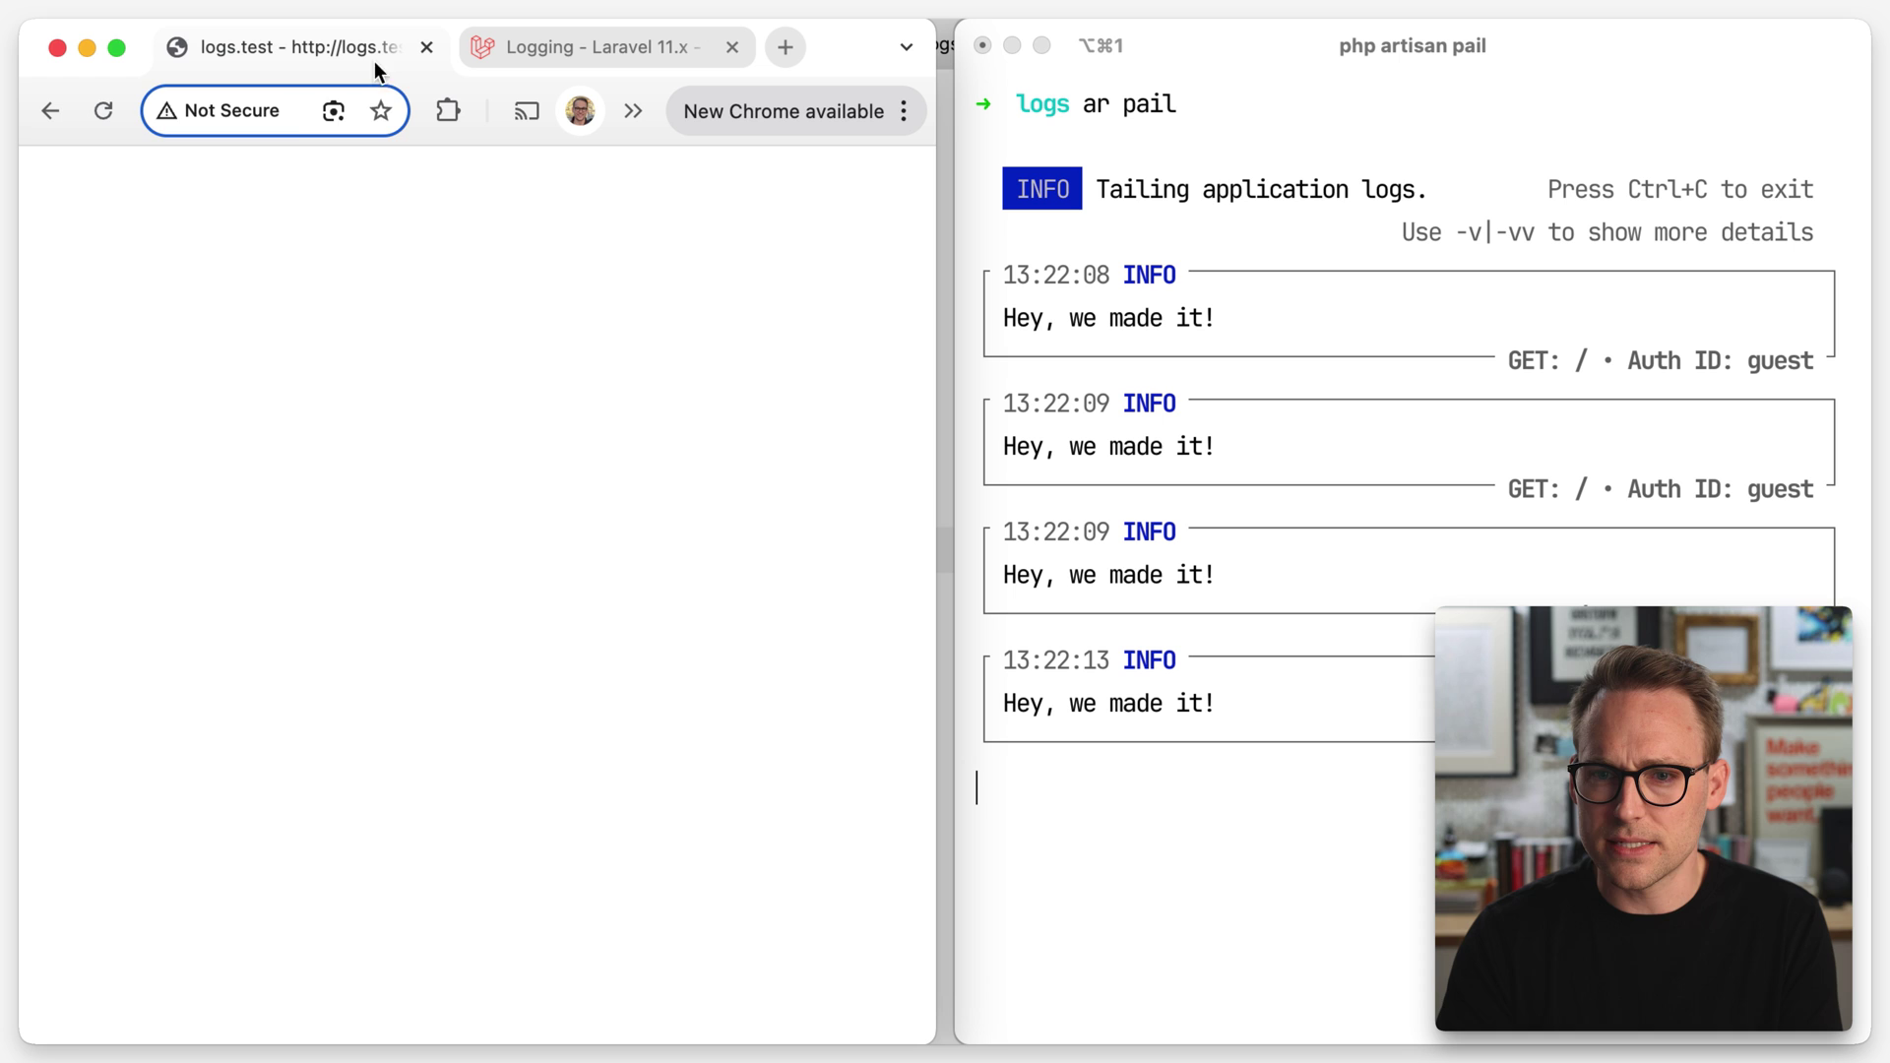
{"action": "left_click", "coordinate": [222, 111]}
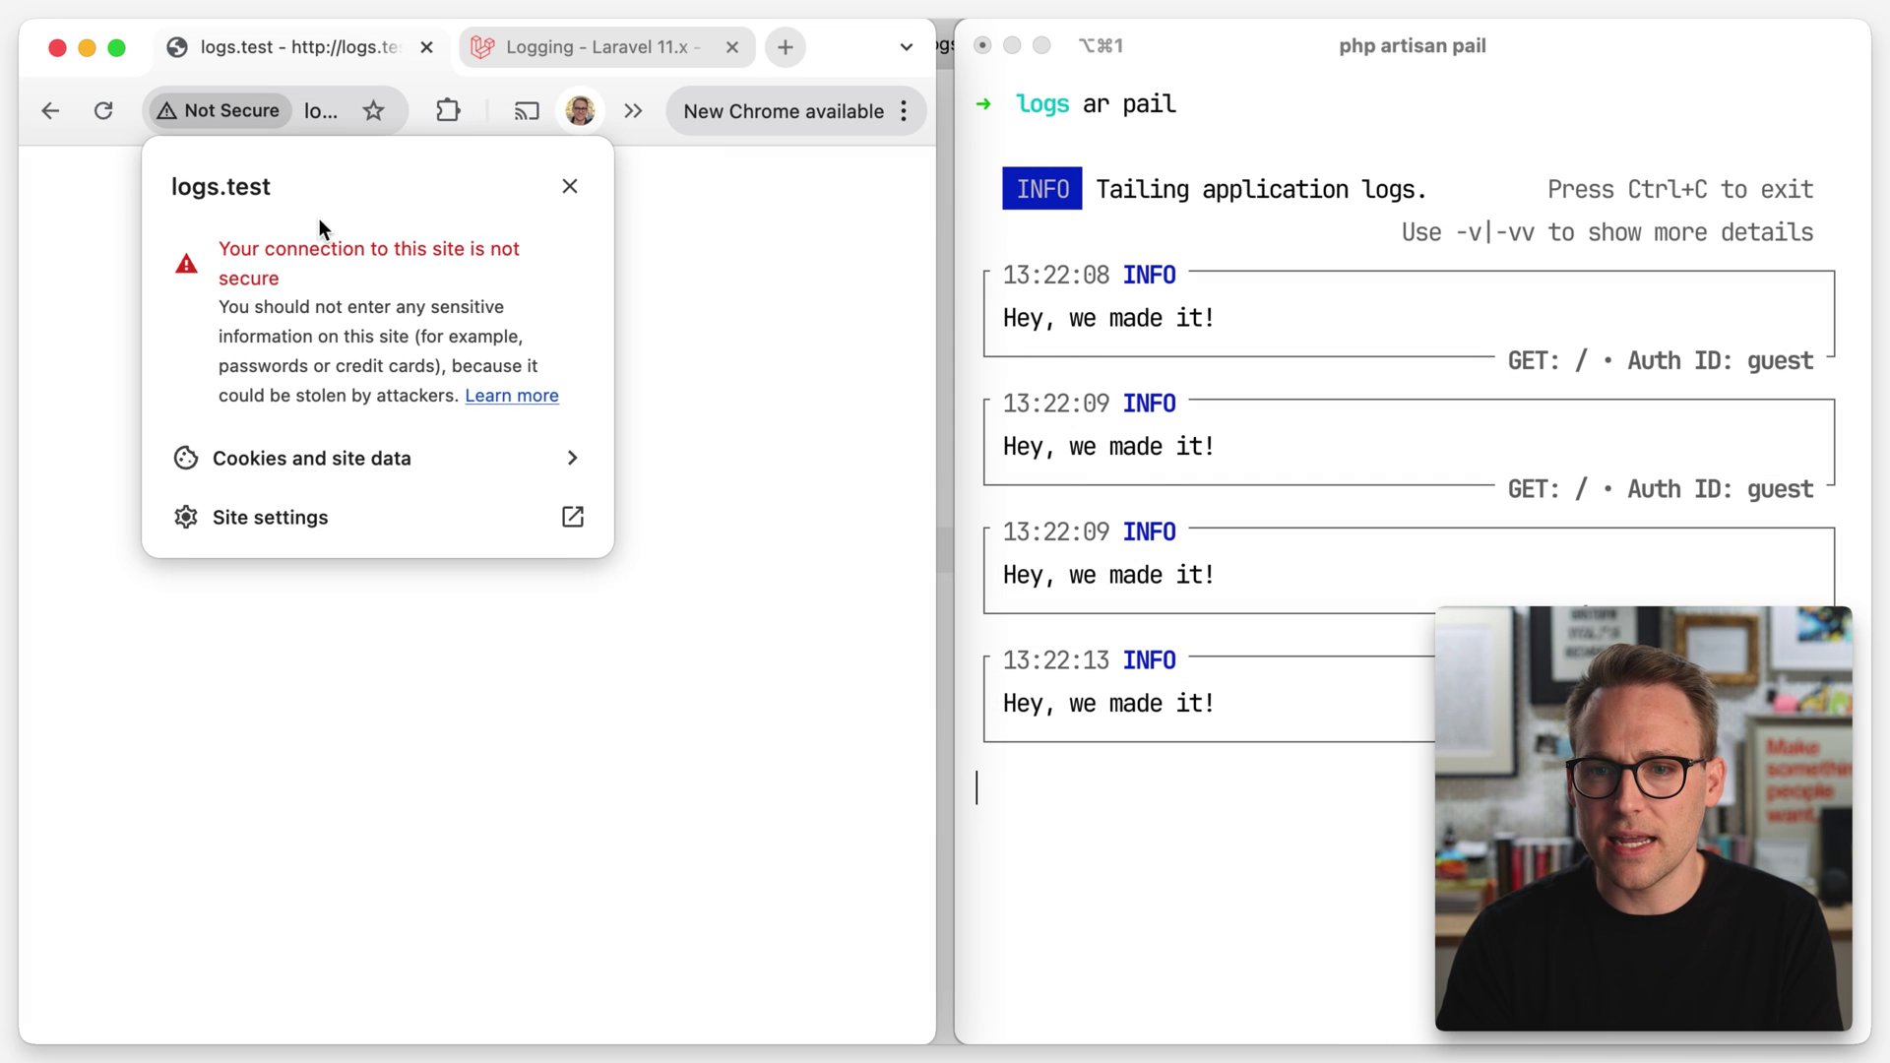
{"action": "key", "text": "ctrl+alt+m"}
{"action": "key", "text": "space"}
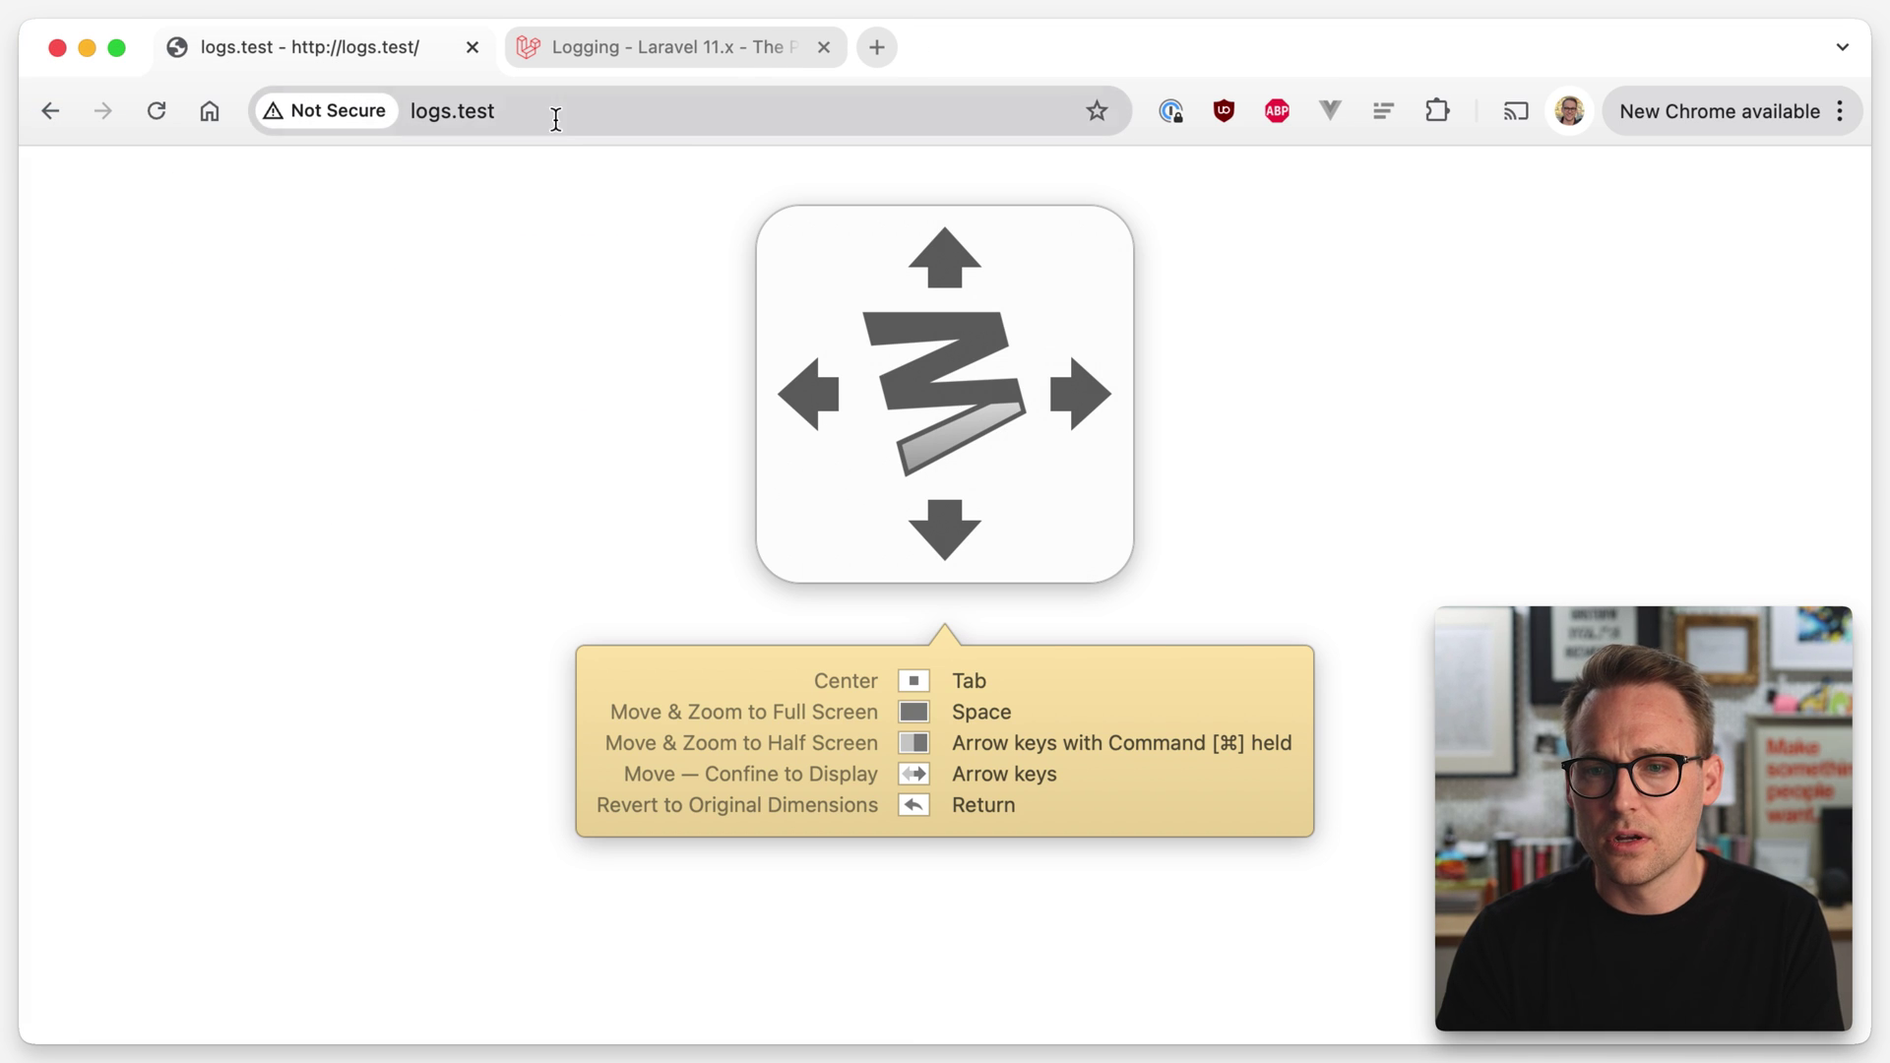
Load logs.test/error and snap Chrome to the left half beside the log tail.
{"action": "left_click", "coordinate": [555, 119]}
{"action": "key", "text": "Right"}
{"action": "type", "text": "/er"}
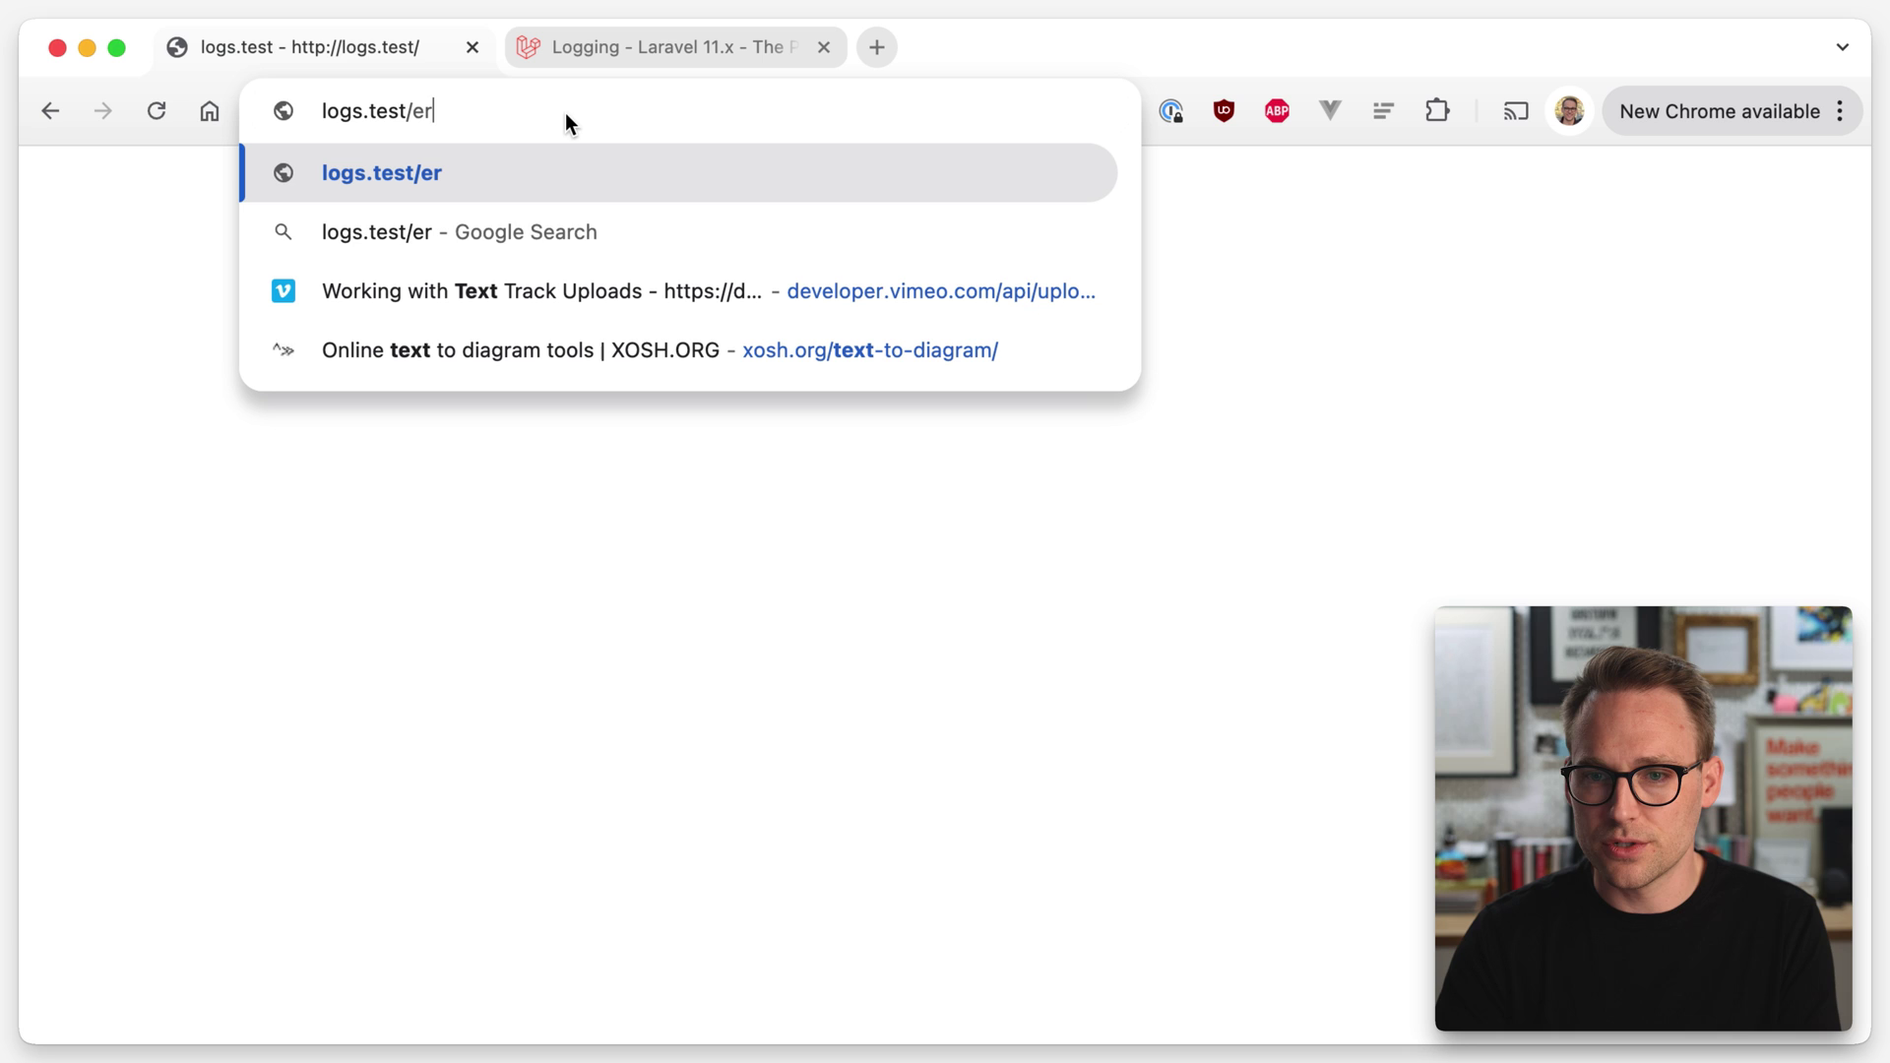
{"action": "type", "text": "ror"}
{"action": "key", "text": "Return"}
{"action": "key", "text": "ctrl+alt+m"}
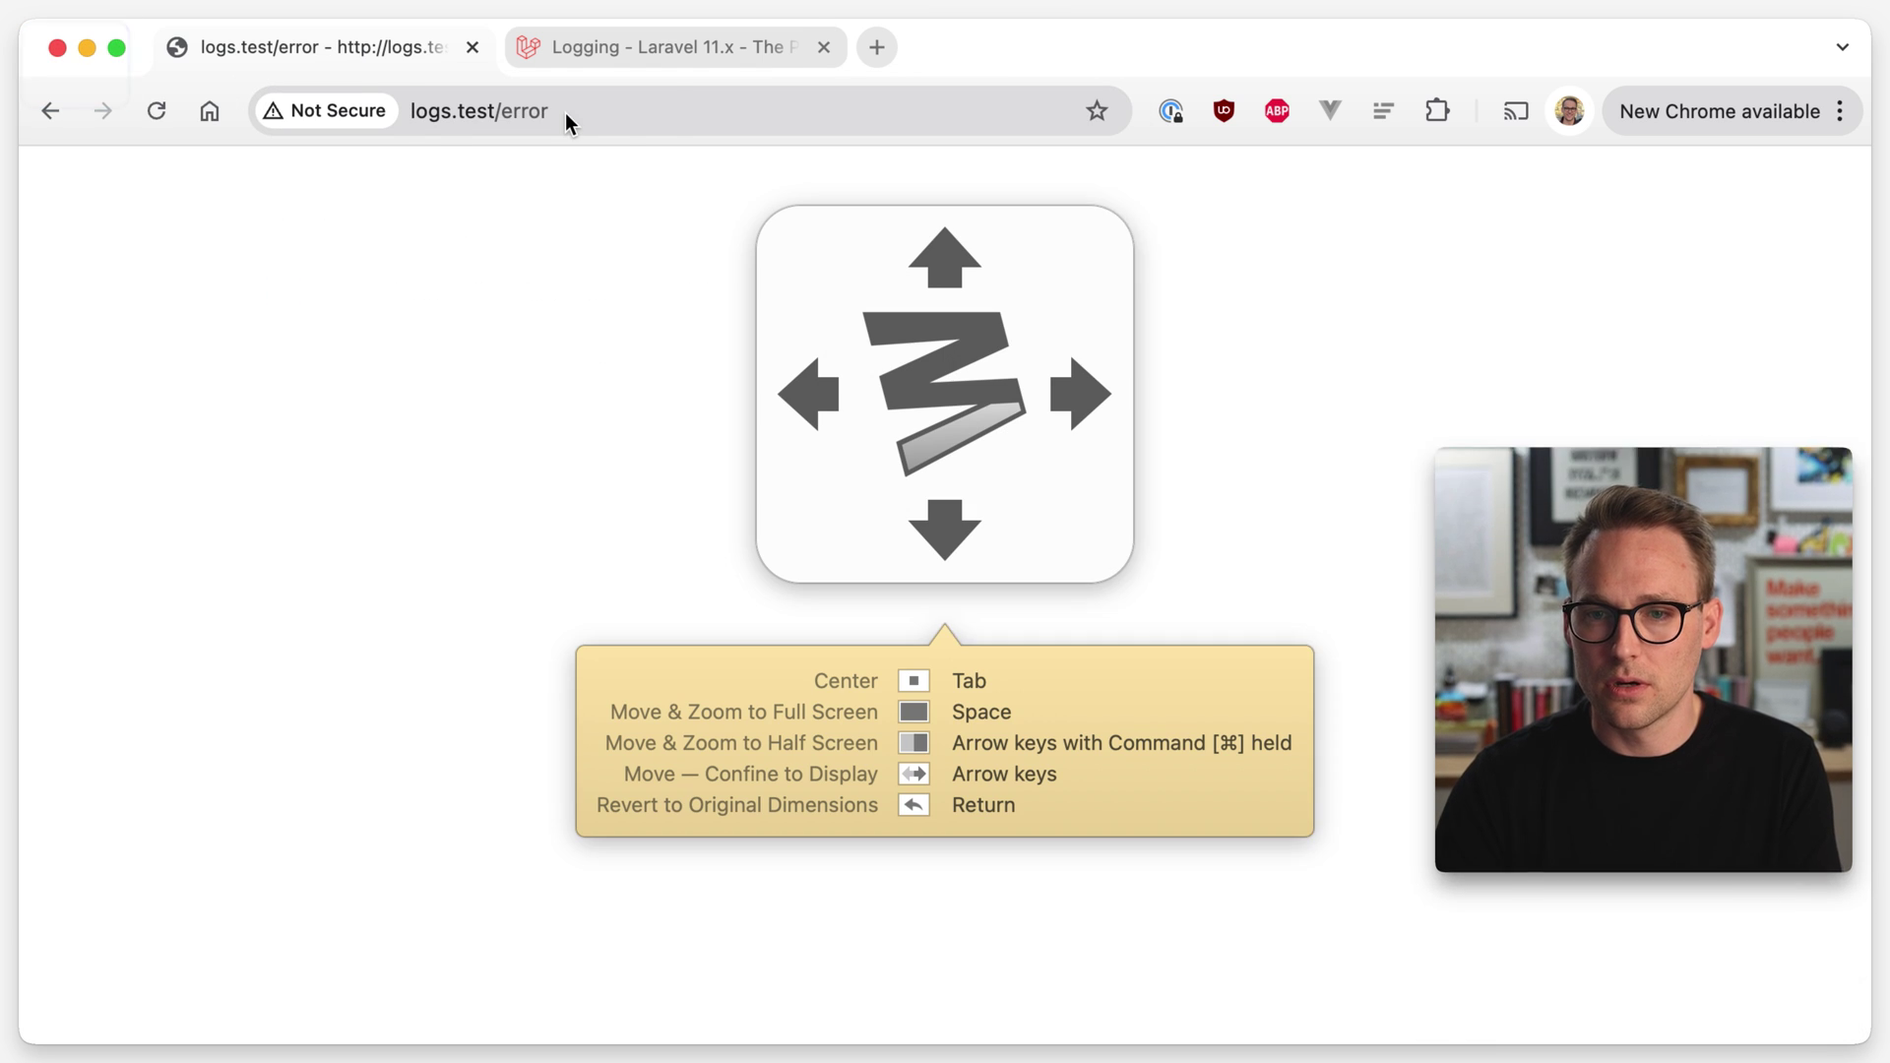
{"action": "key", "text": "super+Left"}
{"action": "left_click", "coordinate": [1316, 700]}
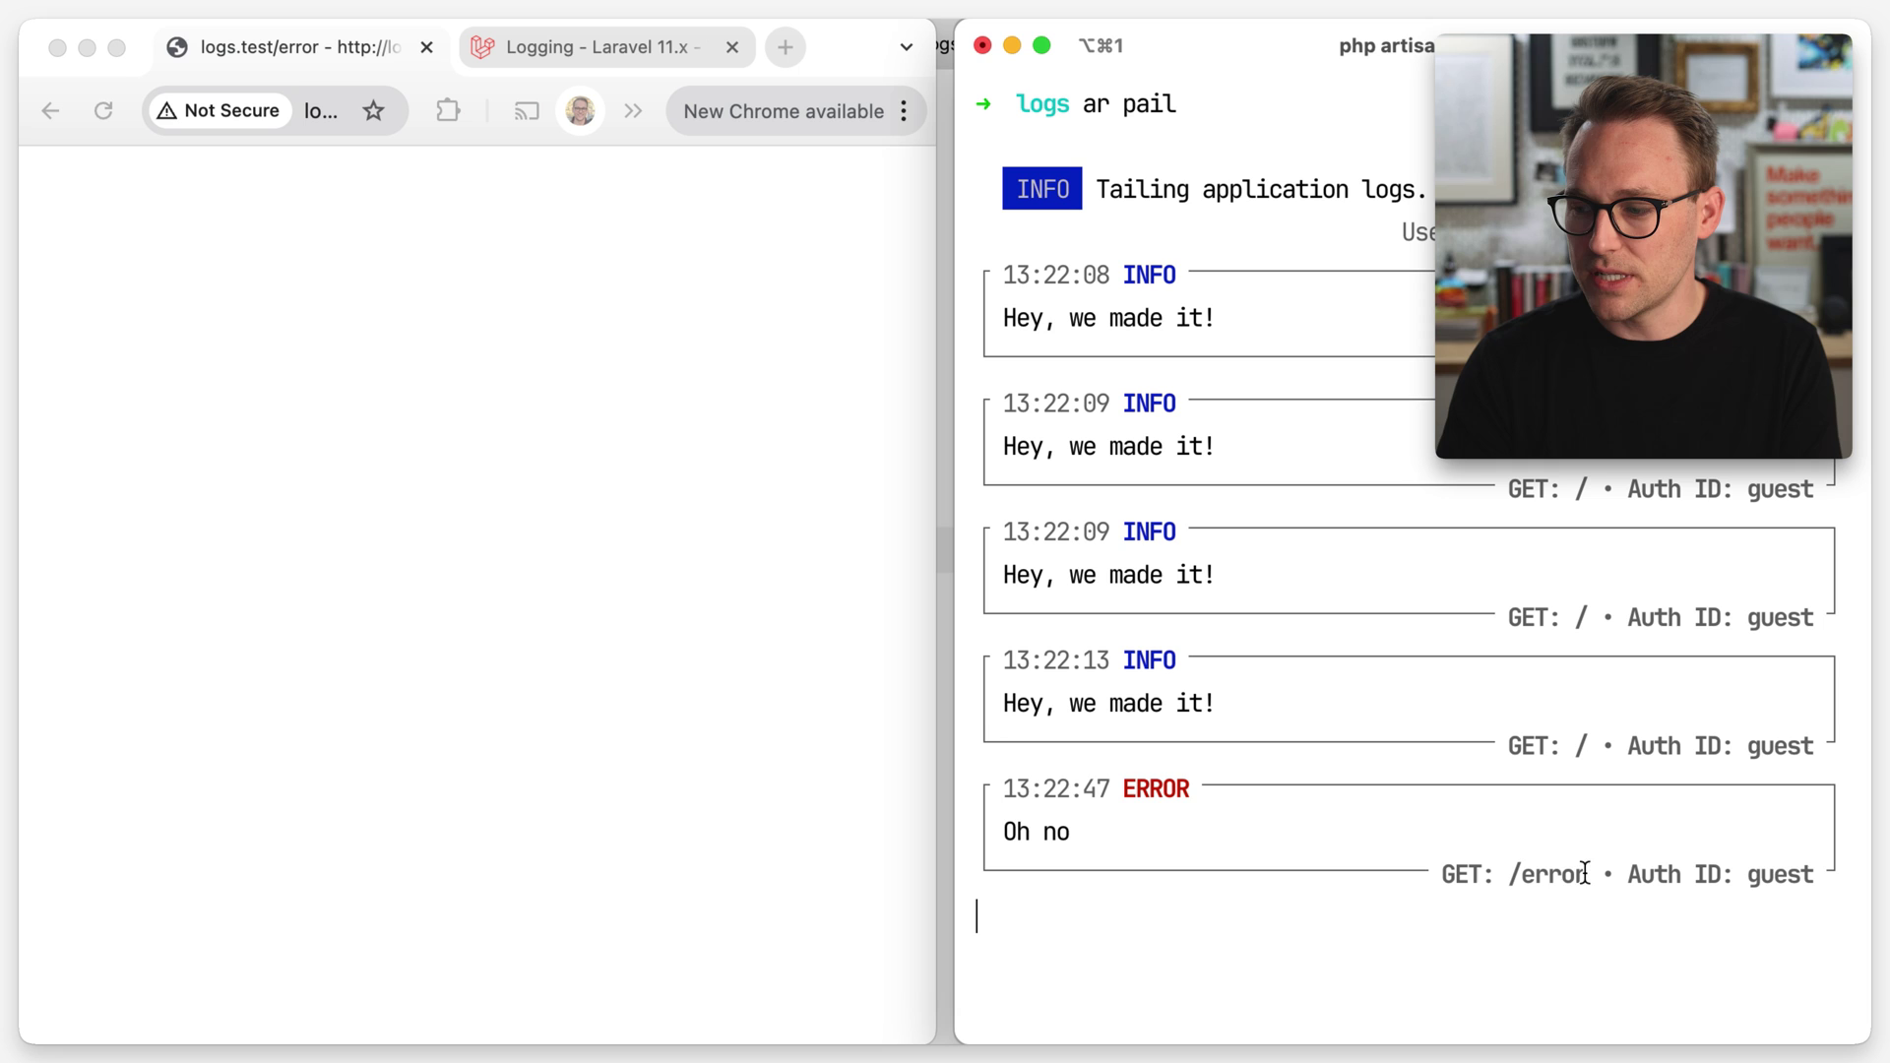
Highlight the /error path, ERROR level and 'Oh no' message of the new Pail entry.
{"action": "double_click", "coordinate": [1545, 874]}
{"action": "double_click", "coordinate": [1144, 791]}
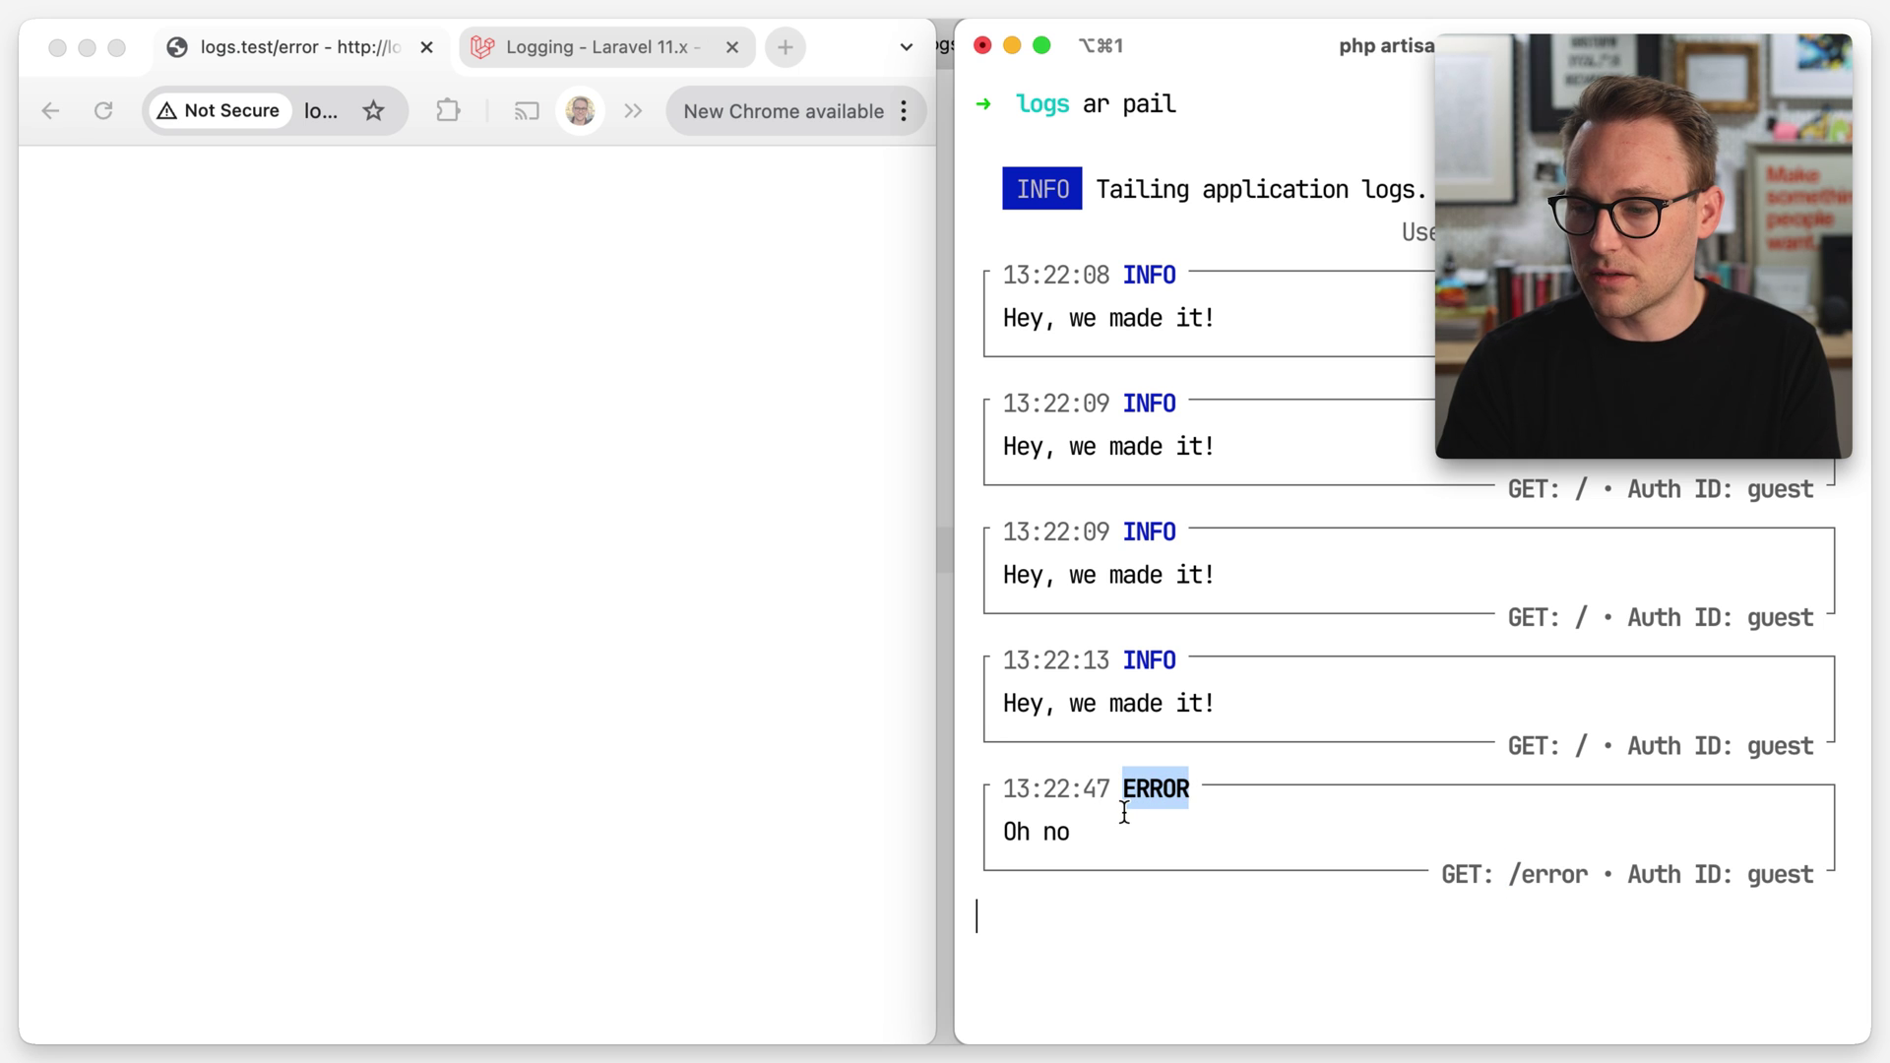
{"action": "left_click_drag", "start_coordinate": [1108, 830], "coordinate": [997, 832]}
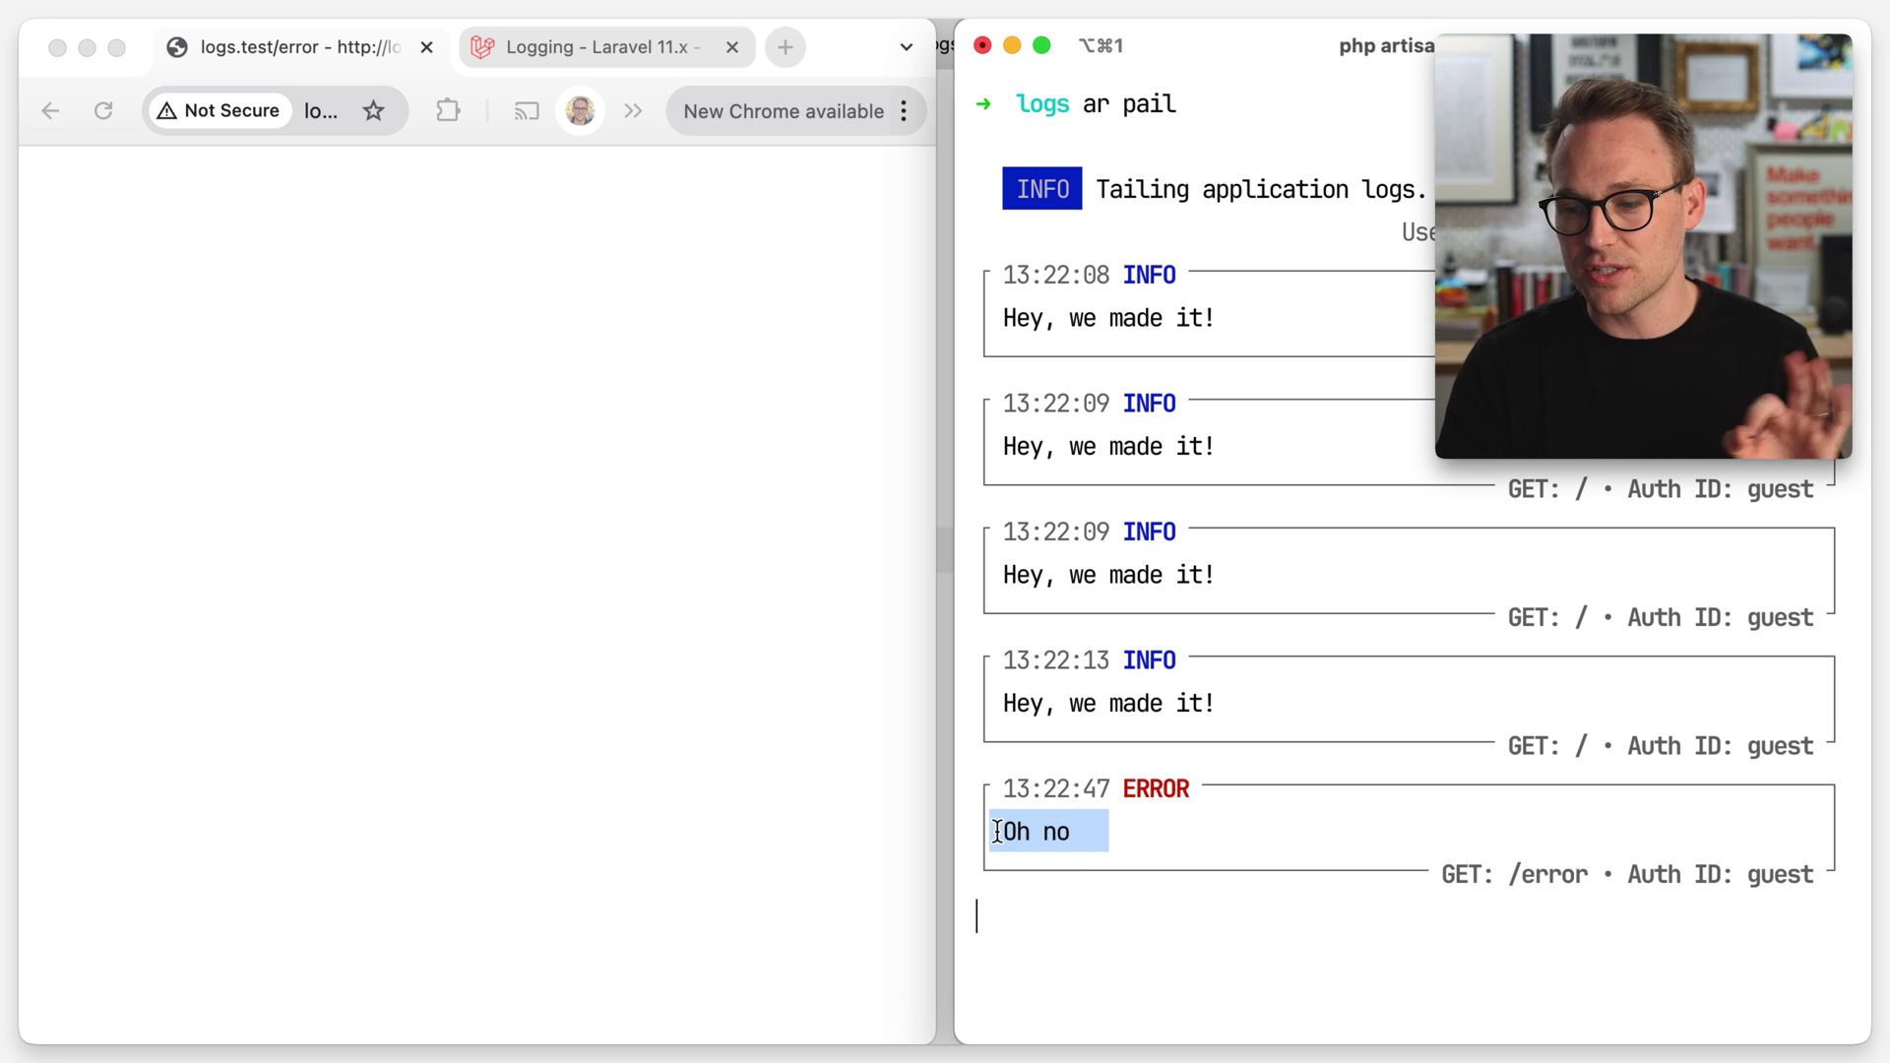
Reload the /error page in Chrome three times to log more 'Oh no' errors.
{"action": "left_click", "coordinate": [536, 671]}
{"action": "key", "text": "super+r"}
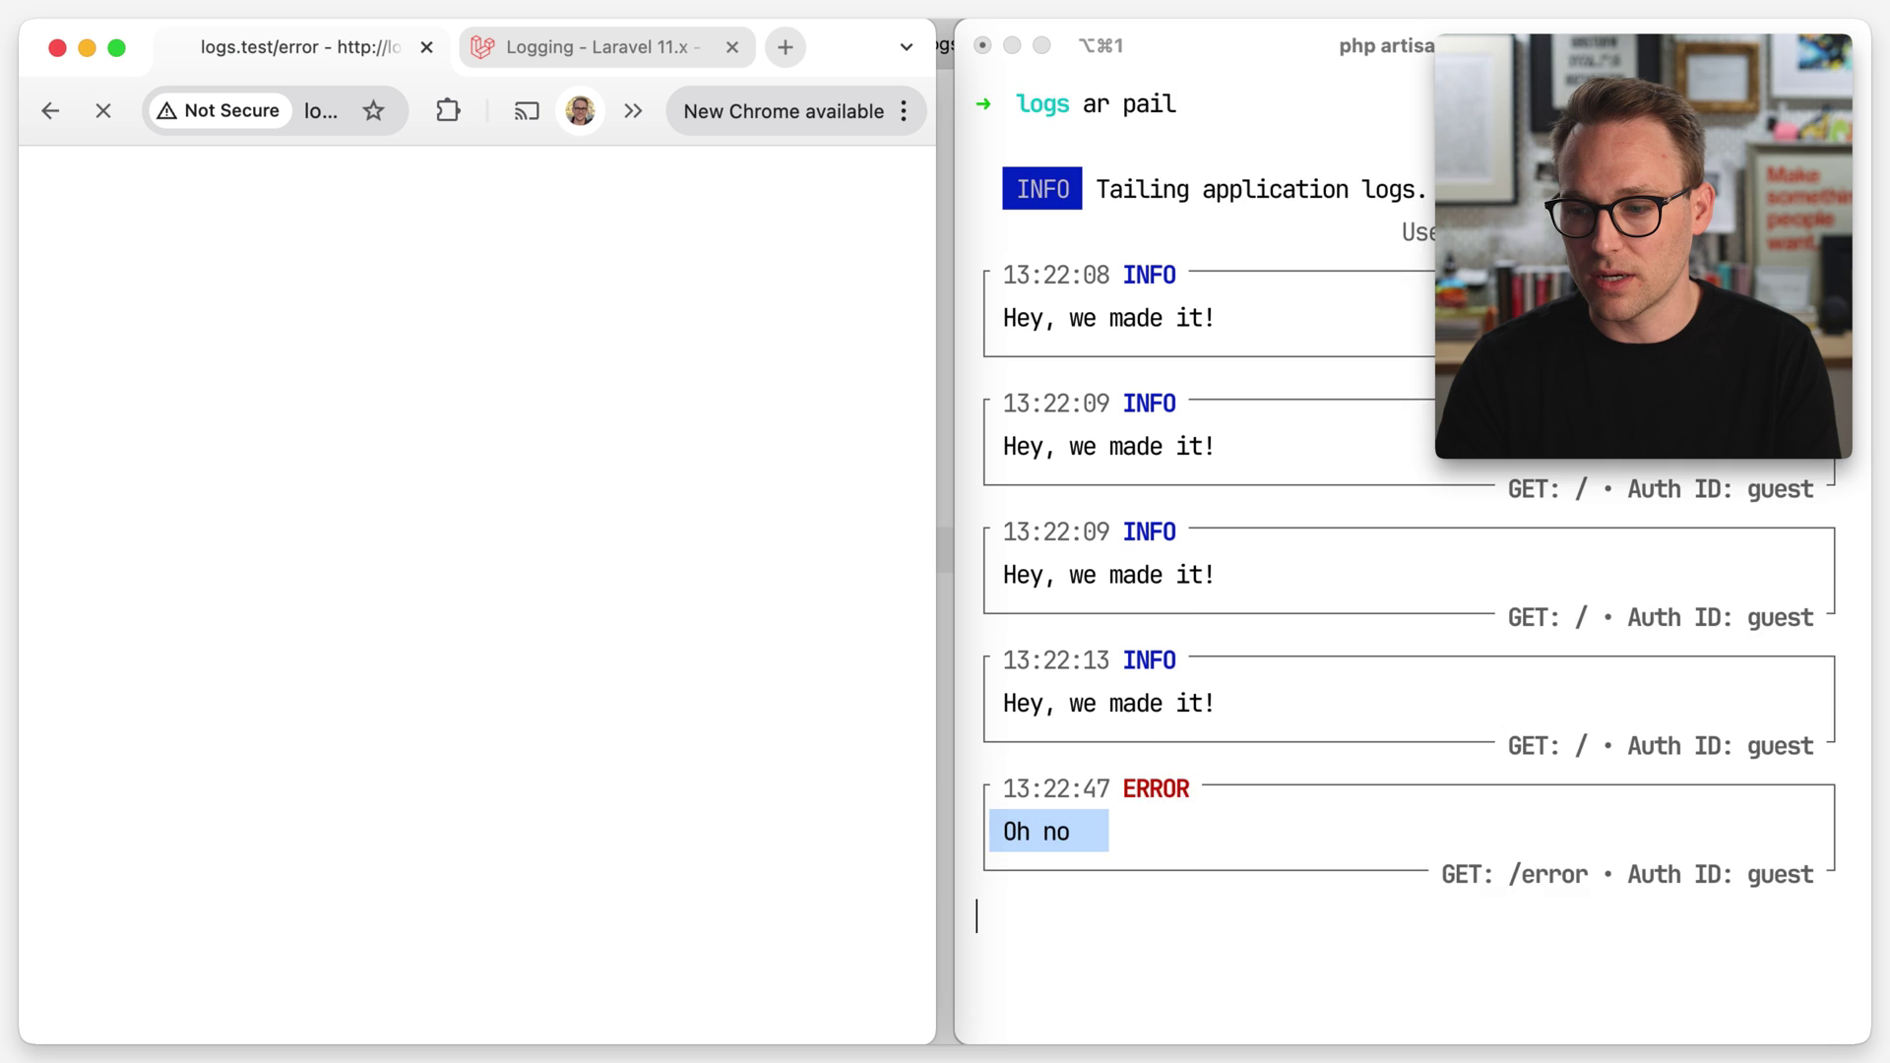
{"action": "key", "text": "super+r"}
{"action": "key", "text": "super+r"}
{"action": "key", "text": "super+r"}
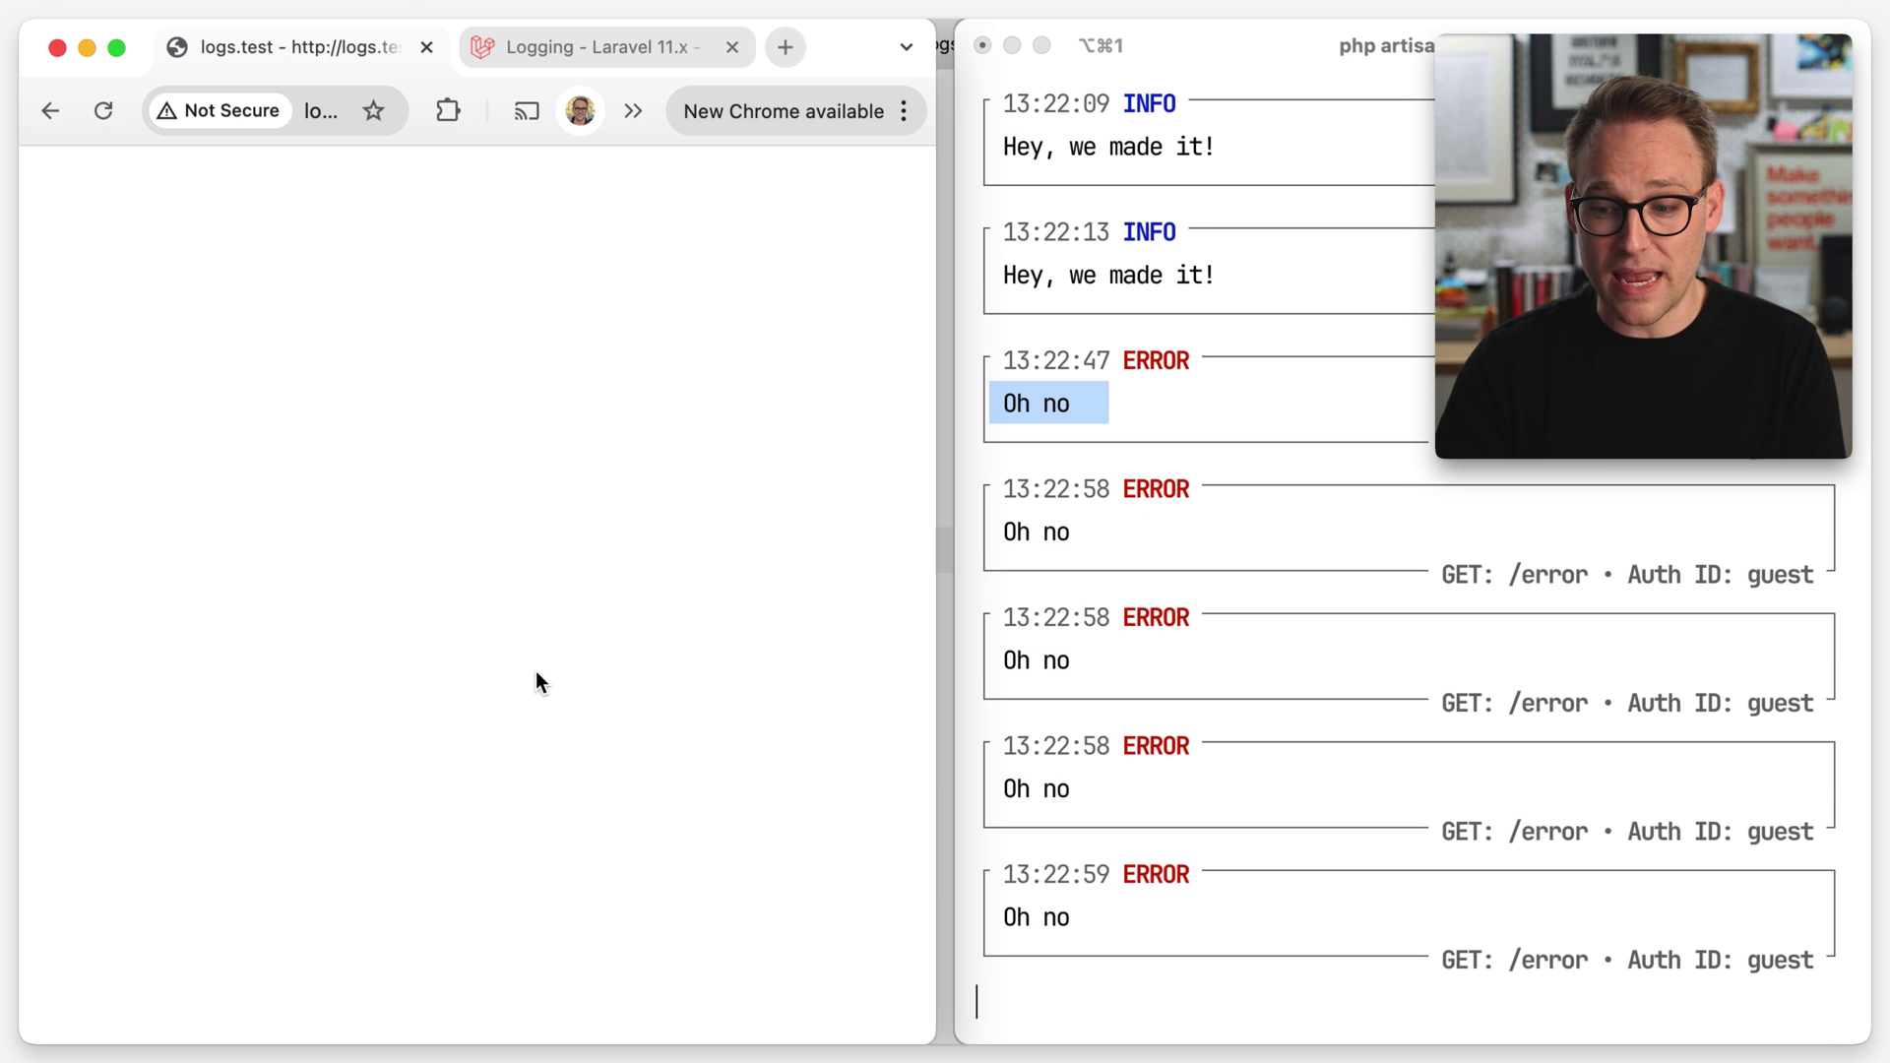
{"action": "key", "text": "super+r"}
{"action": "key", "text": "super+r"}
{"action": "key", "text": "super+r"}
{"action": "key", "text": "super+r"}
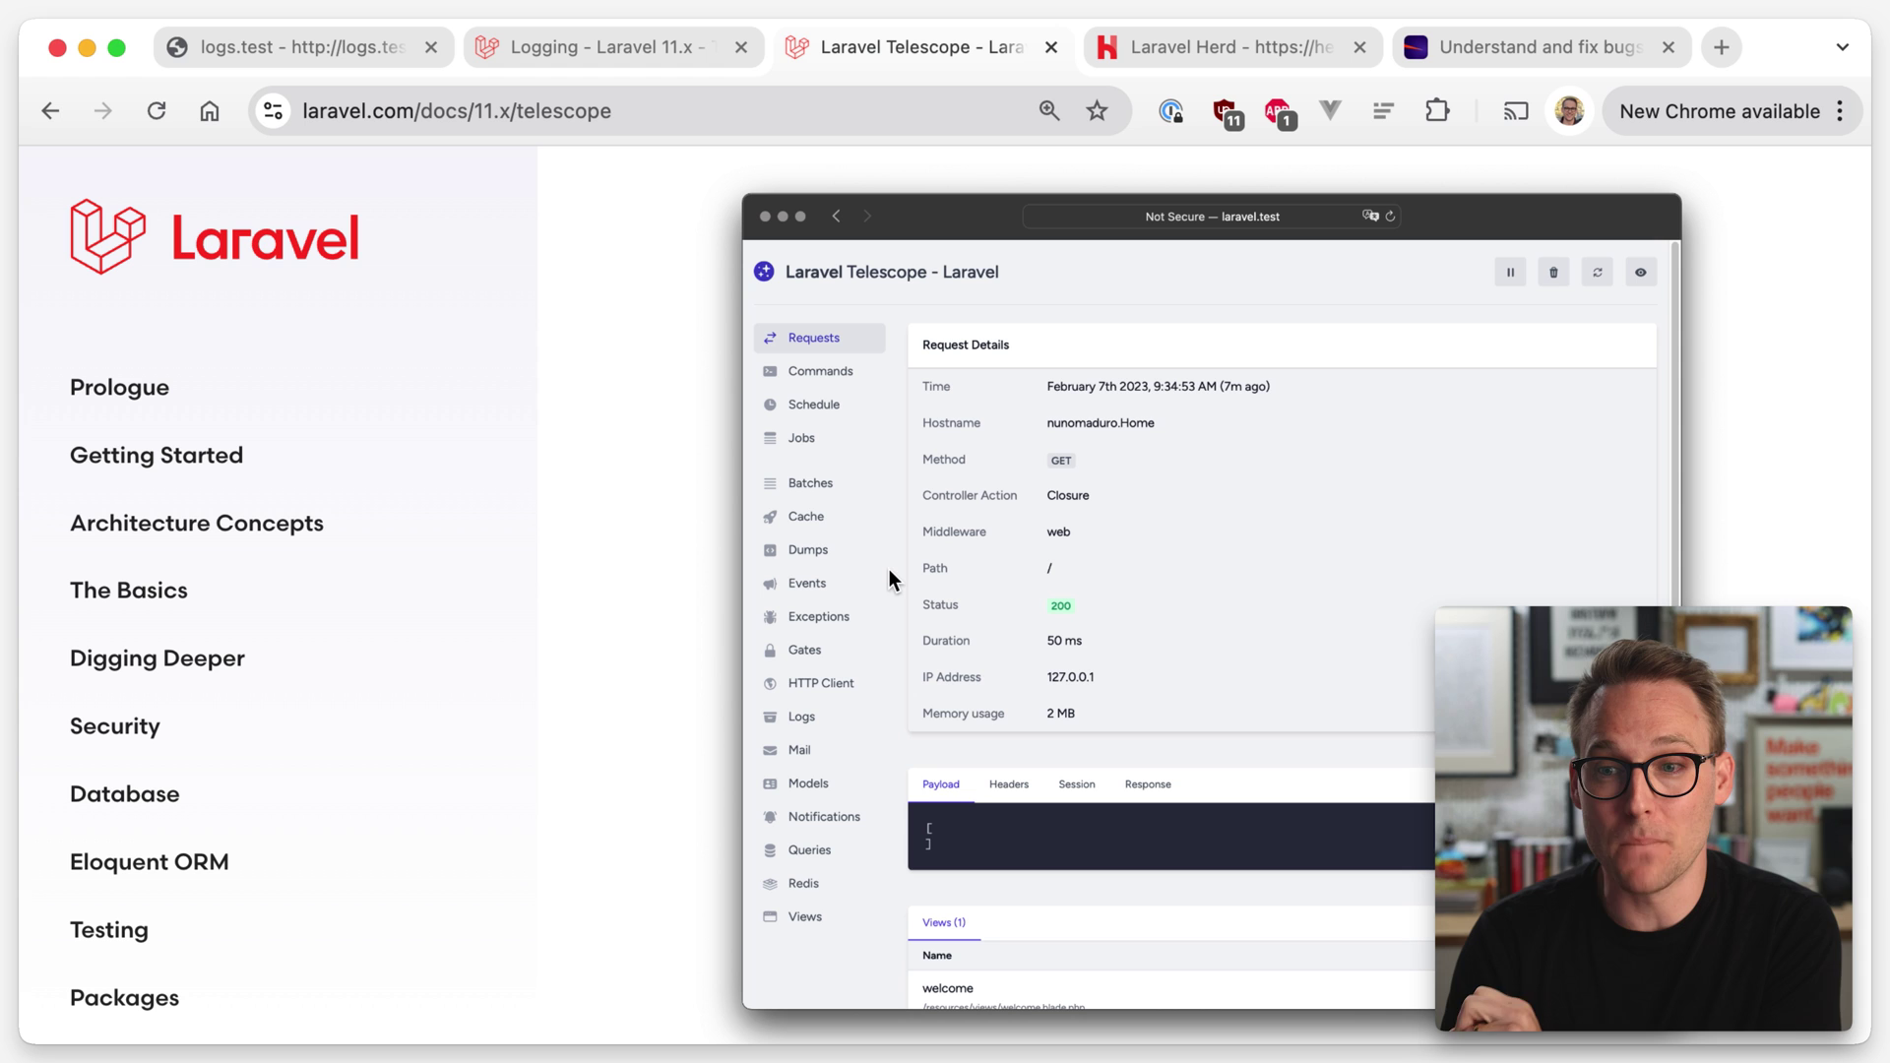
{"action": "scroll", "coordinate": [890, 569], "scroll_direction": "up", "scroll_amount": 3}
{"action": "scroll", "coordinate": [889, 569], "scroll_direction": "up", "scroll_amount": 3}
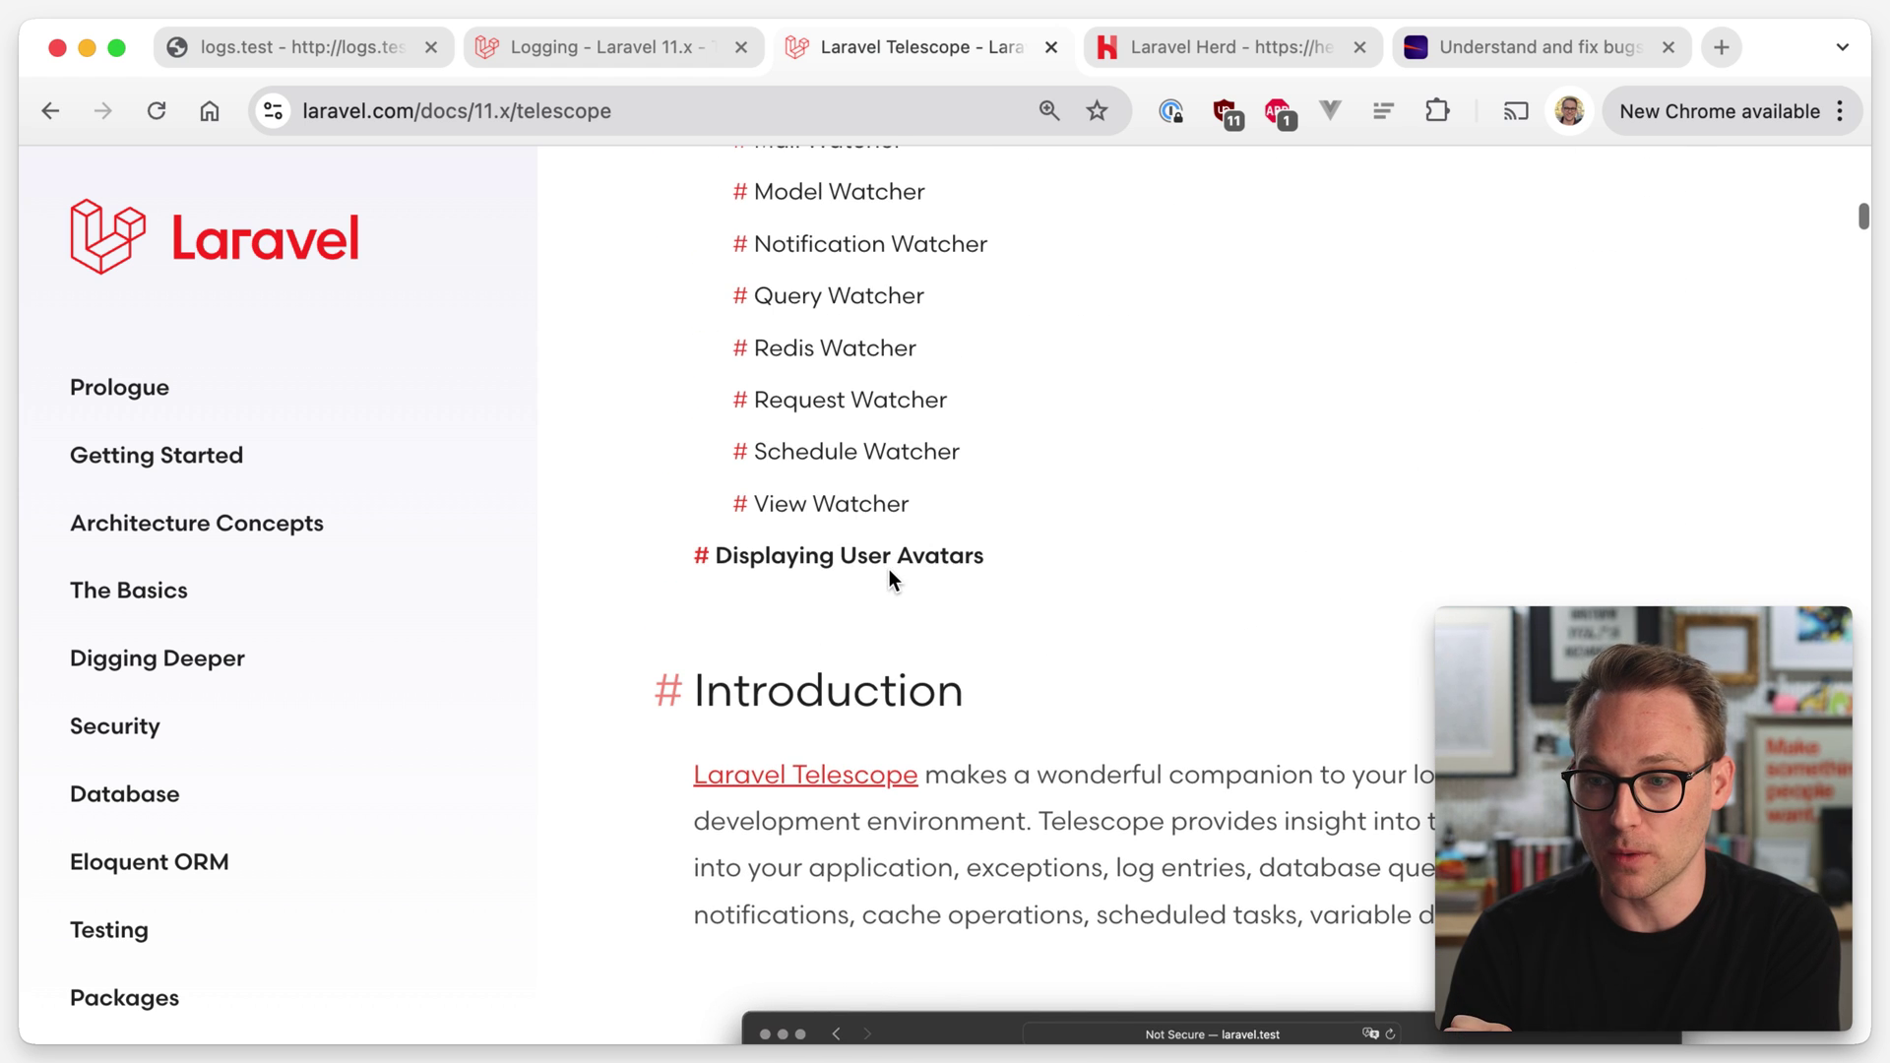
{"action": "scroll", "coordinate": [890, 568], "scroll_direction": "down", "scroll_amount": 2}
{"action": "scroll", "coordinate": [889, 569], "scroll_direction": "down", "scroll_amount": 2}
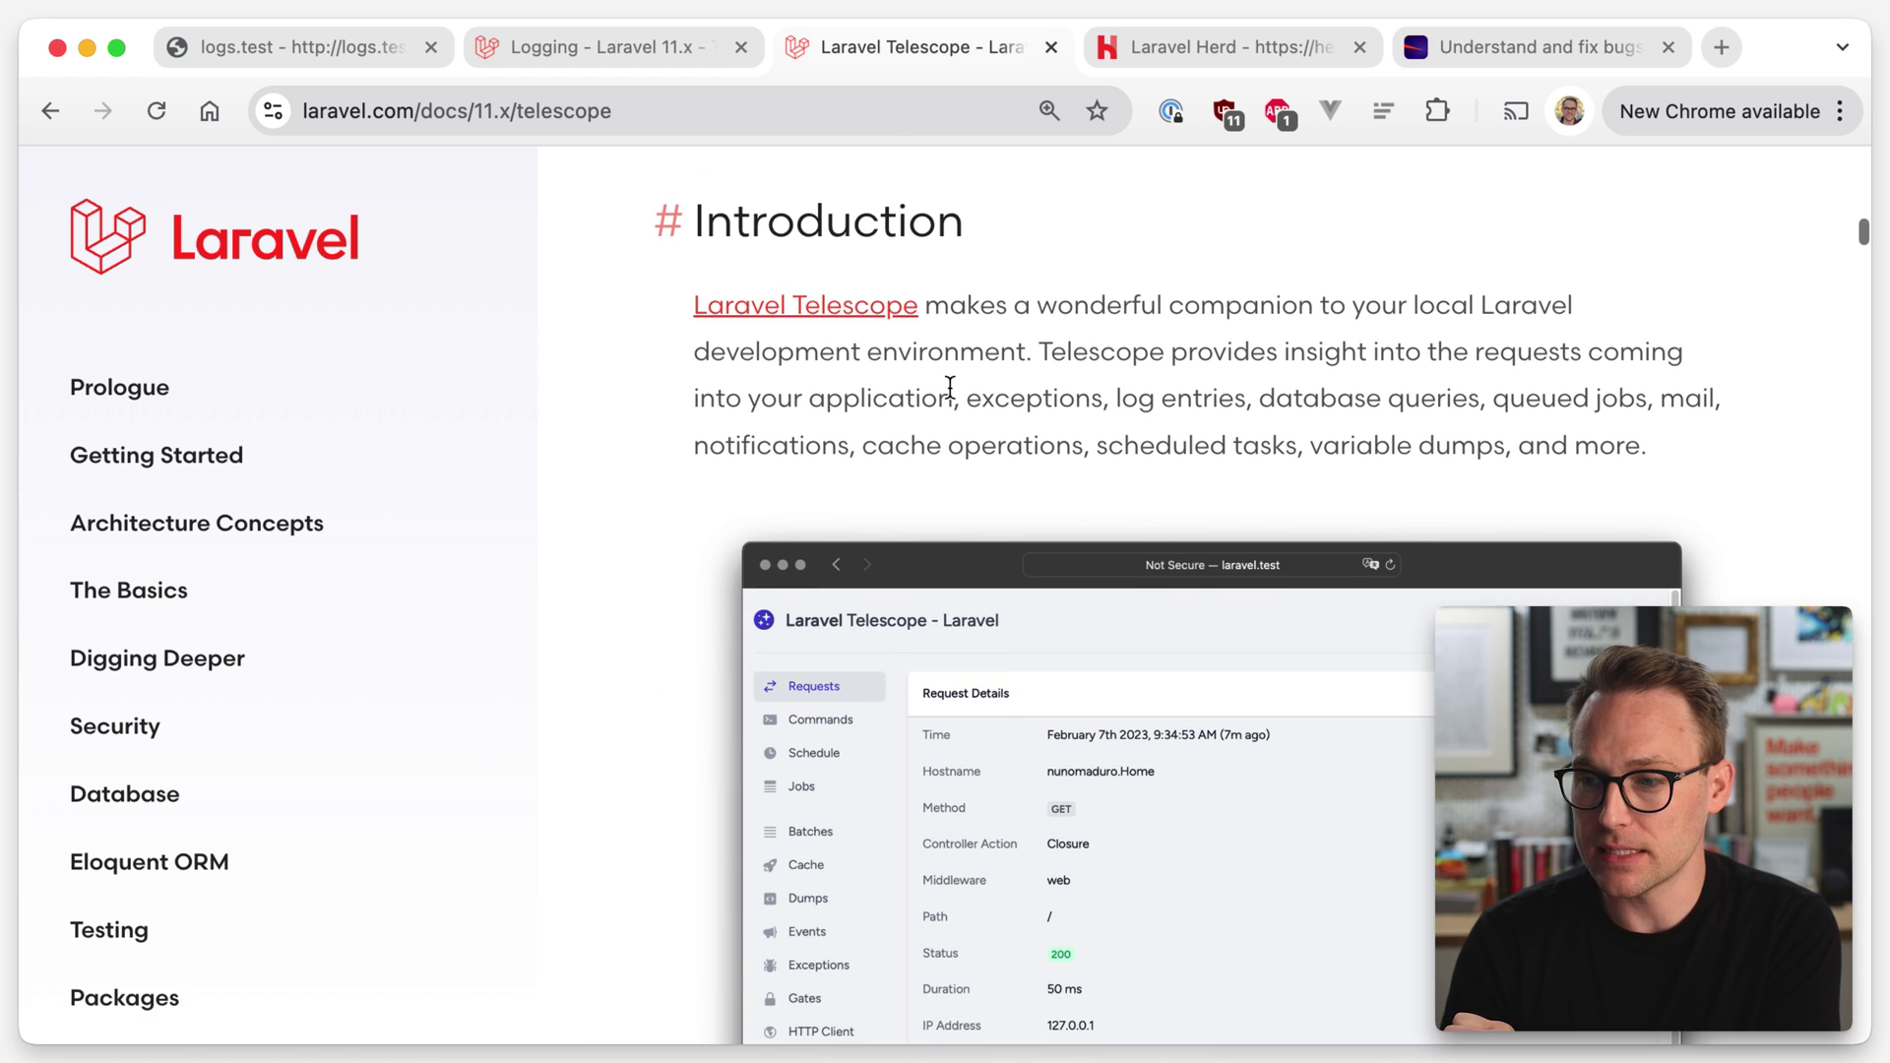
Read the Telescope intro, highlighting 'local', 'development' and the list of tracked items.
{"action": "double_click", "coordinate": [1430, 304]}
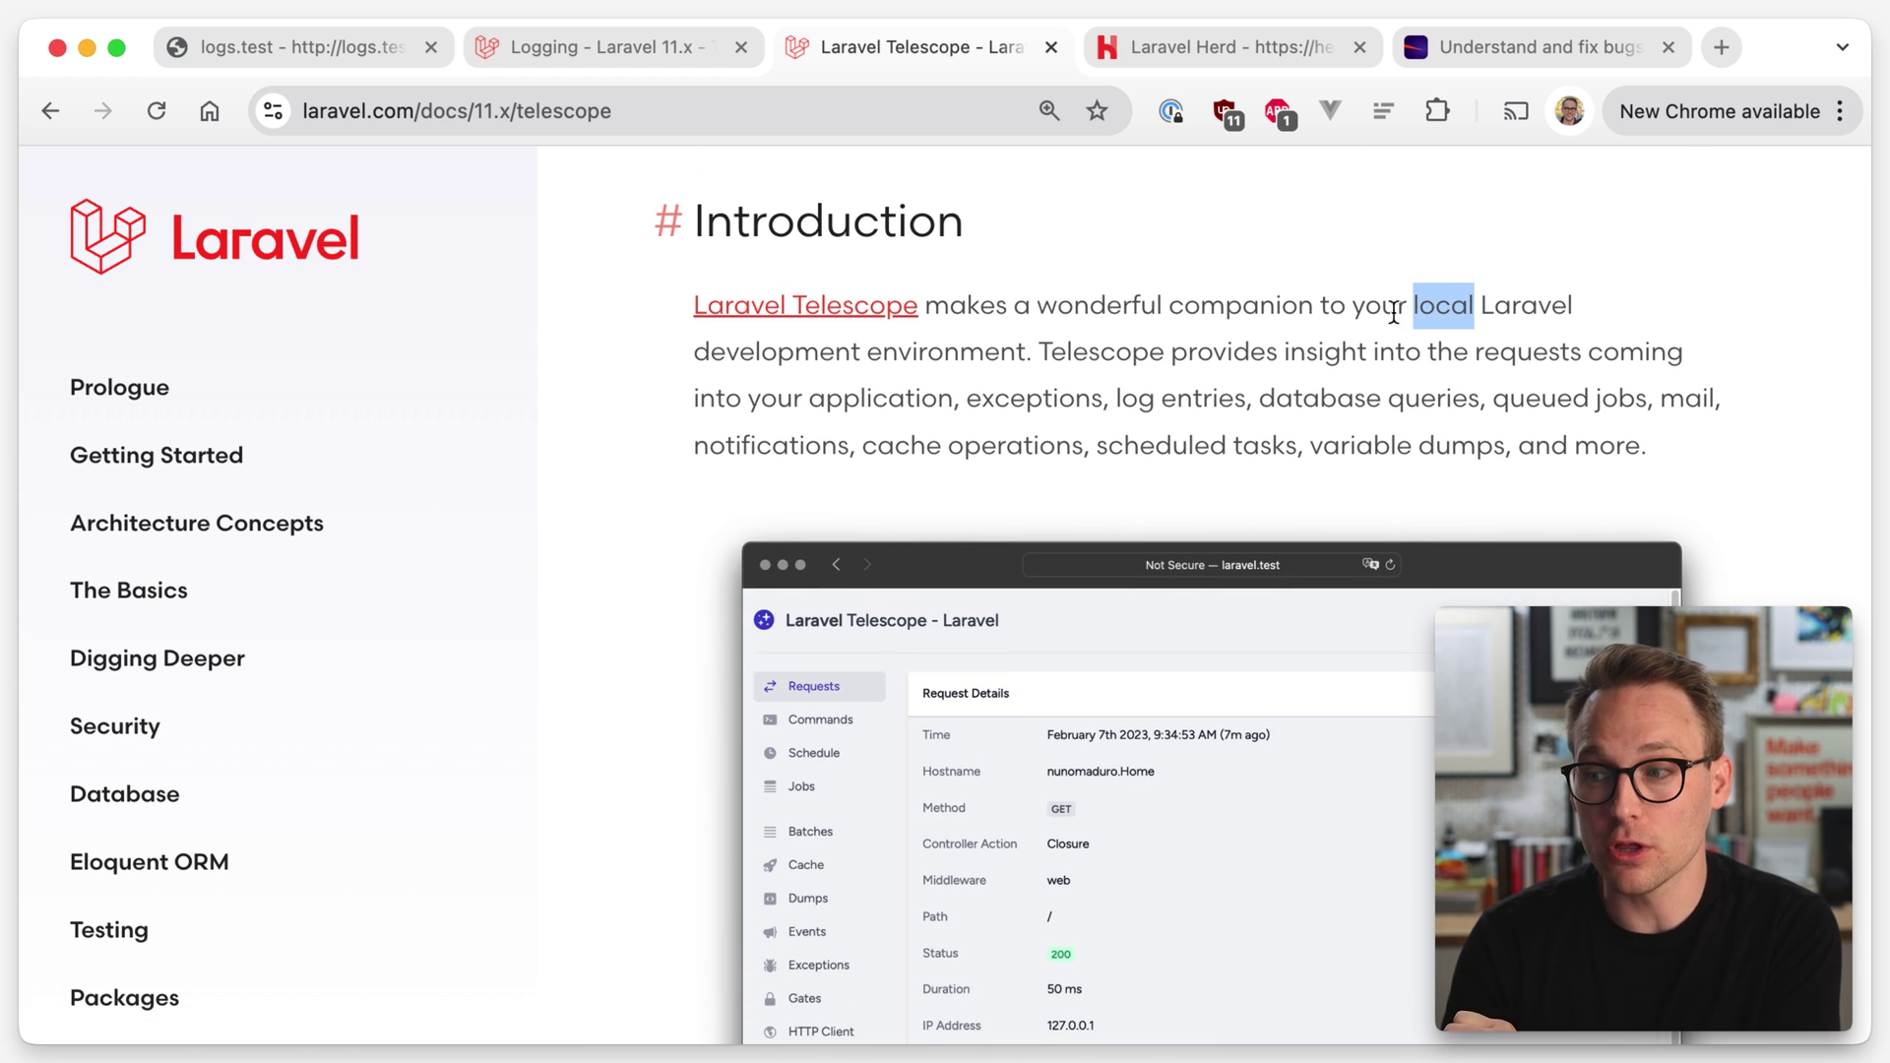
{"action": "double_click", "coordinate": [850, 350]}
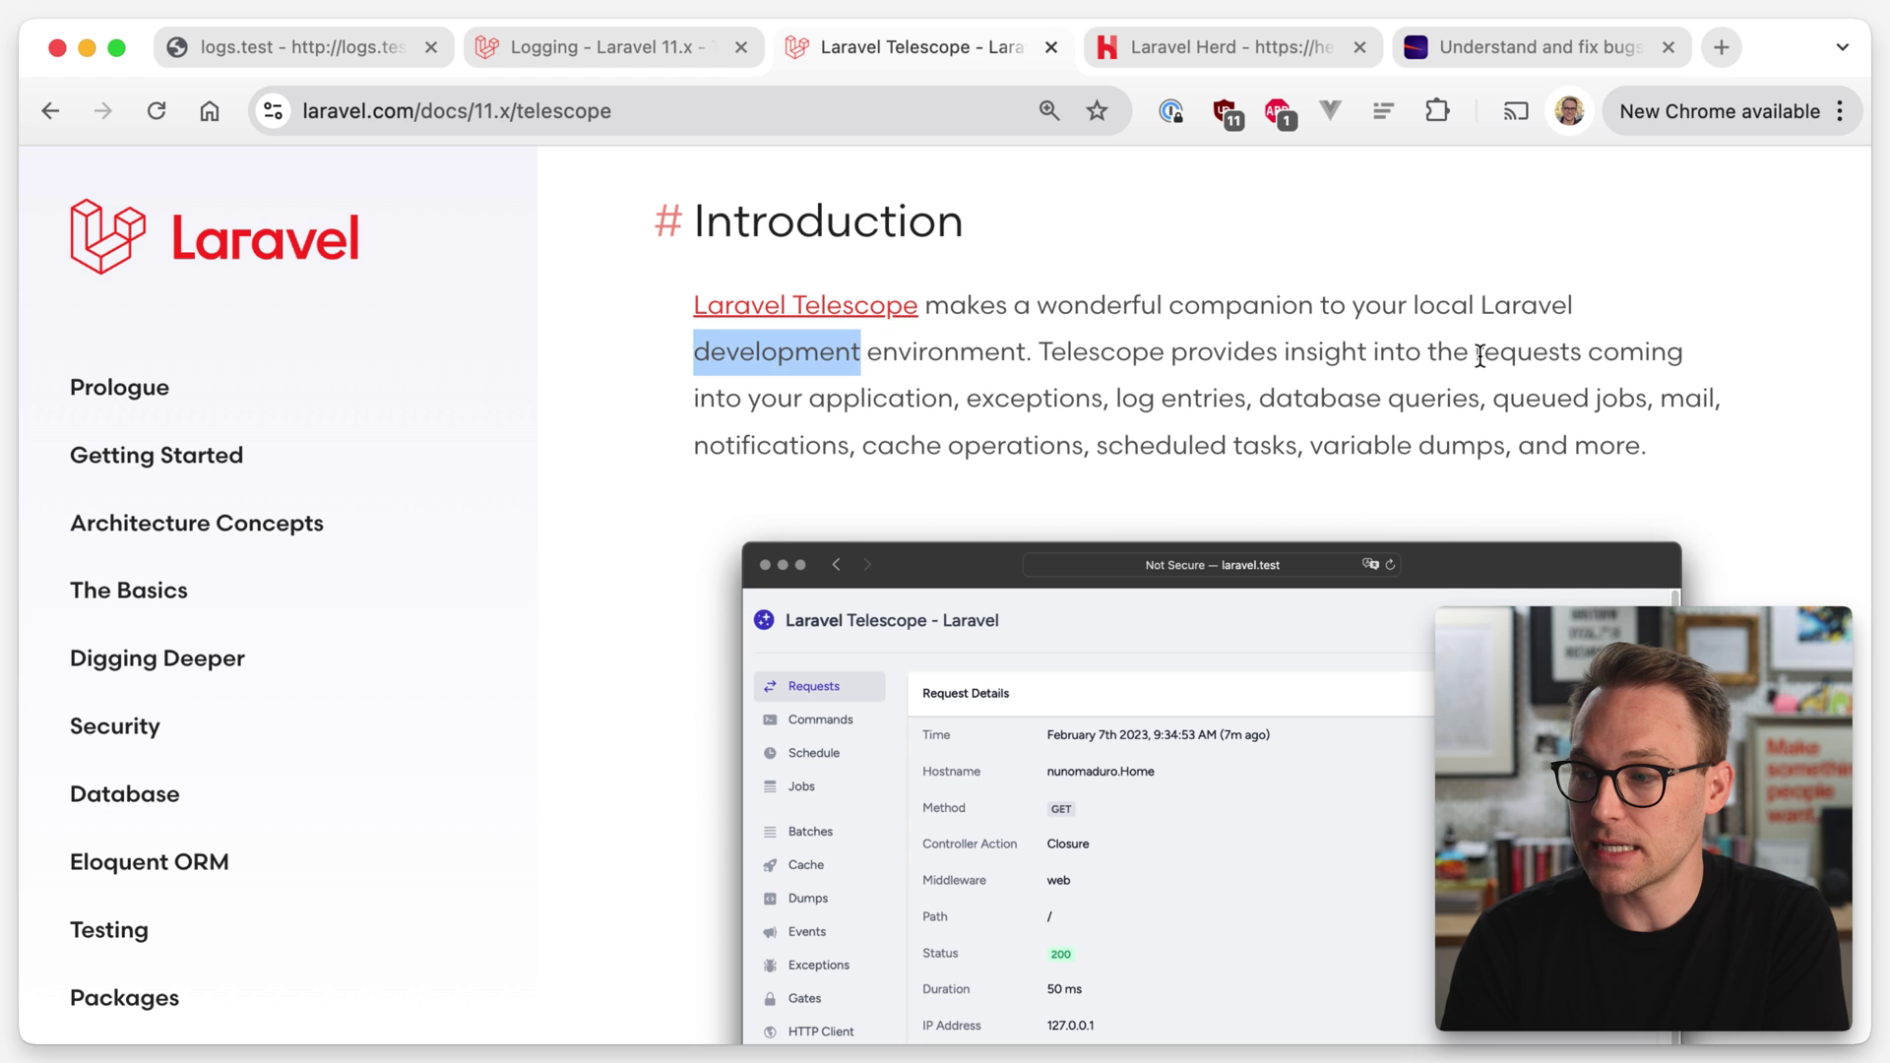
{"action": "mouse_move", "coordinate": [1480, 356]}
{"action": "left_mouse_down"}
{"action": "mouse_move", "coordinate": [1450, 362]}
{"action": "mouse_move", "coordinate": [1486, 417]}
{"action": "mouse_move", "coordinate": [1095, 418]}
{"action": "mouse_move", "coordinate": [1034, 447]}
{"action": "mouse_move", "coordinate": [1337, 449]}
{"action": "left_mouse_up"}
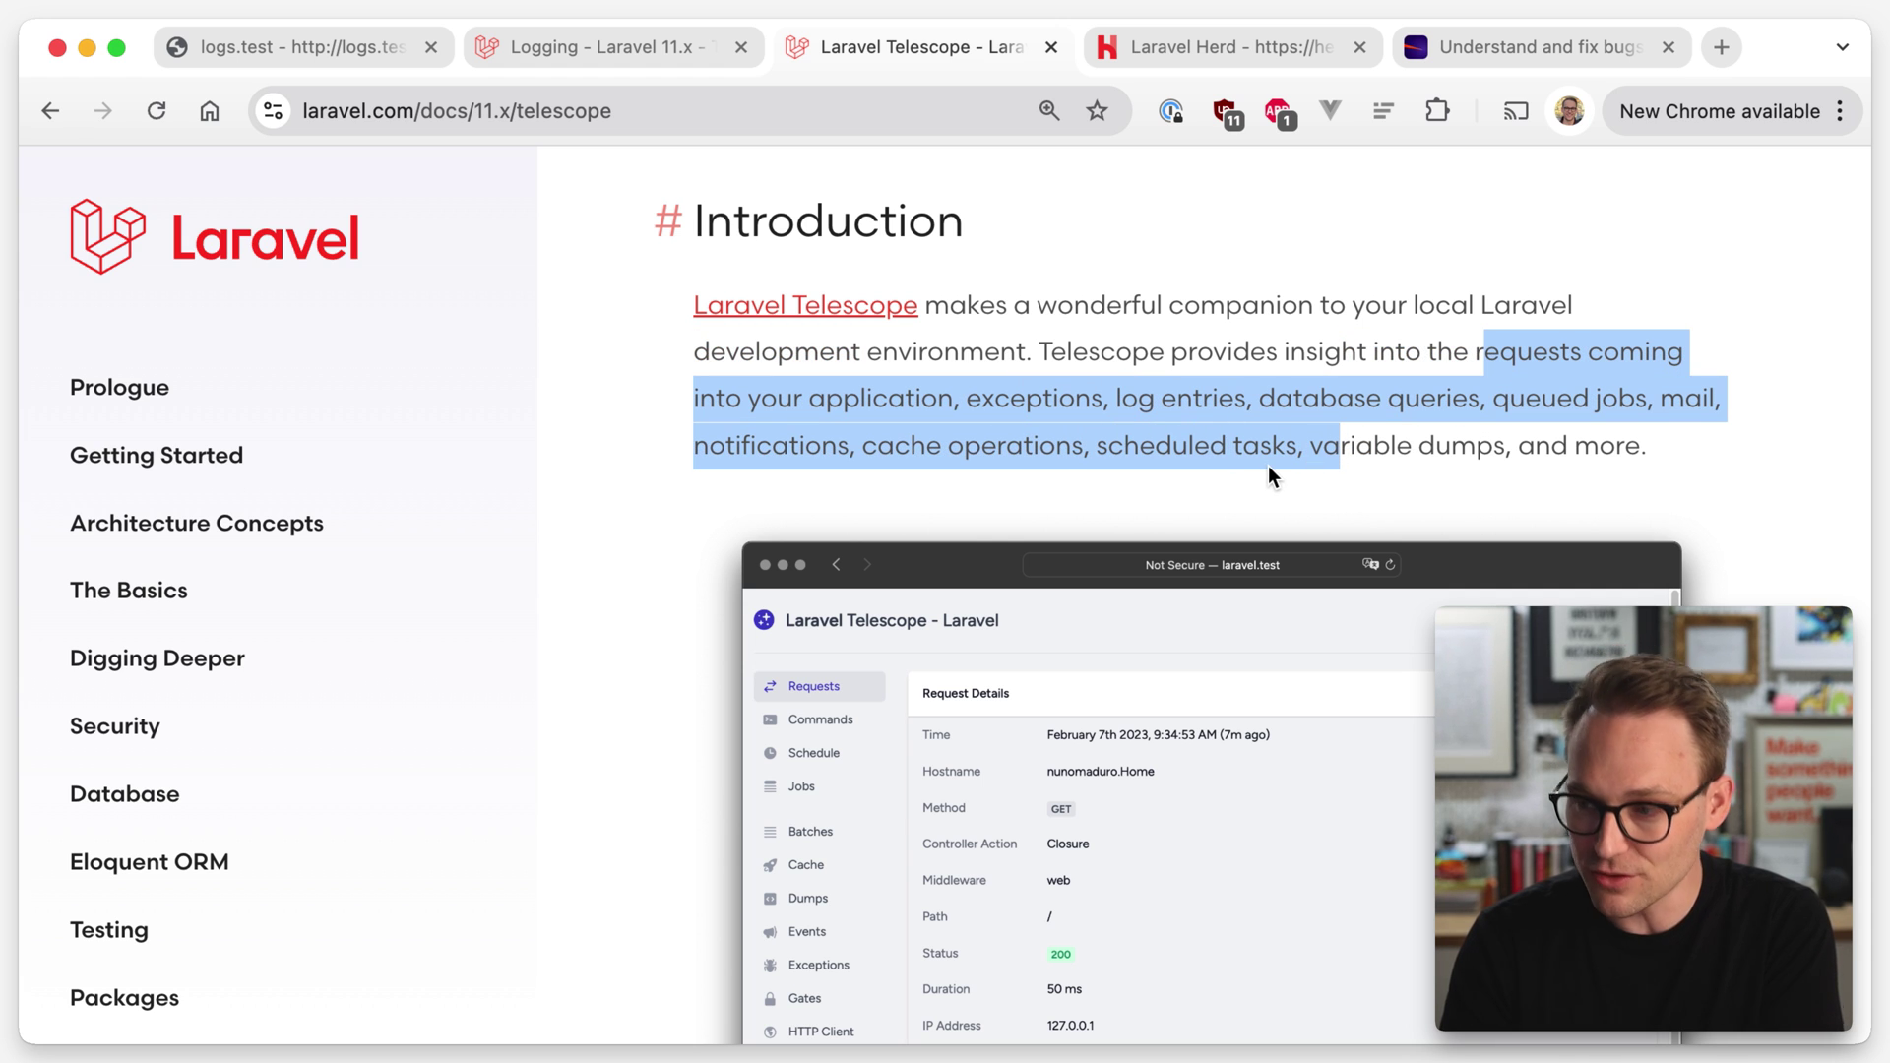
{"action": "scroll", "coordinate": [1267, 469], "scroll_direction": "down", "scroll_amount": 2}
{"action": "scroll", "coordinate": [1269, 470], "scroll_direction": "down", "scroll_amount": 3}
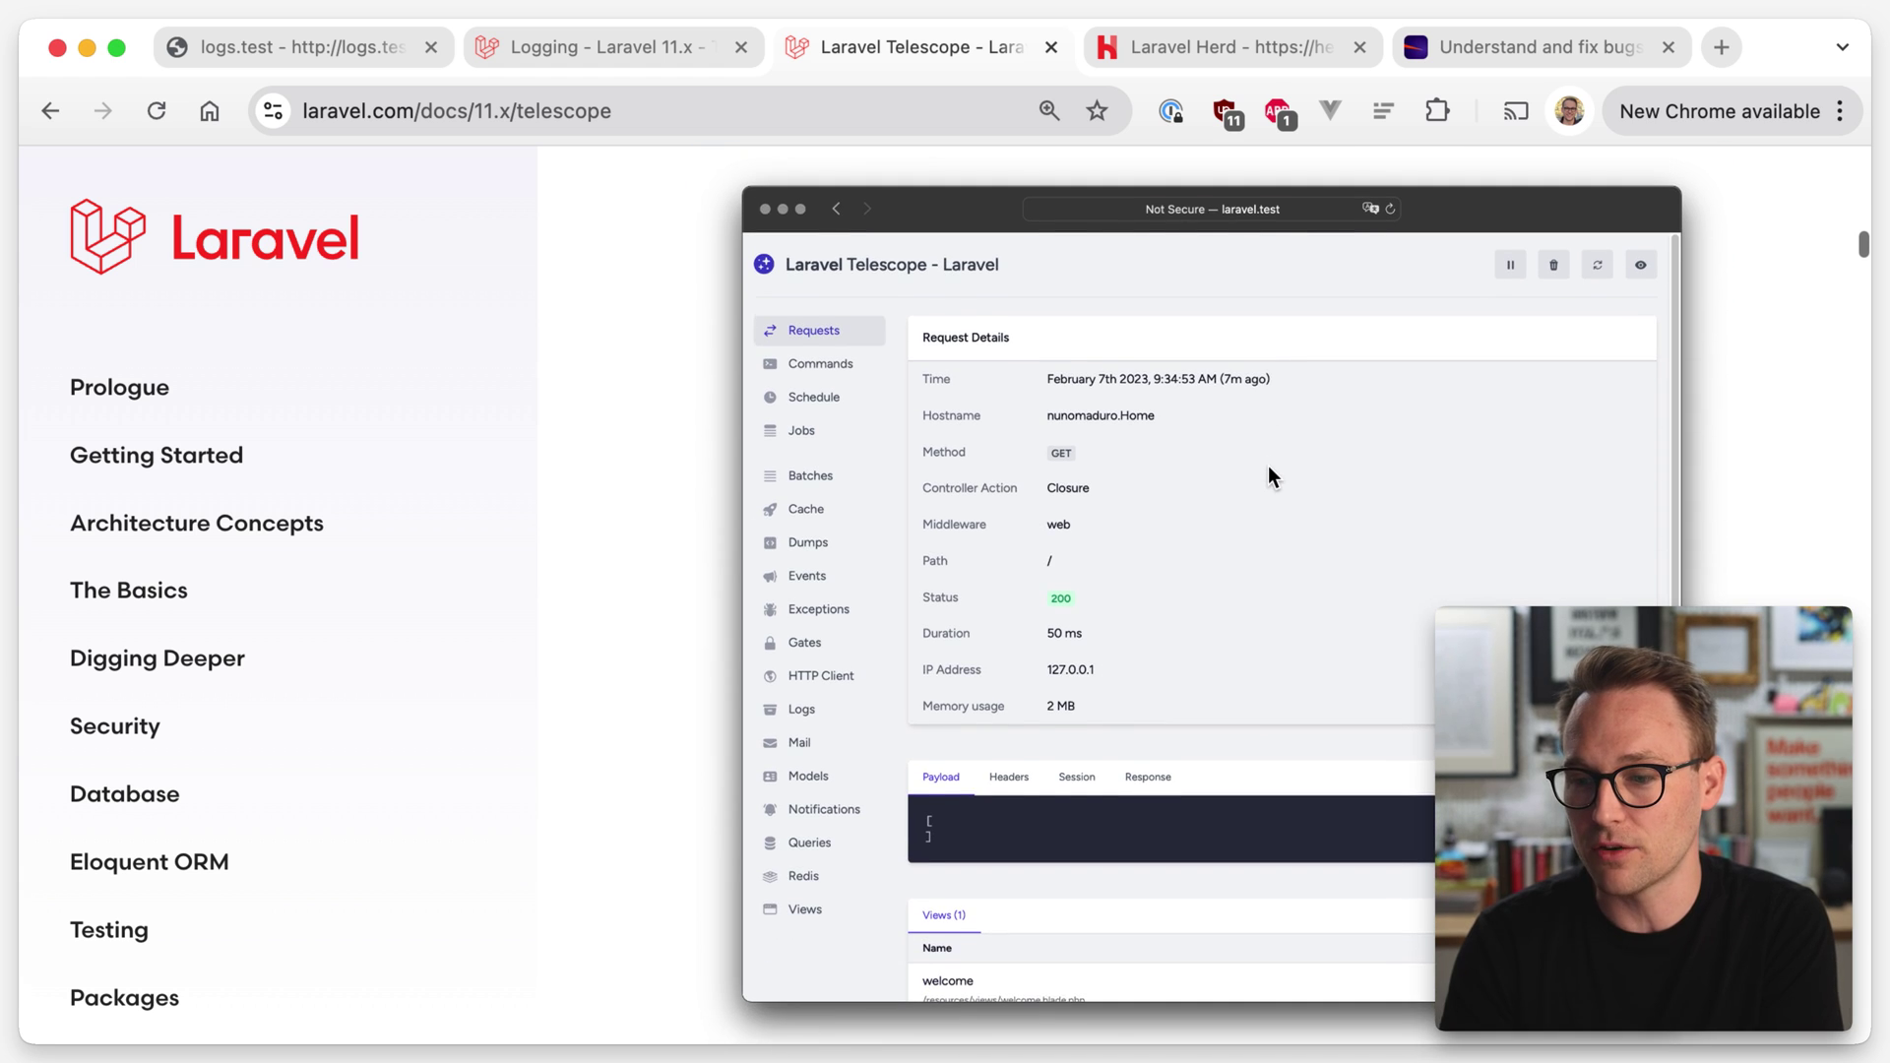
{"action": "scroll", "coordinate": [1269, 477], "scroll_direction": "up", "scroll_amount": 1}
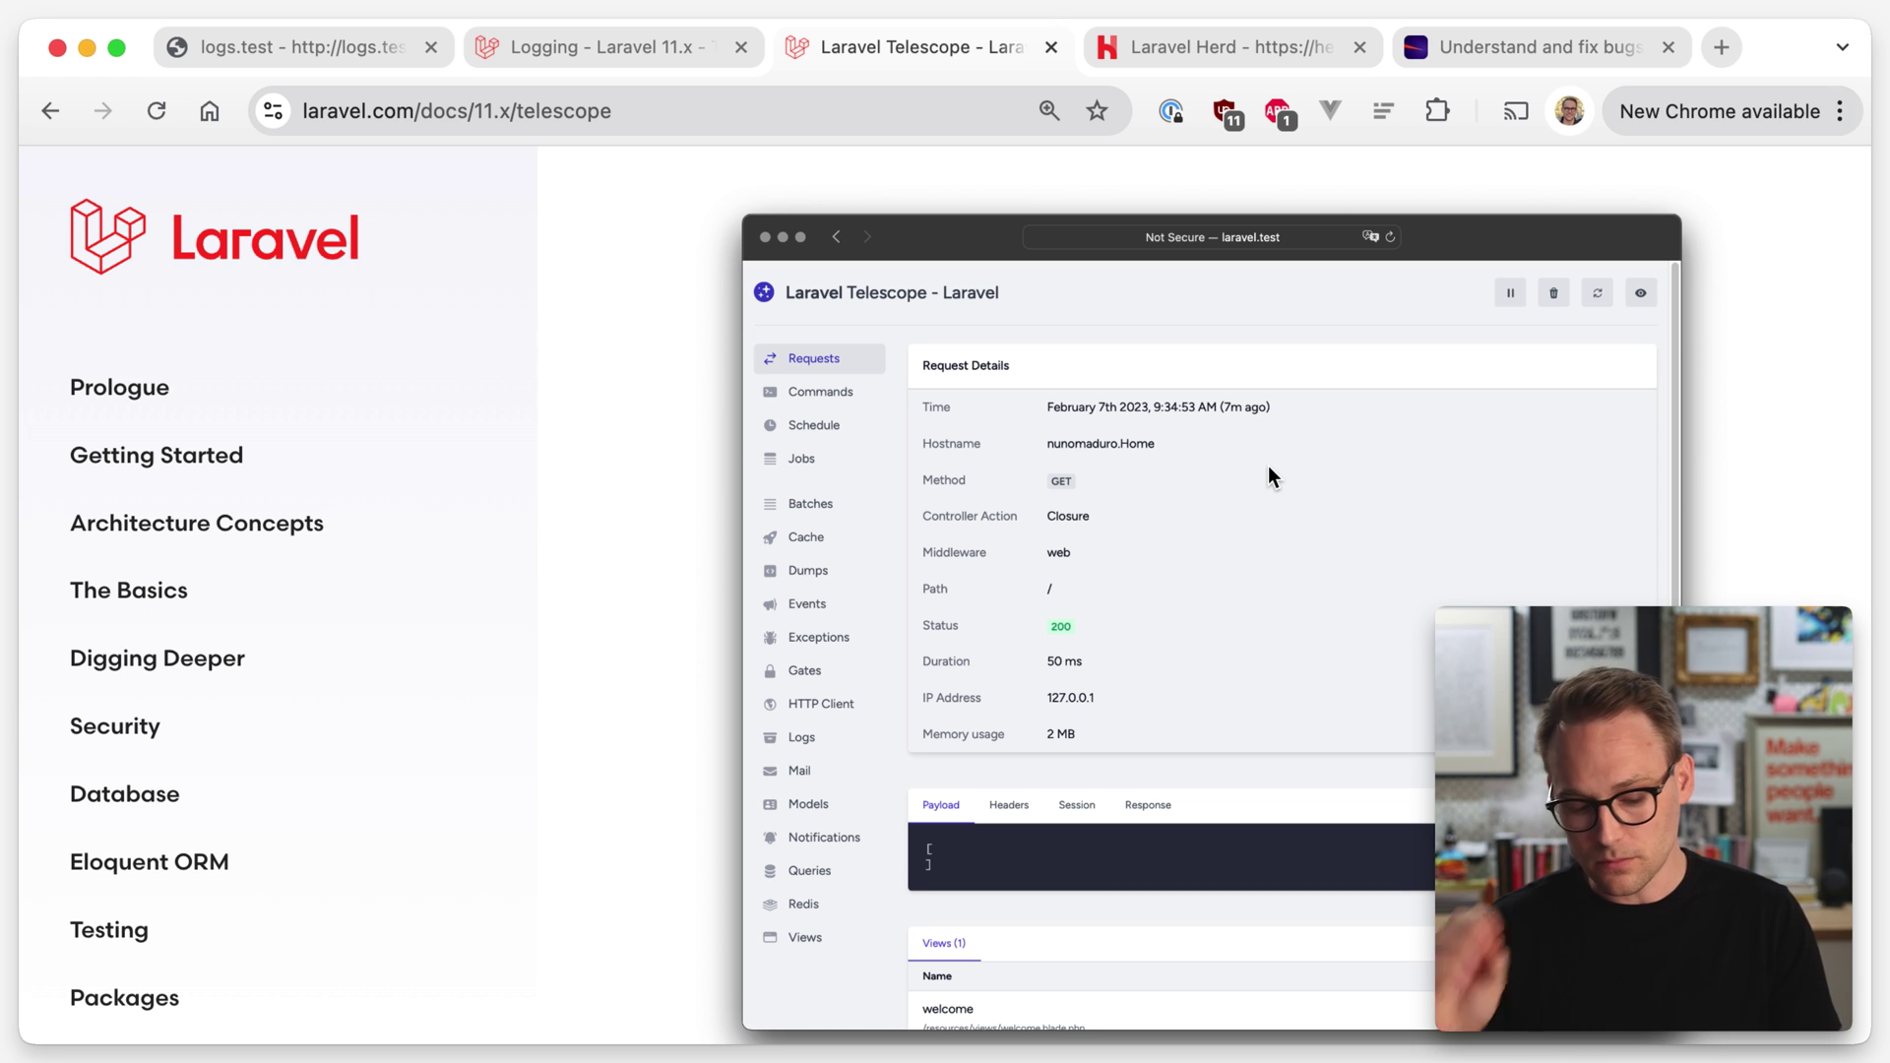
{"action": "key", "text": "ctrl+Tab"}
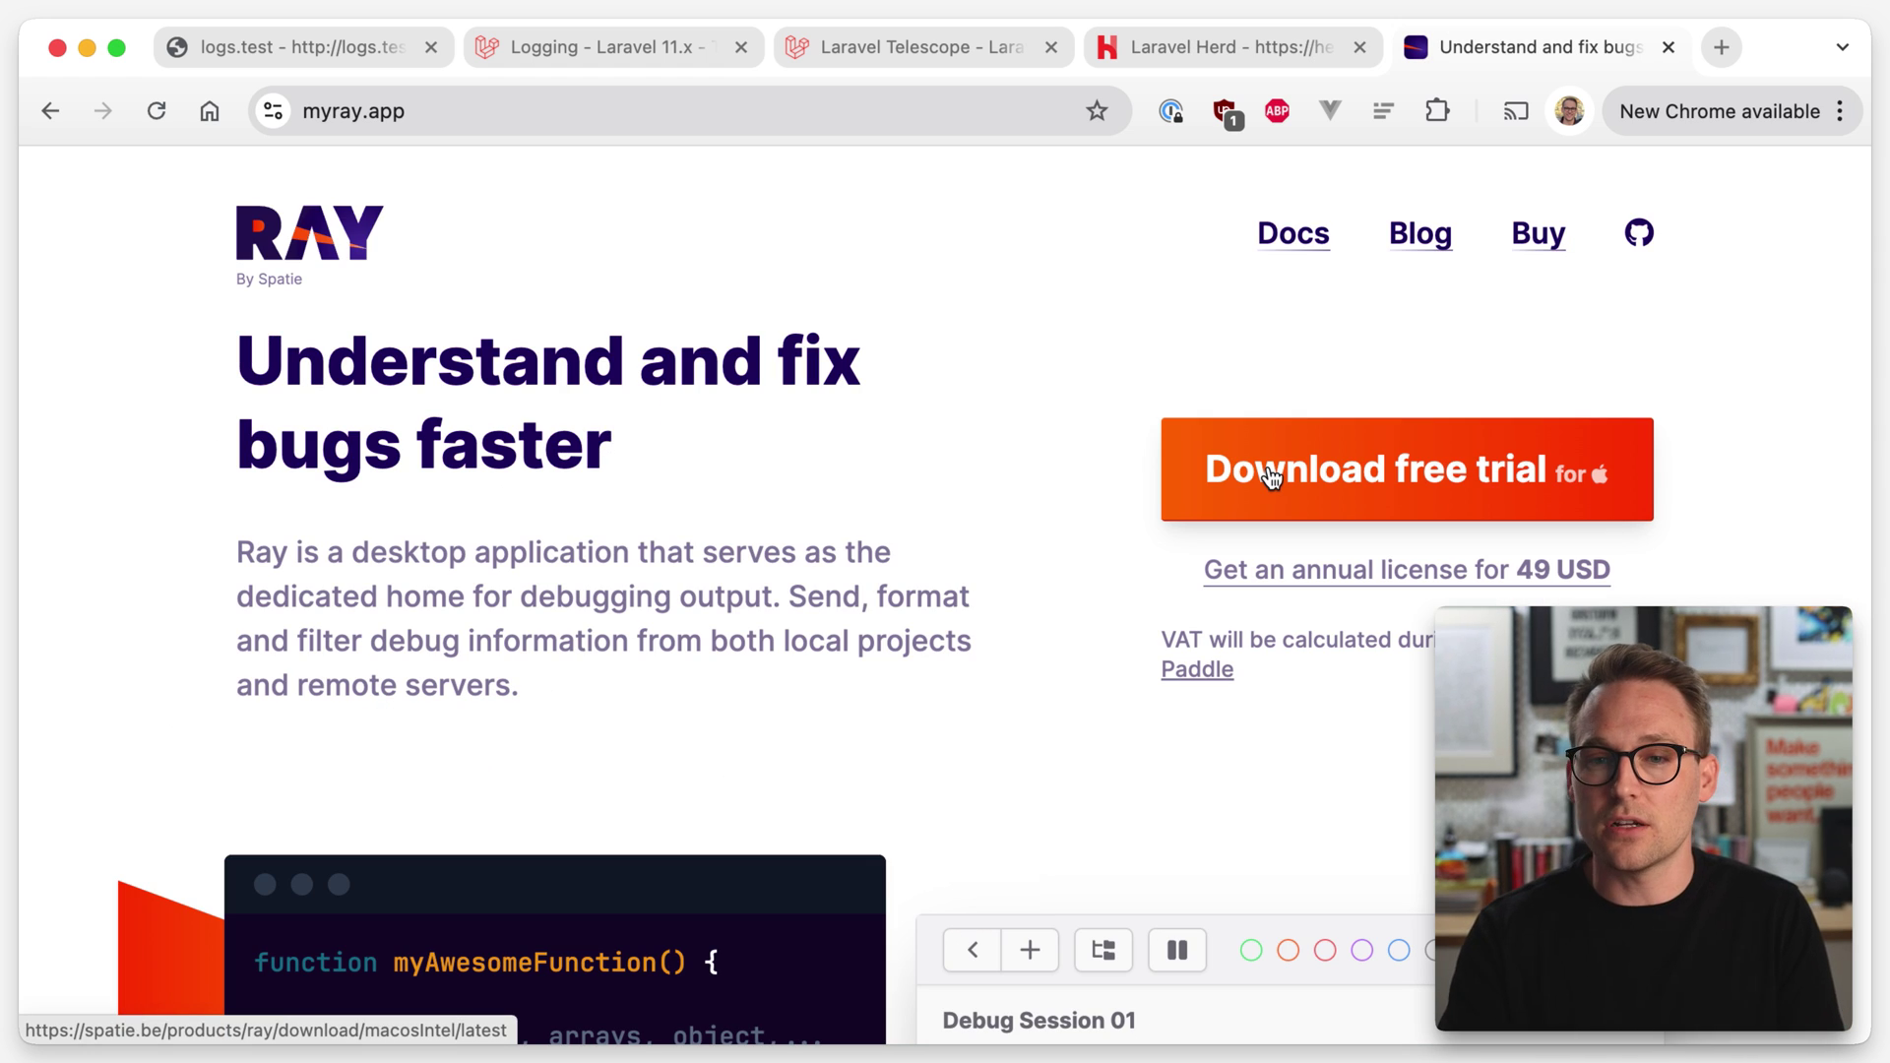
{"action": "scroll", "coordinate": [1092, 586], "scroll_direction": "down", "scroll_amount": 1}
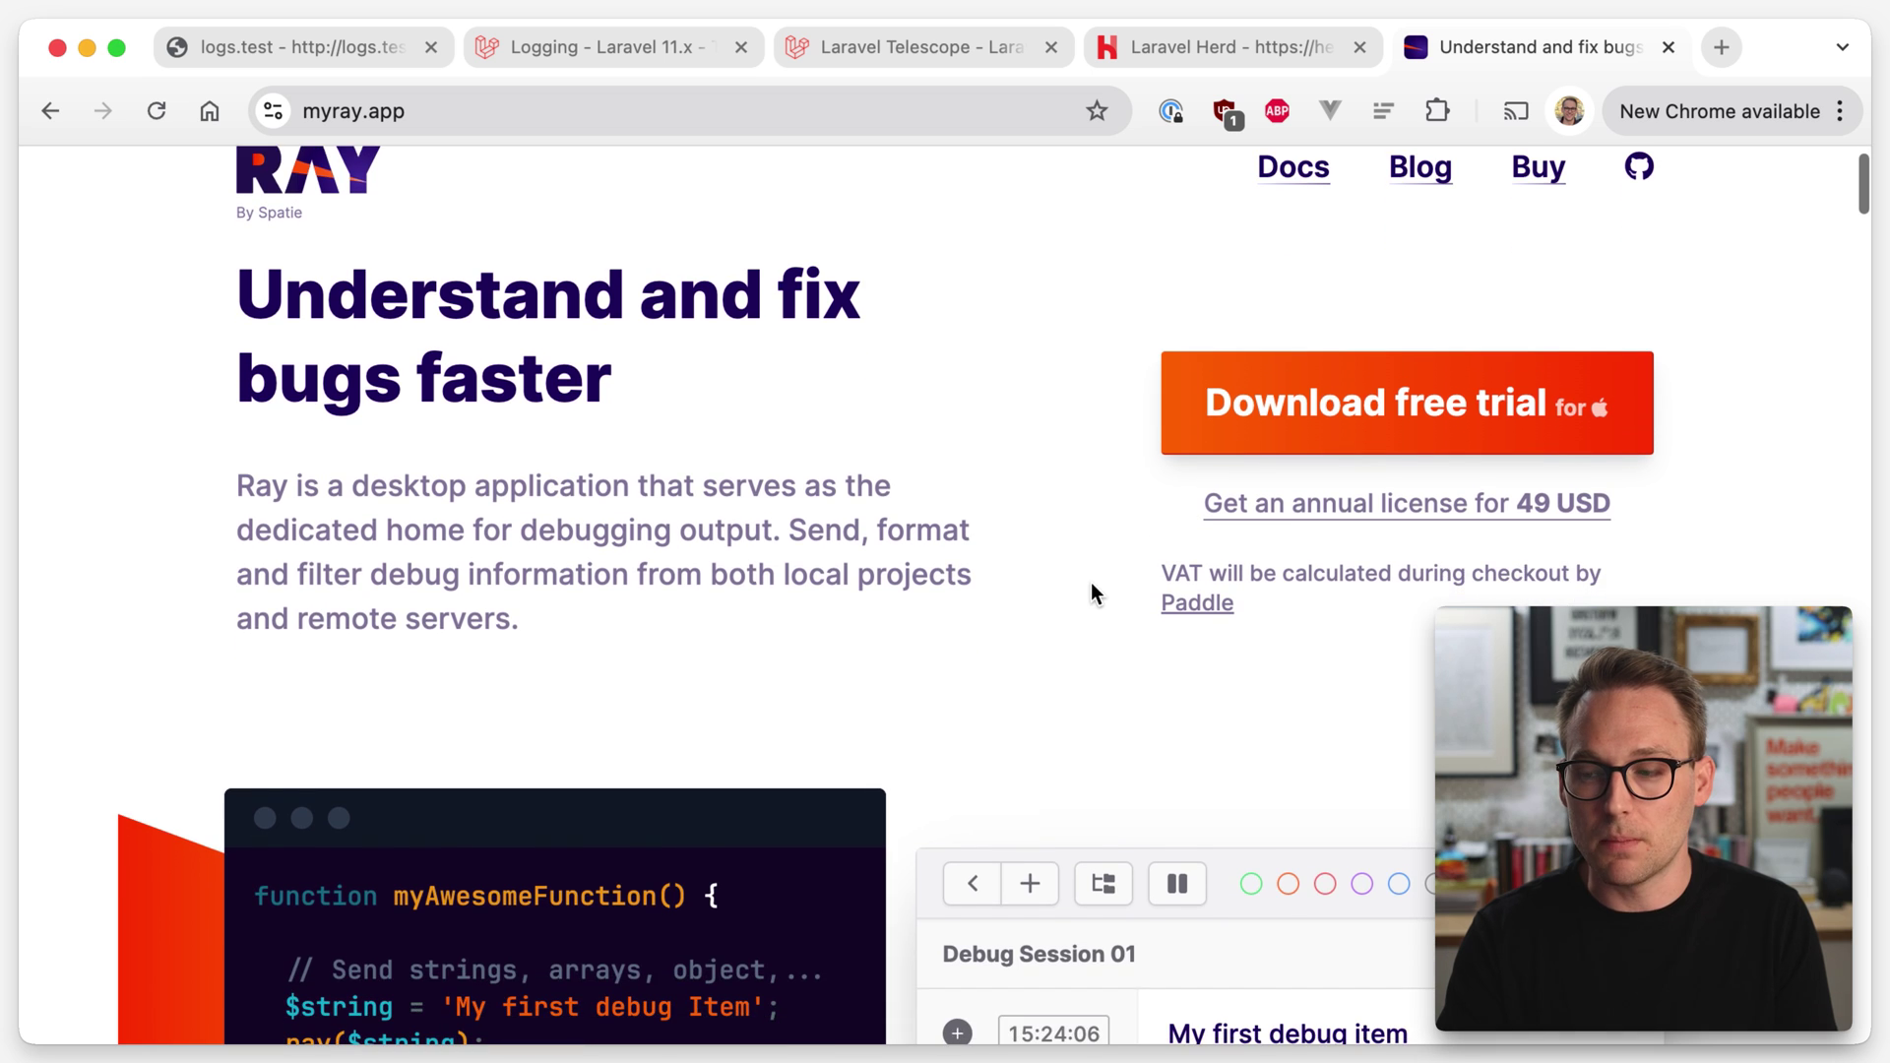
{"action": "scroll", "coordinate": [1091, 593], "scroll_direction": "up", "scroll_amount": 1}
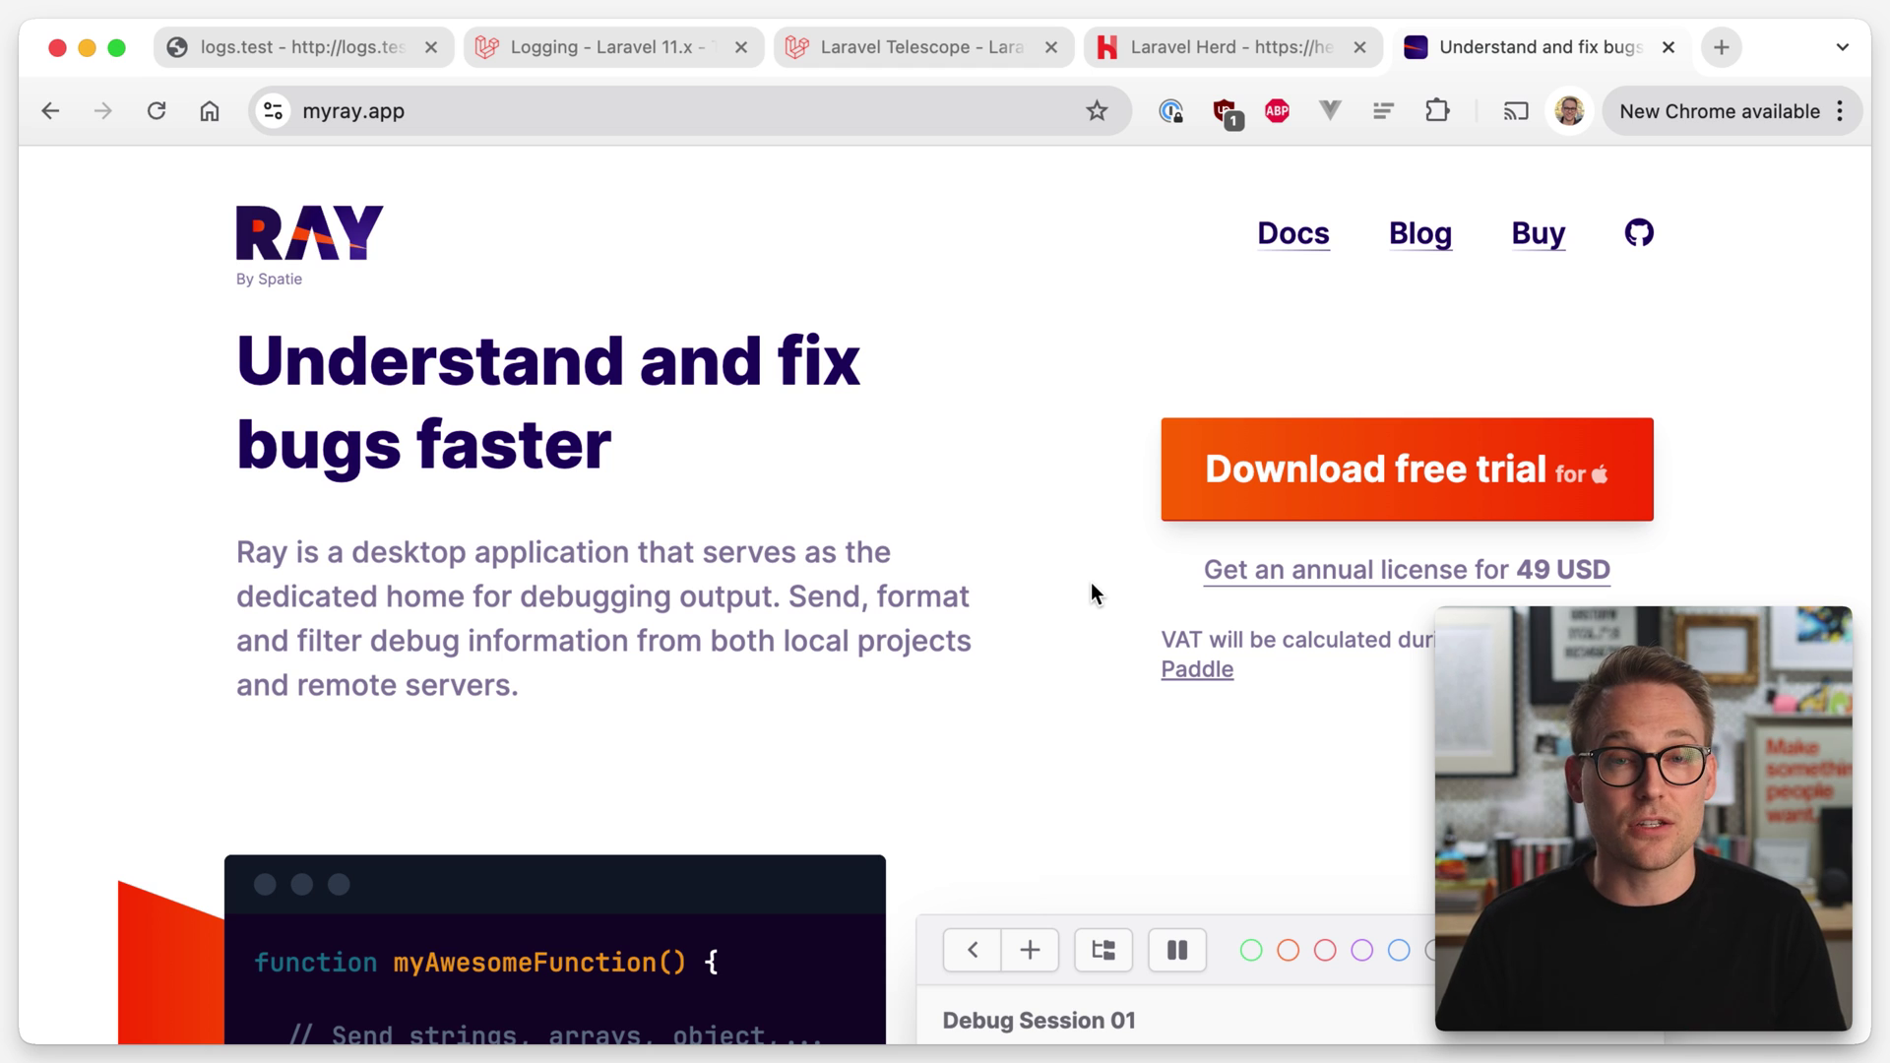
Return from the Ray homepage to the Laravel Telescope documentation tab.
{"action": "key", "text": "ctrl+shift+Tab"}
{"action": "key", "text": "ctrl+shift+Tab"}
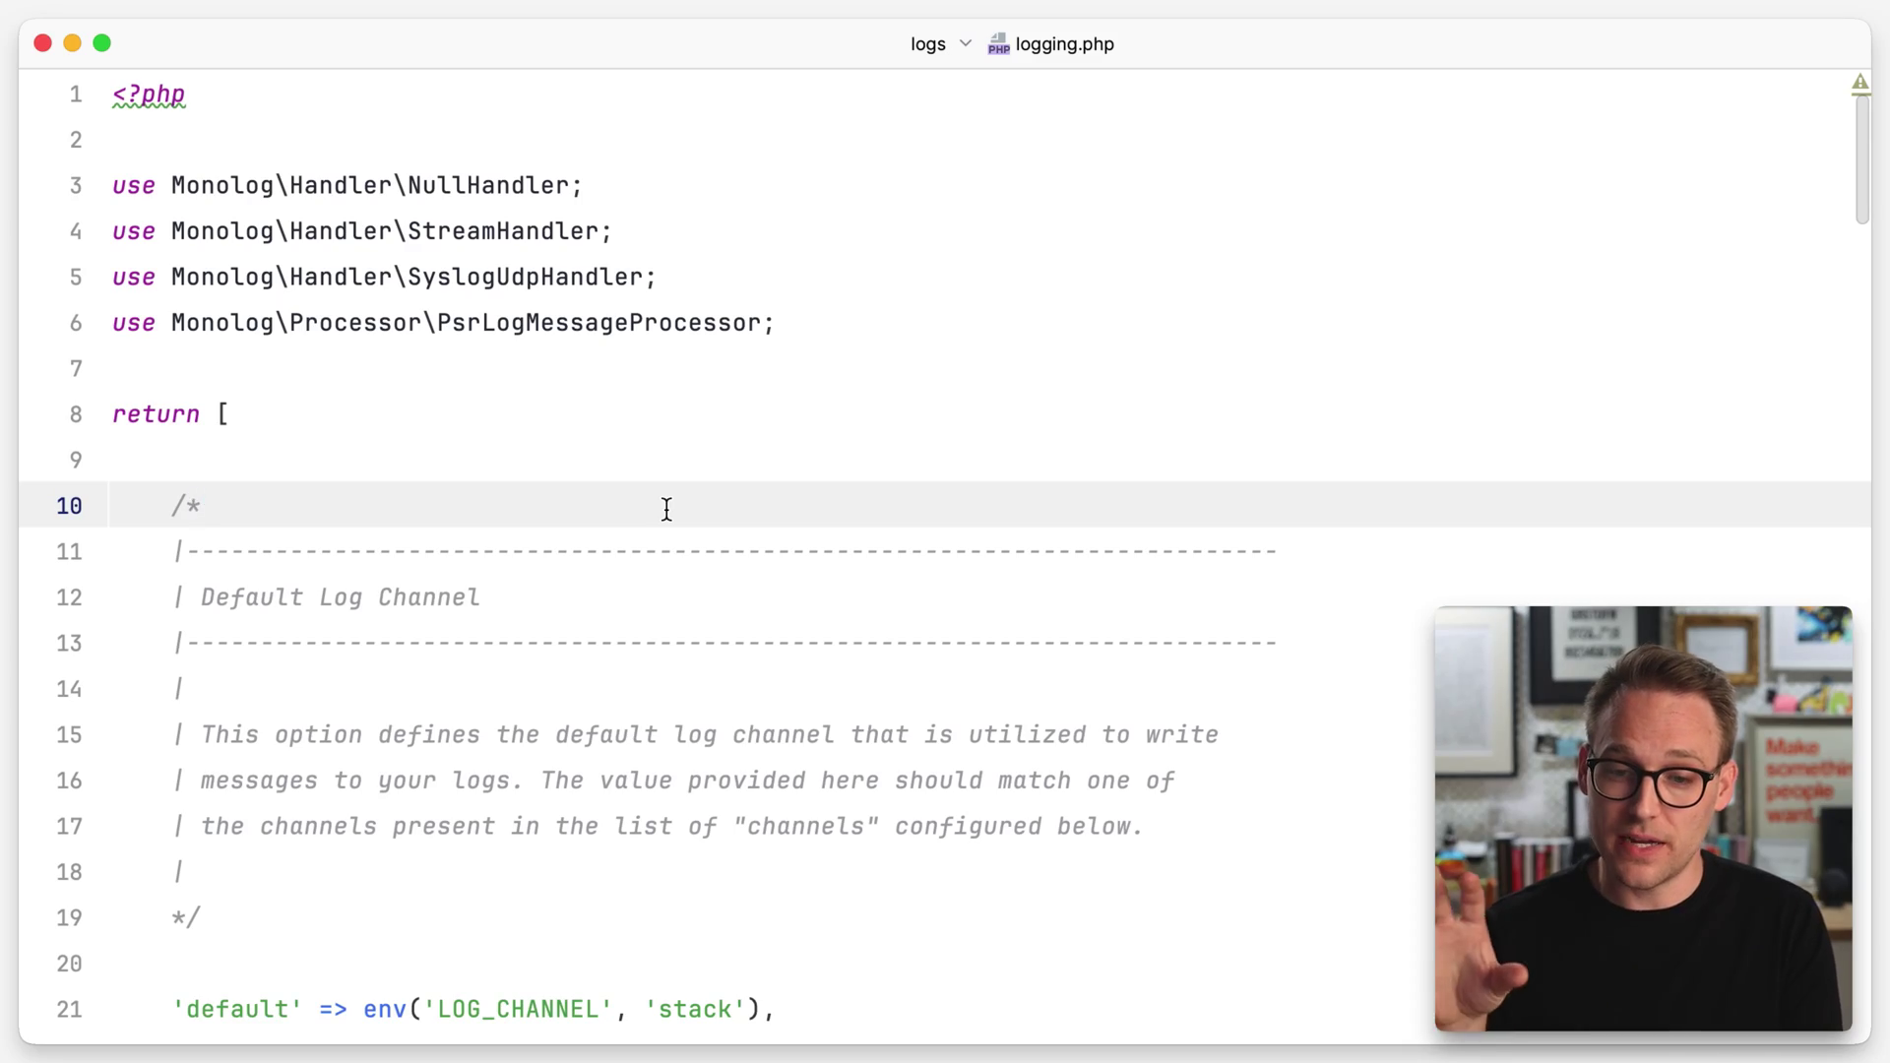
{"action": "scroll", "coordinate": [666, 510], "scroll_direction": "down", "scroll_amount": 3}
{"action": "scroll", "coordinate": [666, 510], "scroll_direction": "down", "scroll_amount": 2}
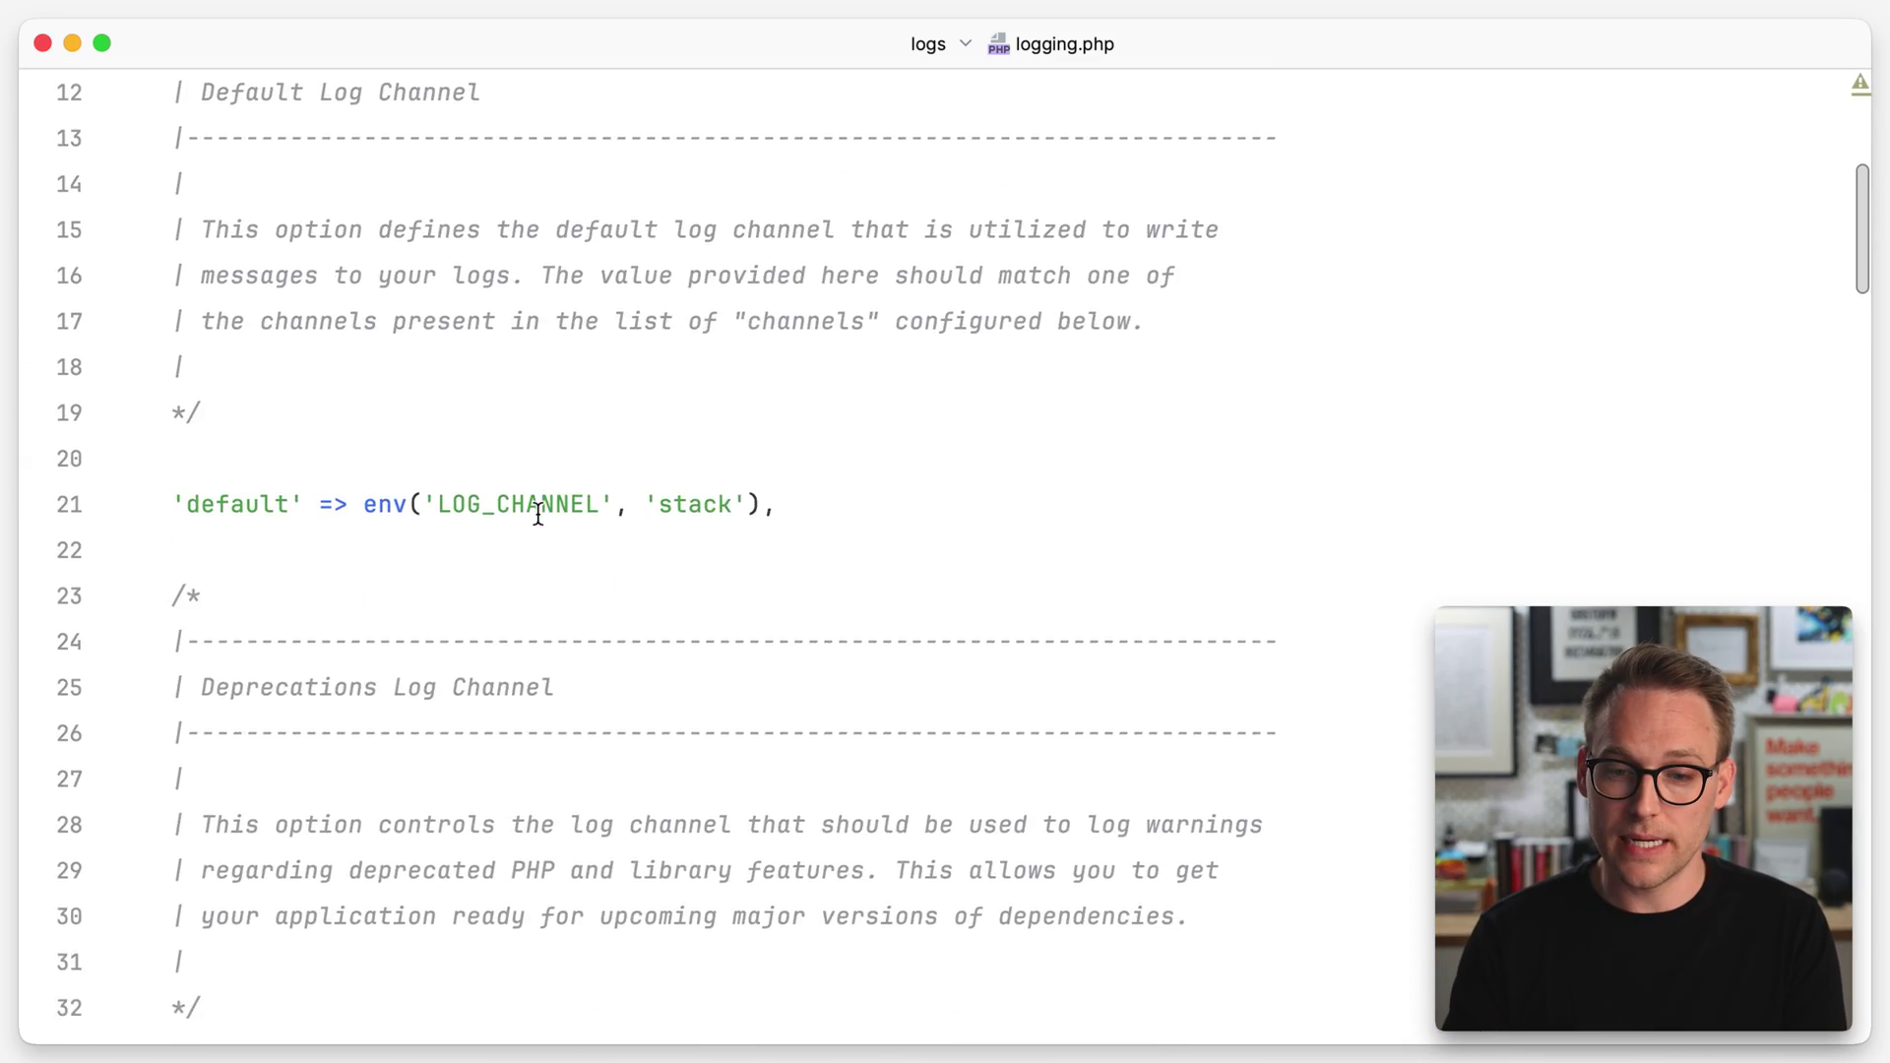
{"action": "scroll", "coordinate": [536, 506], "scroll_direction": "down", "scroll_amount": 4}
{"action": "scroll", "coordinate": [537, 506], "scroll_direction": "down", "scroll_amount": 4}
{"action": "scroll", "coordinate": [535, 518], "scroll_direction": "down", "scroll_amount": 5}
{"action": "scroll", "coordinate": [536, 516], "scroll_direction": "down", "scroll_amount": 4}
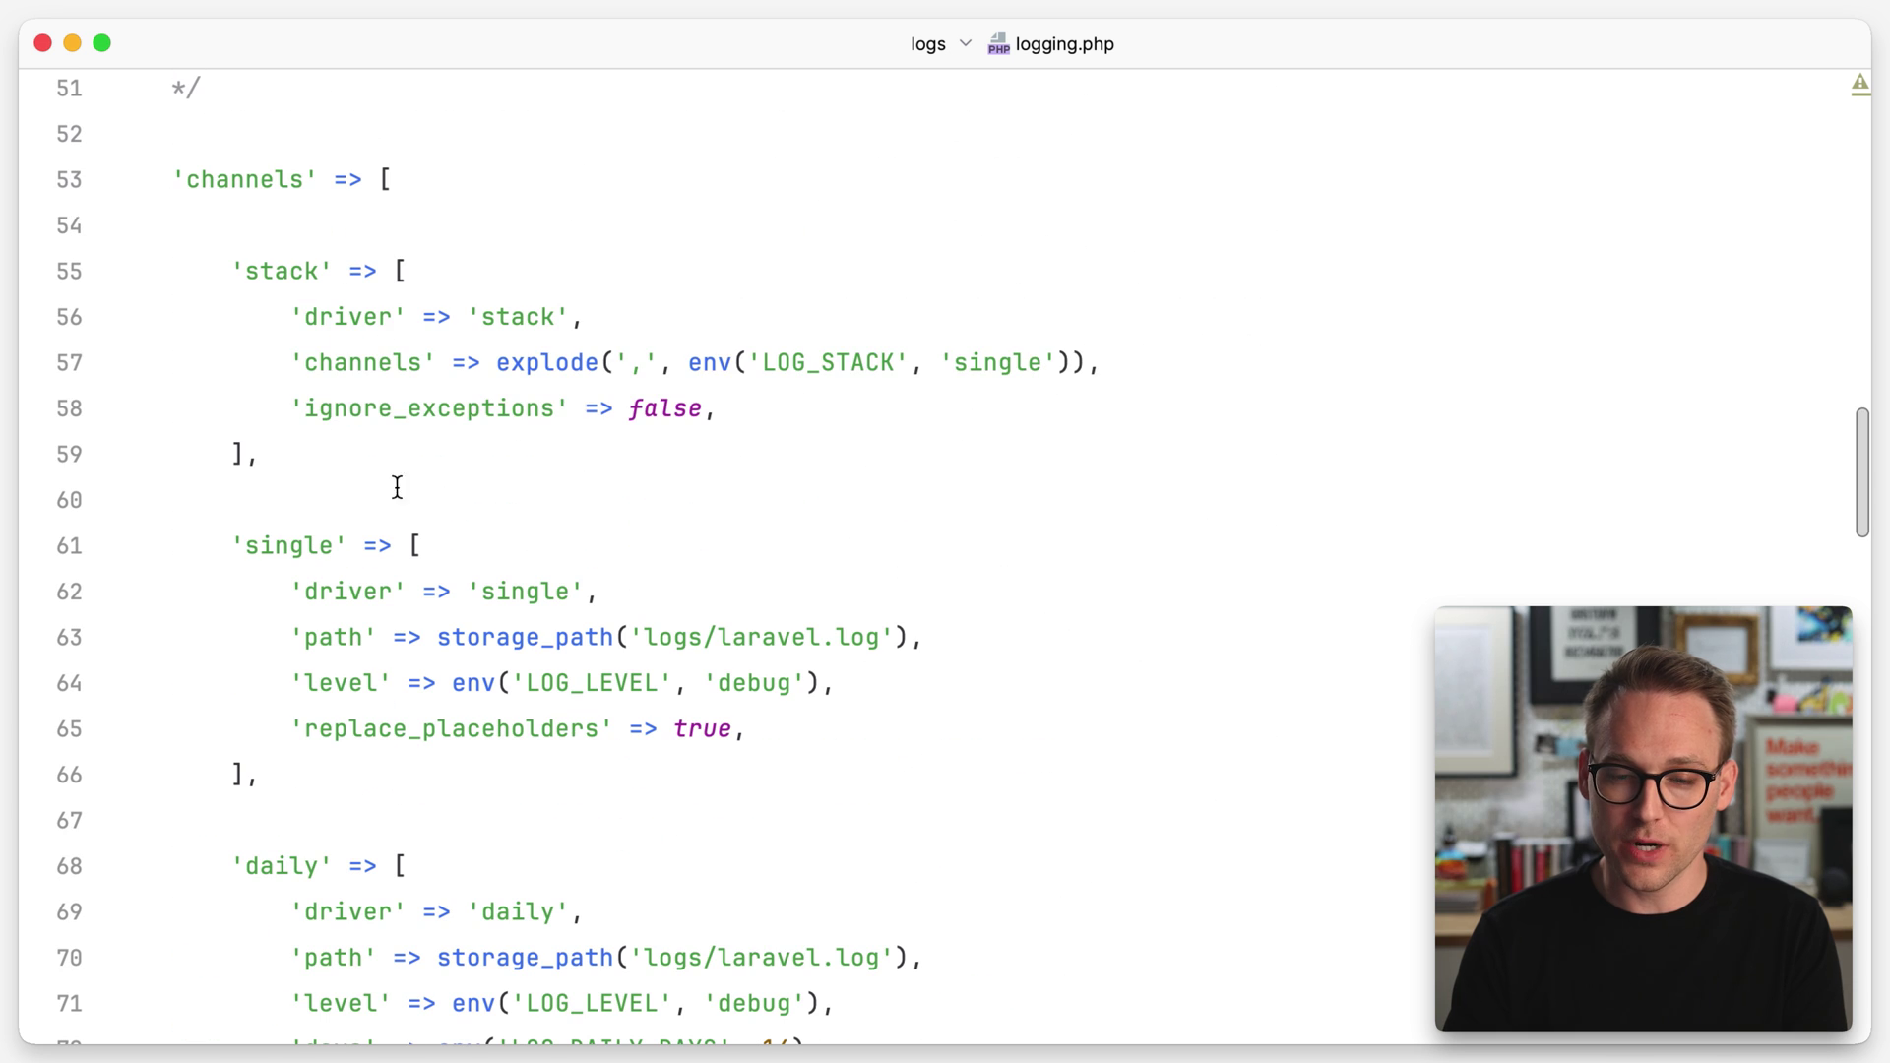
Review the stack and single channel blocks in logging.php, highlighting the 'single' channel name.
{"action": "mouse_move", "coordinate": [396, 495]}
{"action": "left_mouse_down"}
{"action": "mouse_move", "coordinate": [202, 364]}
{"action": "mouse_move", "coordinate": [332, 673]}
{"action": "left_mouse_up"}
{"action": "left_click", "coordinate": [204, 362]}
{"action": "scroll", "coordinate": [248, 424], "scroll_direction": "down", "scroll_amount": 2}
{"action": "left_click", "coordinate": [336, 648]}
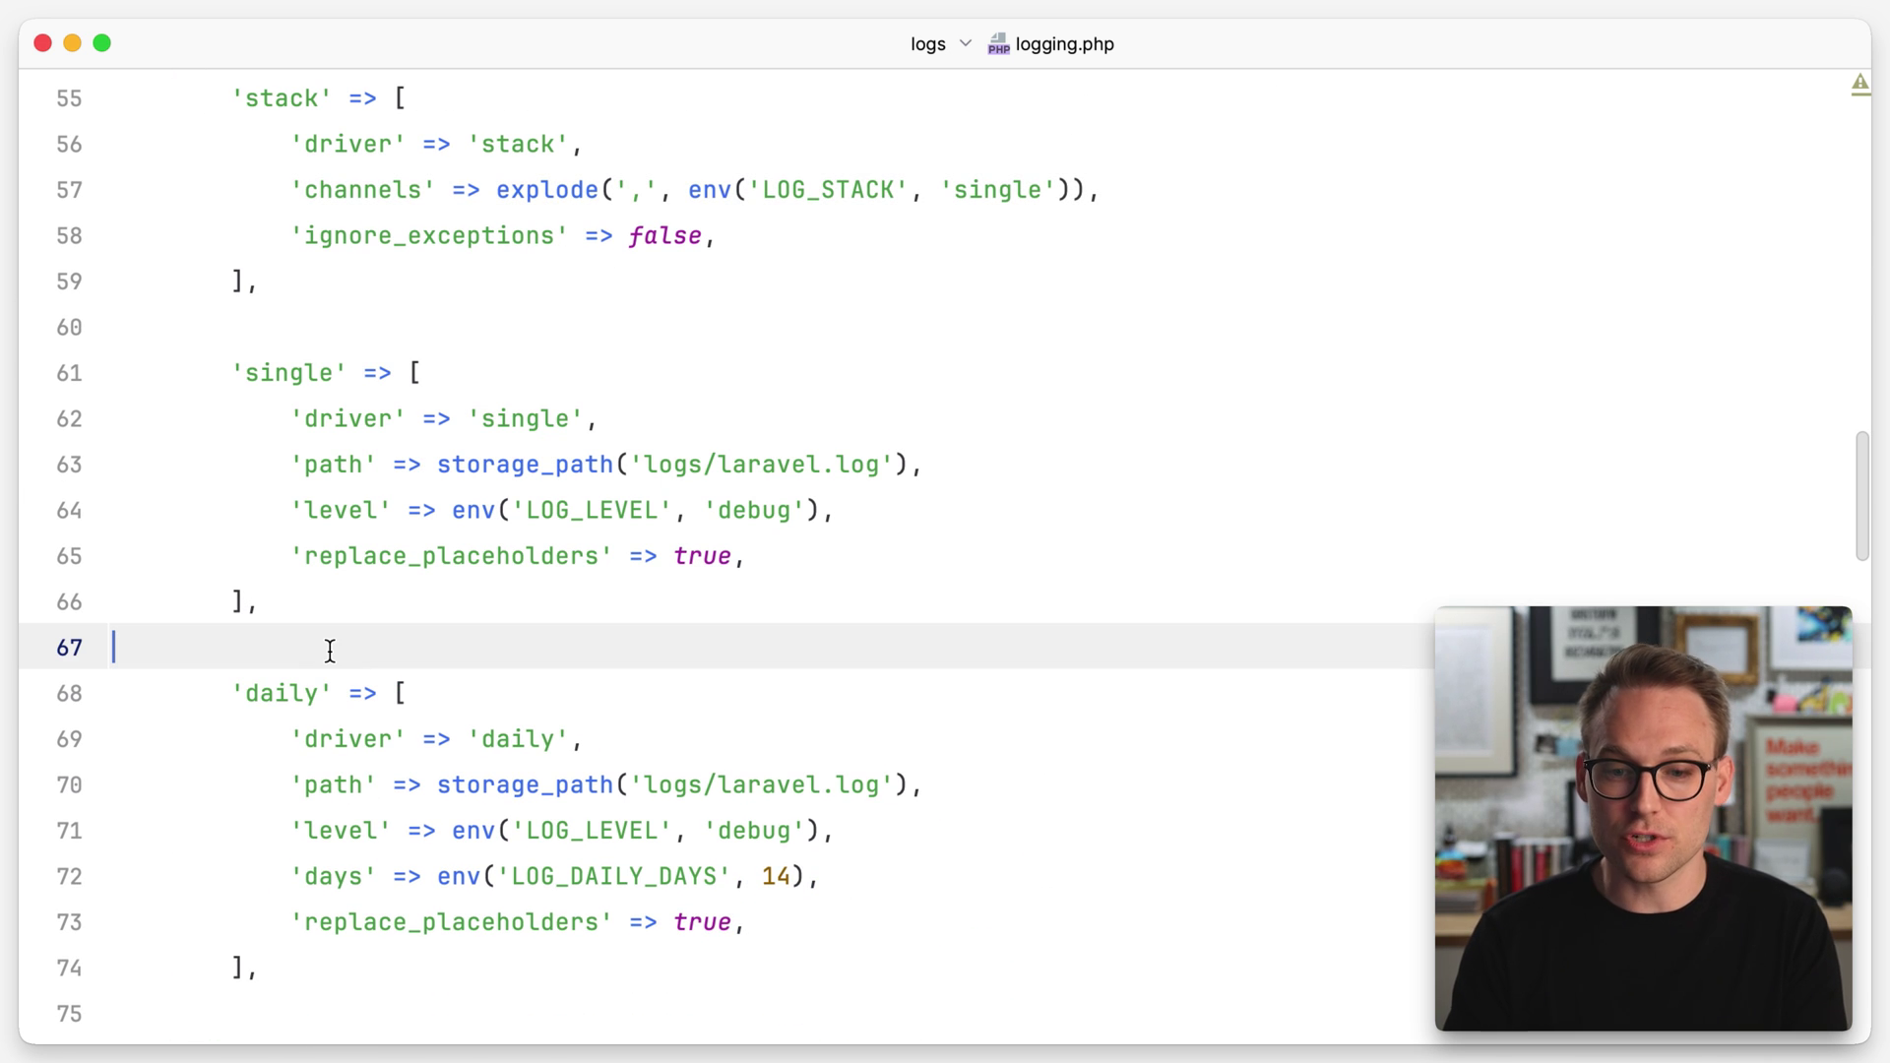
{"action": "double_click", "coordinate": [301, 369]}
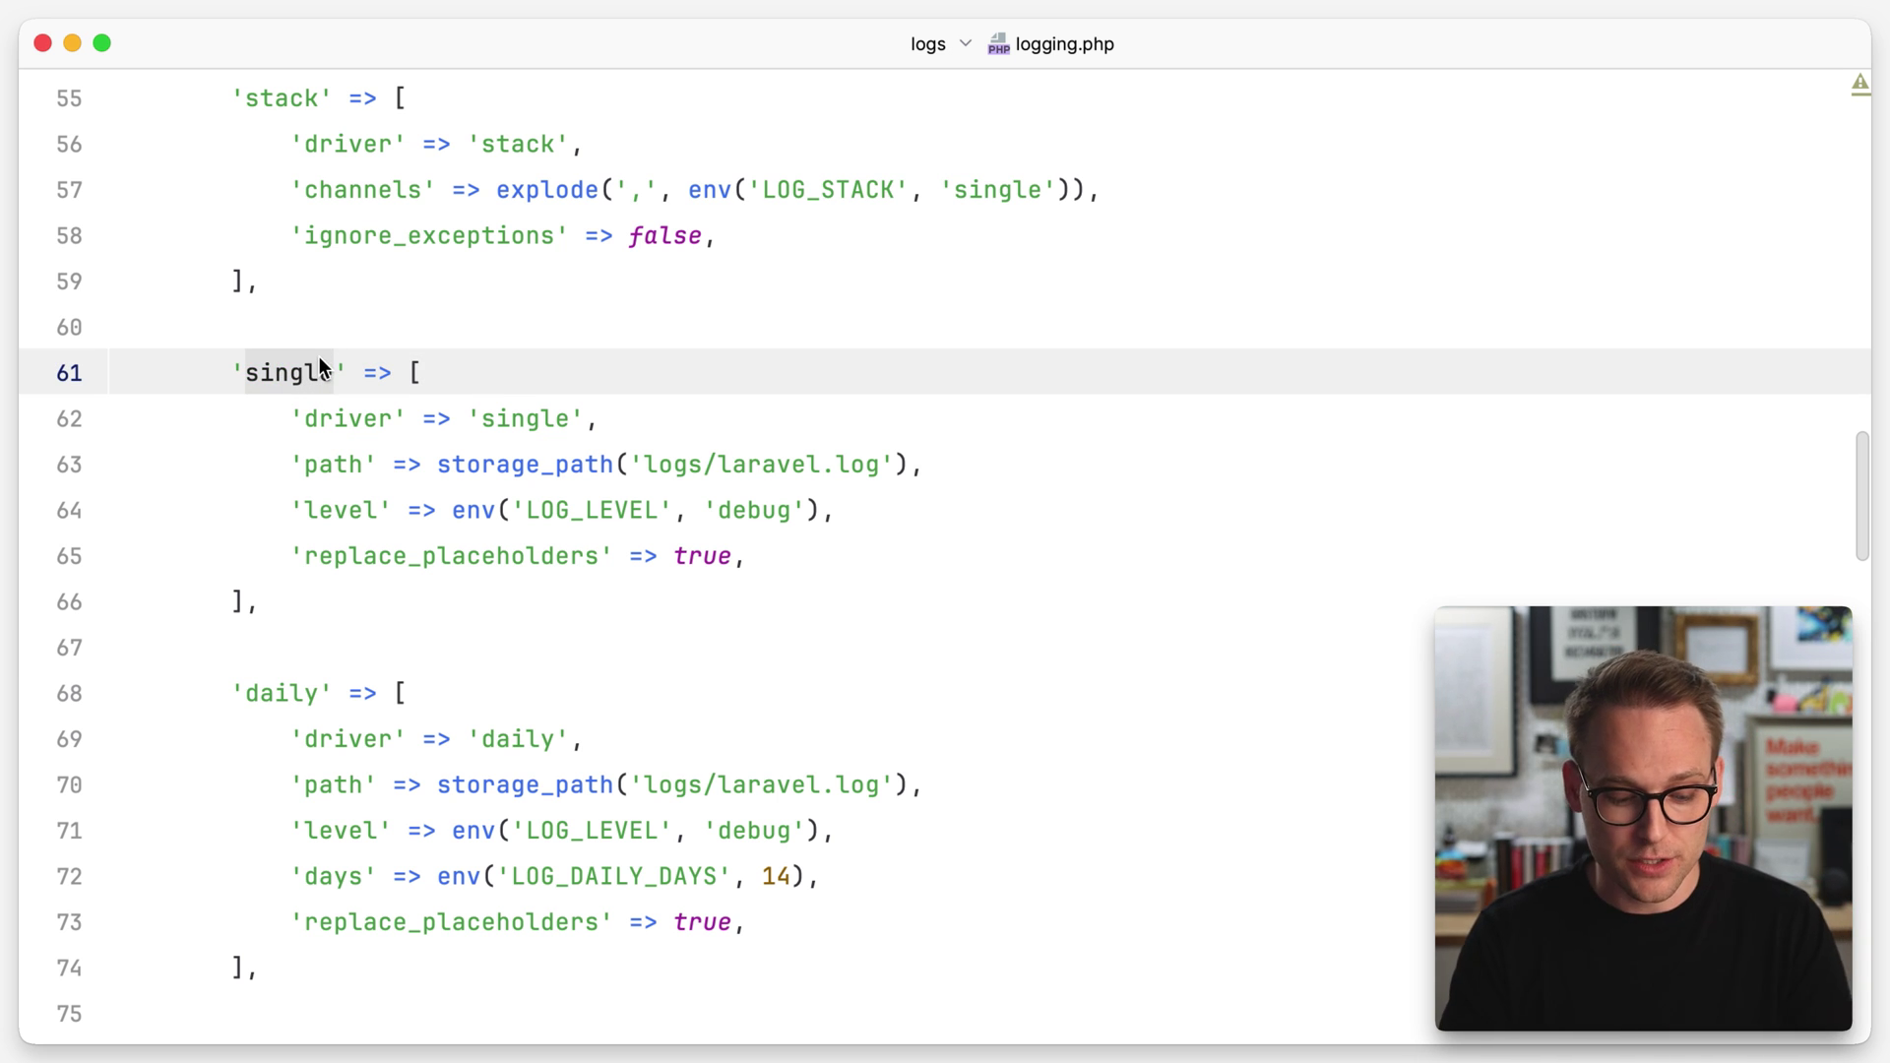
Open web.php from recent files and insert a blank line in the /error route.
{"action": "key", "text": "super+e"}
{"action": "type", "text": "web"}
{"action": "key", "text": "Return"}
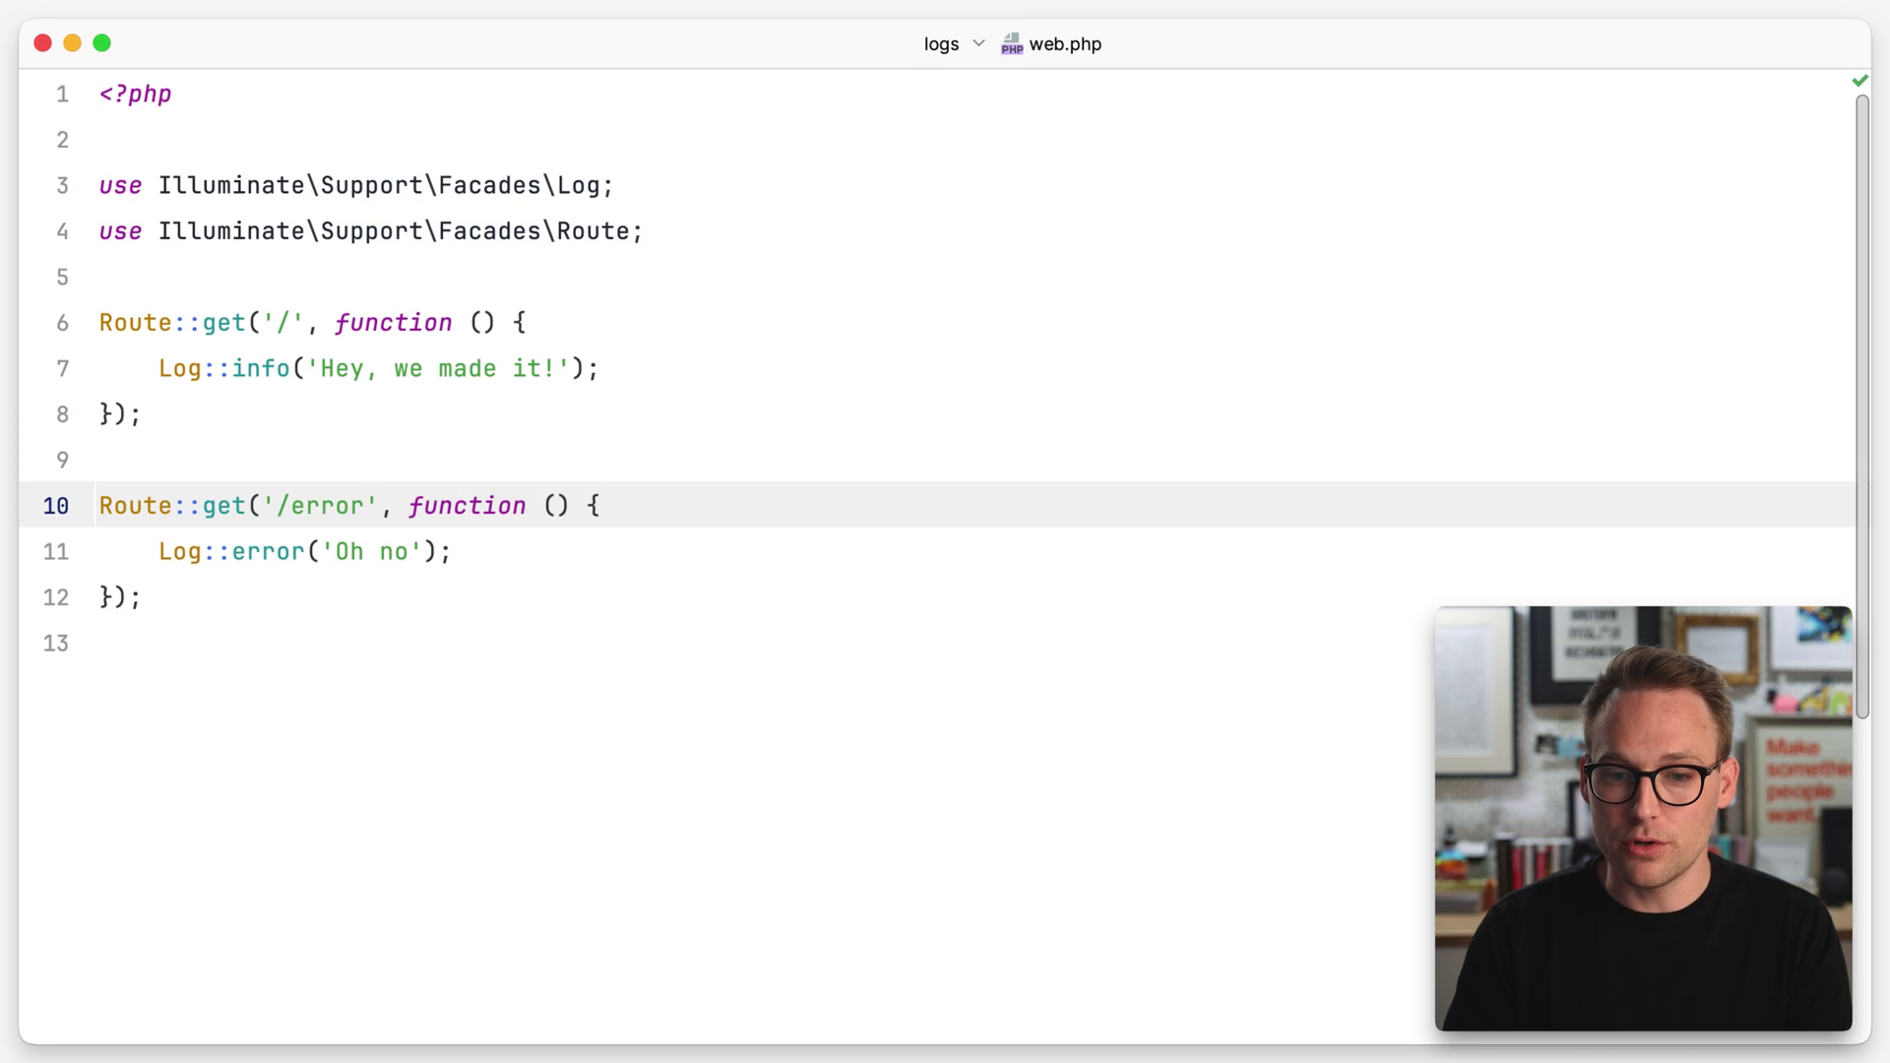
{"action": "key", "text": "Return"}
{"action": "type", "text": "Log::c"}
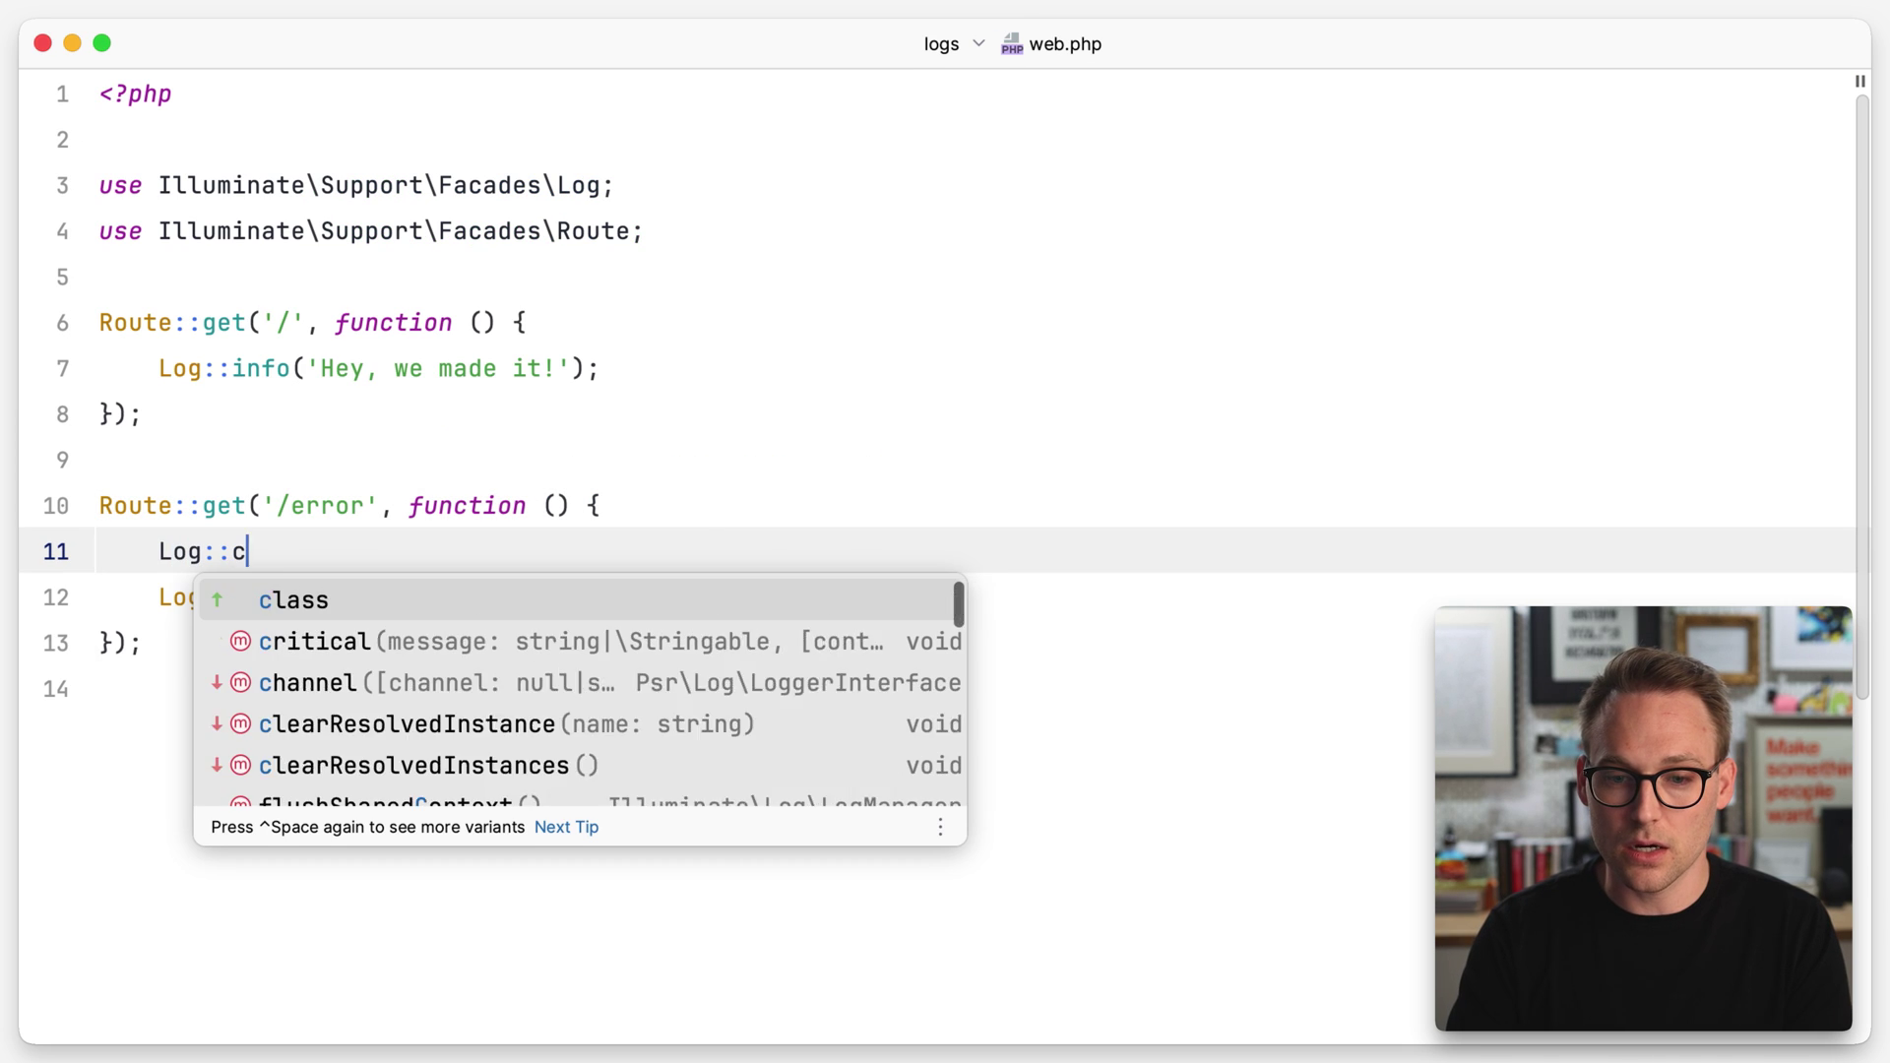
{"action": "type", "text": "ha"}
Write a trial Log::channel('emergency')->info('') line using completions.
{"action": "key", "text": "Return"}
{"action": "type", "text": "'sing"}
{"action": "key", "text": "Return"}
{"action": "key", "text": "alt+shift+Left"}
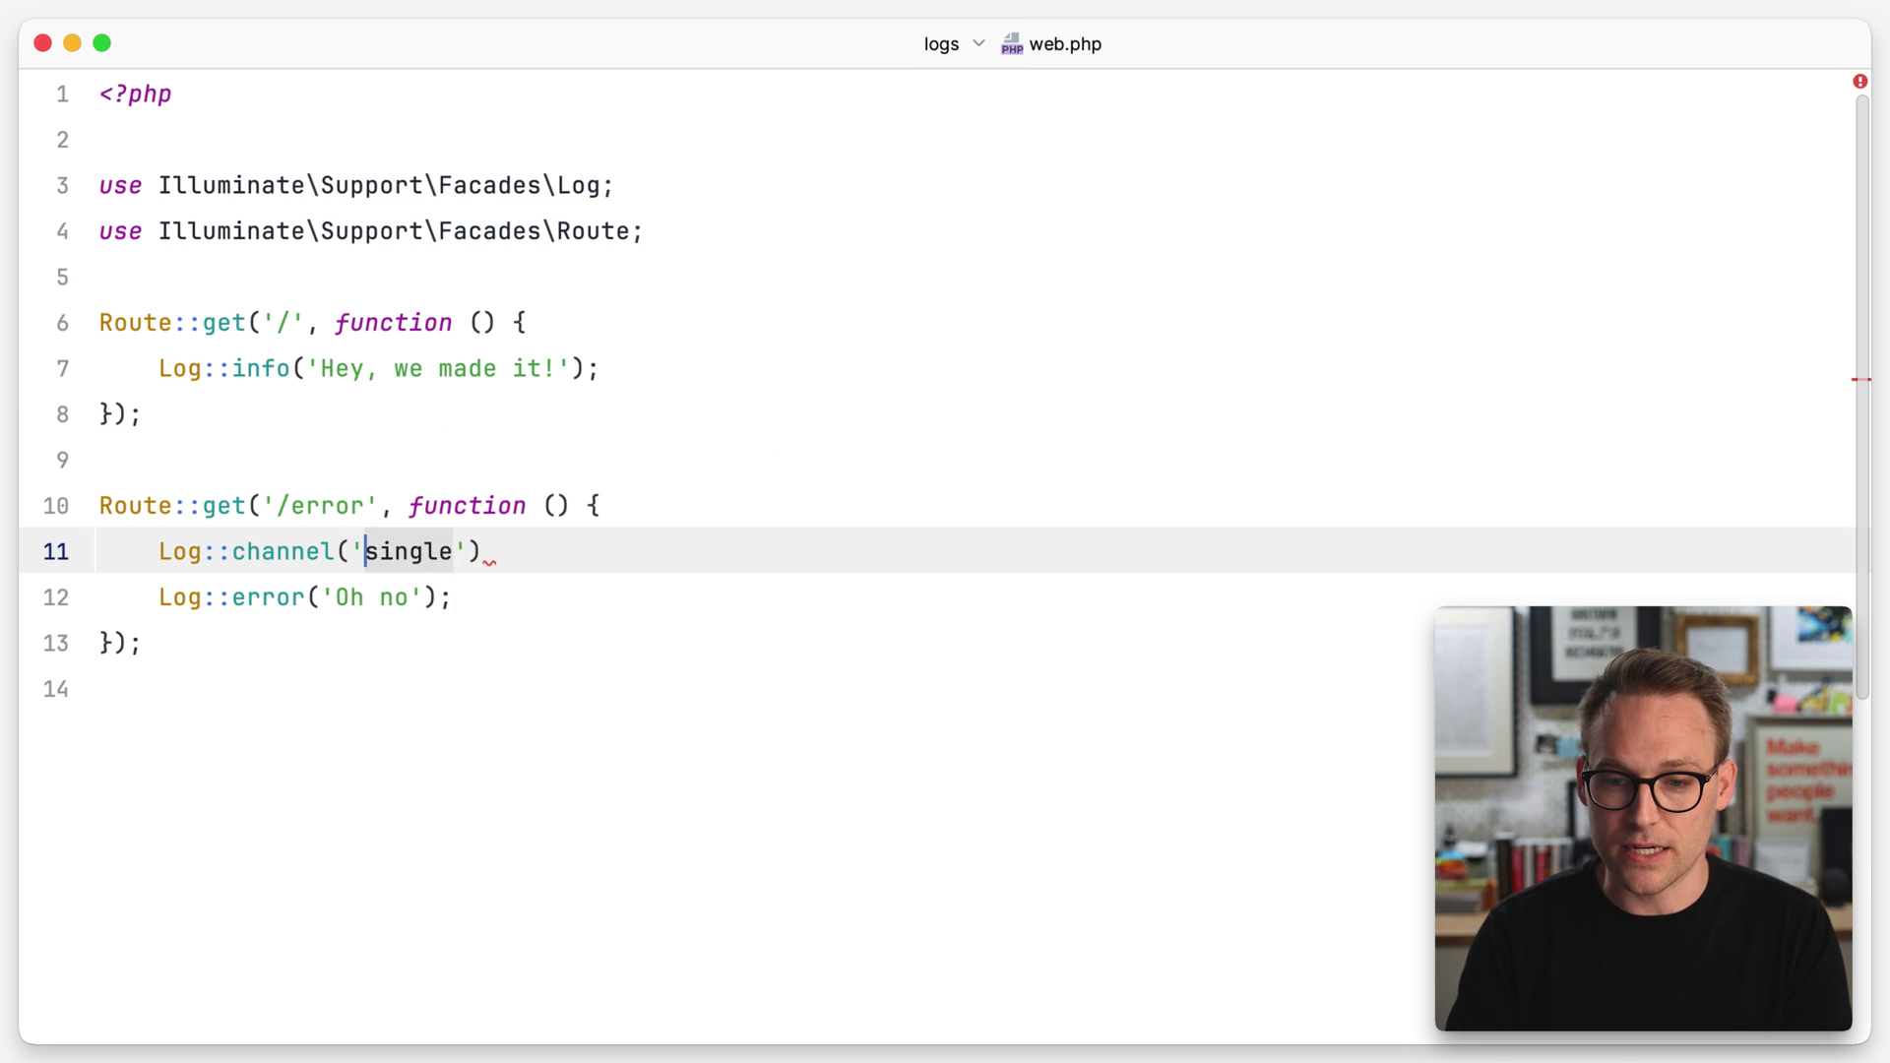
{"action": "type", "text": "sla"}
{"action": "key", "text": "Return"}
{"action": "key", "text": "alt+shift+Left"}
{"action": "type", "text": "emer"}
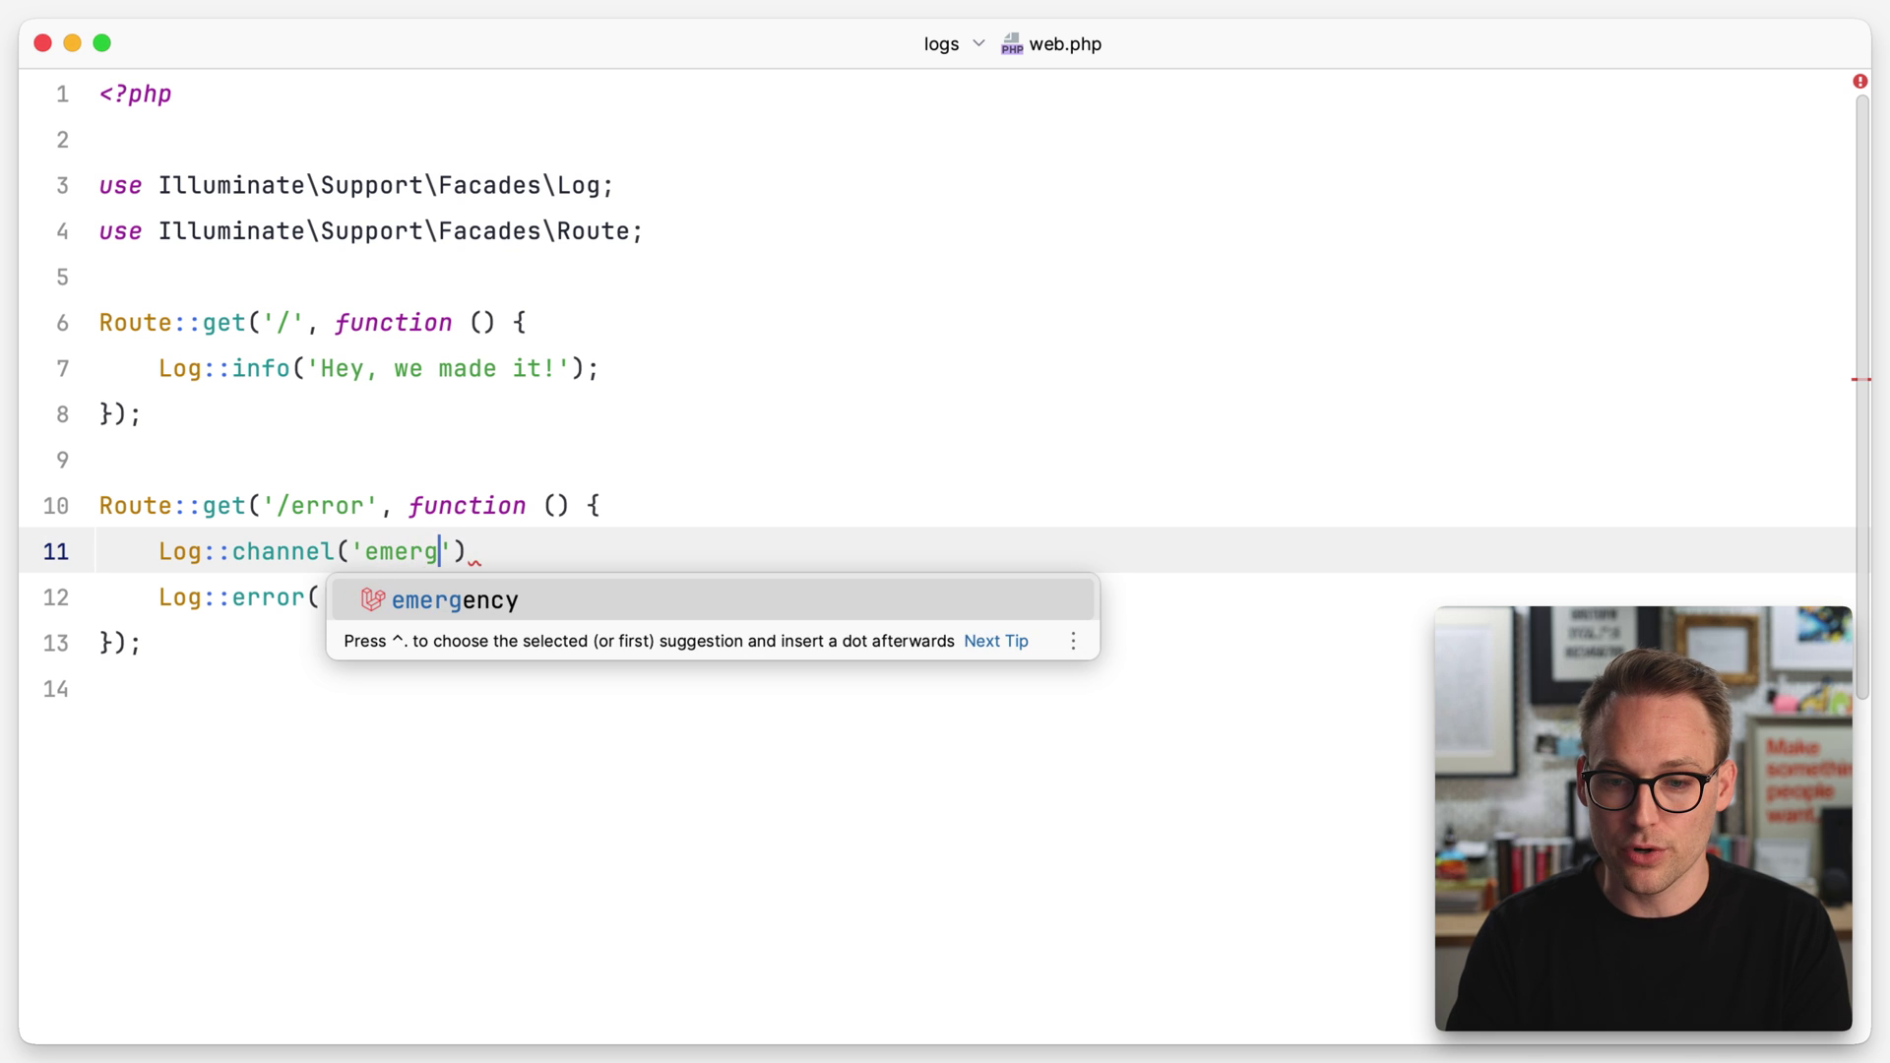
{"action": "key", "text": "Return"}
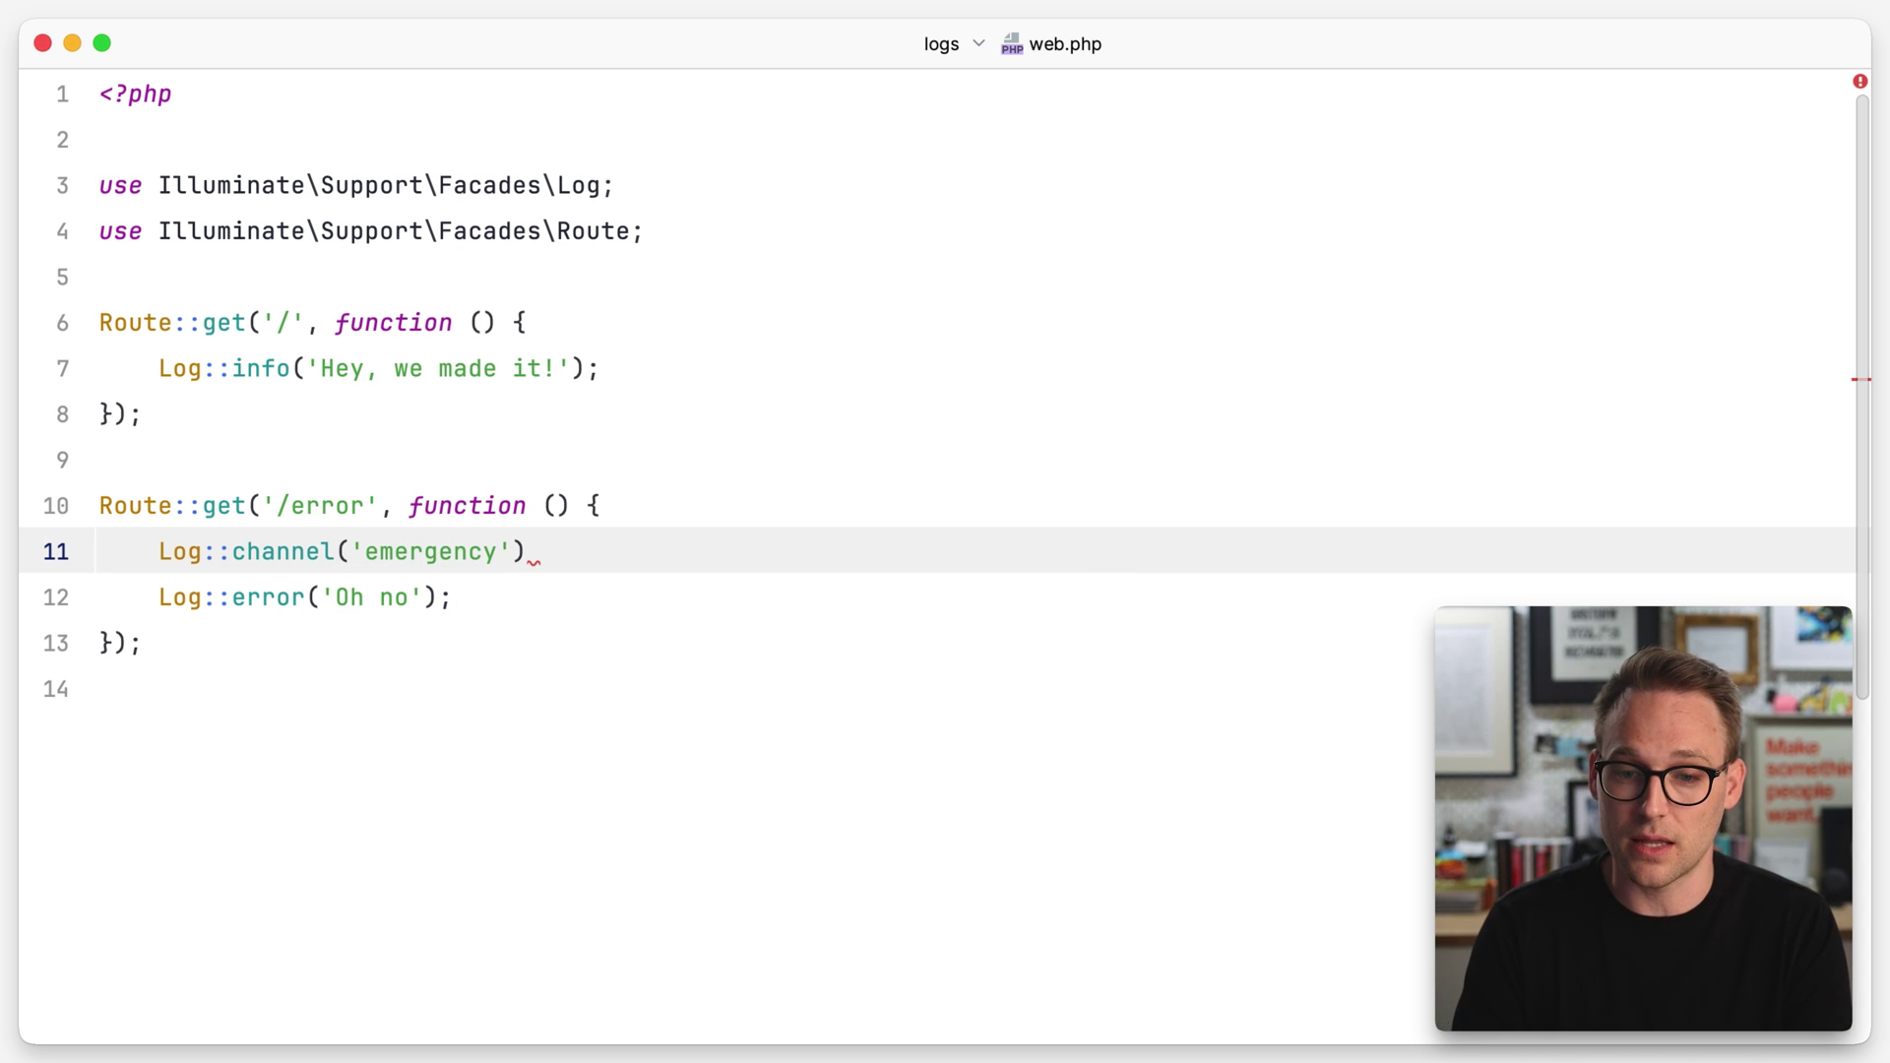
{"action": "type", "text": "->in"}
{"action": "key", "text": "Return"}
{"action": "type", "text": "'');"}
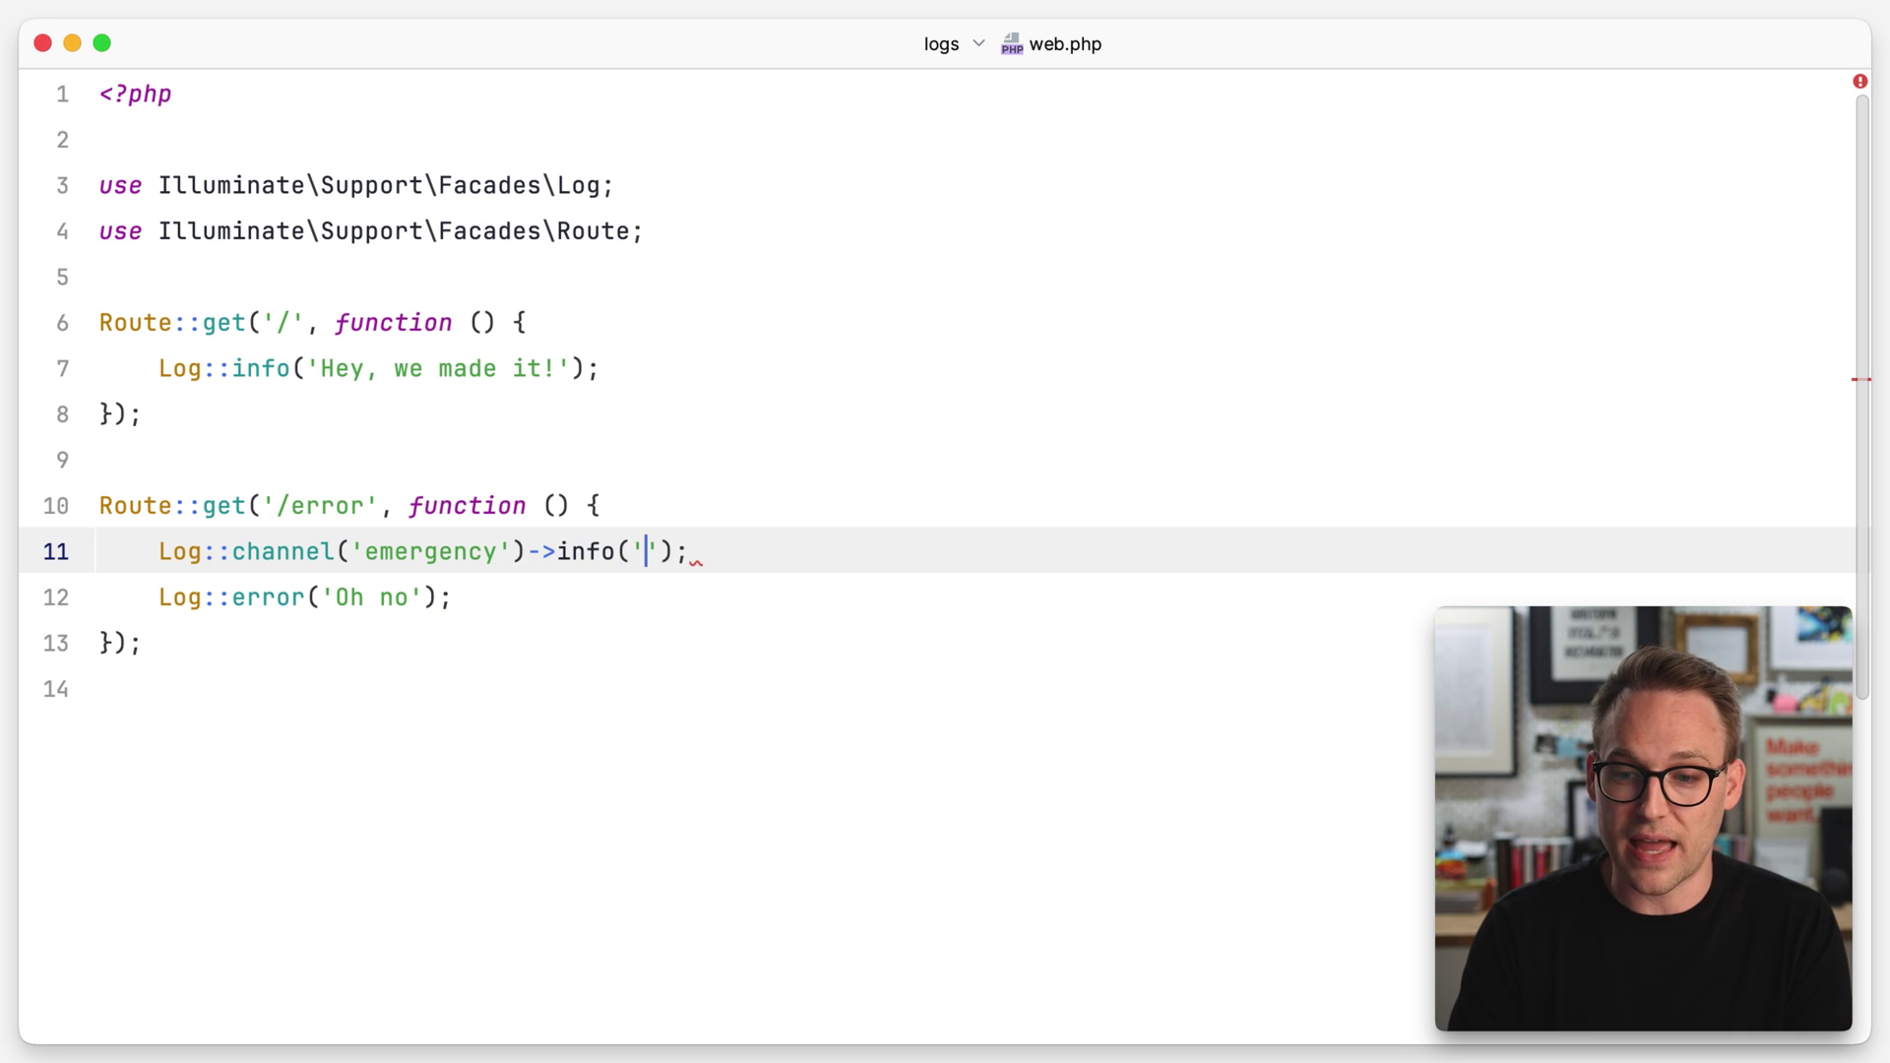
Delete the trial line and select Log::error on the line below.
{"action": "key", "text": "super+BackSpace"}
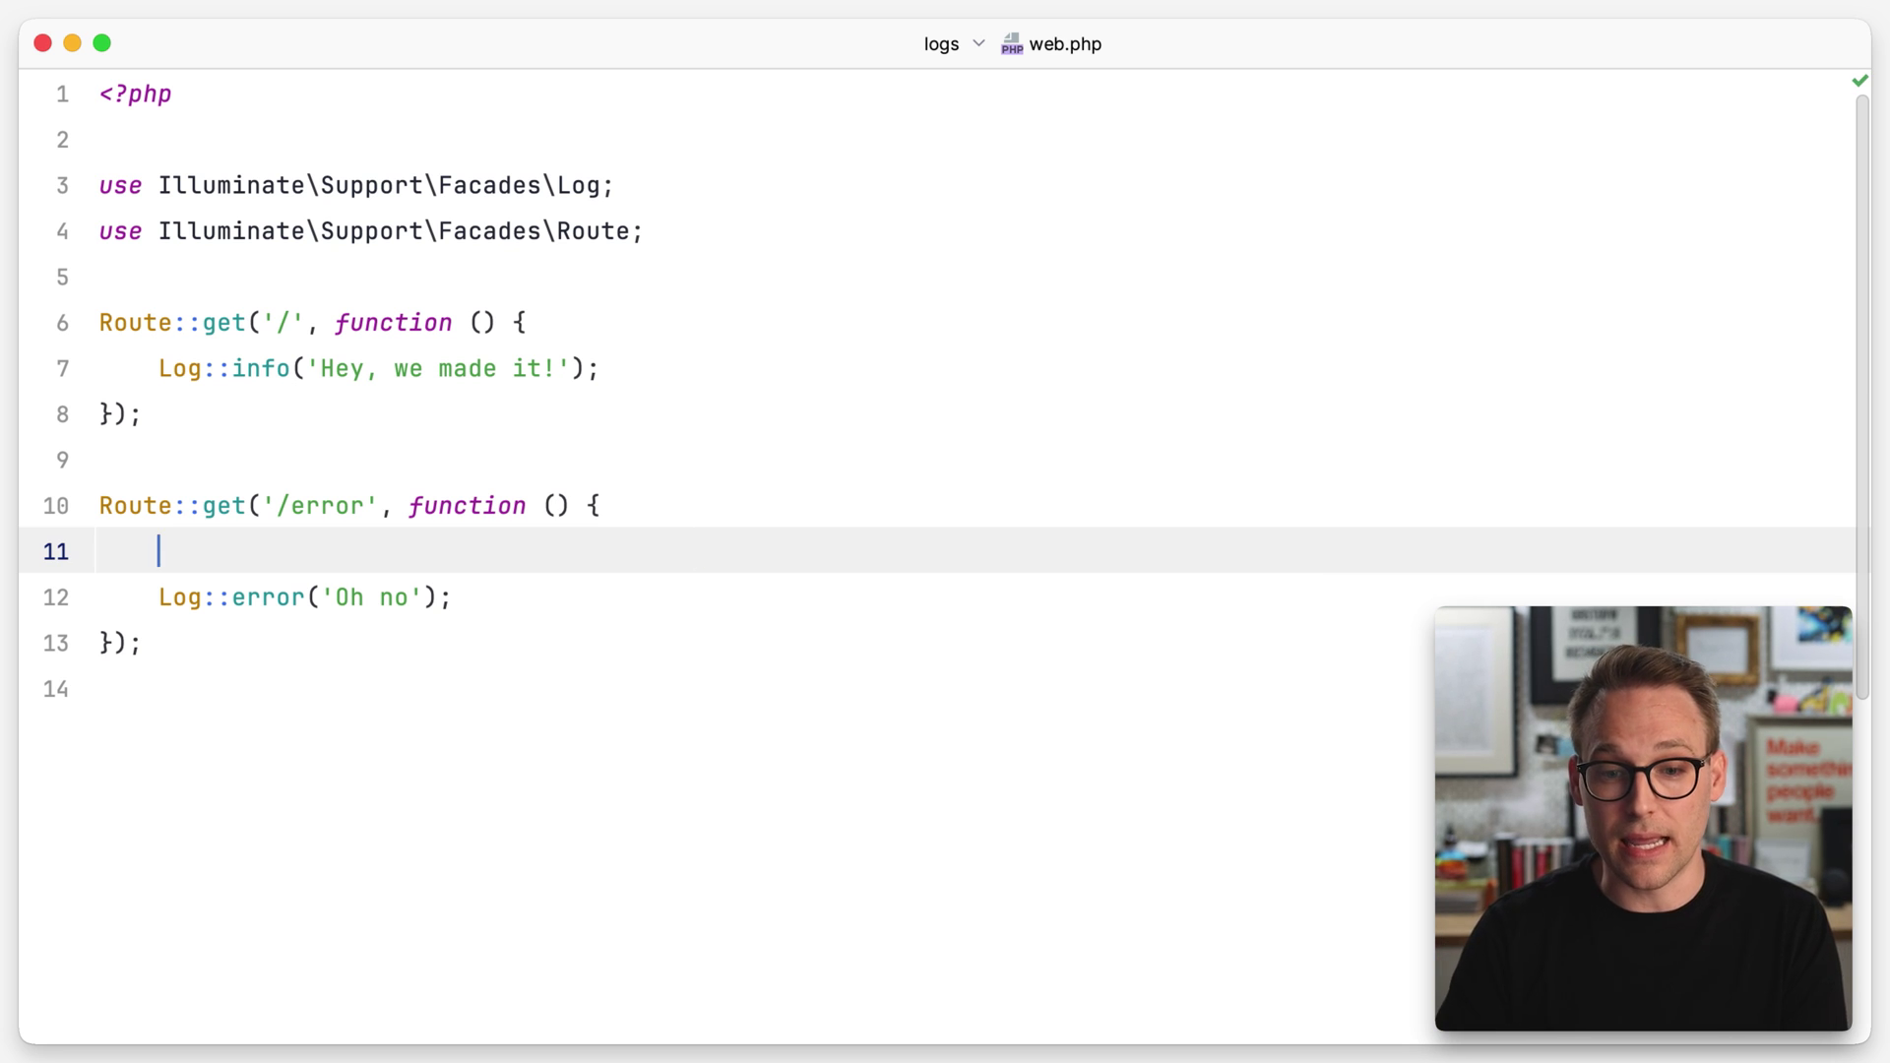
{"action": "key", "text": "Down"}
{"action": "key", "text": "shift+alt+Right"}
{"action": "key", "text": "shift+alt+Right"}
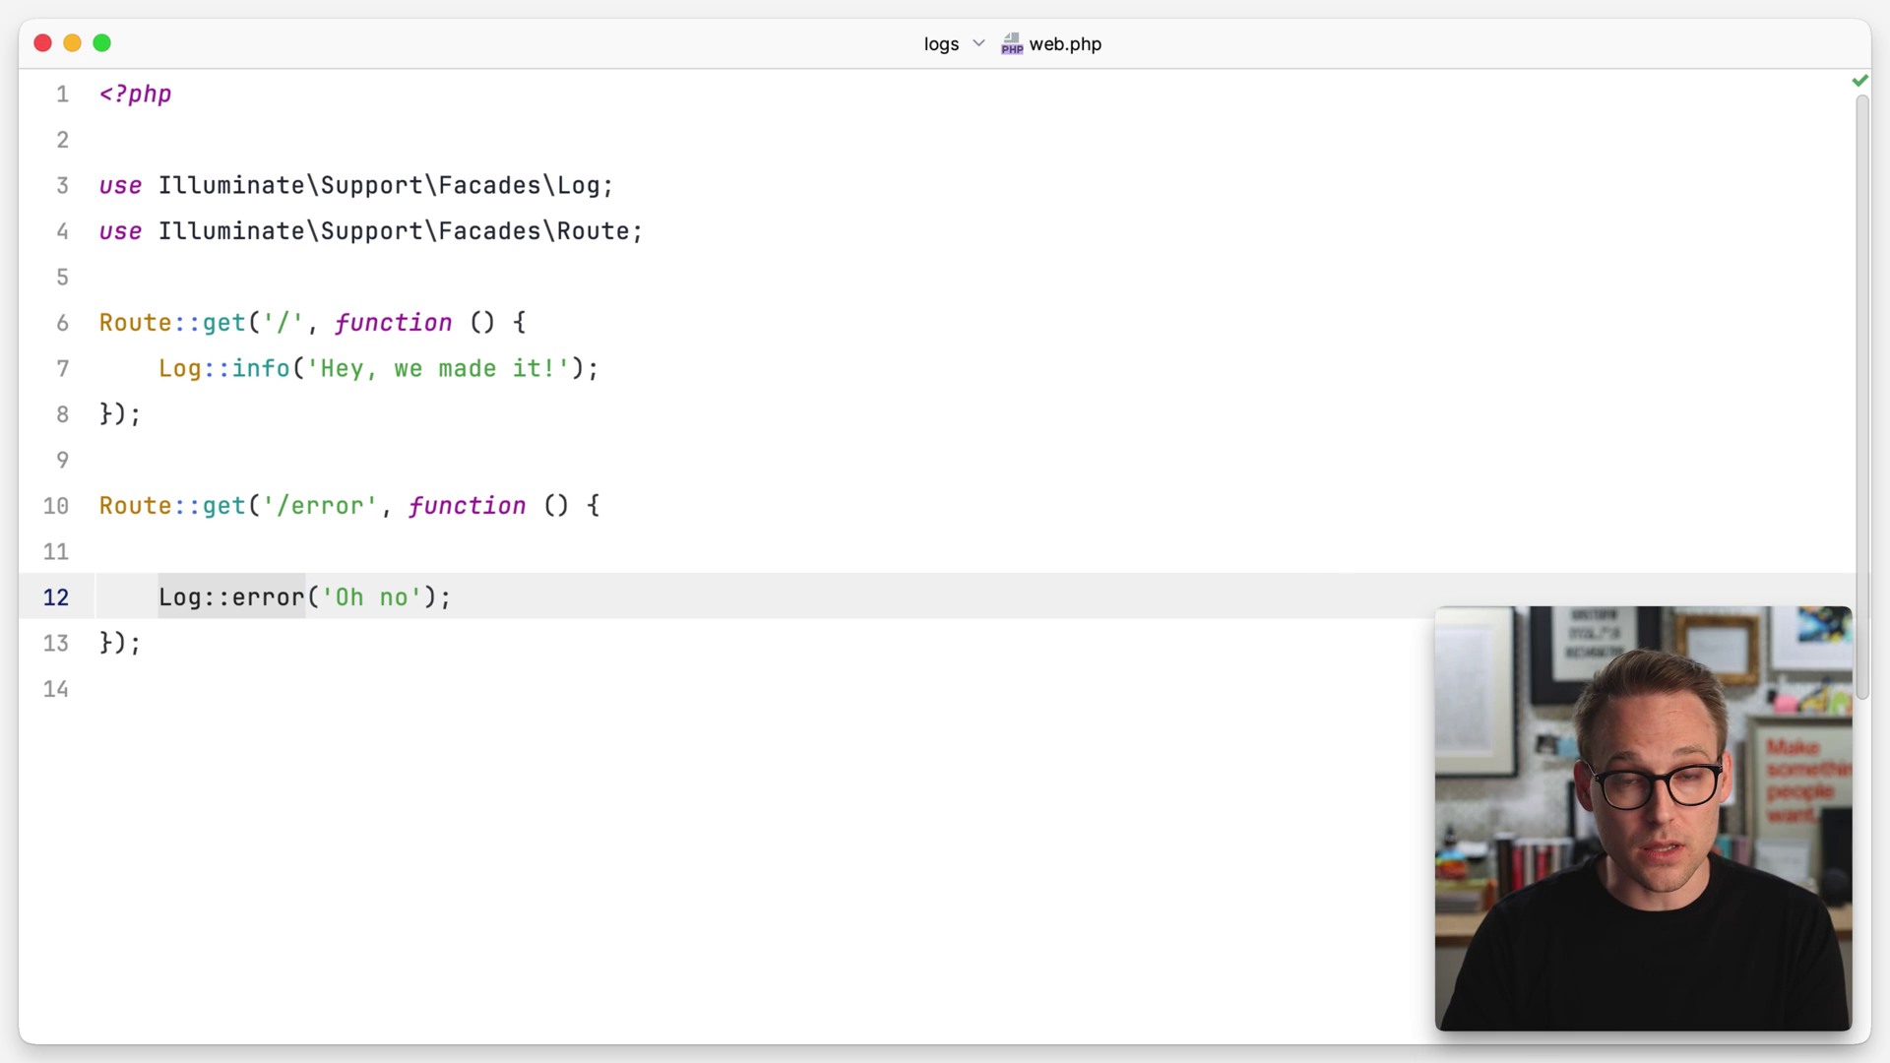
{"action": "key", "text": "super+e"}
{"action": "key", "text": "Return"}
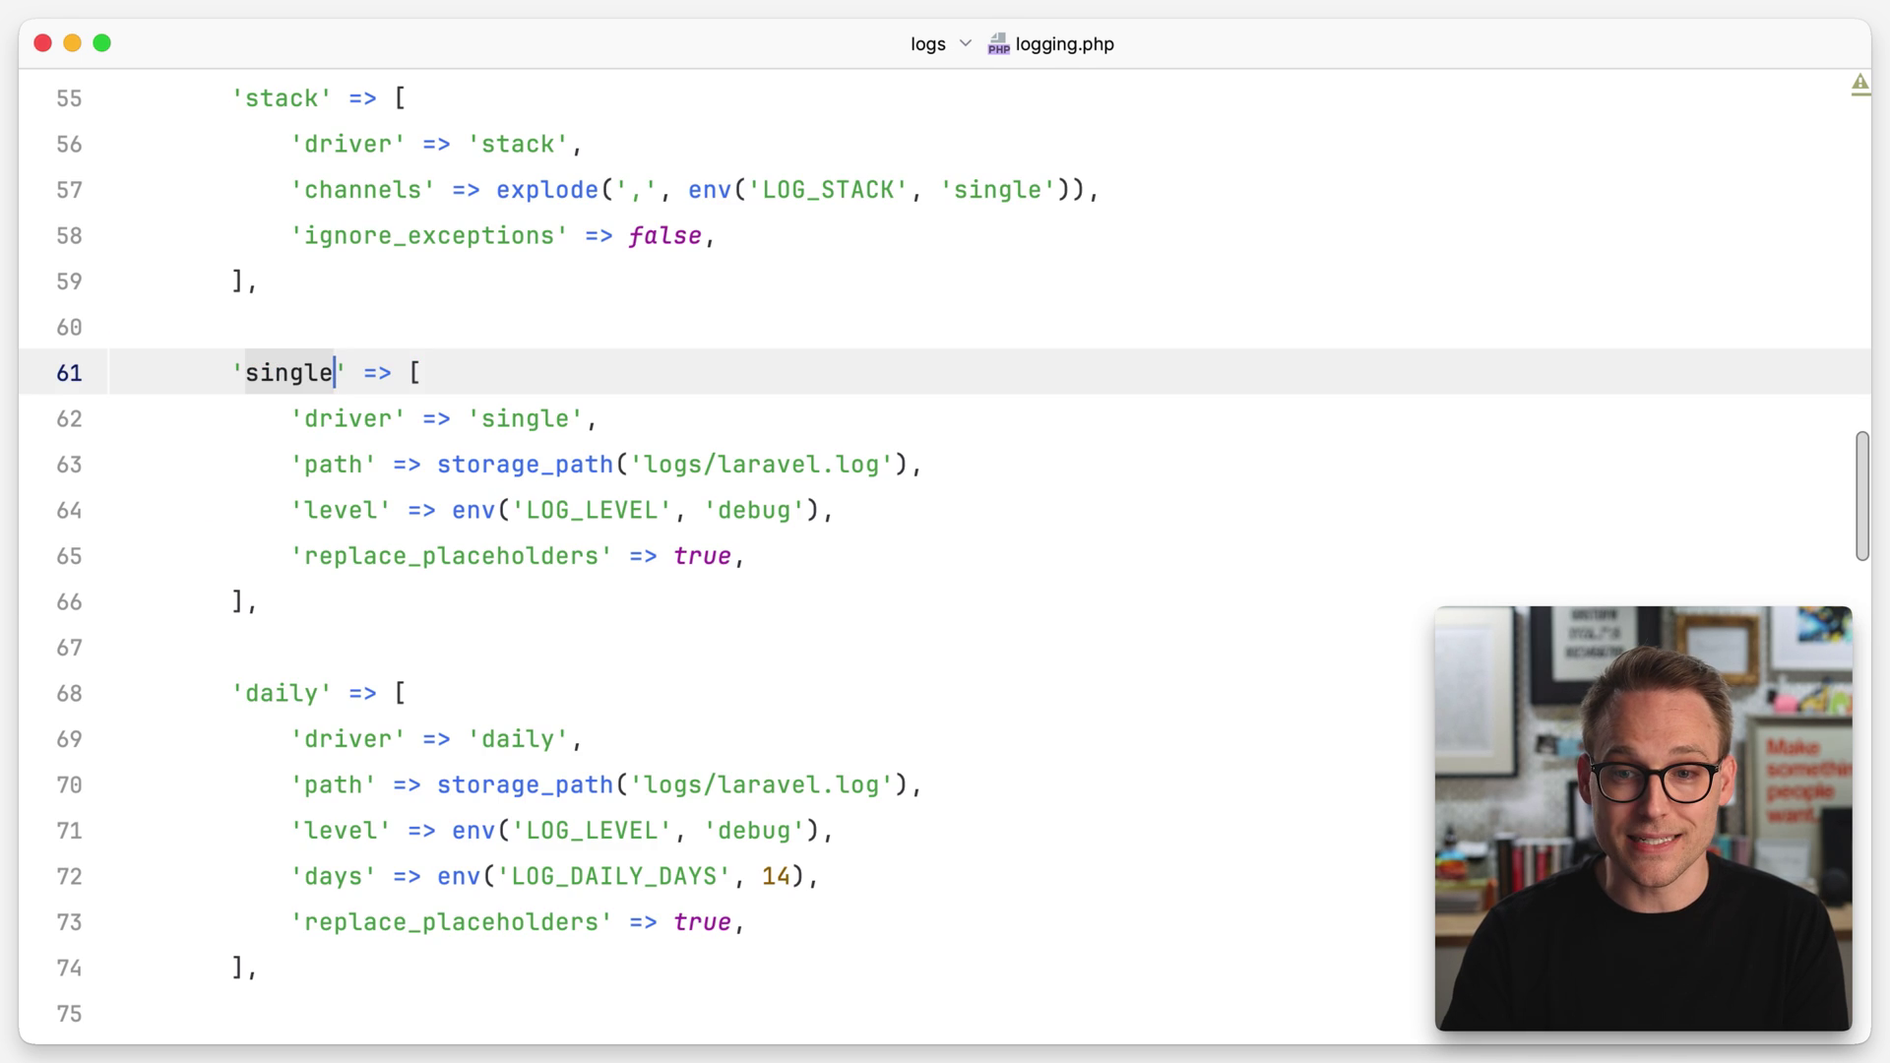
{"action": "scroll", "coordinate": [945, 532], "scroll_direction": "up", "scroll_amount": 3}
{"action": "scroll", "coordinate": [946, 532], "scroll_direction": "up", "scroll_amount": 3}
{"action": "scroll", "coordinate": [945, 532], "scroll_direction": "up", "scroll_amount": 2}
{"action": "scroll", "coordinate": [393, 282], "scroll_direction": "up", "scroll_amount": 3}
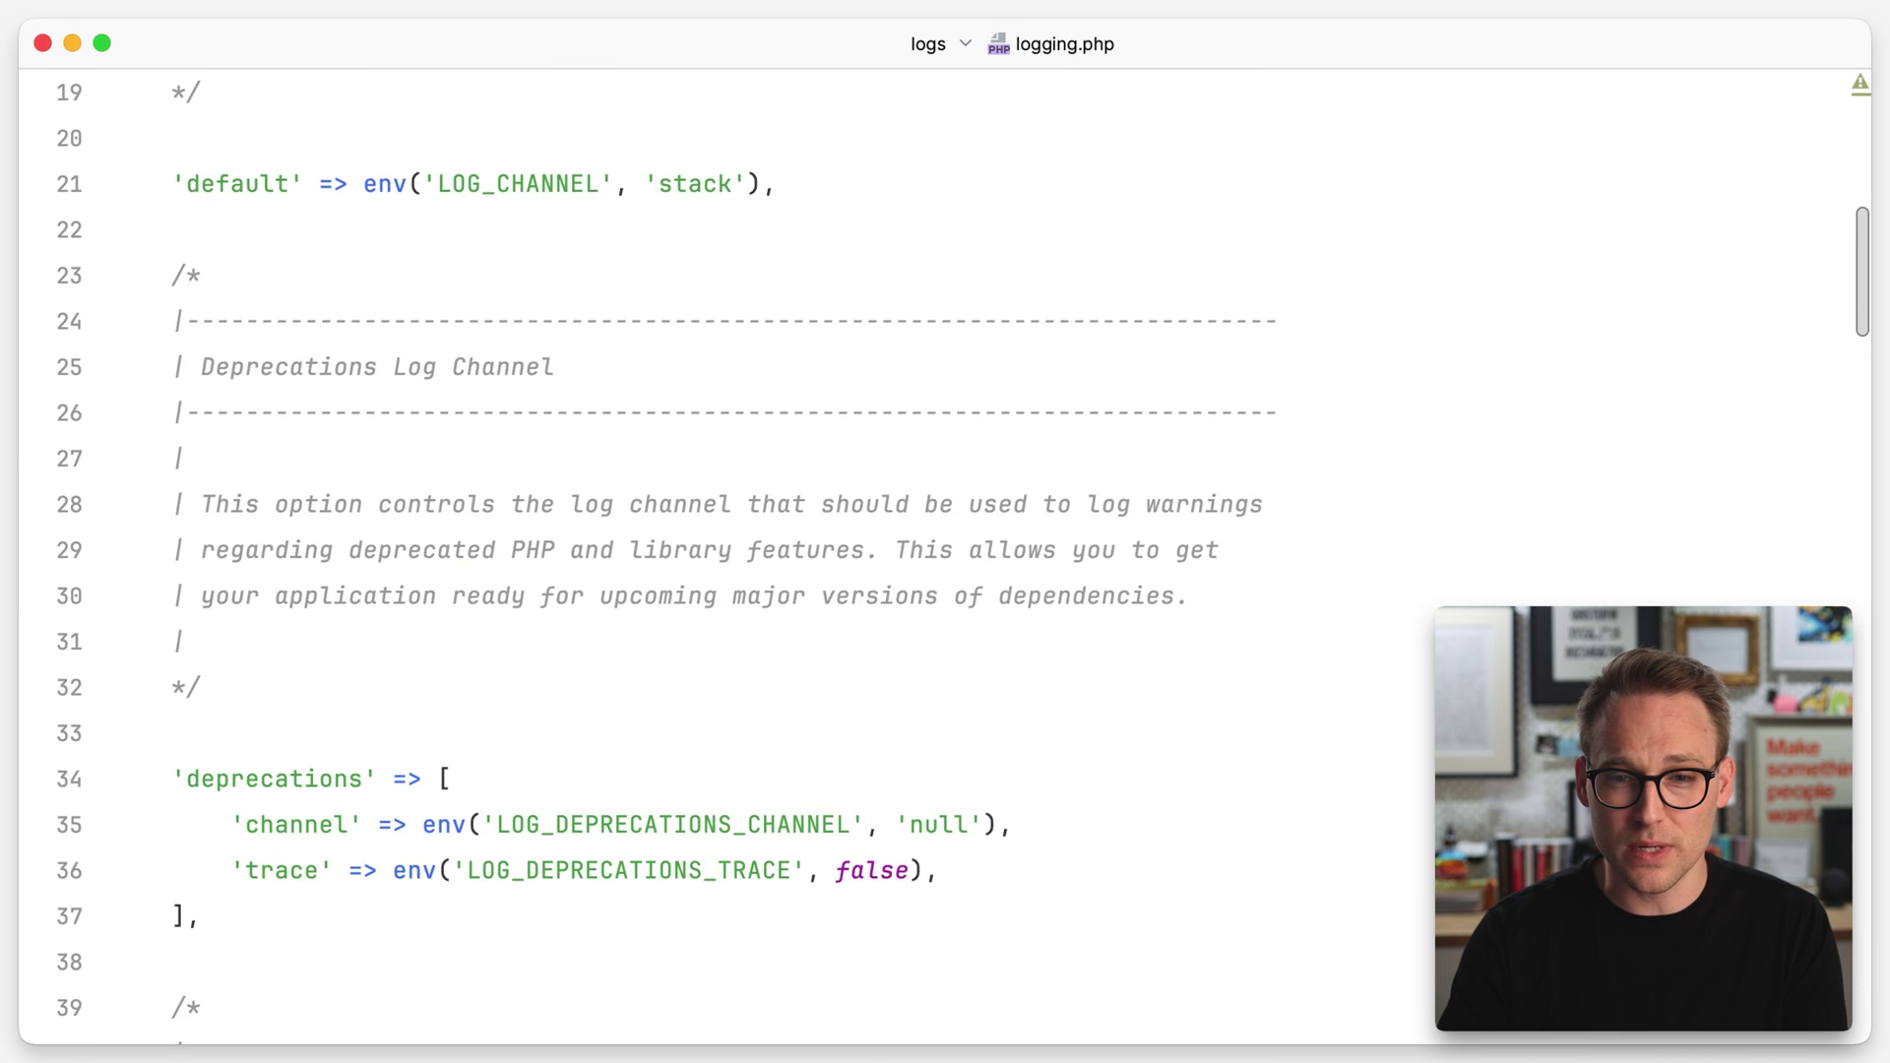
{"action": "scroll", "coordinate": [392, 282], "scroll_direction": "up", "scroll_amount": 1}
{"action": "double_click", "coordinate": [692, 391]}
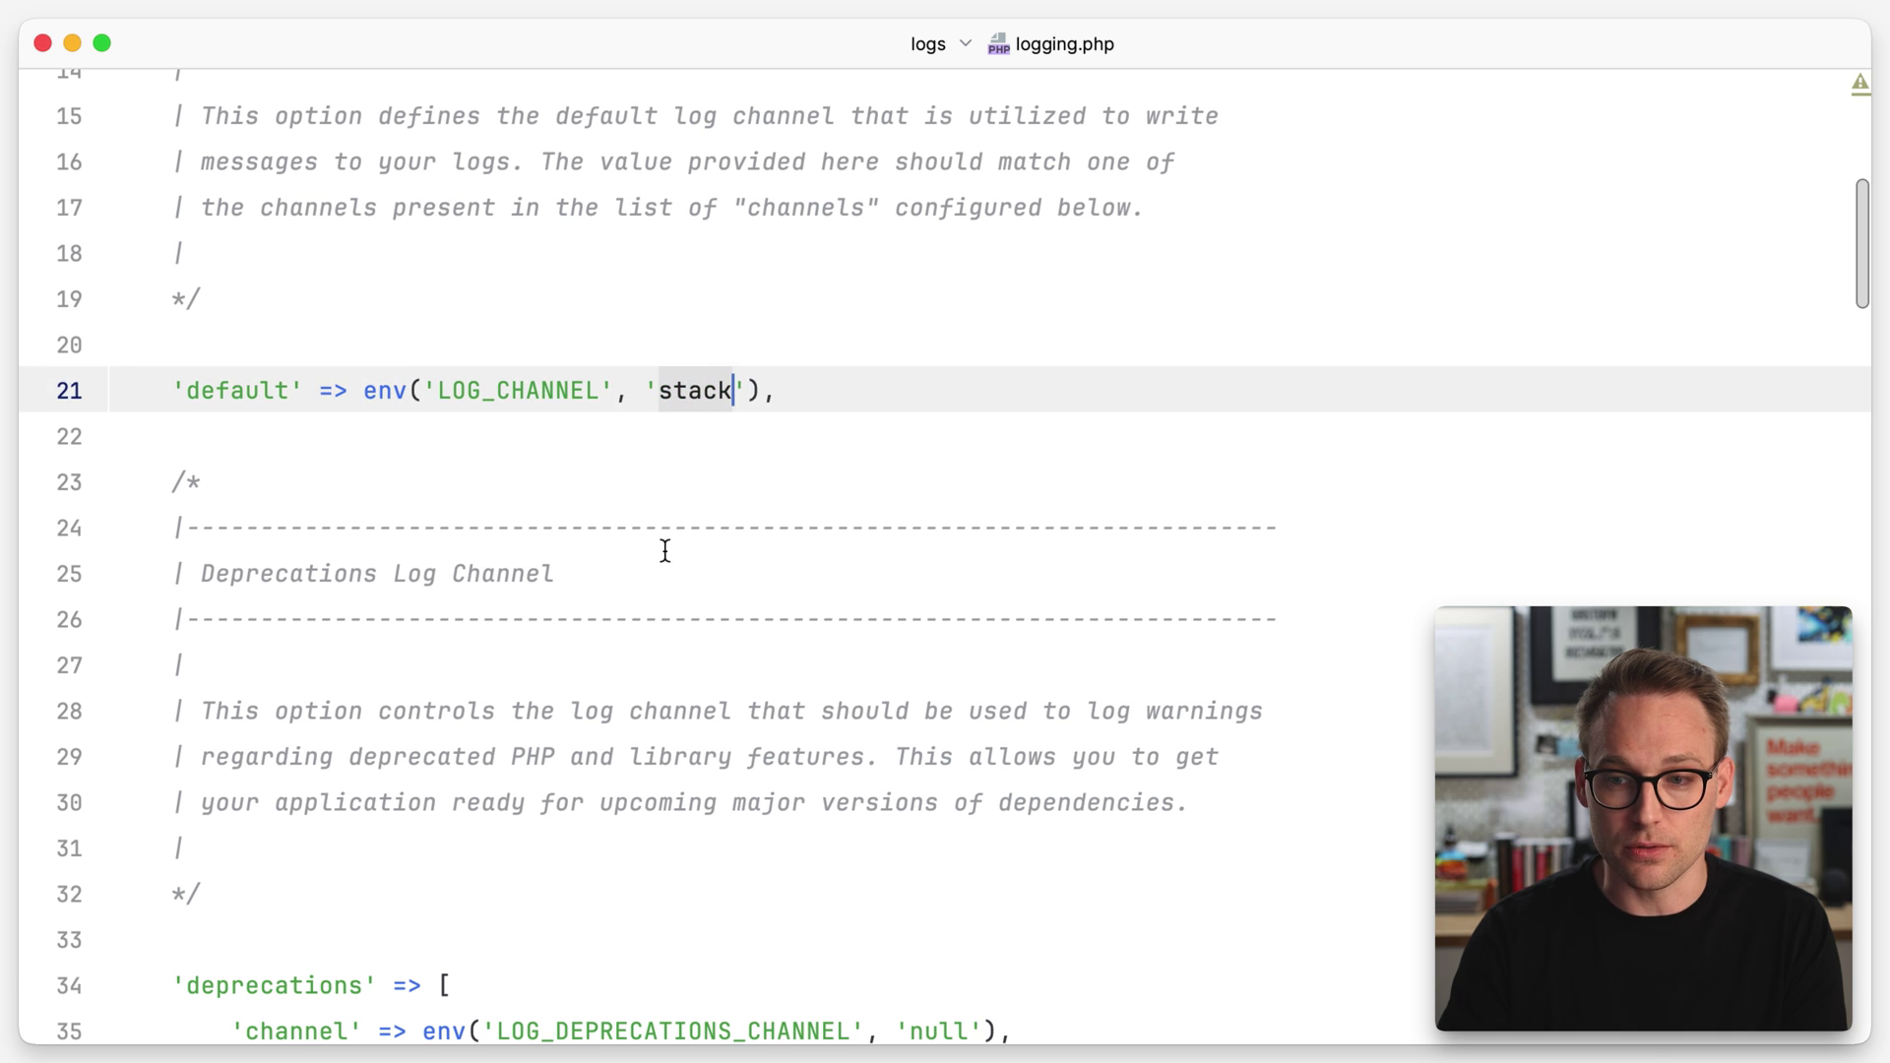
{"action": "scroll", "coordinate": [662, 548], "scroll_direction": "down", "scroll_amount": 2}
{"action": "scroll", "coordinate": [663, 548], "scroll_direction": "down", "scroll_amount": 1}
{"action": "scroll", "coordinate": [170, 696], "scroll_direction": "down", "scroll_amount": 5}
{"action": "scroll", "coordinate": [270, 742], "scroll_direction": "down", "scroll_amount": 1}
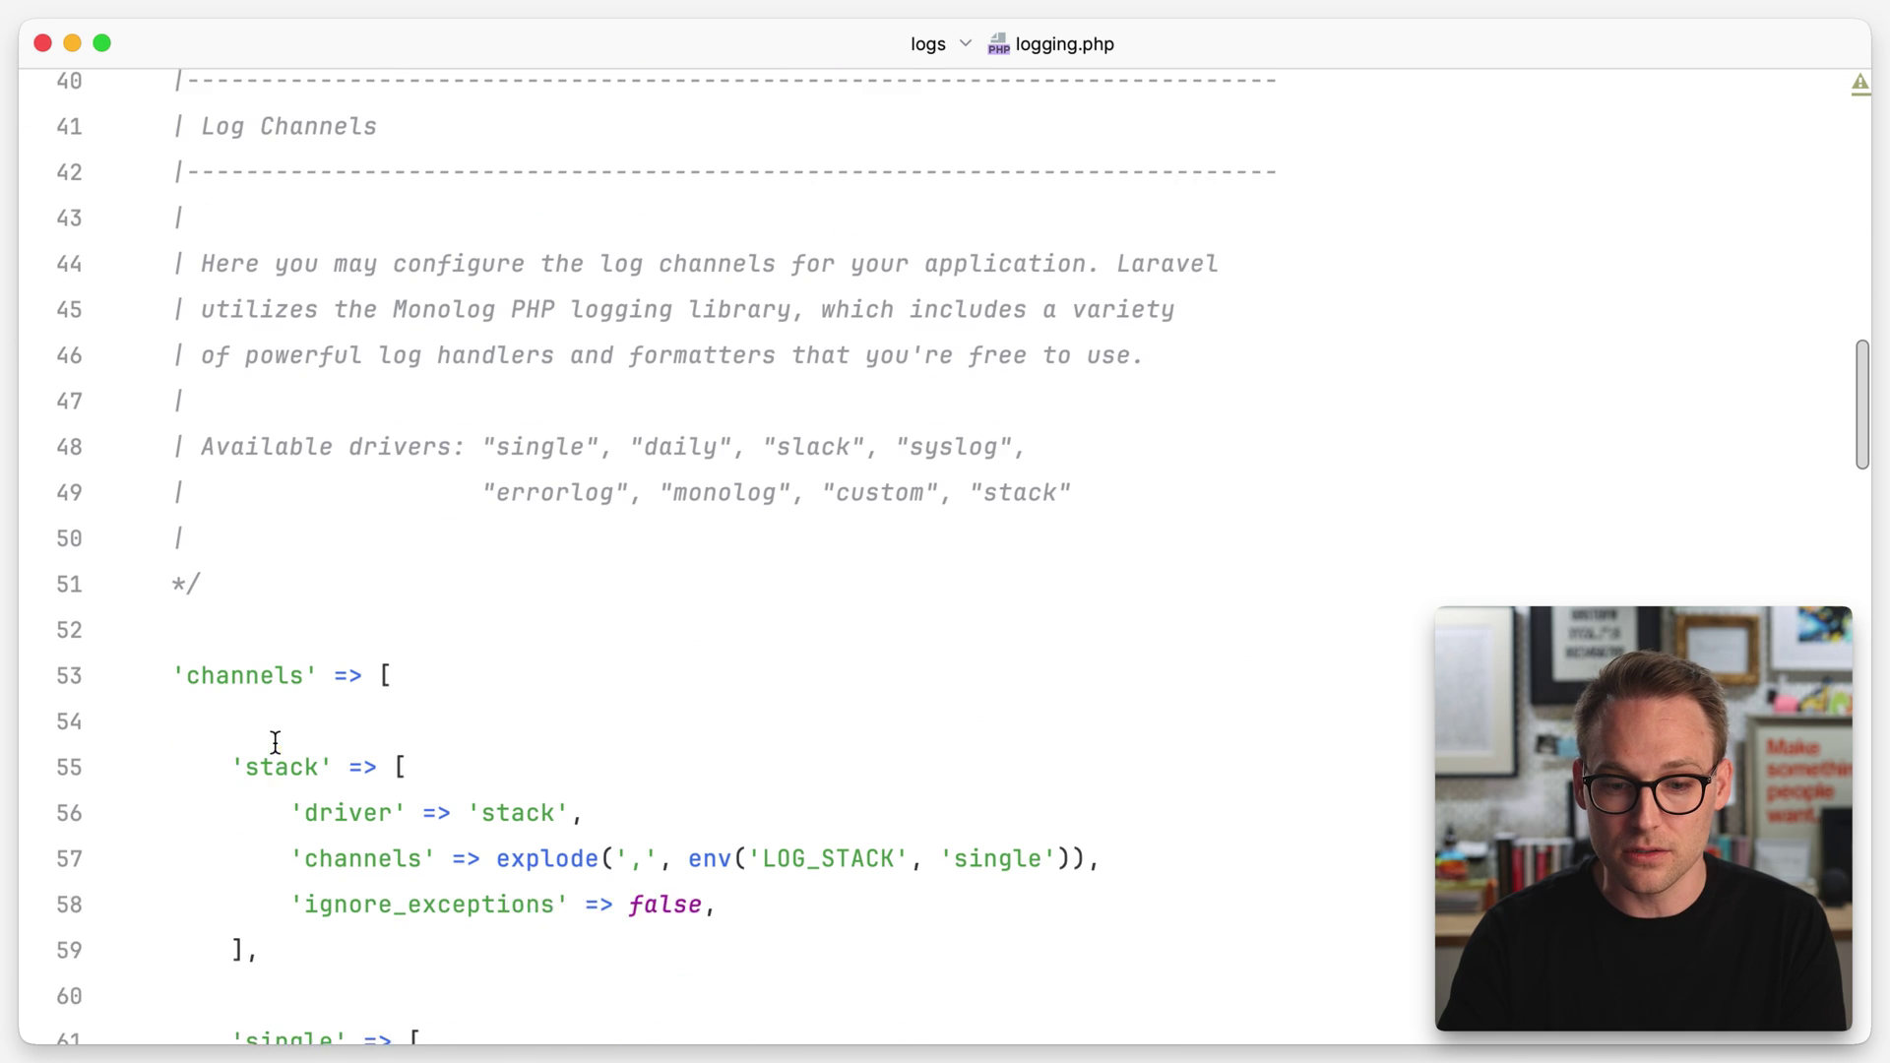
{"action": "scroll", "coordinate": [261, 718], "scroll_direction": "down", "scroll_amount": 1}
{"action": "double_click", "coordinate": [285, 726]}
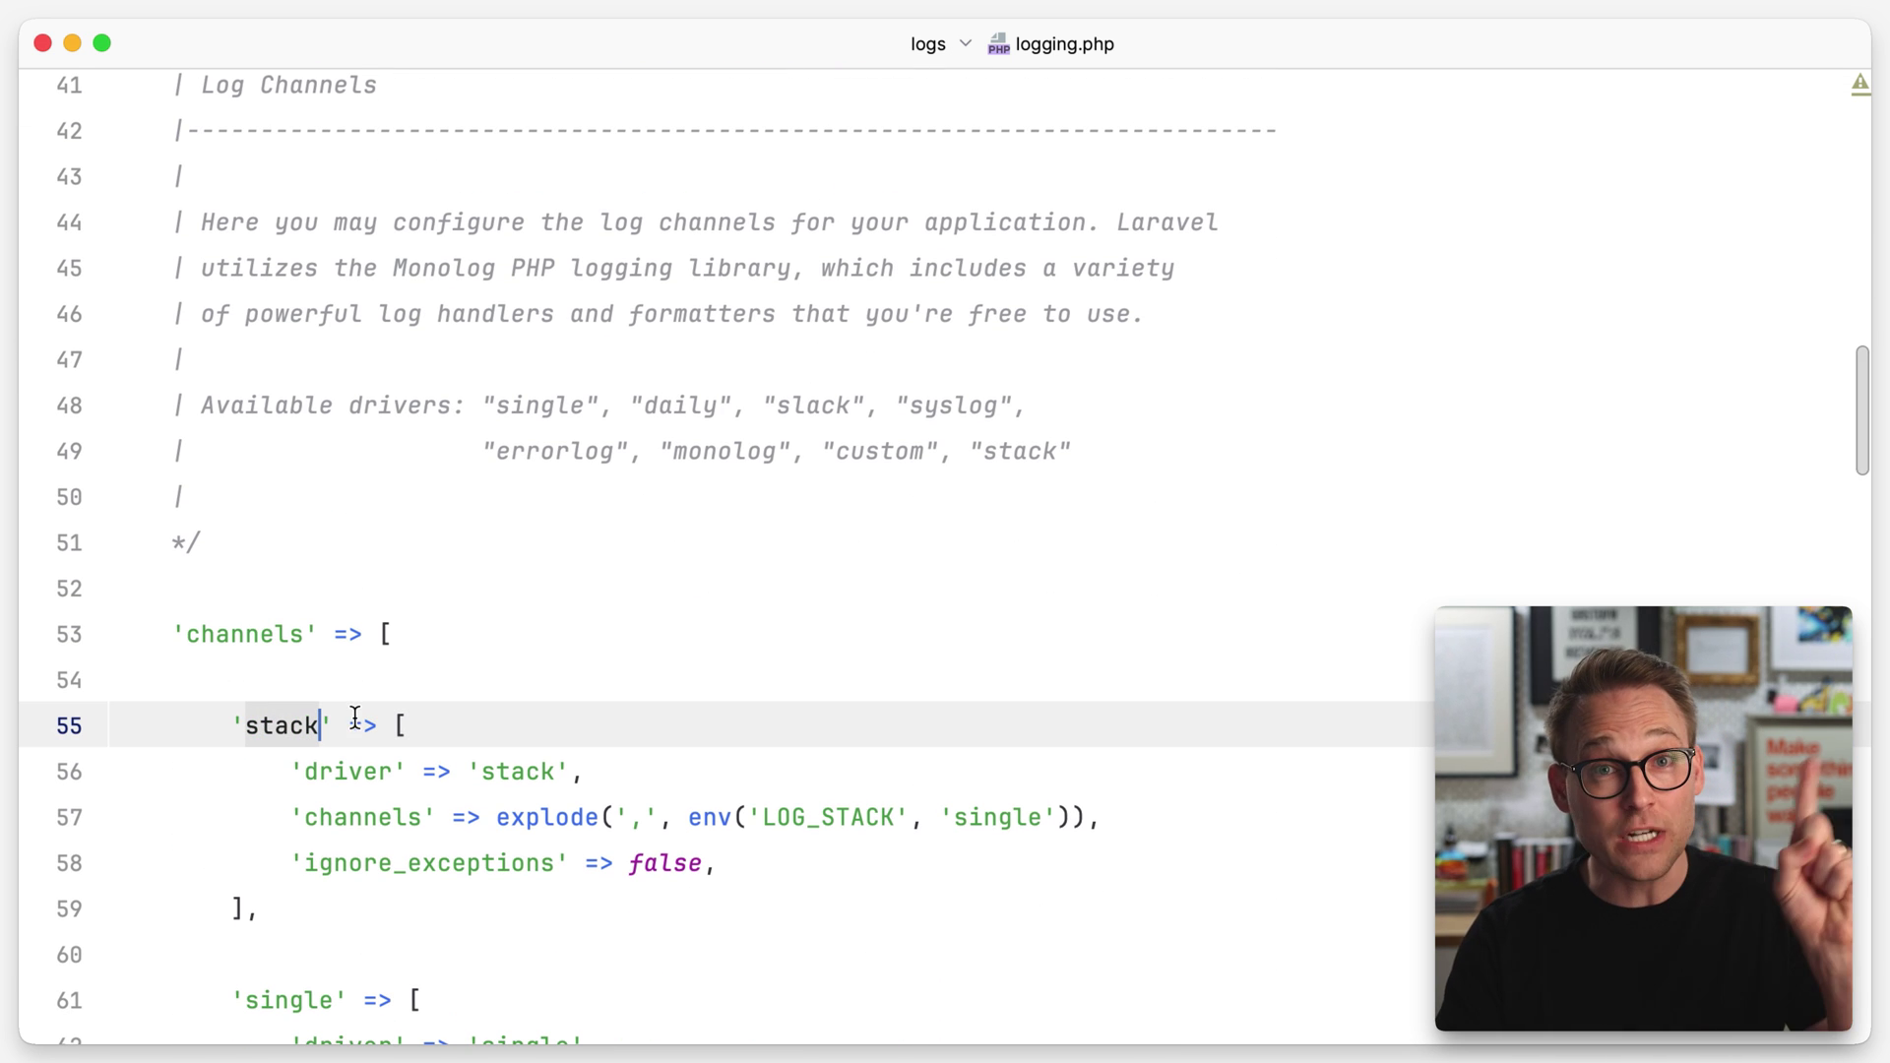
{"action": "scroll", "coordinate": [355, 716], "scroll_direction": "down", "scroll_amount": 4}
{"action": "scroll", "coordinate": [354, 718], "scroll_direction": "down", "scroll_amount": 2}
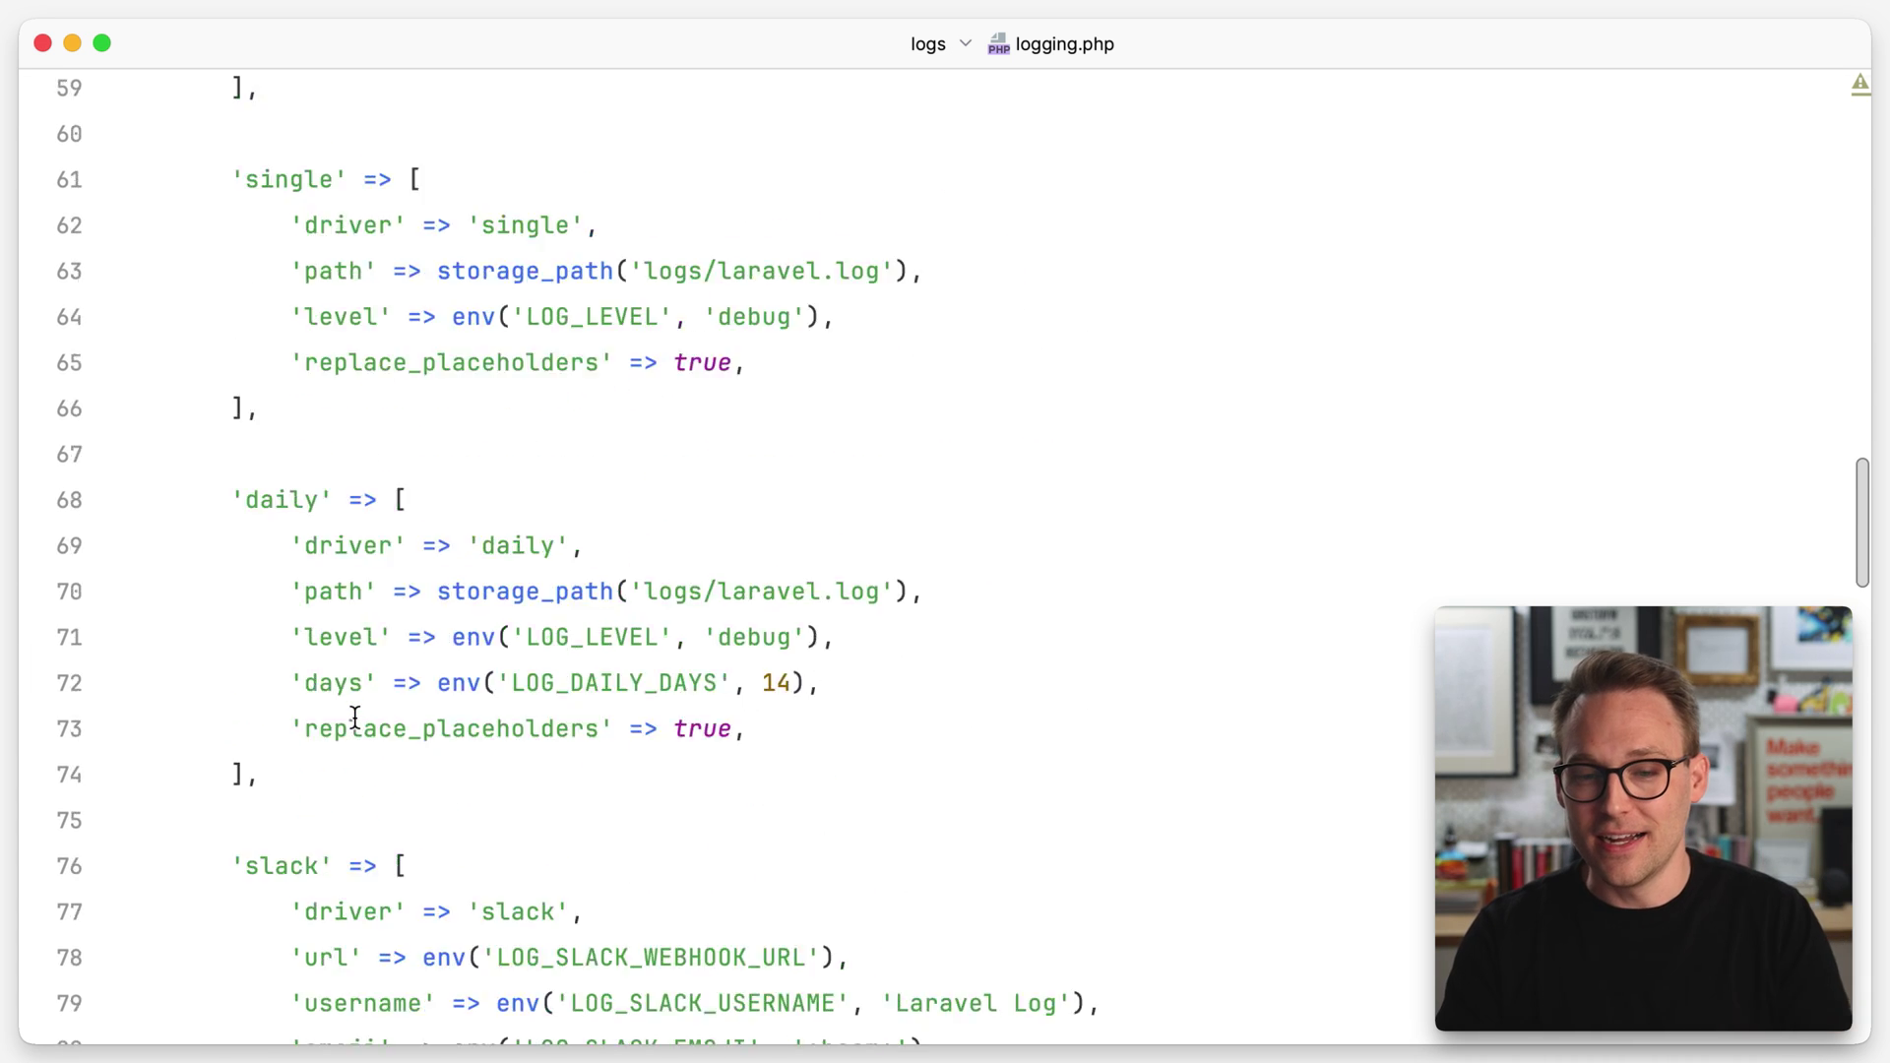
{"action": "scroll", "coordinate": [355, 693], "scroll_direction": "down", "scroll_amount": 1}
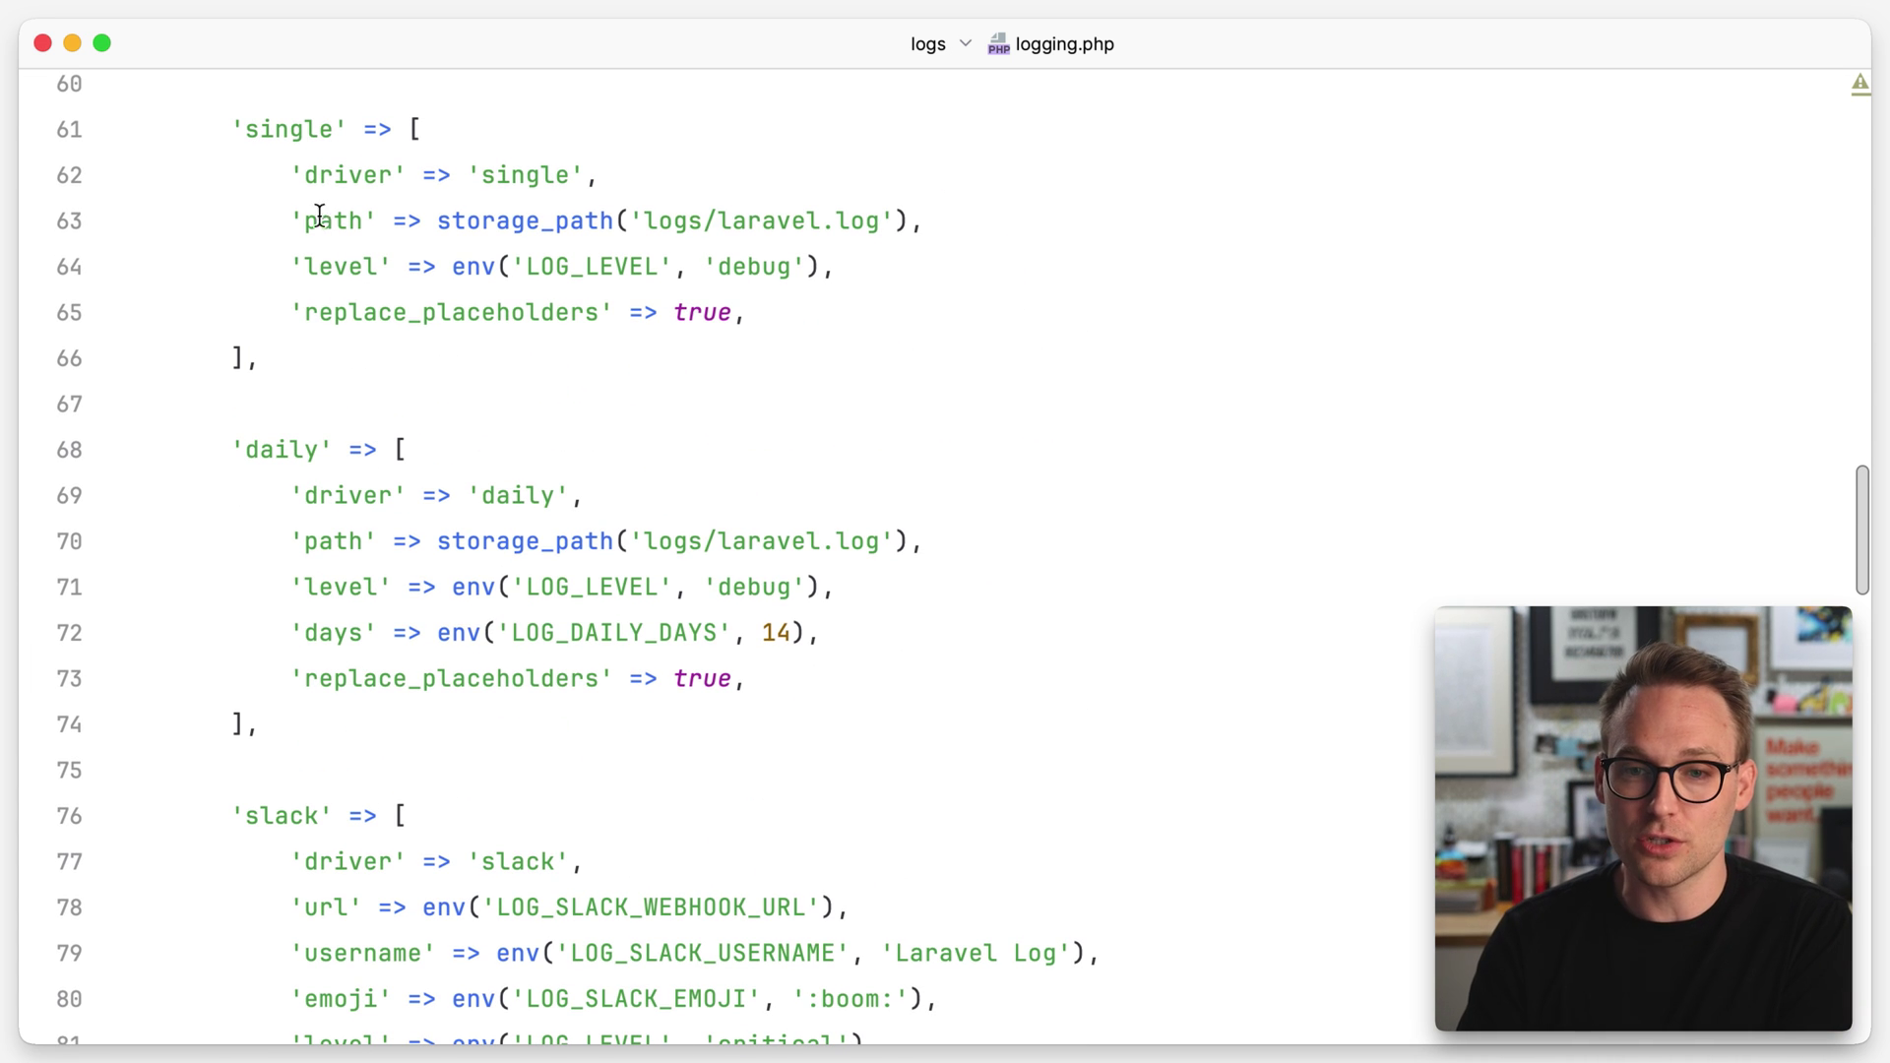
{"action": "left_click_drag", "start_coordinate": [218, 124], "coordinate": [376, 402]}
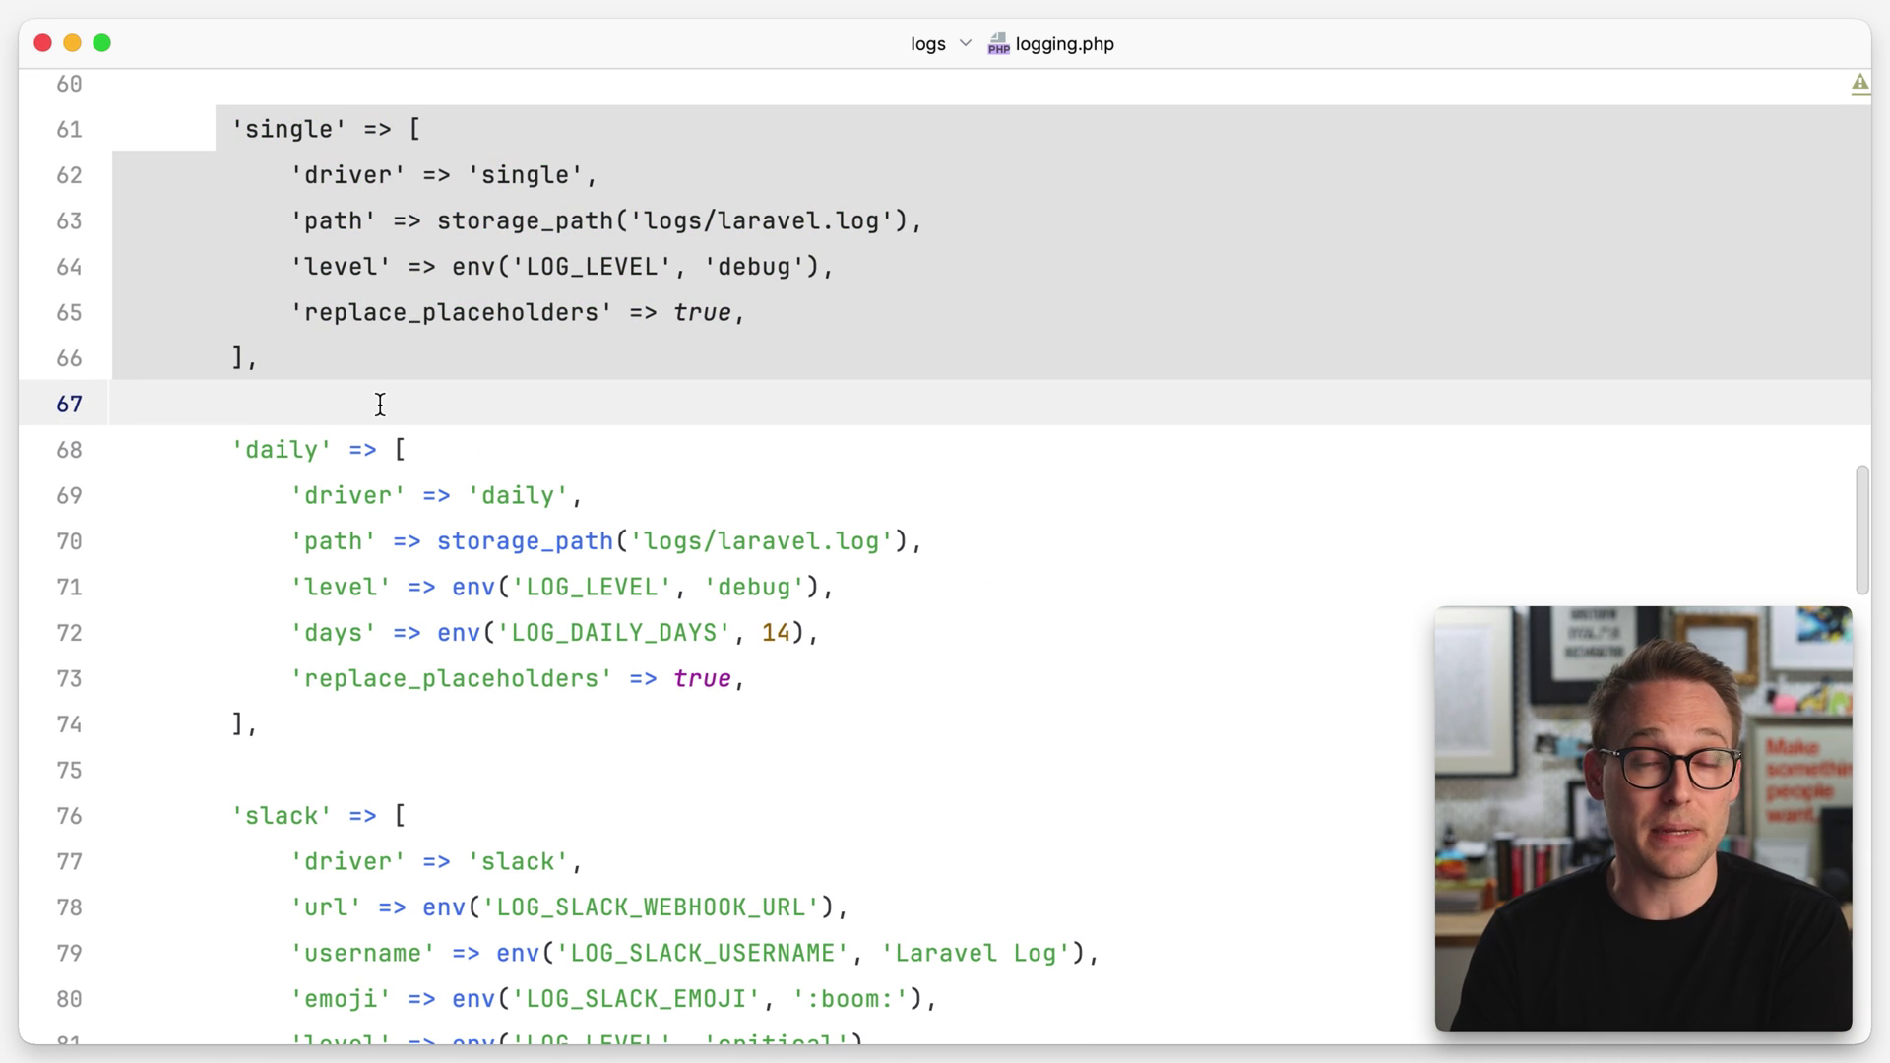
{"action": "left_click", "coordinate": [459, 354]}
{"action": "left_click", "coordinate": [804, 221]}
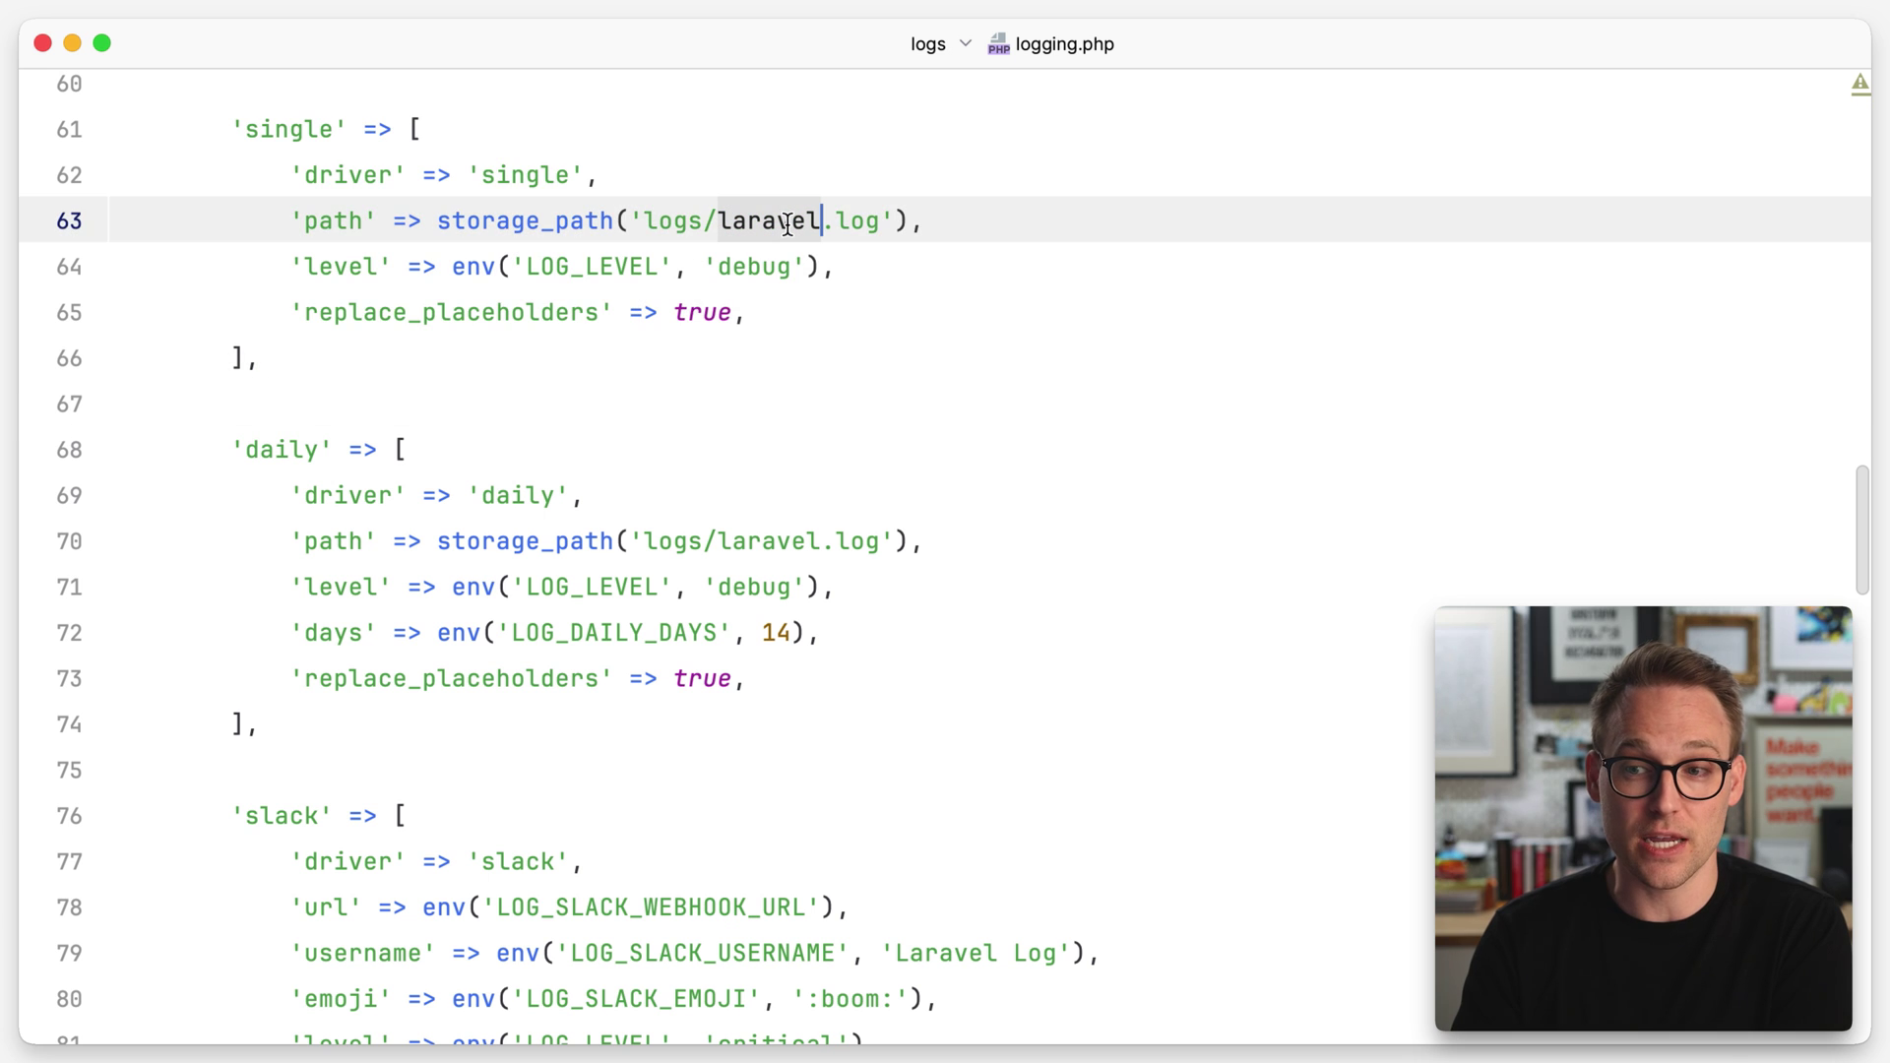
{"action": "scroll", "coordinate": [624, 414], "scroll_direction": "down", "scroll_amount": 2}
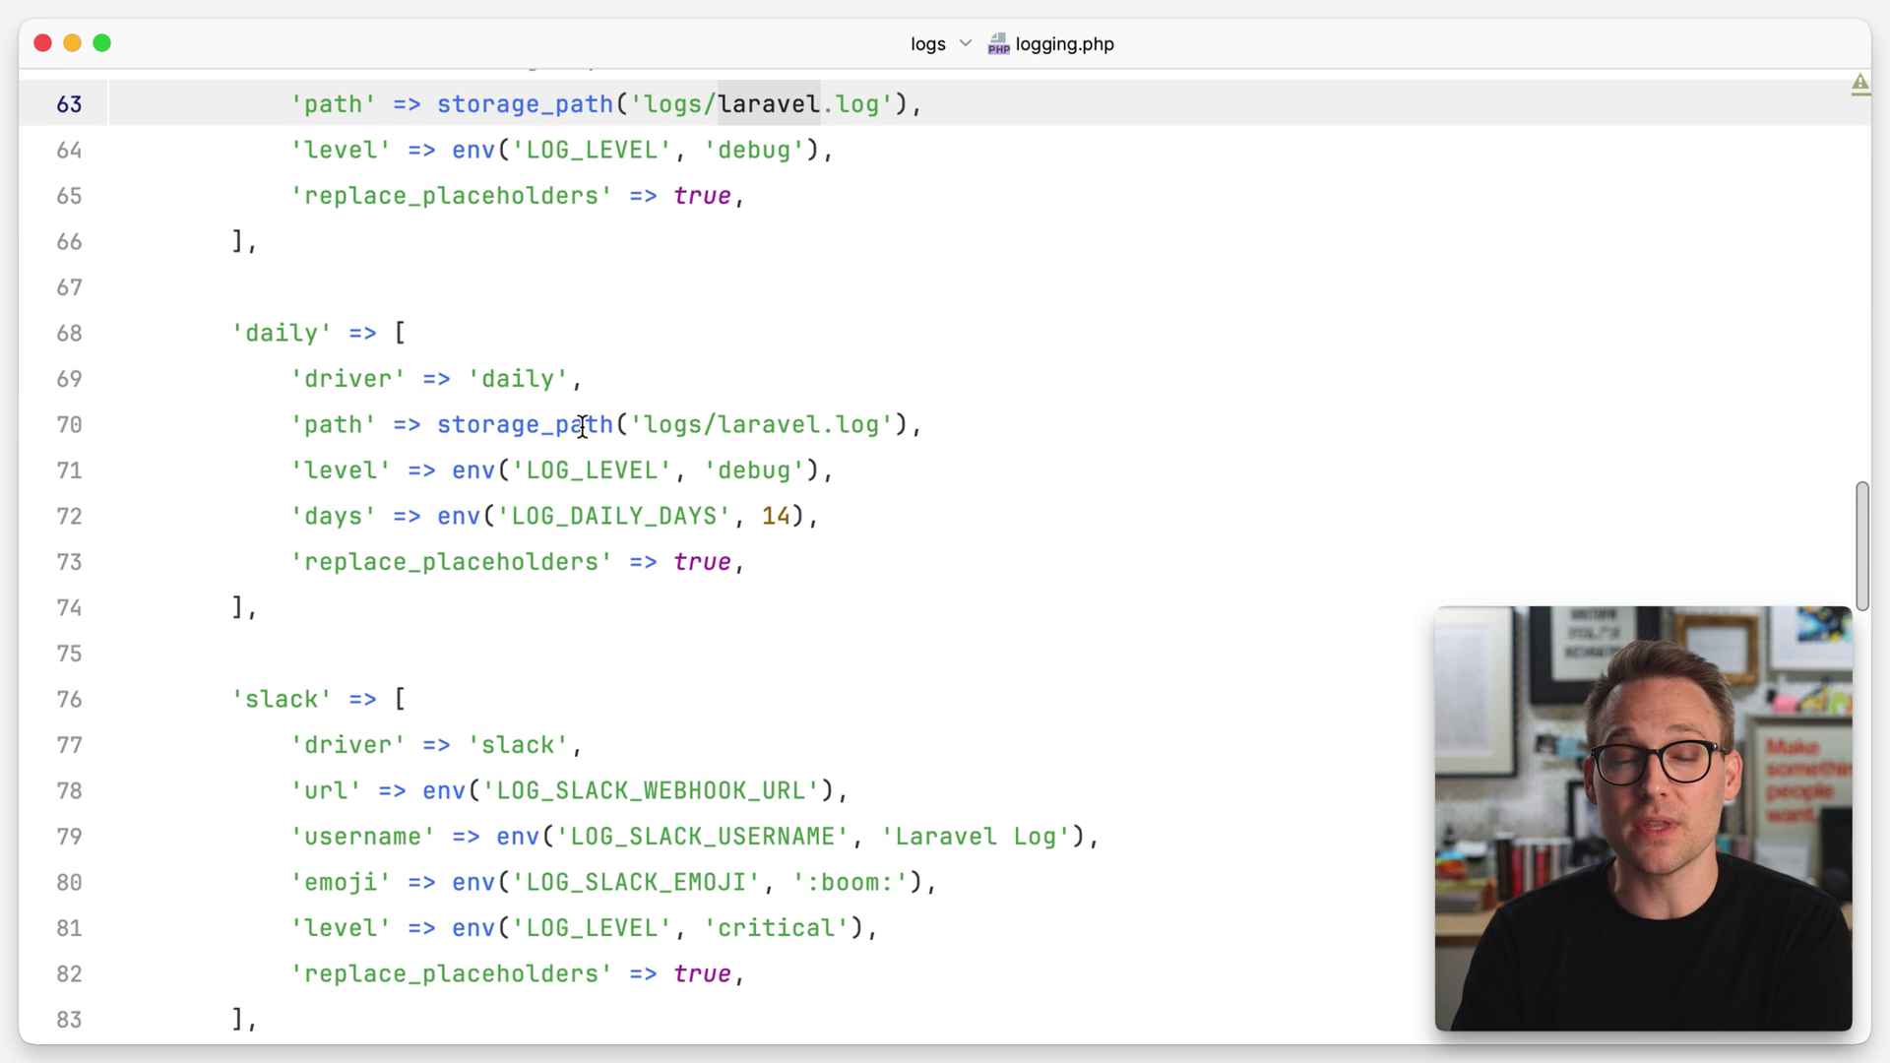
{"action": "left_click_drag", "start_coordinate": [190, 333], "coordinate": [392, 613]}
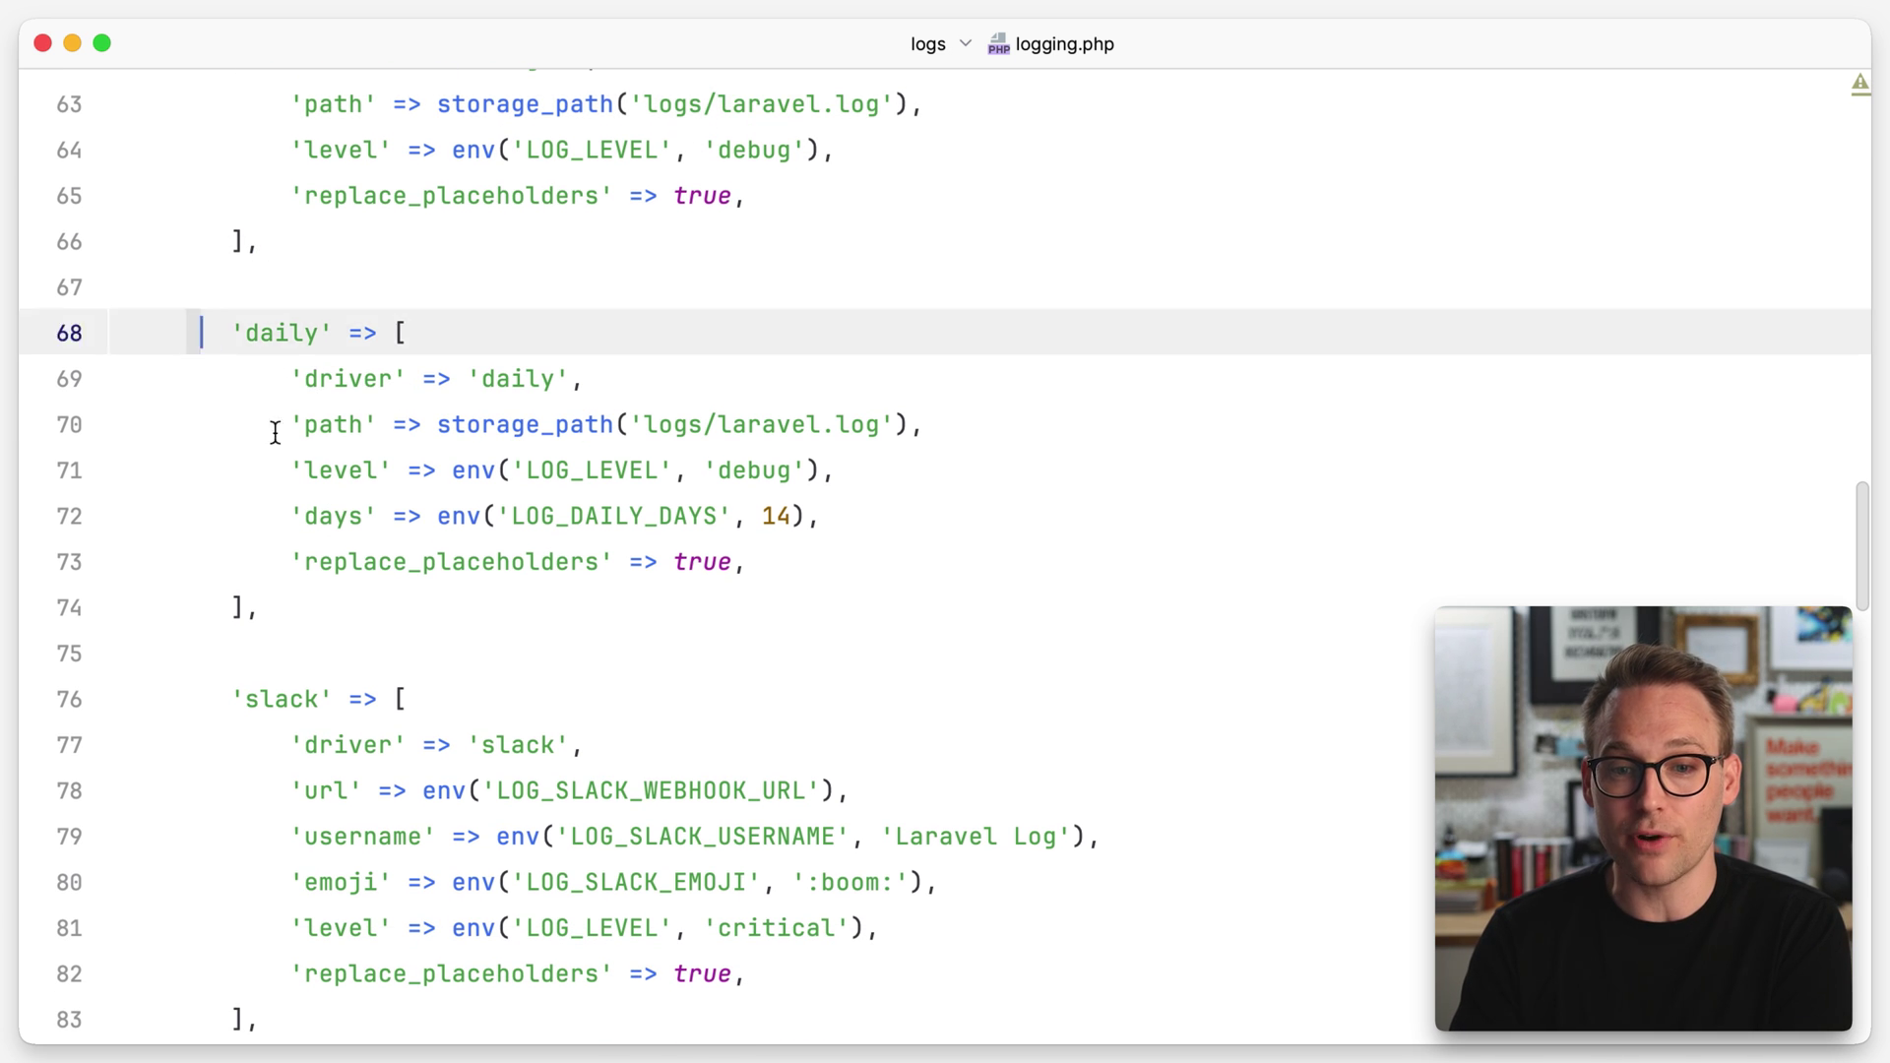
{"action": "left_click", "coordinate": [392, 612]}
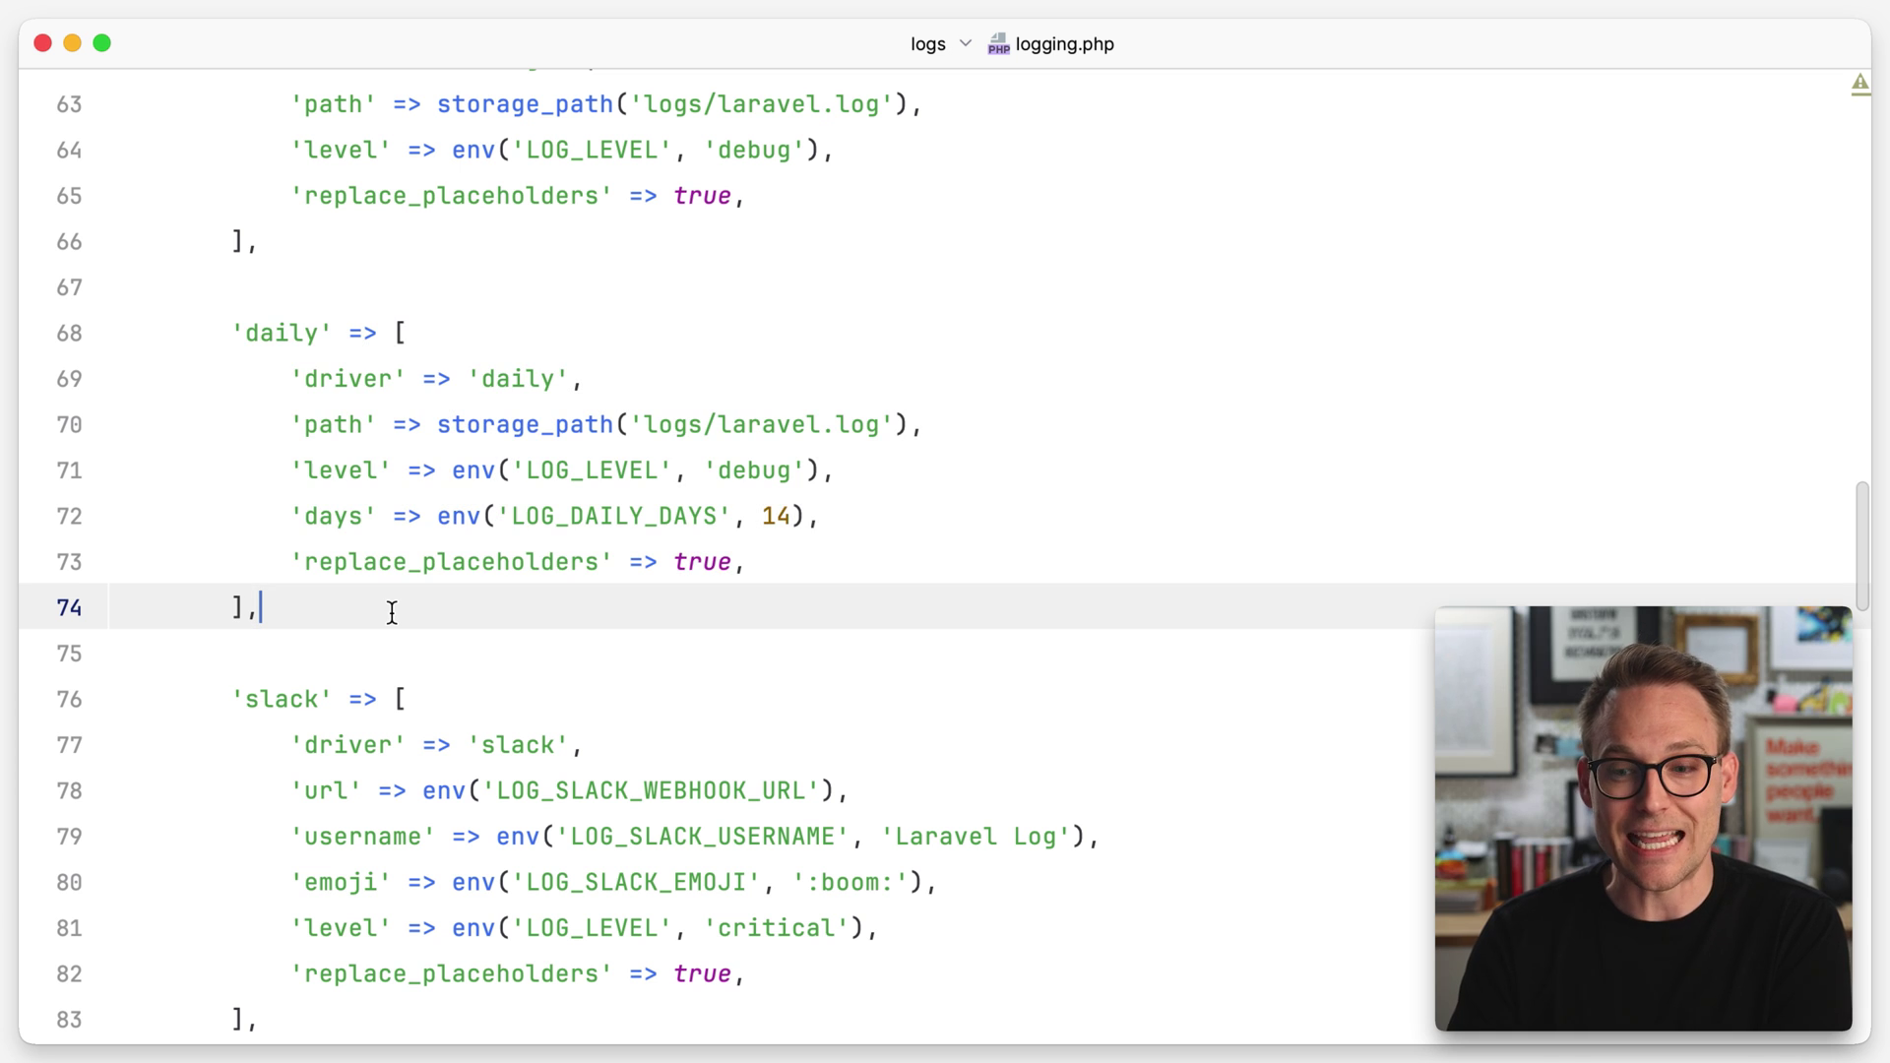
{"action": "left_click", "coordinate": [791, 516]}
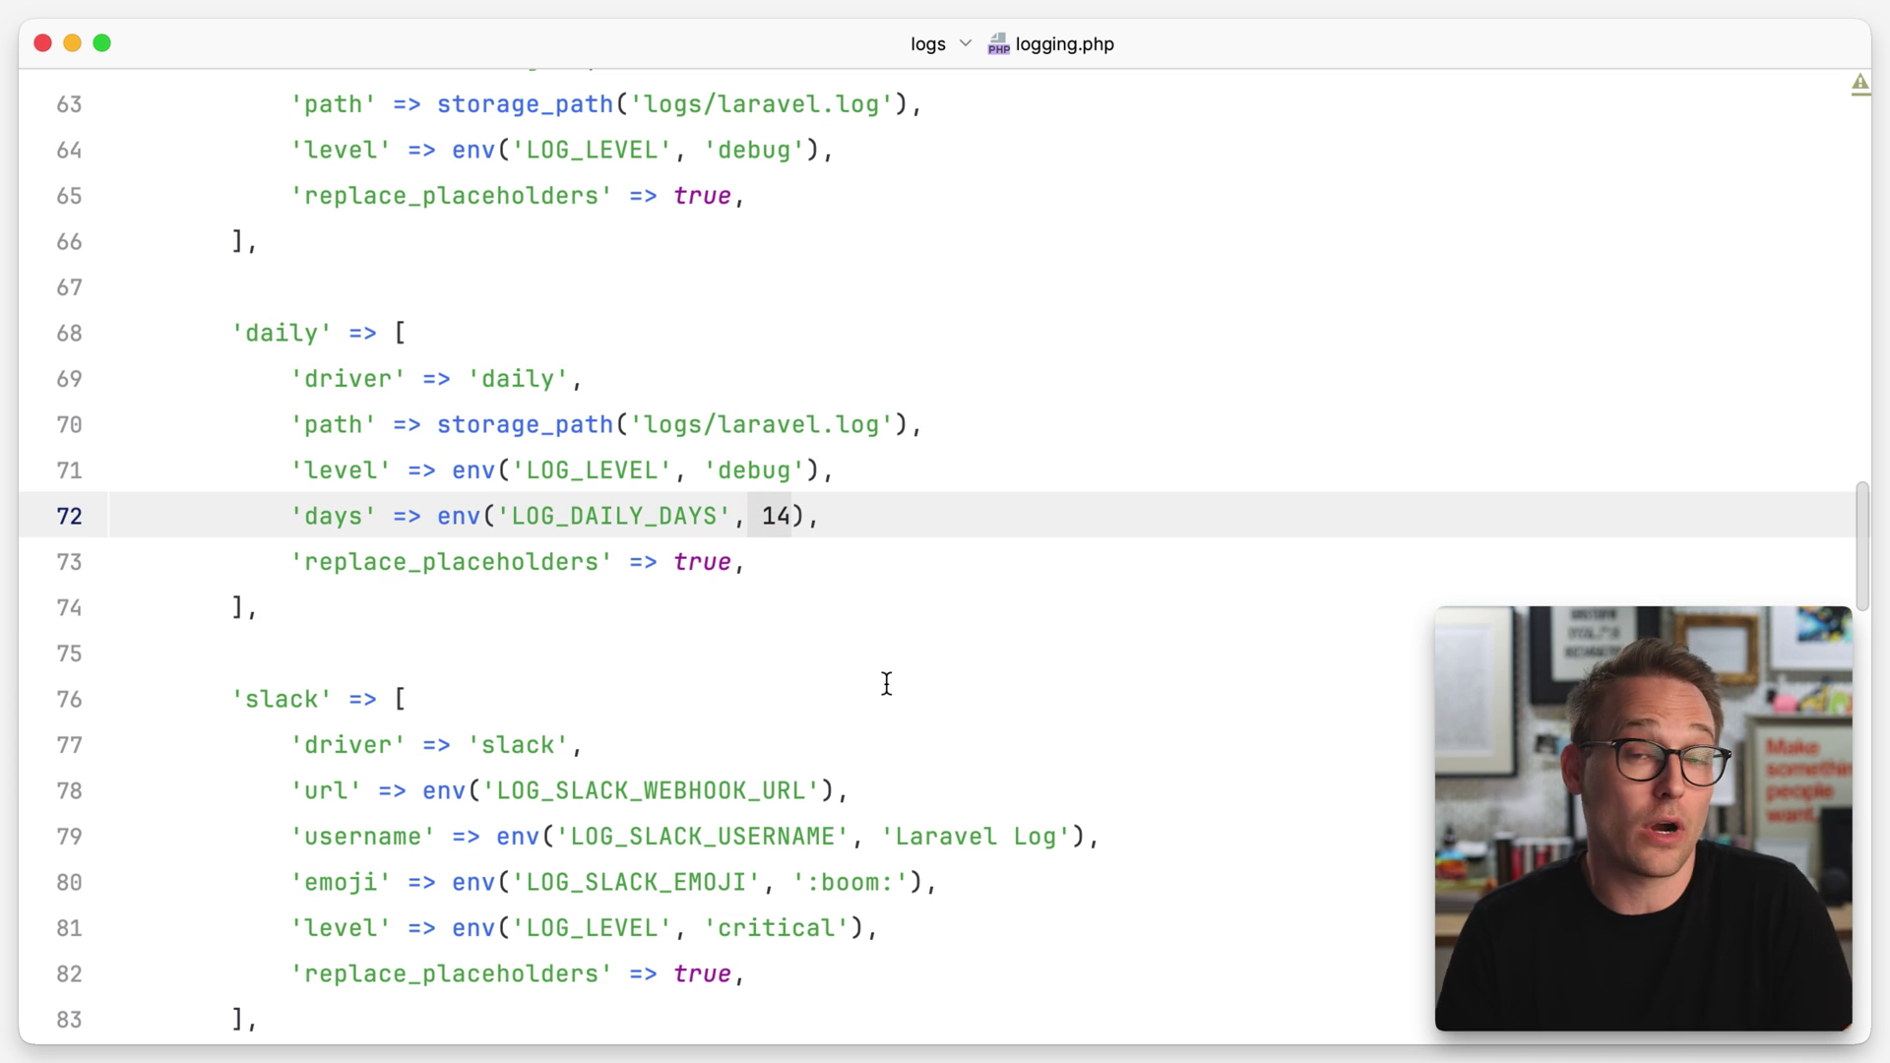
{"action": "type", "text": "7"}
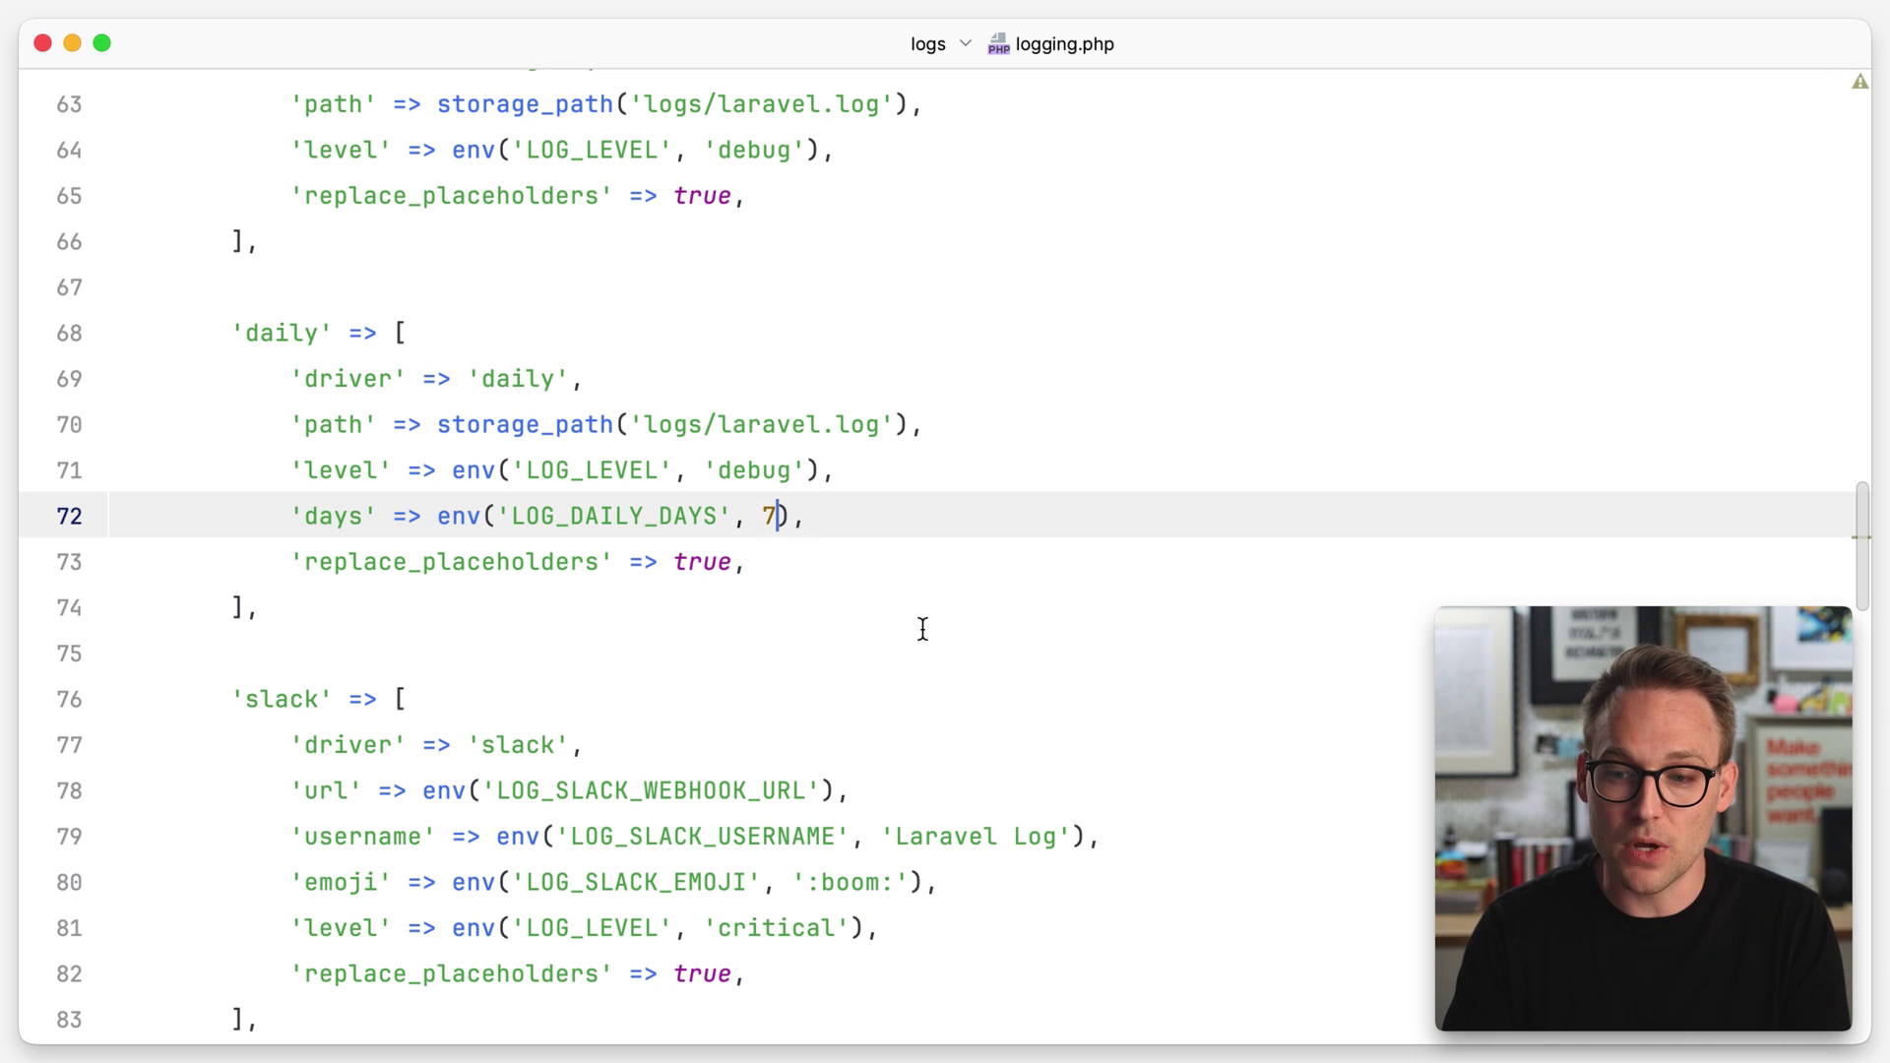
{"action": "key", "text": "super+z"}
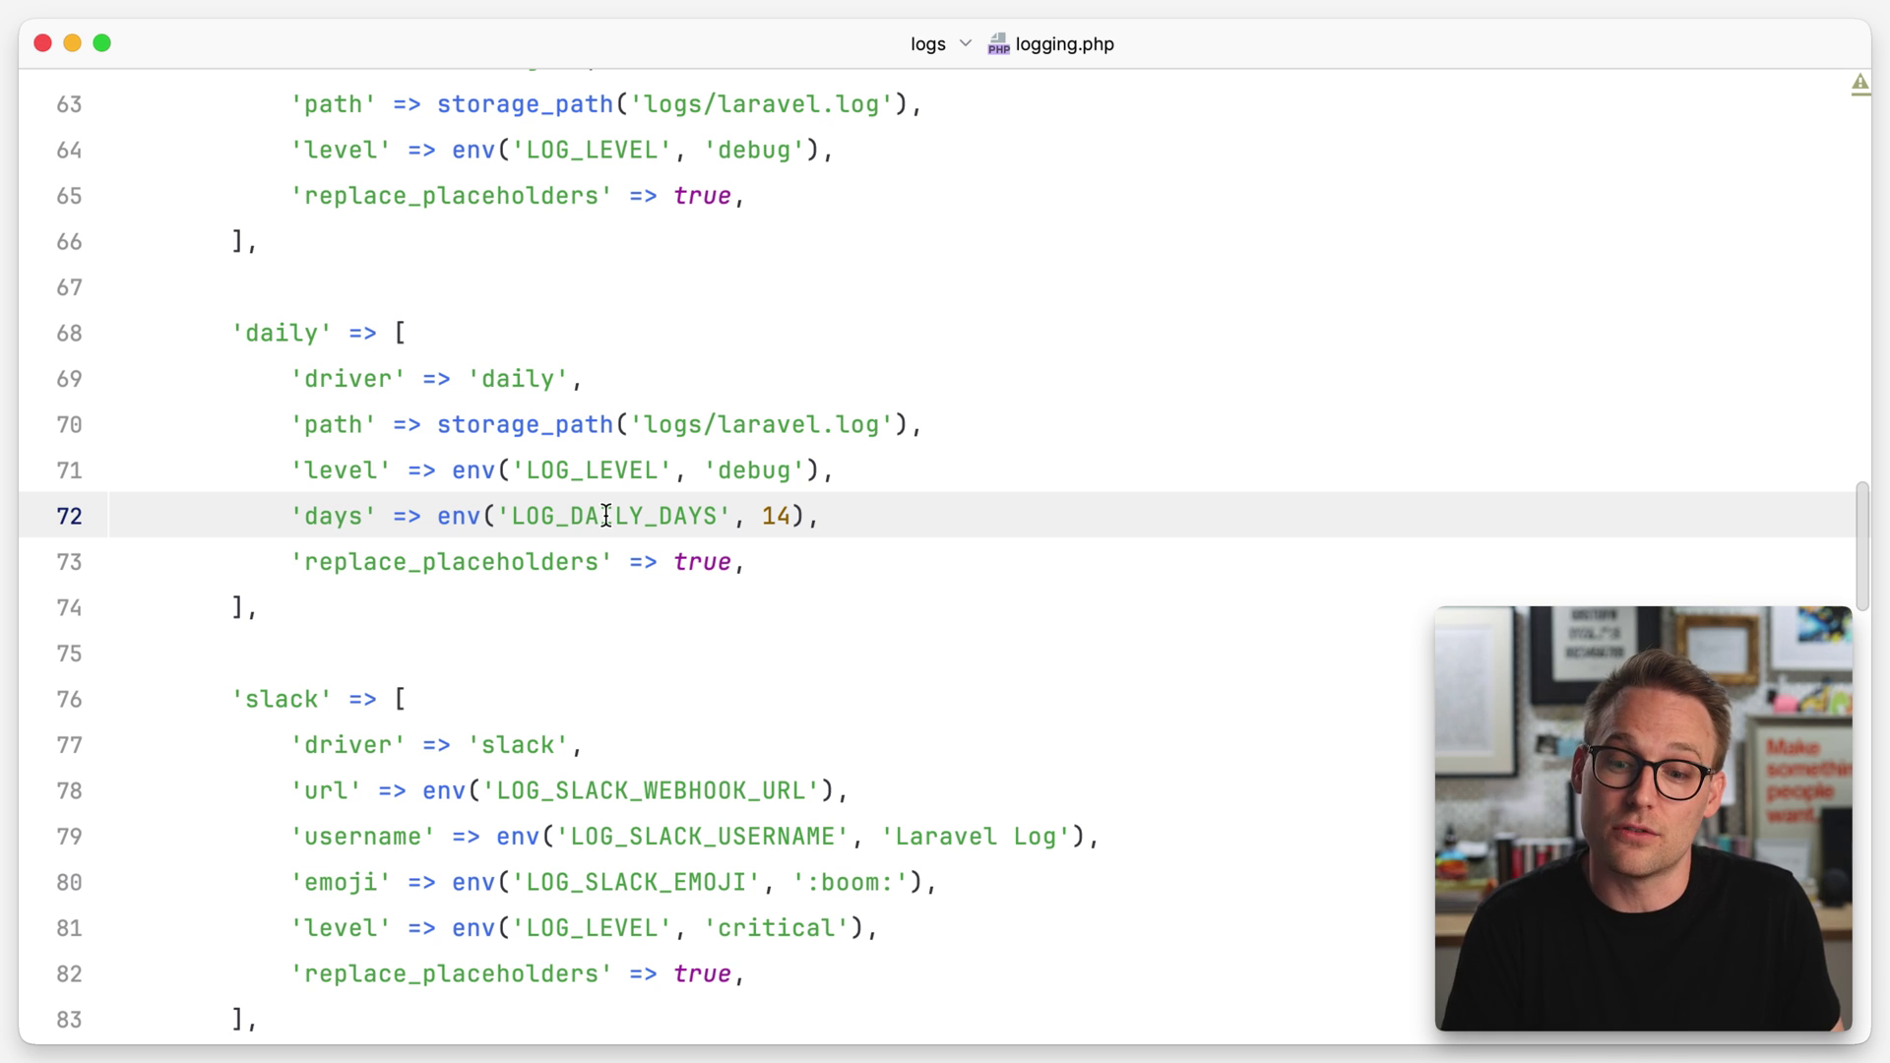
{"action": "scroll", "coordinate": [605, 516], "scroll_direction": "down", "scroll_amount": 3}
{"action": "scroll", "coordinate": [604, 515], "scroll_direction": "down", "scroll_amount": 6}
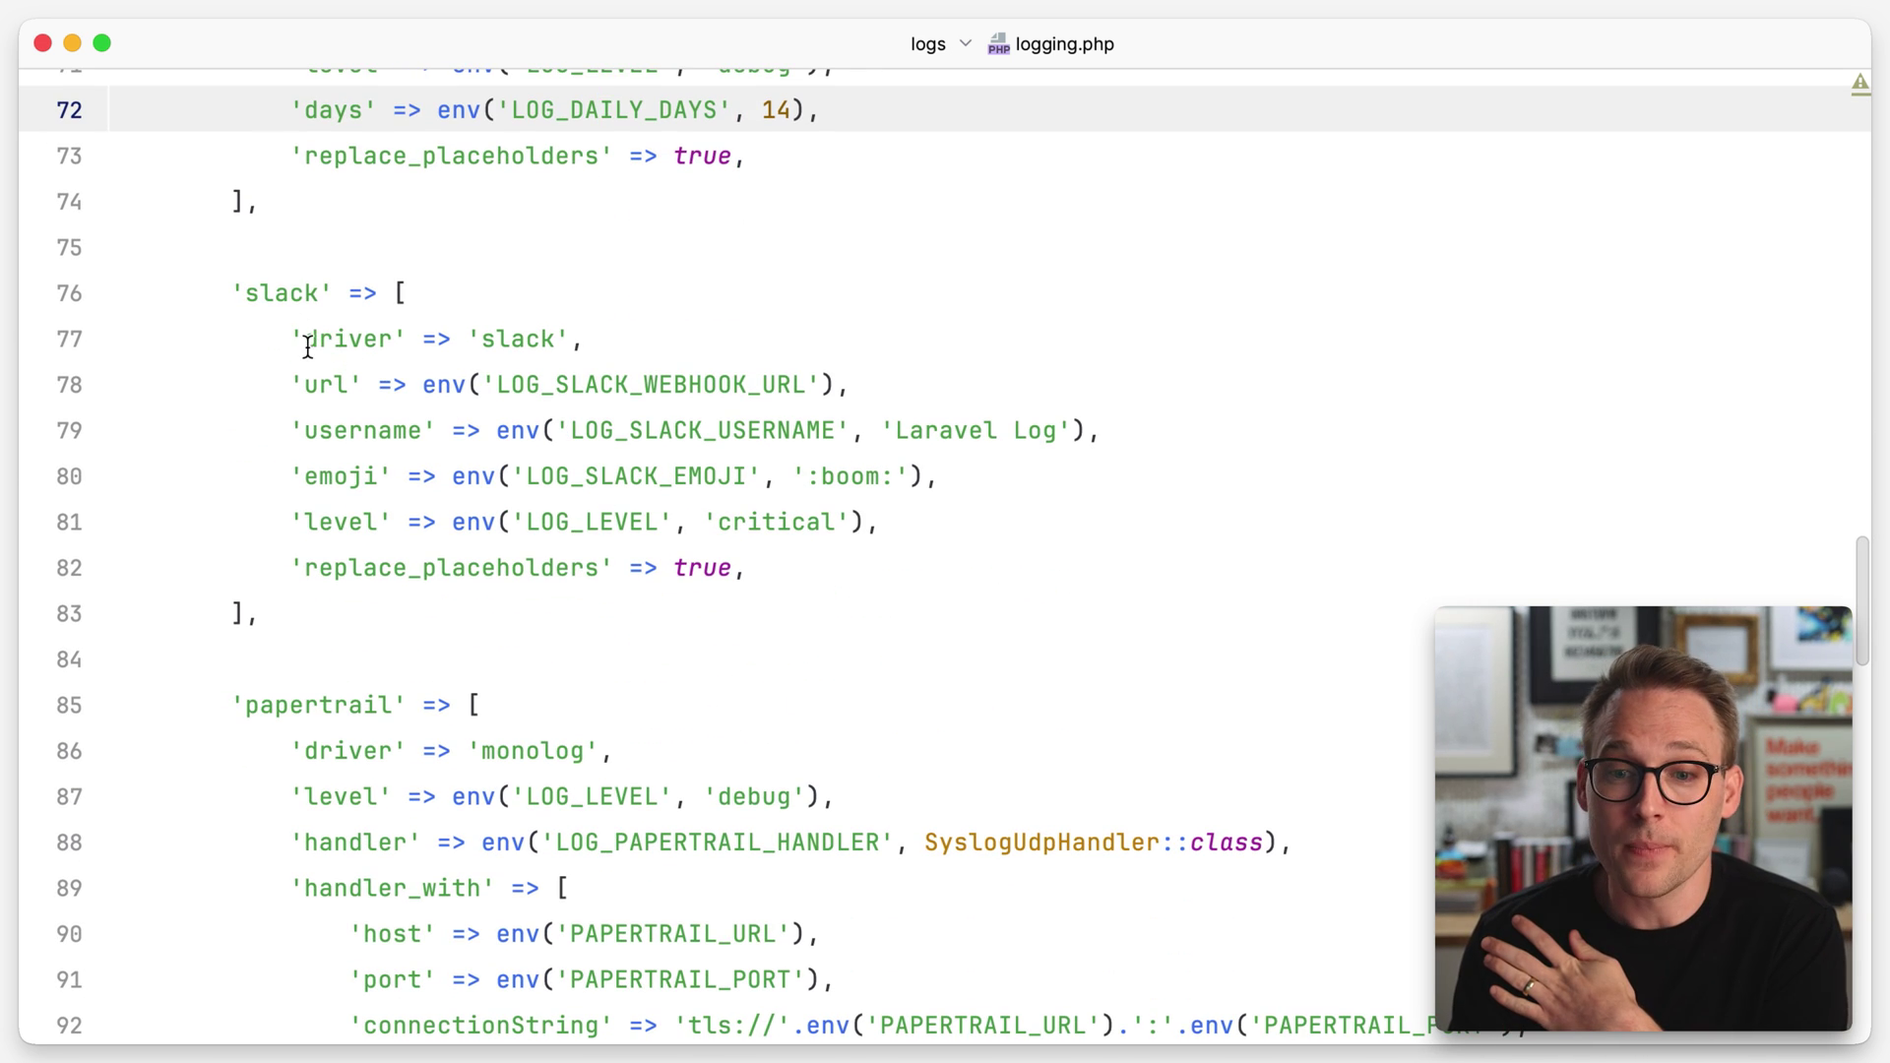
{"action": "left_click_drag", "start_coordinate": [305, 338], "coordinate": [590, 346]}
{"action": "double_click", "coordinate": [569, 386]}
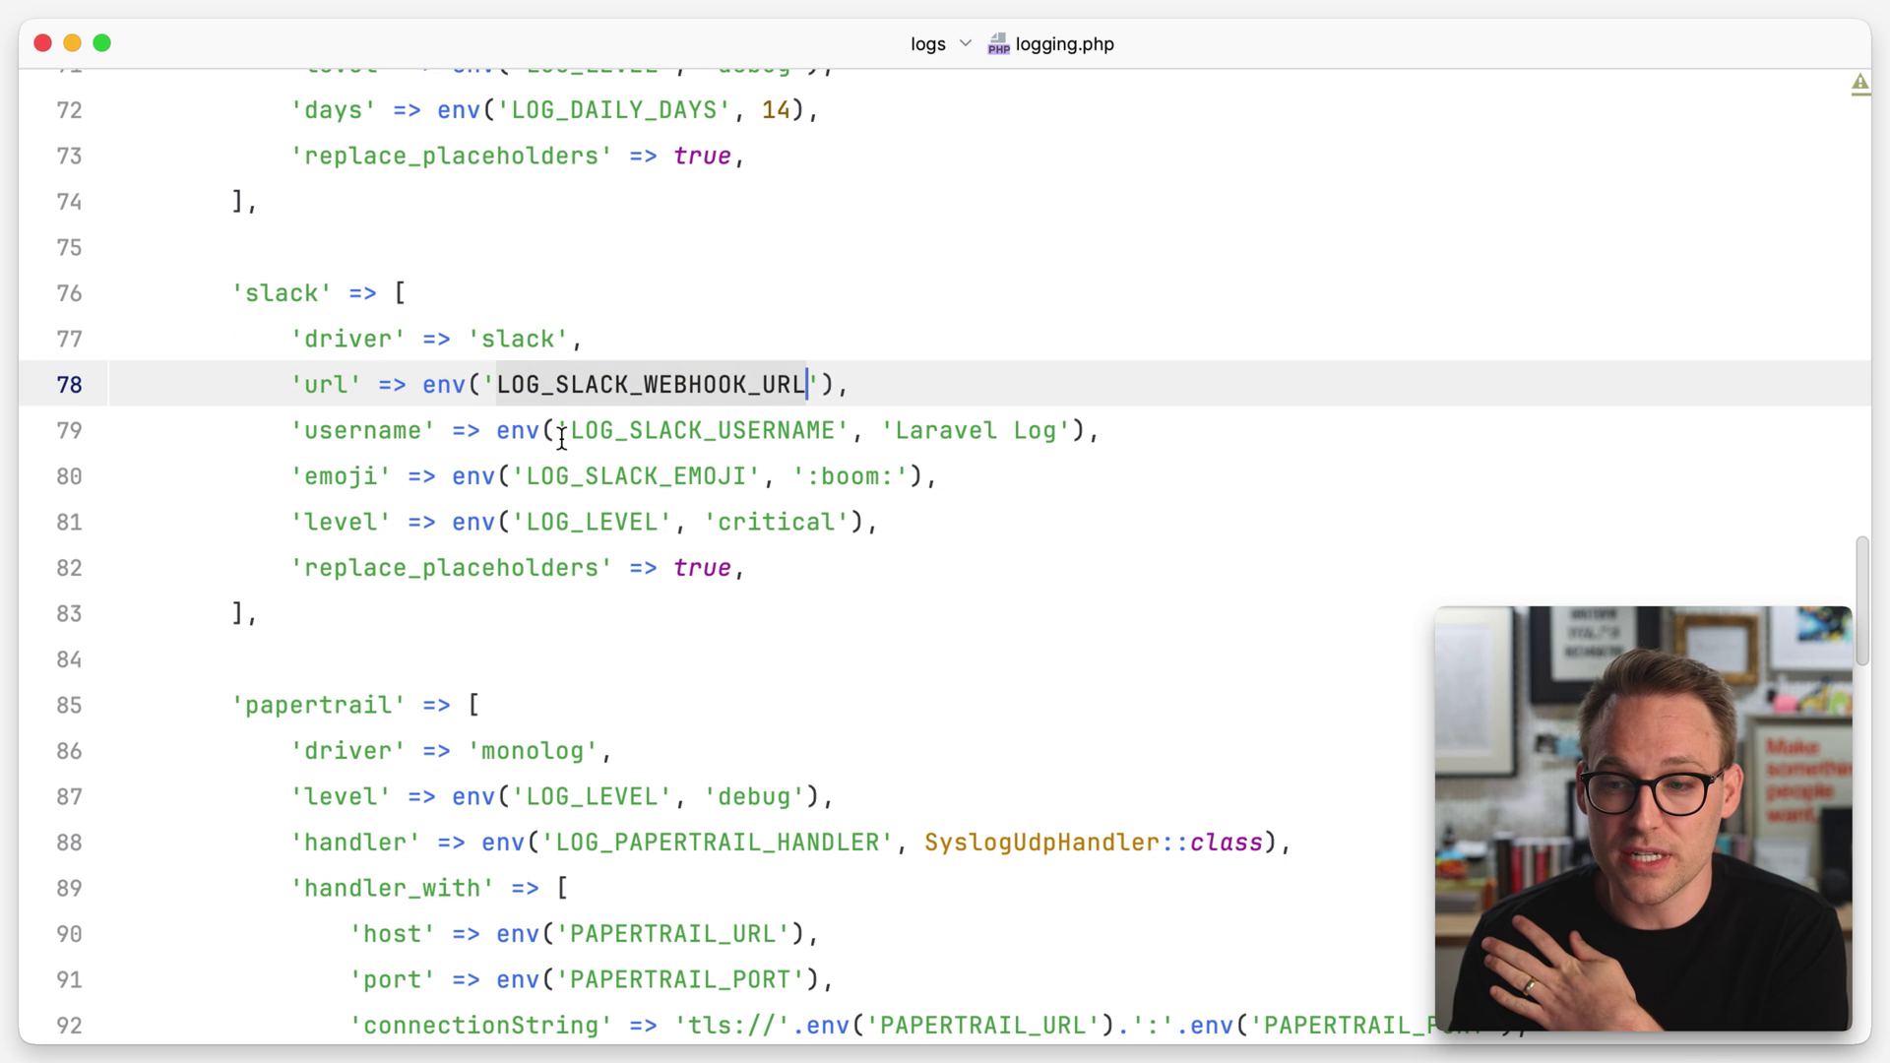
{"action": "double_click", "coordinate": [845, 477]}
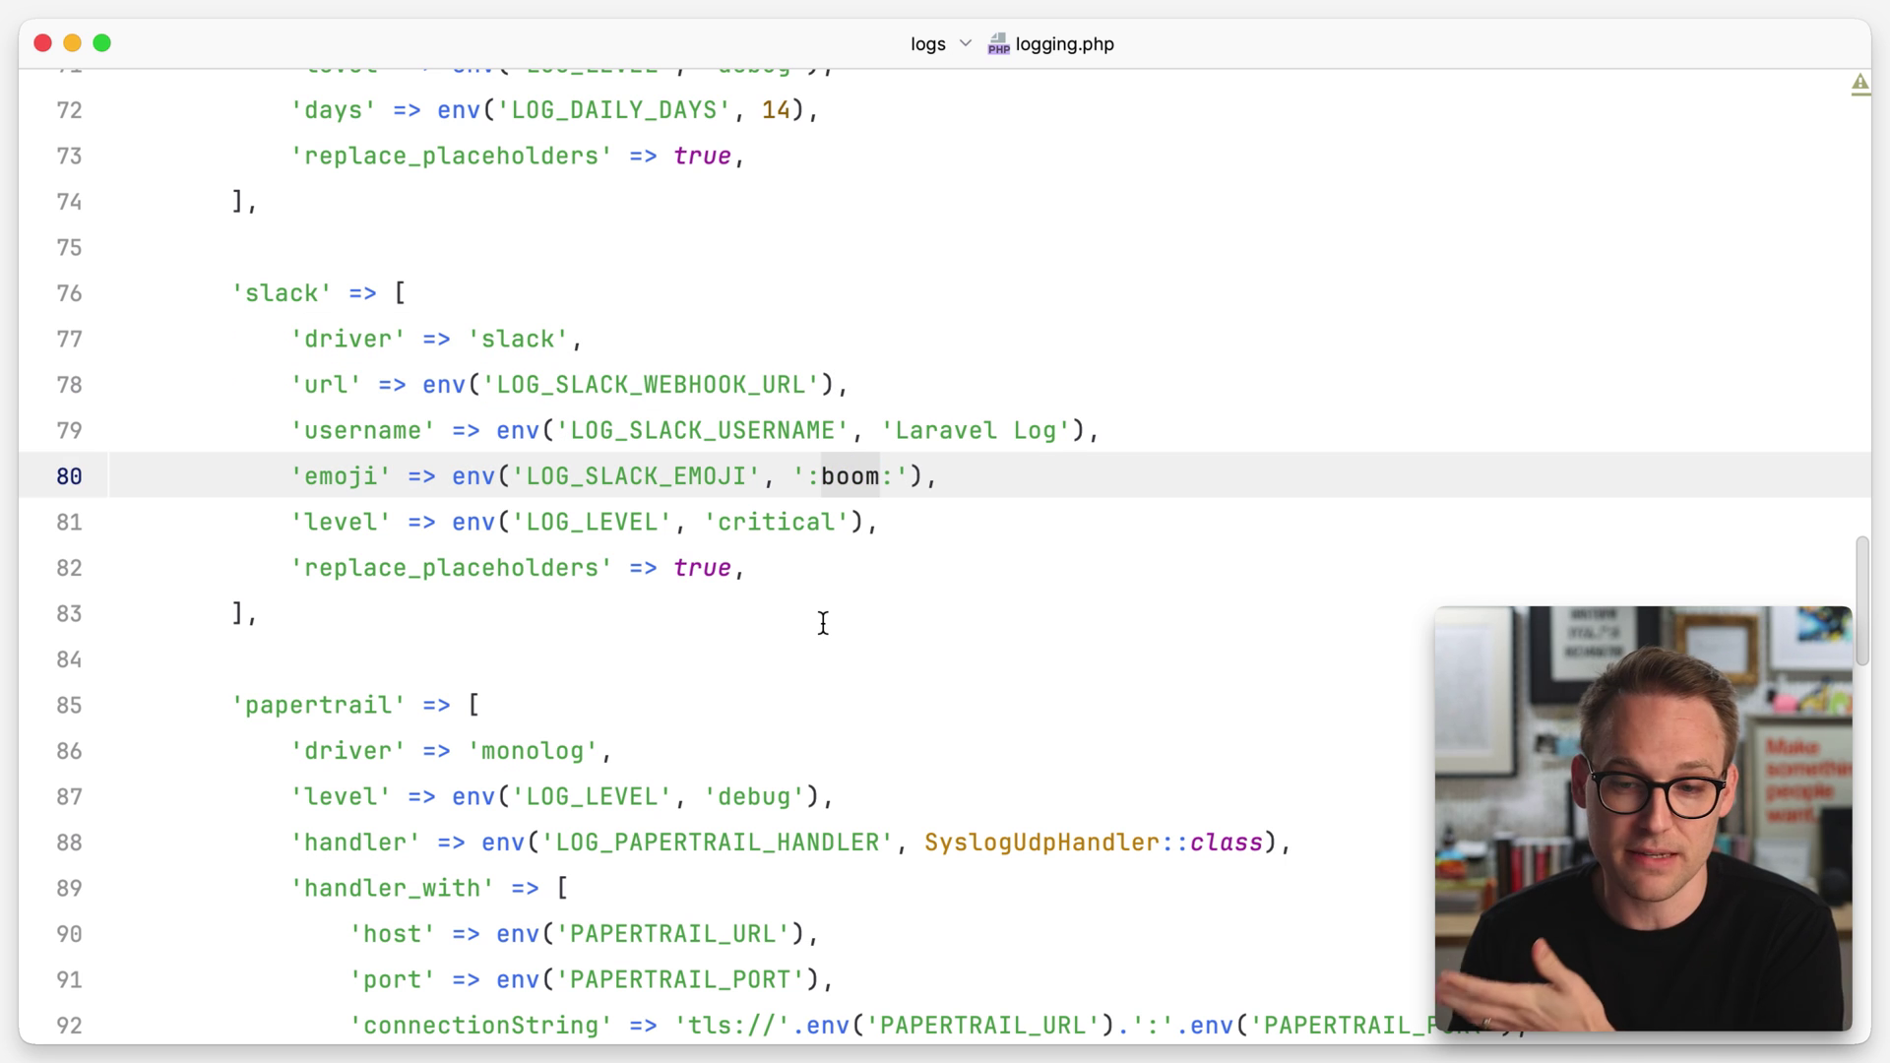
{"action": "key", "text": "Down"}
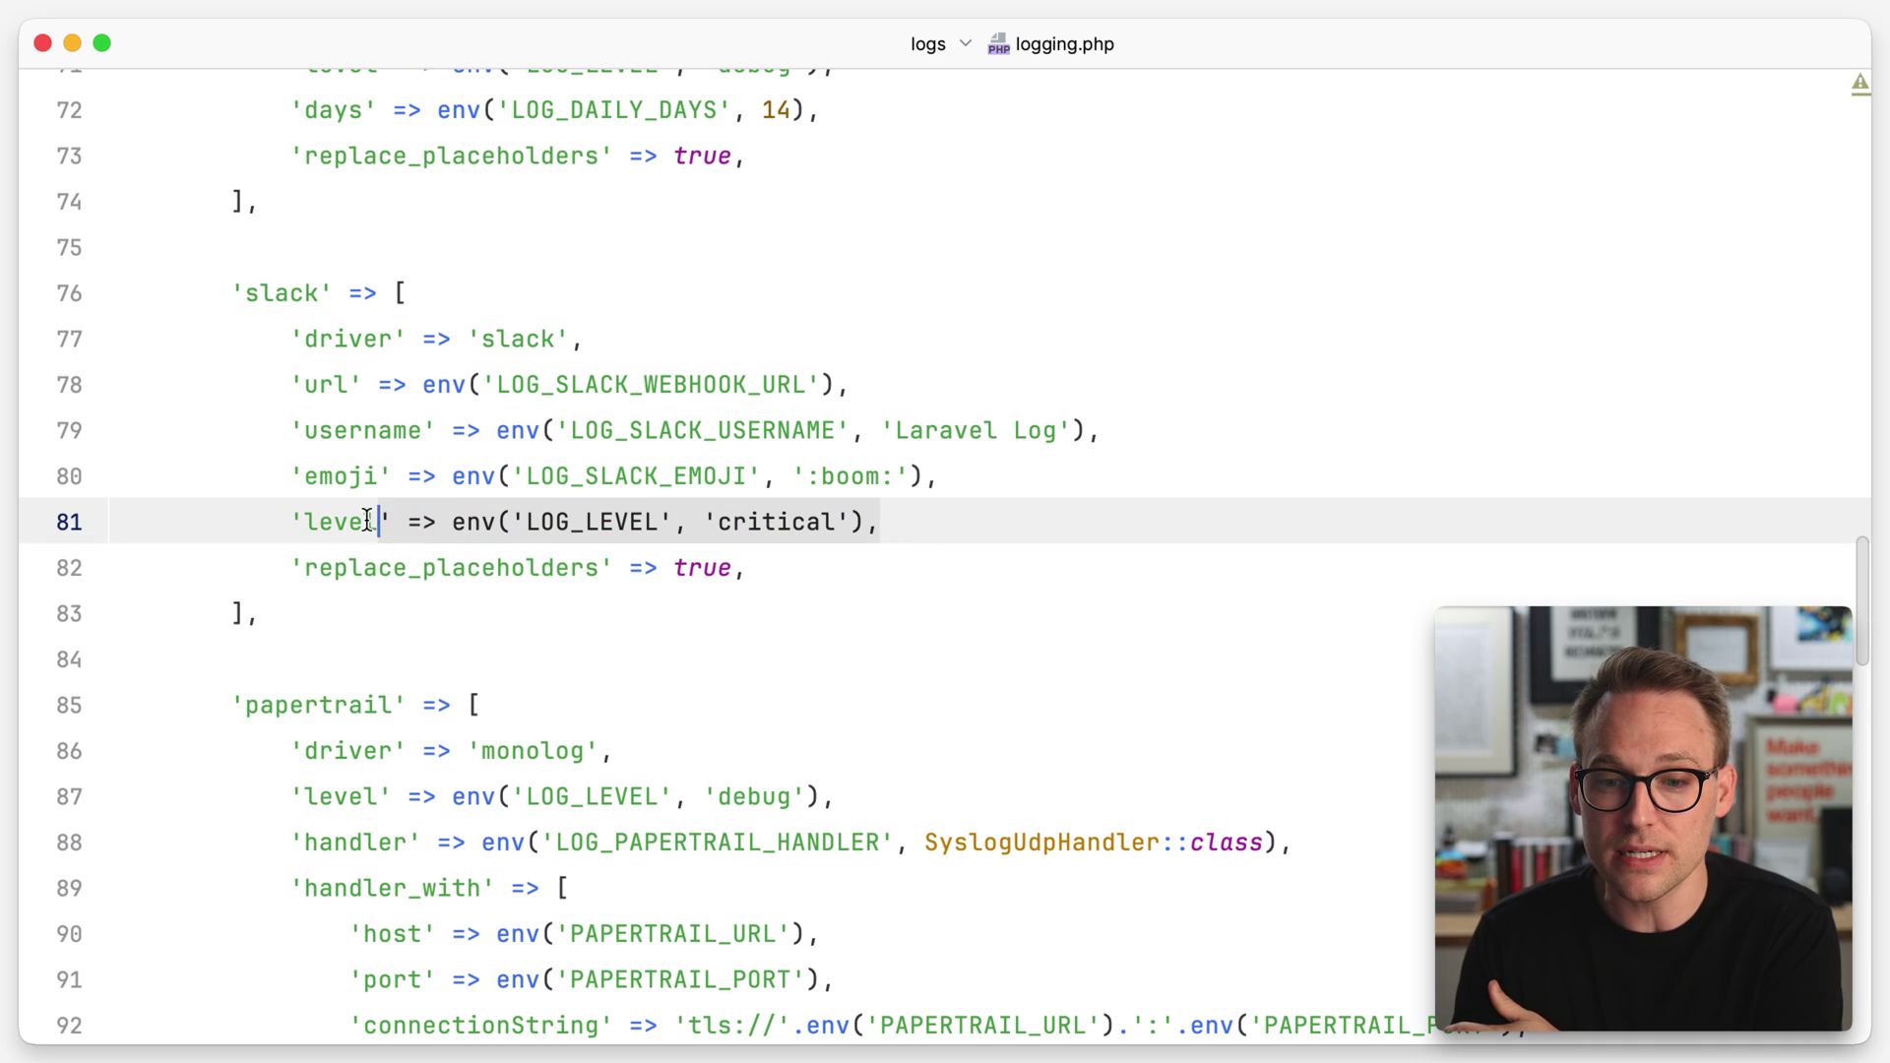
{"action": "left_click", "coordinate": [304, 520]}
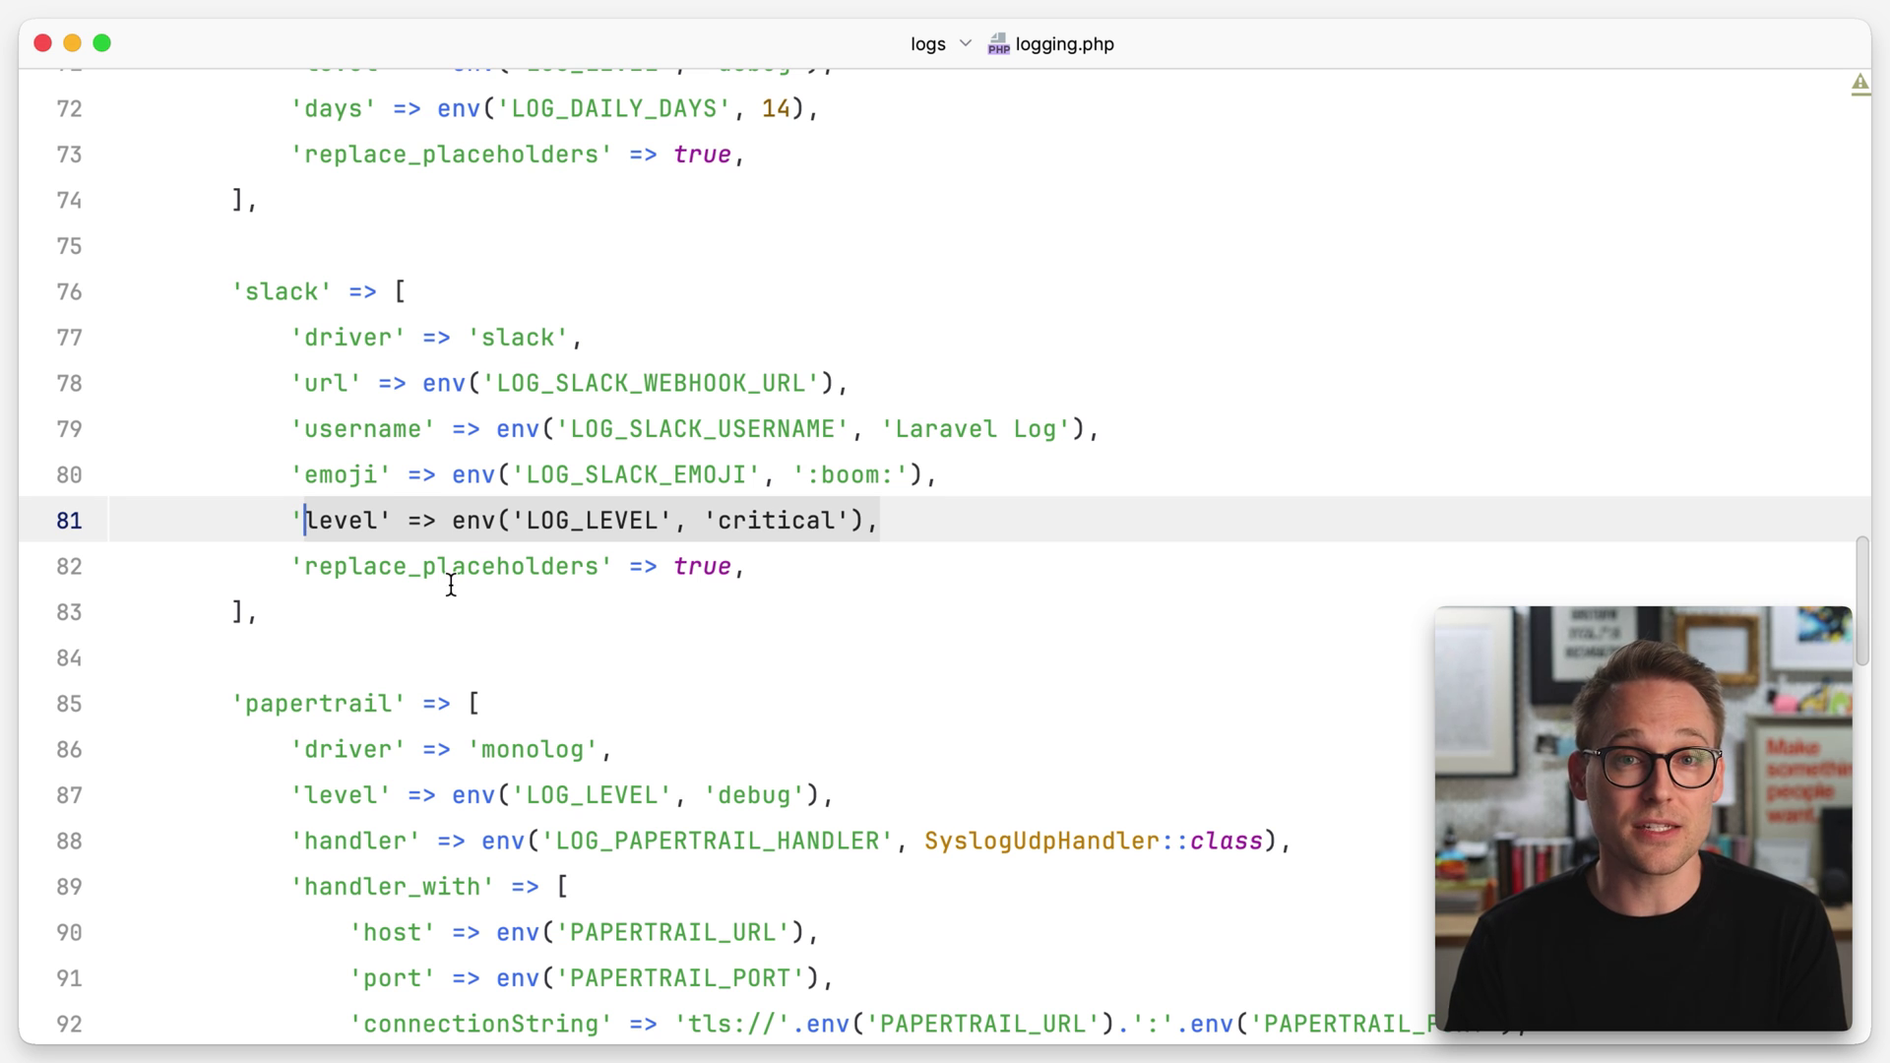
{"action": "scroll", "coordinate": [450, 585], "scroll_direction": "down", "scroll_amount": 1}
{"action": "scroll", "coordinate": [448, 582], "scroll_direction": "down", "scroll_amount": 1}
{"action": "scroll", "coordinate": [443, 582], "scroll_direction": "down", "scroll_amount": 4}
{"action": "scroll", "coordinate": [434, 582], "scroll_direction": "down", "scroll_amount": 2}
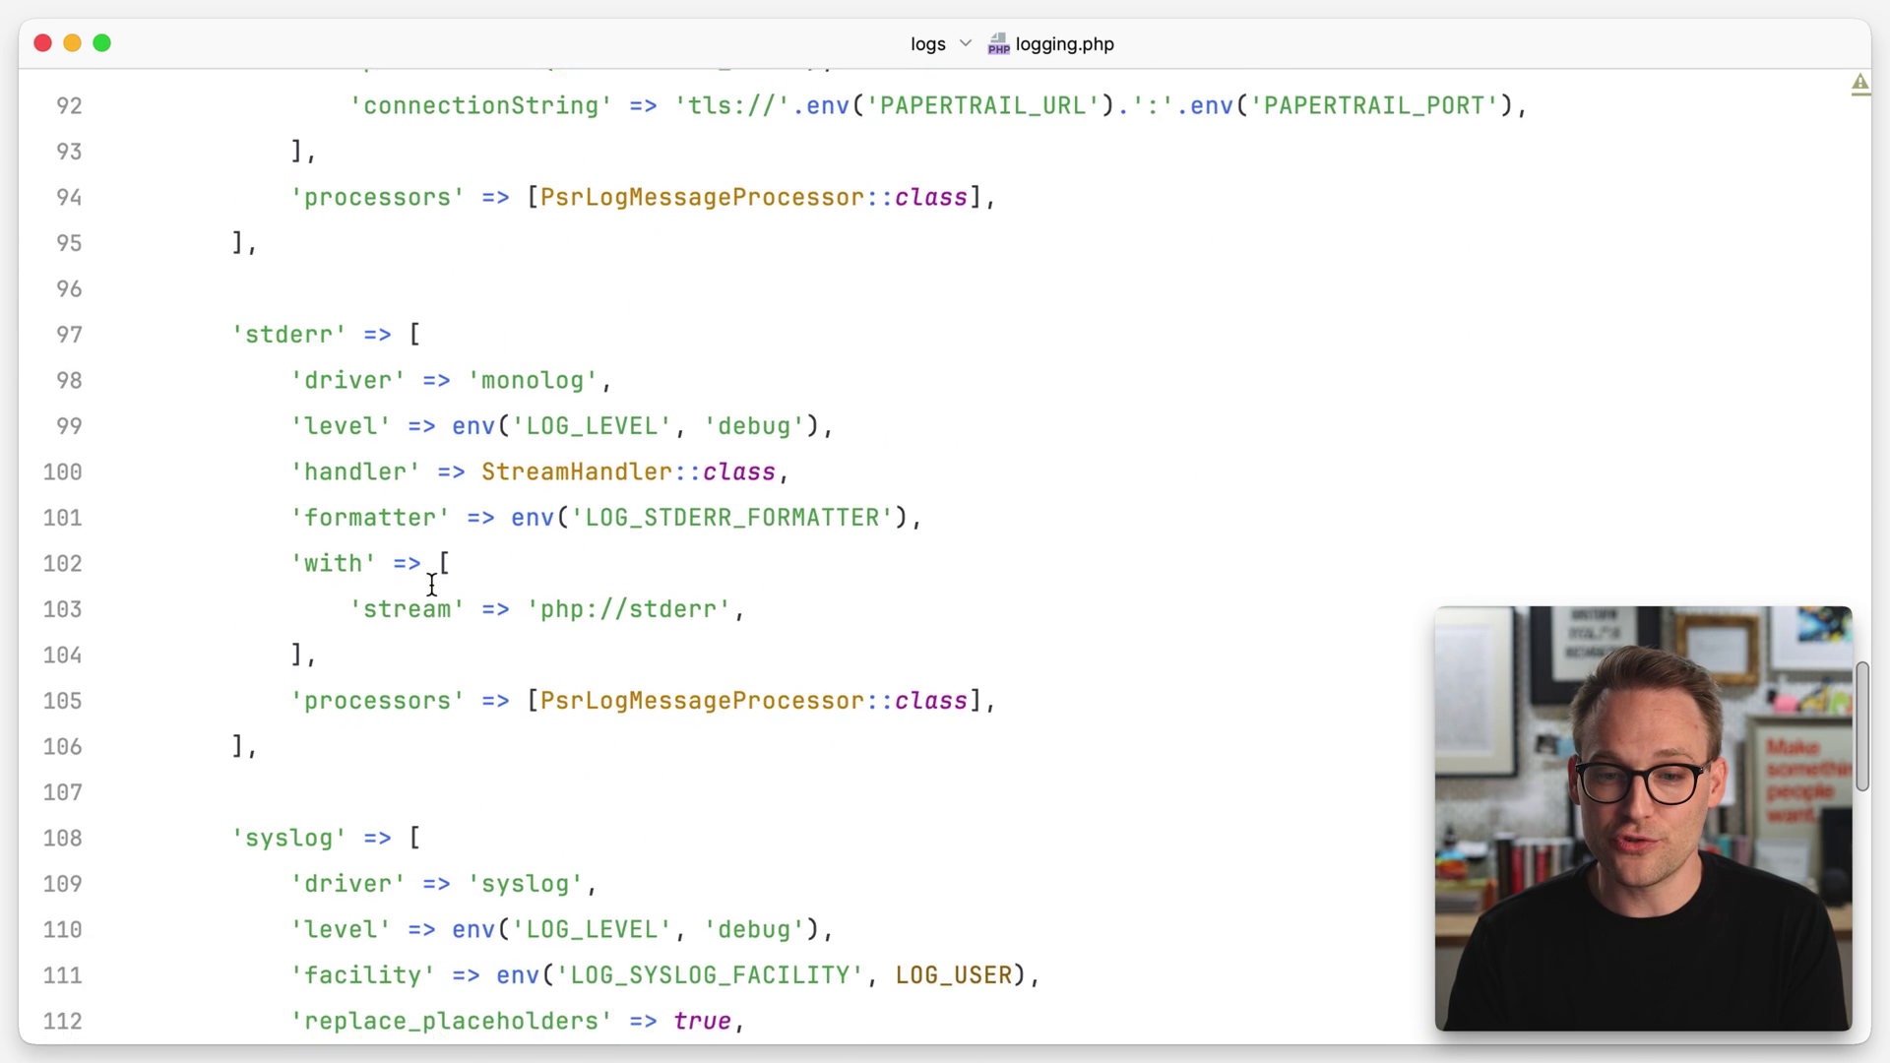
{"action": "scroll", "coordinate": [432, 584], "scroll_direction": "down", "scroll_amount": 3}
{"action": "scroll", "coordinate": [432, 586], "scroll_direction": "down", "scroll_amount": 1}
{"action": "scroll", "coordinate": [431, 585], "scroll_direction": "down", "scroll_amount": 2}
{"action": "scroll", "coordinate": [432, 585], "scroll_direction": "down", "scroll_amount": 1}
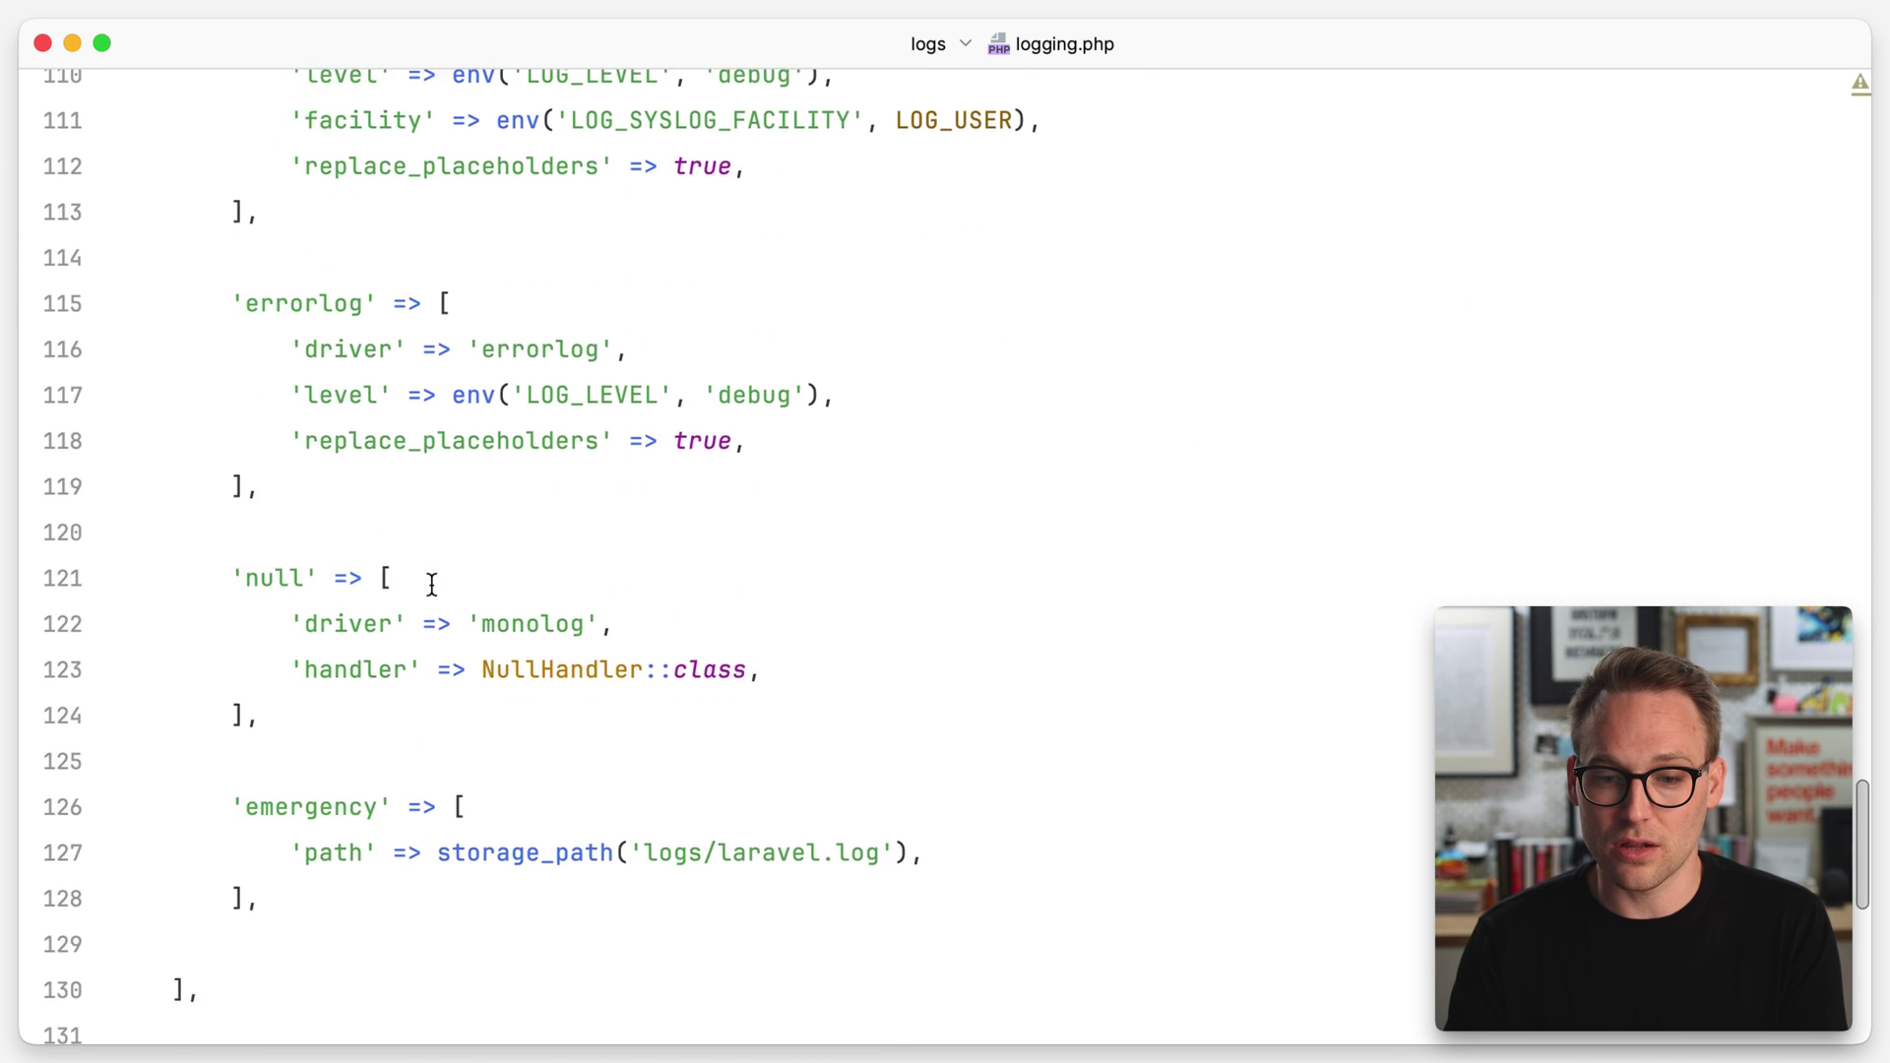
{"action": "scroll", "coordinate": [431, 586], "scroll_direction": "down", "scroll_amount": 3}
{"action": "left_click", "coordinate": [316, 495]}
{"action": "key", "text": "shift+Up"}
{"action": "key", "text": "shift+Up"}
{"action": "key", "text": "shift+Up"}
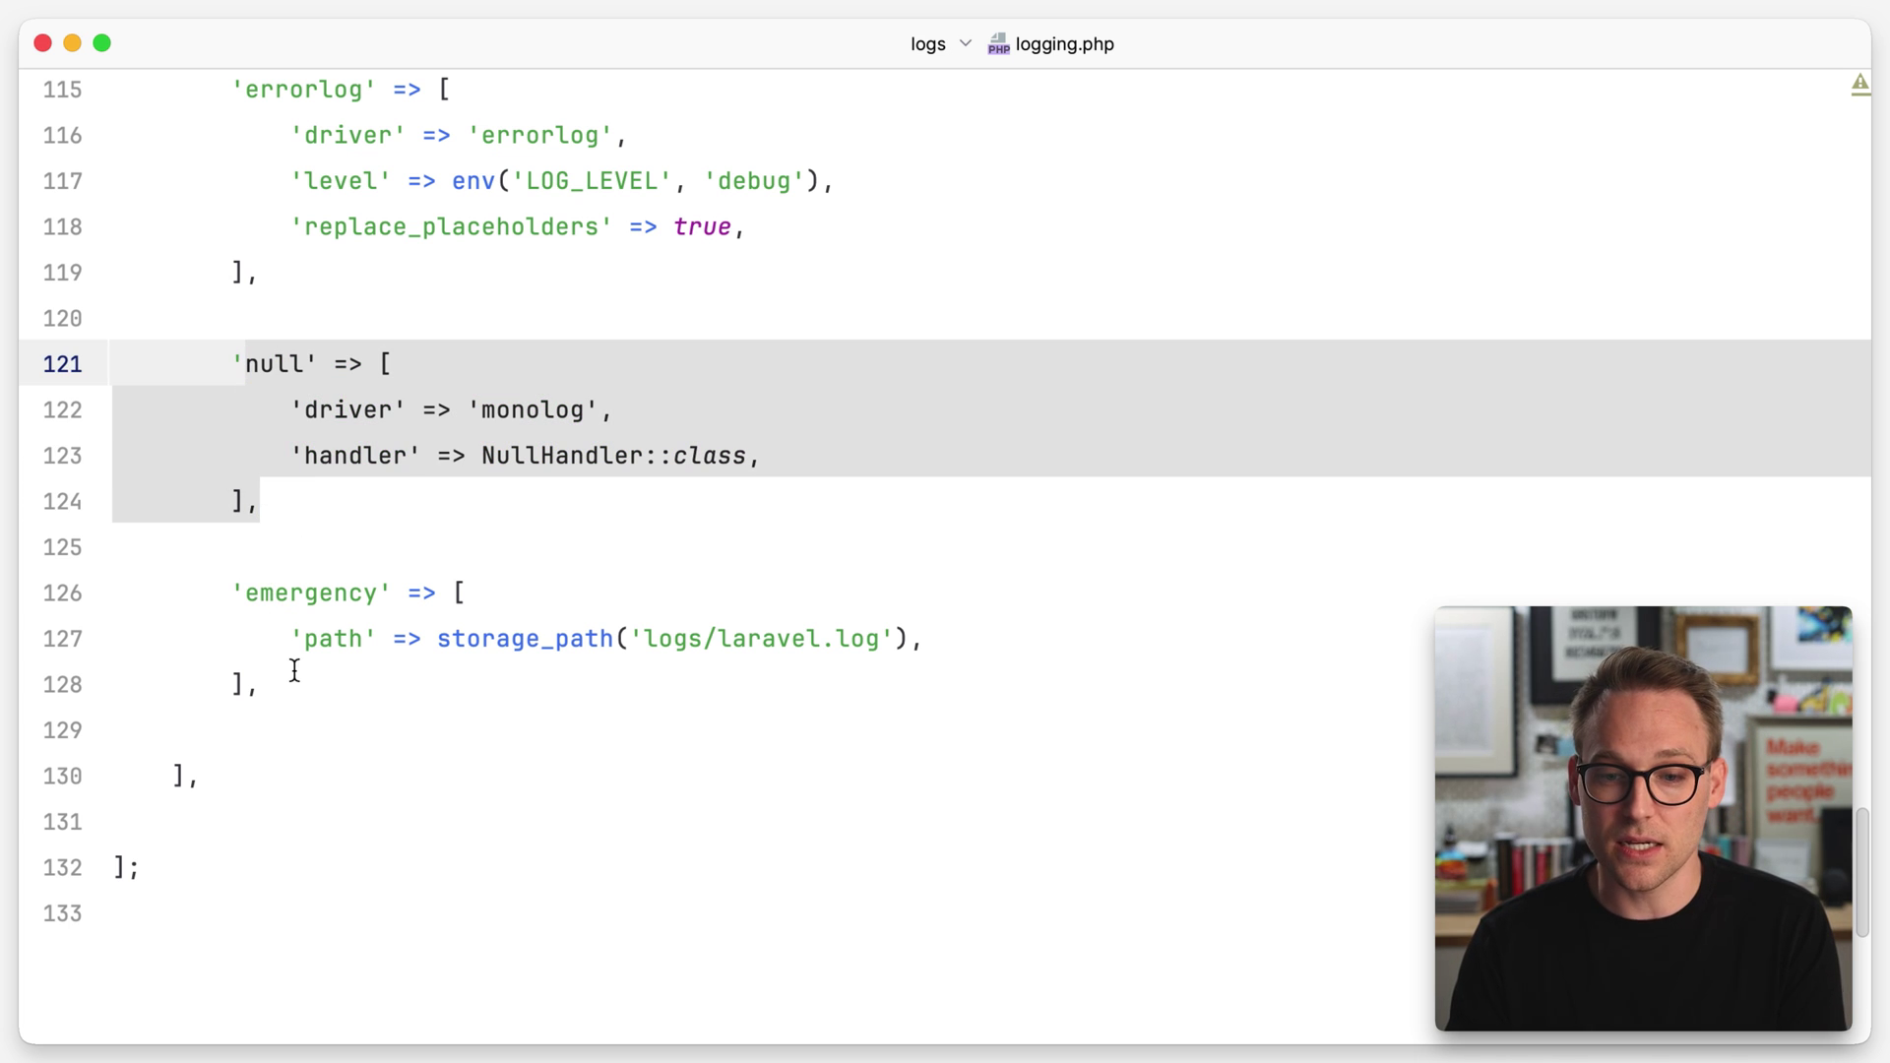
{"action": "left_click_drag", "start_coordinate": [294, 674], "coordinate": [245, 597]}
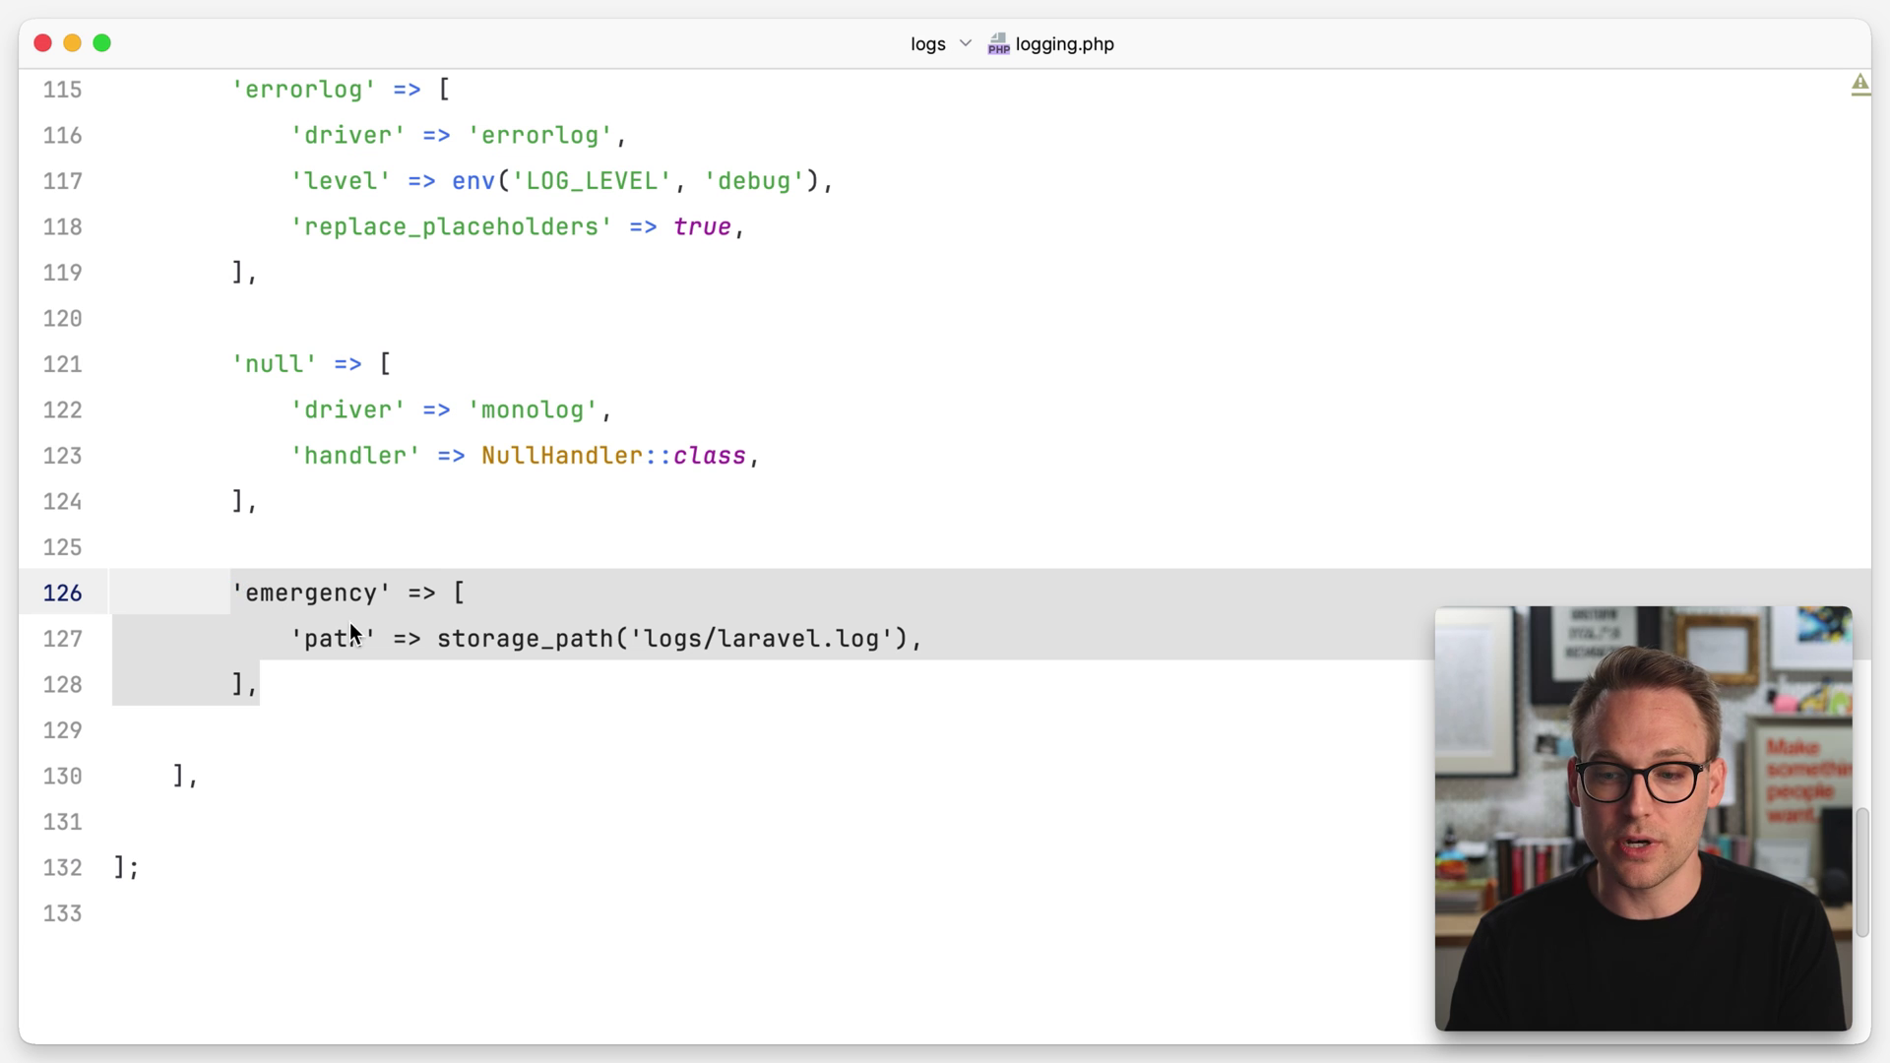
{"action": "left_click", "coordinate": [469, 617]}
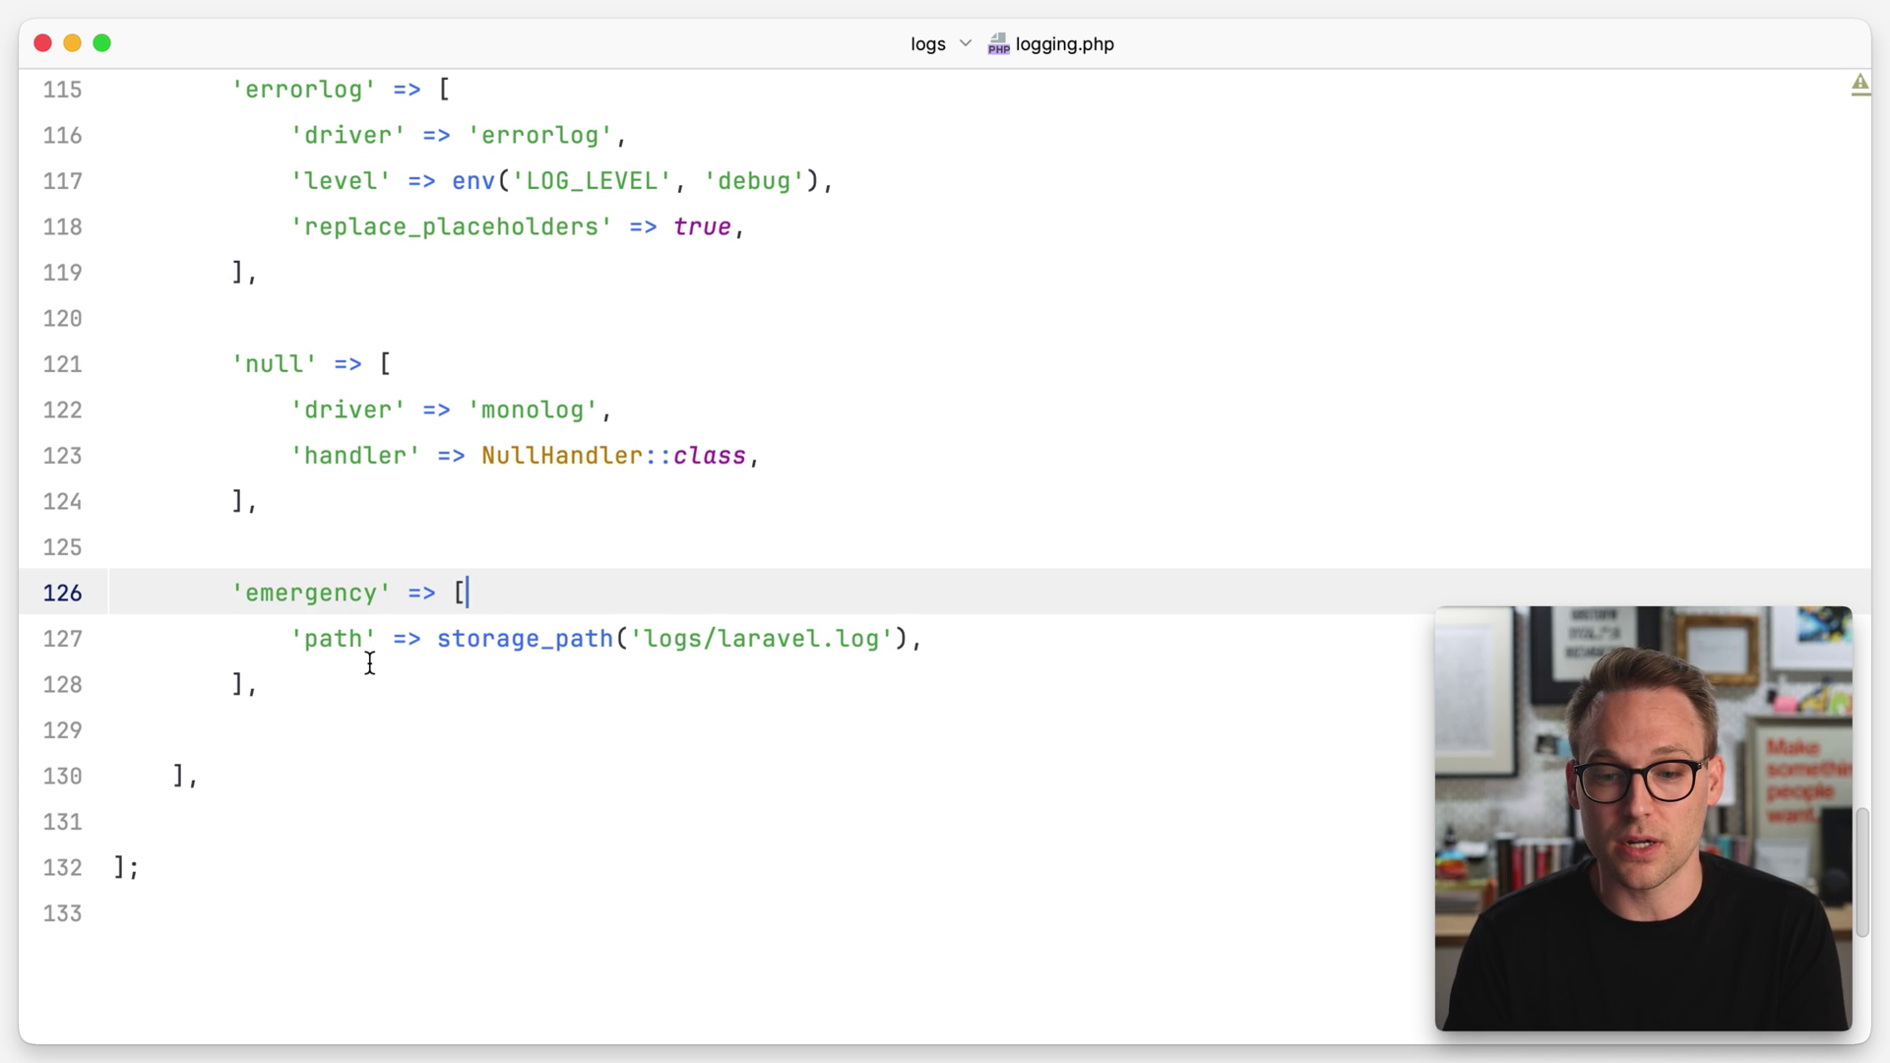
{"action": "scroll", "coordinate": [370, 663], "scroll_direction": "up", "scroll_amount": 10}
{"action": "scroll", "coordinate": [369, 664], "scroll_direction": "up", "scroll_amount": 2}
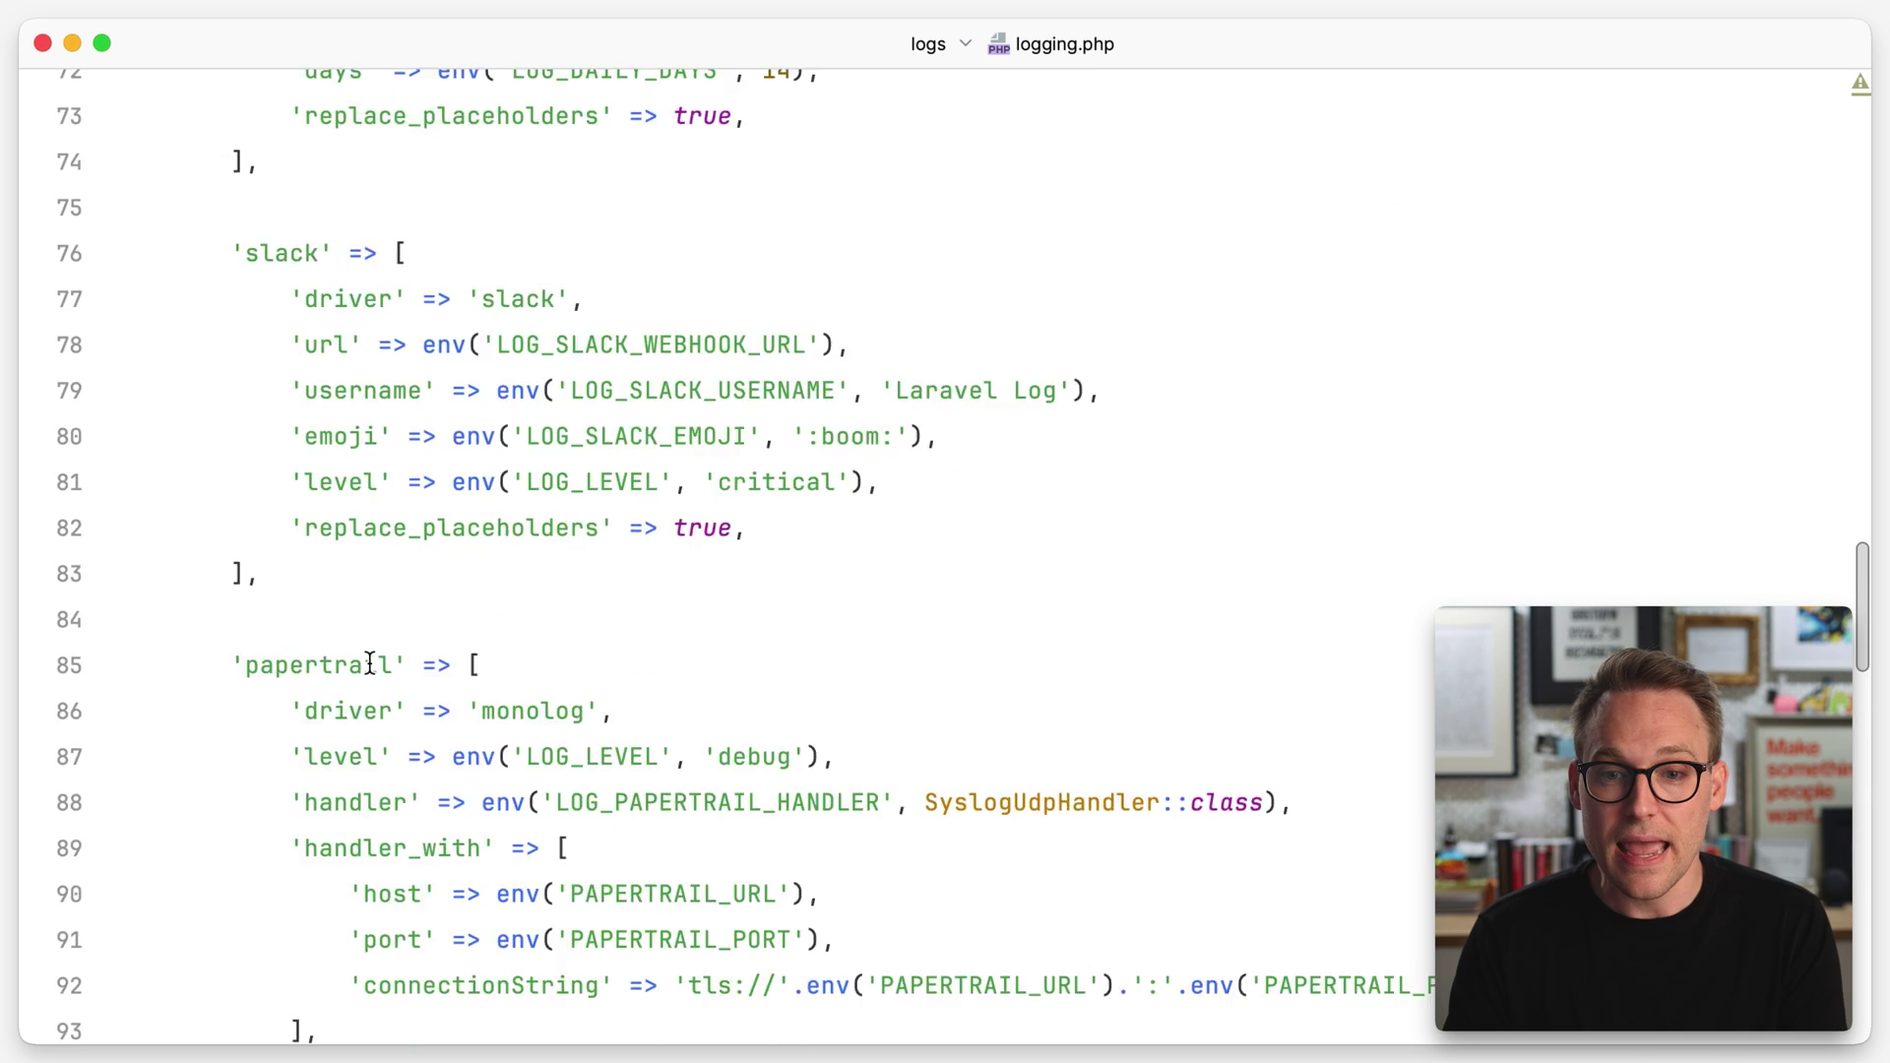
{"action": "scroll", "coordinate": [370, 663], "scroll_direction": "up", "scroll_amount": 5}
{"action": "scroll", "coordinate": [369, 662], "scroll_direction": "up", "scroll_amount": 1}
Paste the sentry channel after stack and review its driver, level and bubble settings.
{"action": "left_click", "coordinate": [335, 404]}
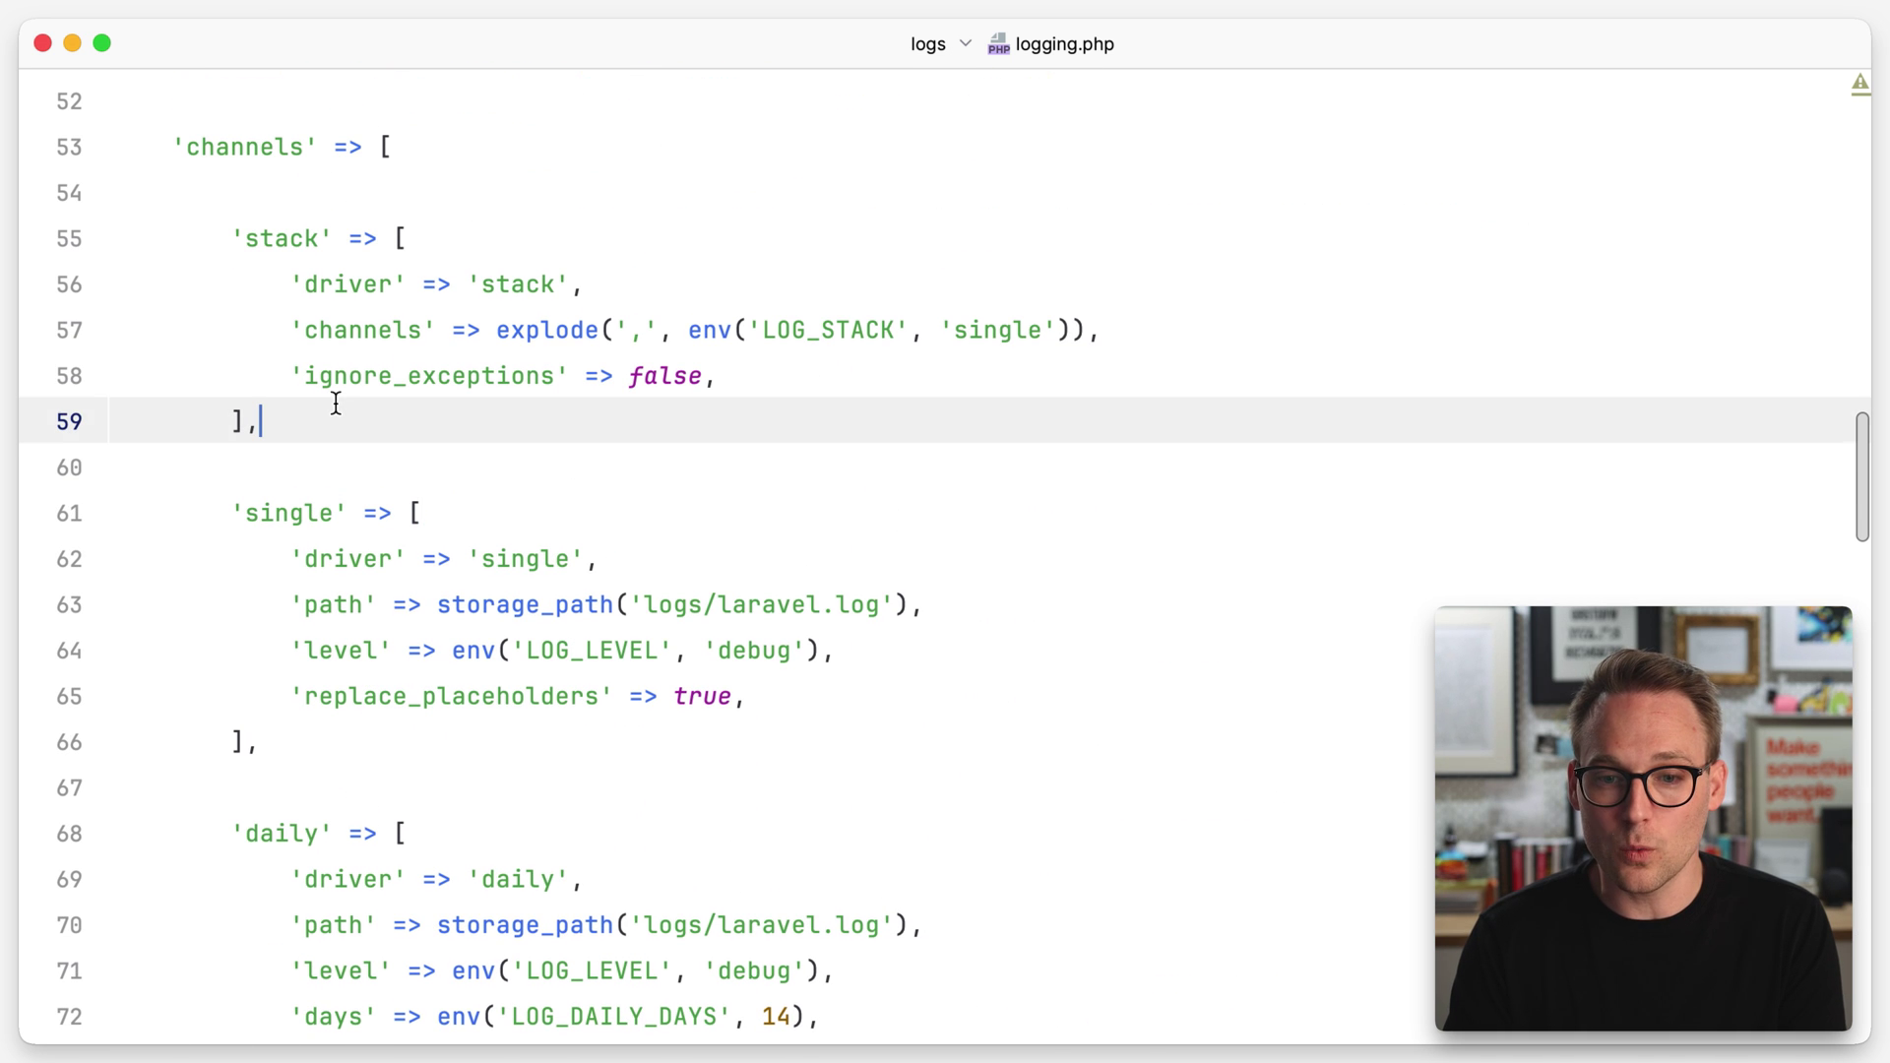
{"action": "key", "text": "super+v"}
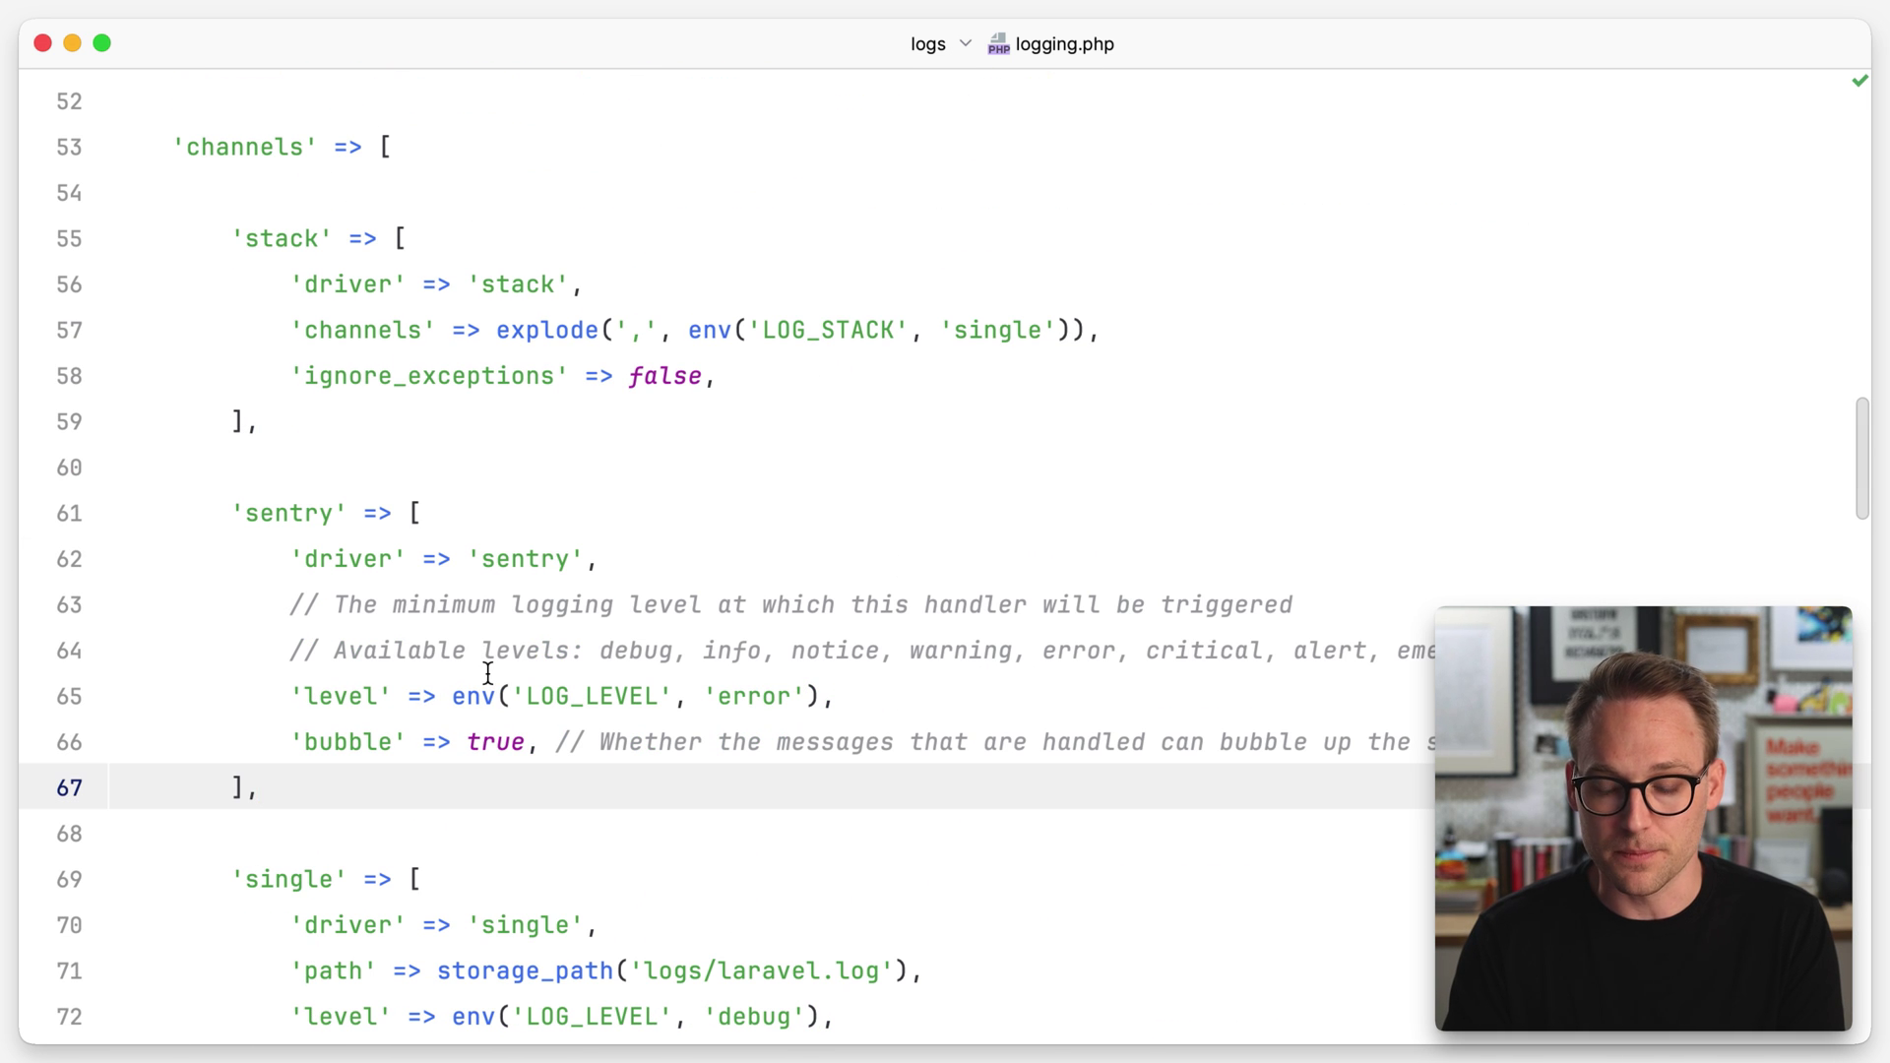
{"action": "left_click", "coordinate": [509, 606]}
{"action": "left_click_drag", "start_coordinate": [334, 561], "coordinate": [538, 559]}
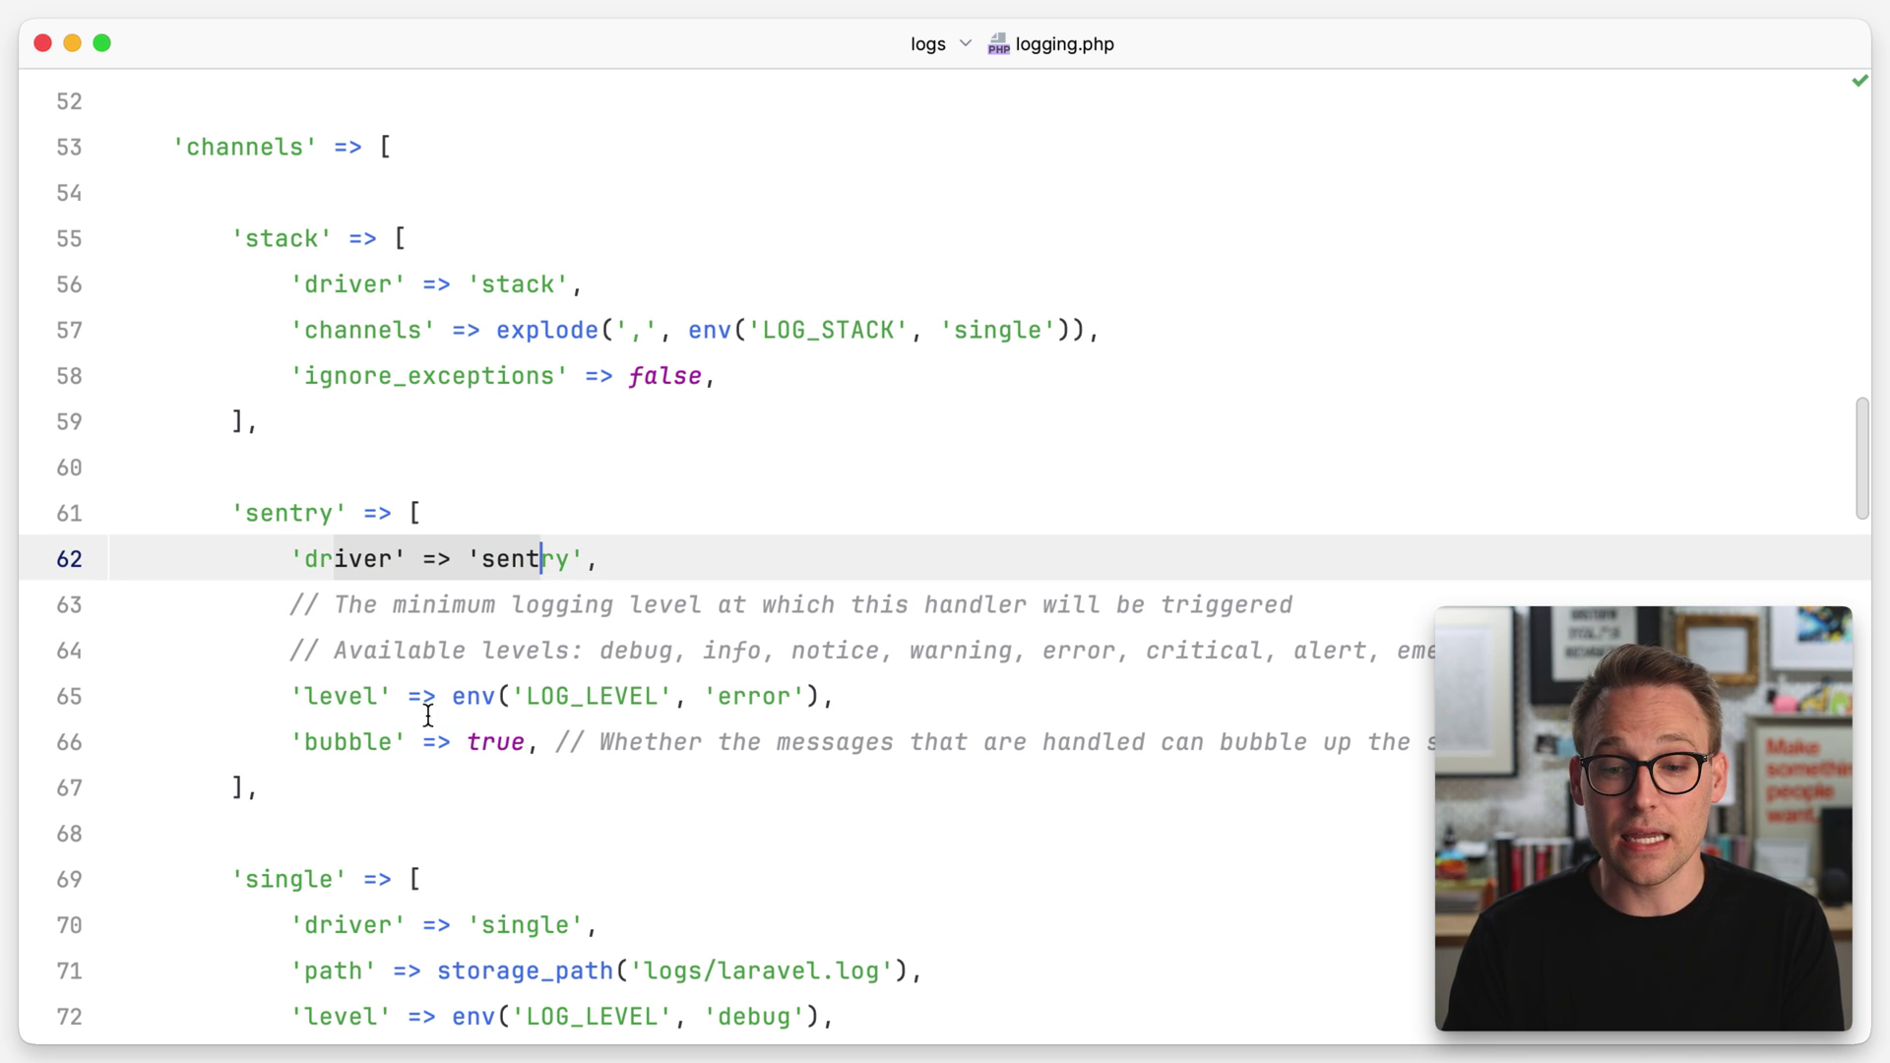
{"action": "left_click_drag", "start_coordinate": [303, 697], "coordinate": [689, 697]}
{"action": "left_click_drag", "start_coordinate": [355, 735], "coordinate": [498, 741]}
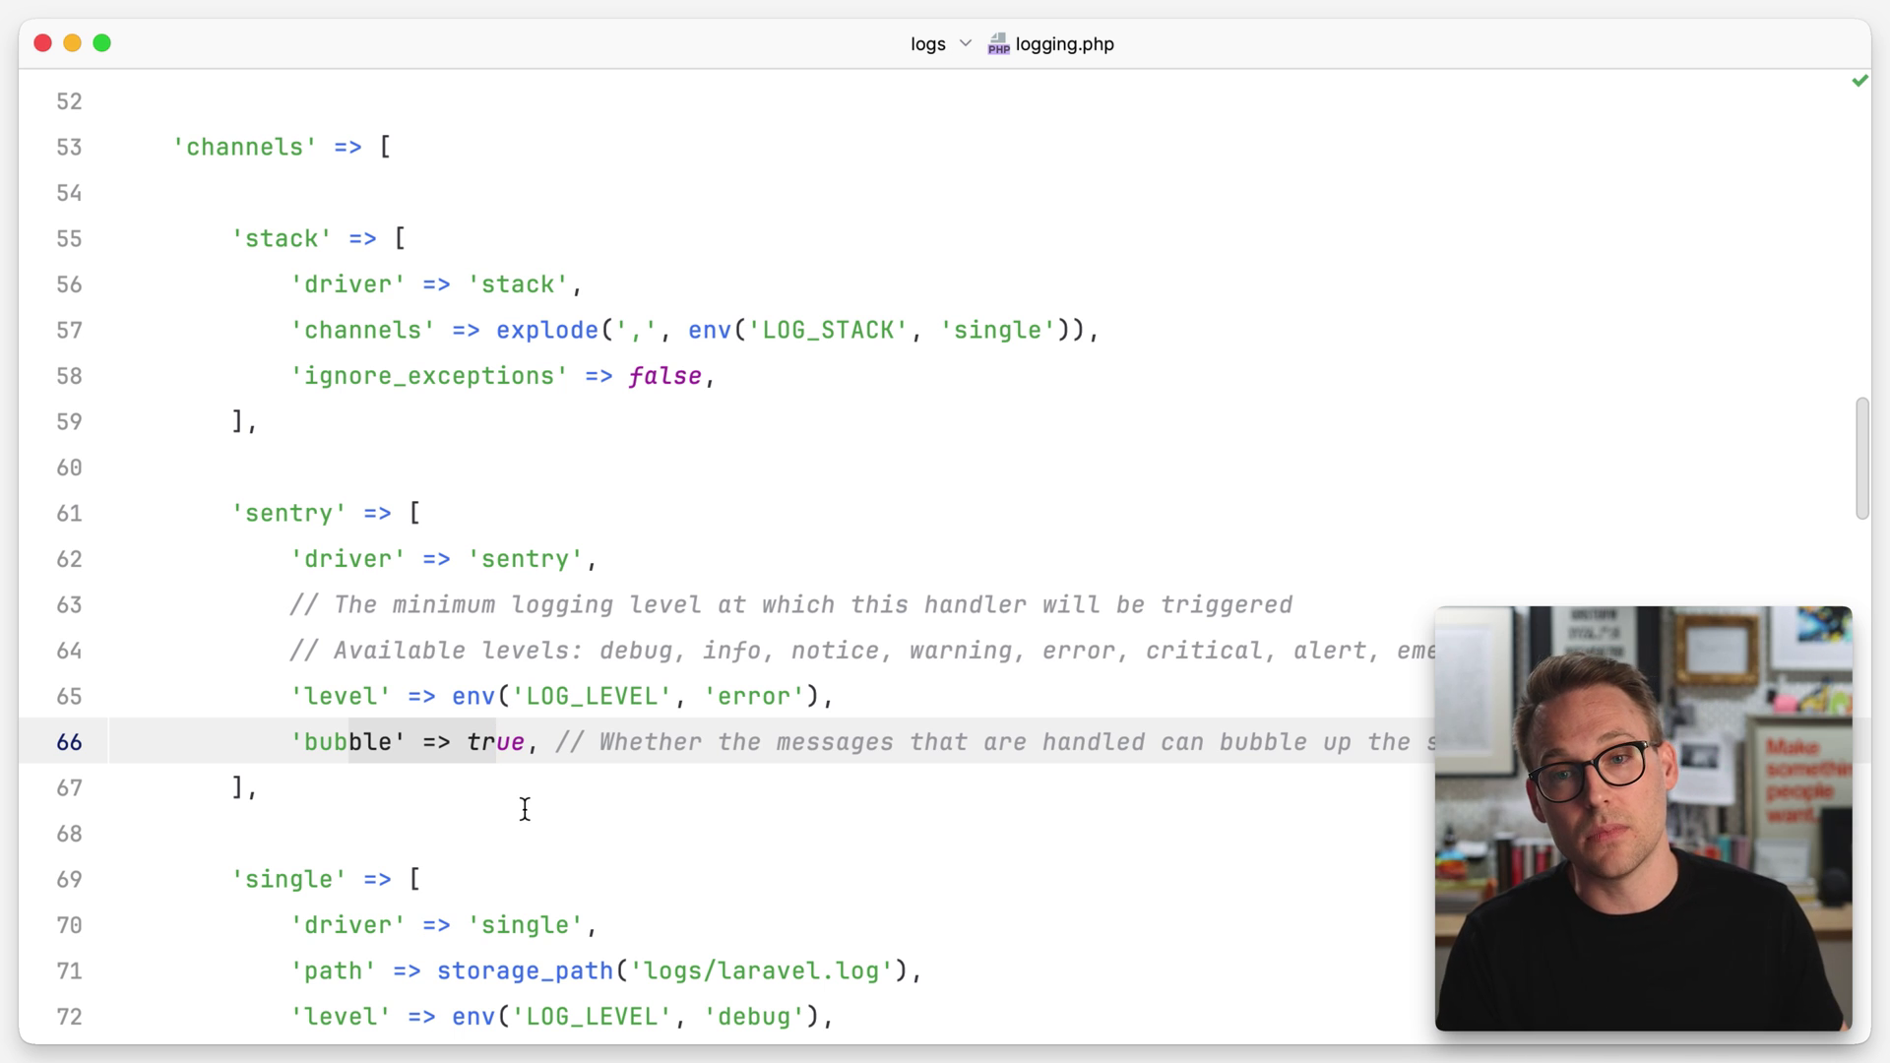
{"action": "mouse_move", "coordinate": [525, 810]}
{"action": "left_mouse_down"}
{"action": "mouse_move", "coordinate": [473, 802]}
{"action": "mouse_move", "coordinate": [53, 576]}
{"action": "left_mouse_up"}
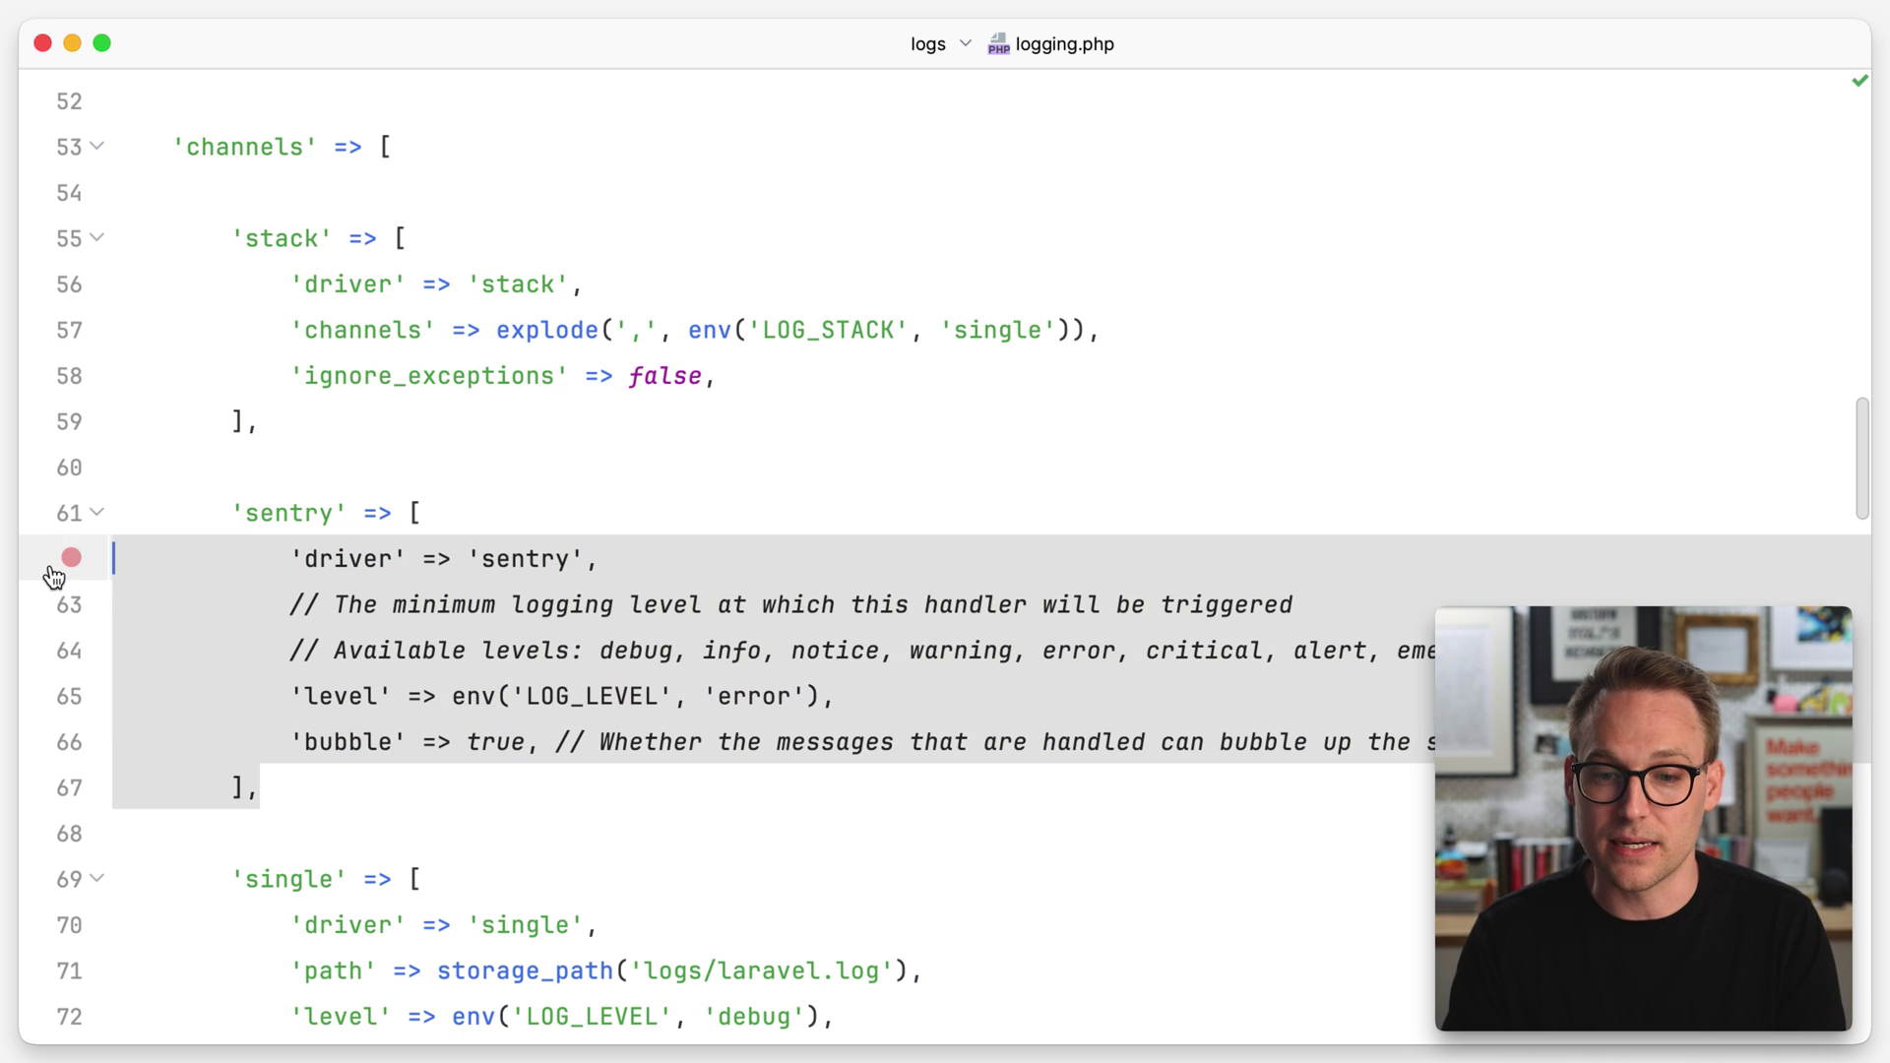
{"action": "left_click", "coordinate": [410, 554]}
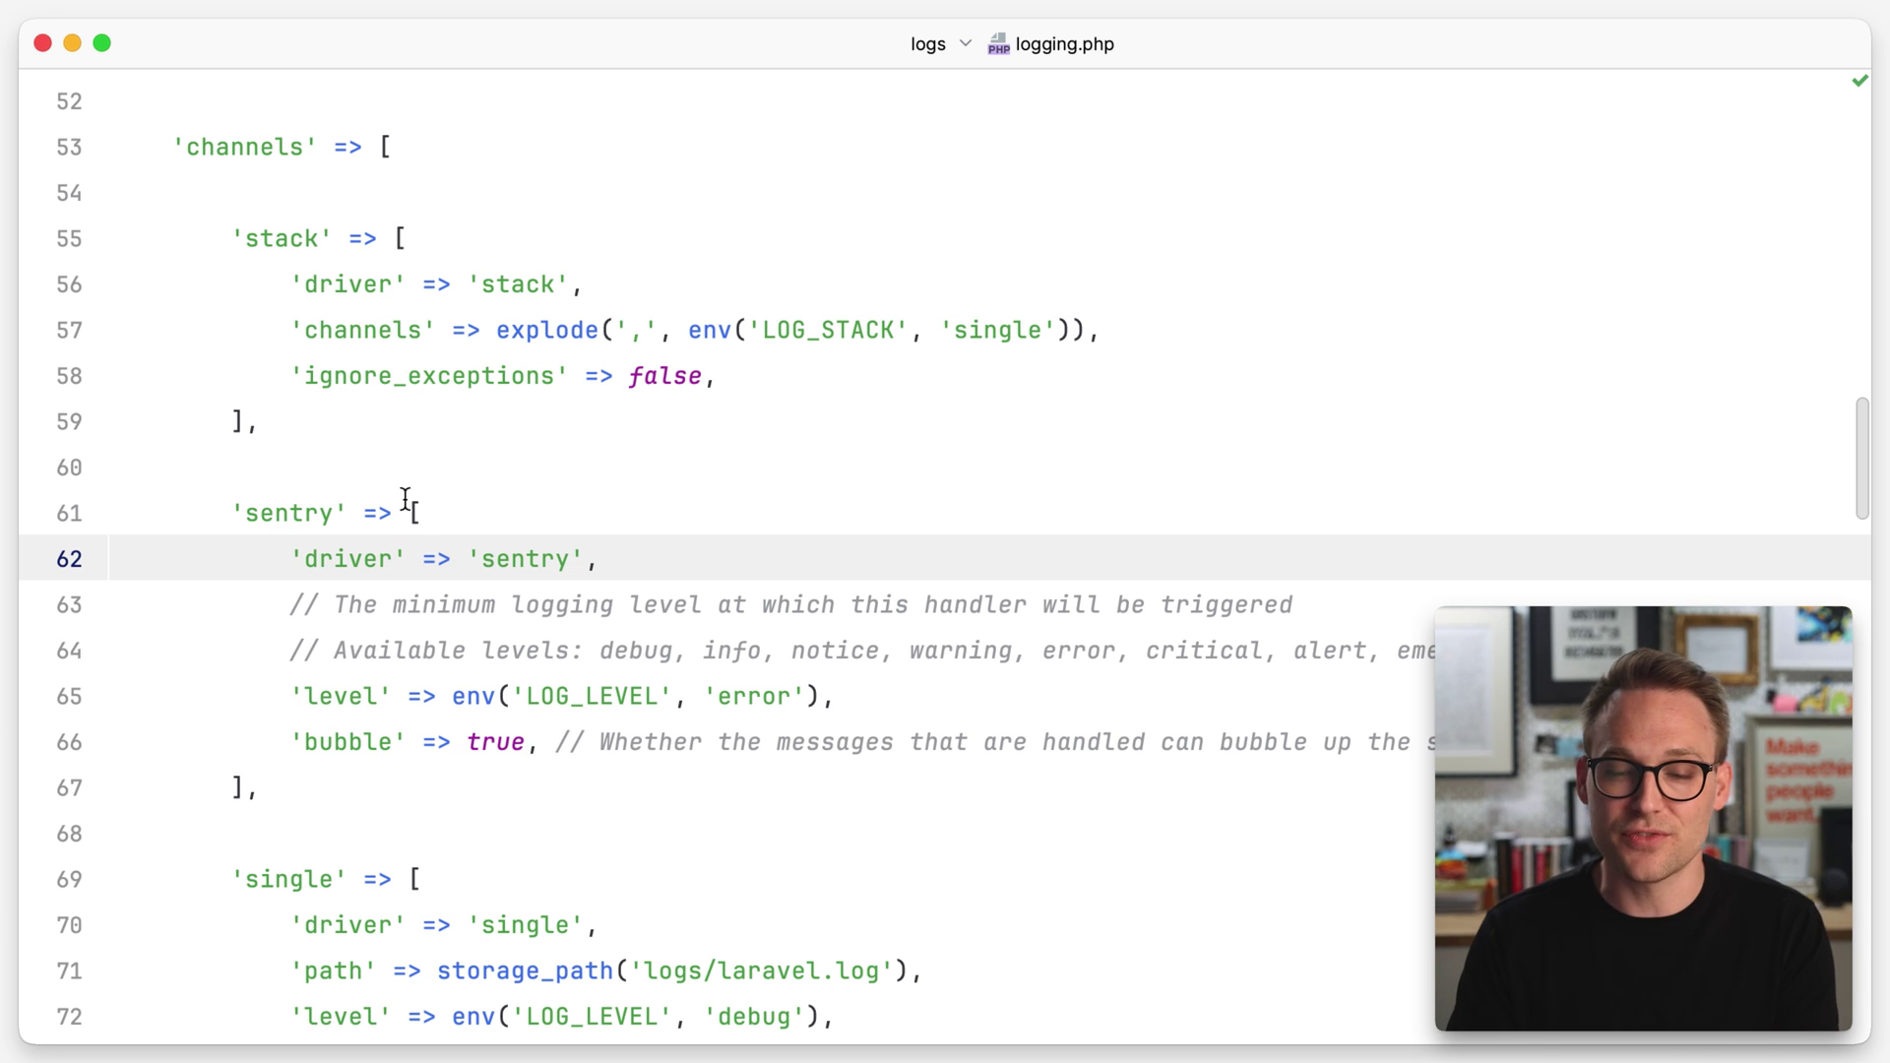
Replace stack's explode(...) with ['sentry','daily','slack'], then inspect sentry's LOG_LEVEL call.
{"action": "left_click", "coordinate": [488, 328]}
{"action": "key", "text": "shift+super+Right"}
{"action": "key", "text": "BackSpace"}
{"action": "type", "text": "'channels' => ['sentry','daily','slack'],"}
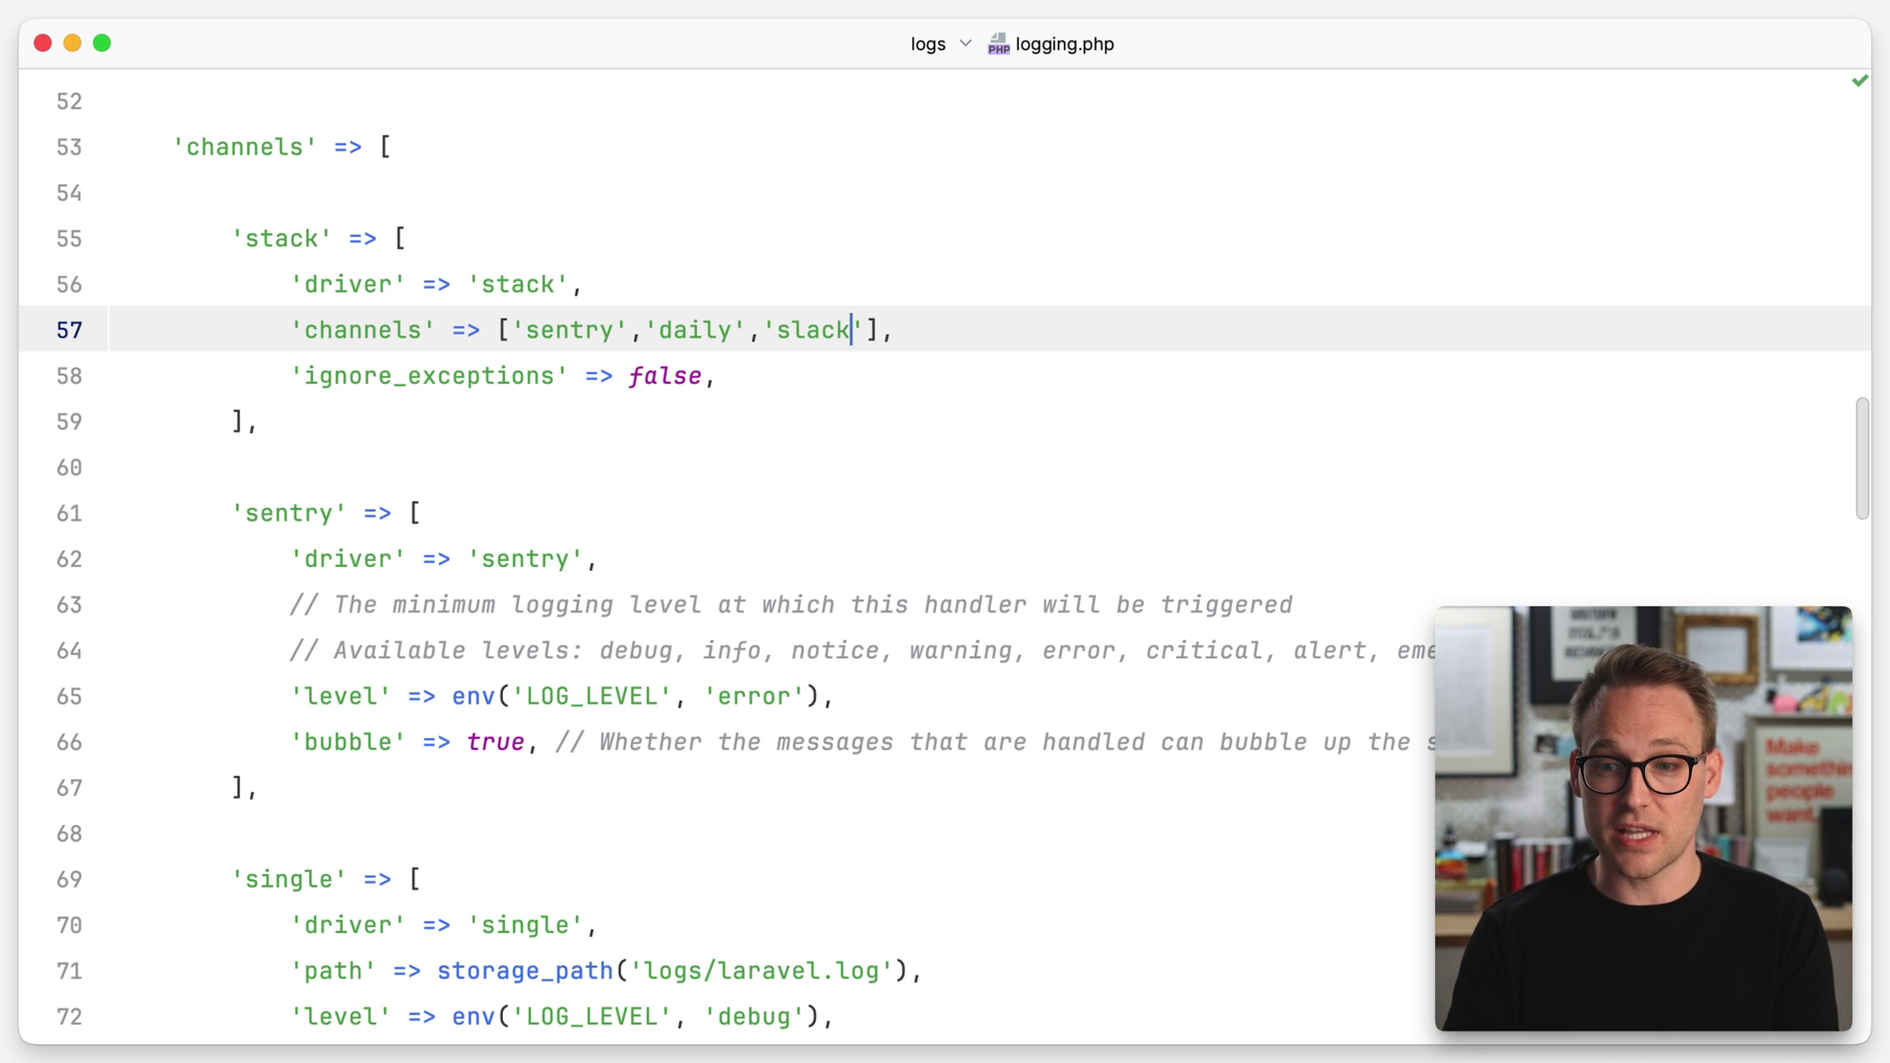
{"action": "scroll", "coordinate": [551, 517], "scroll_direction": "down", "scroll_amount": 1}
{"action": "left_click_drag", "start_coordinate": [862, 643], "coordinate": [483, 646]}
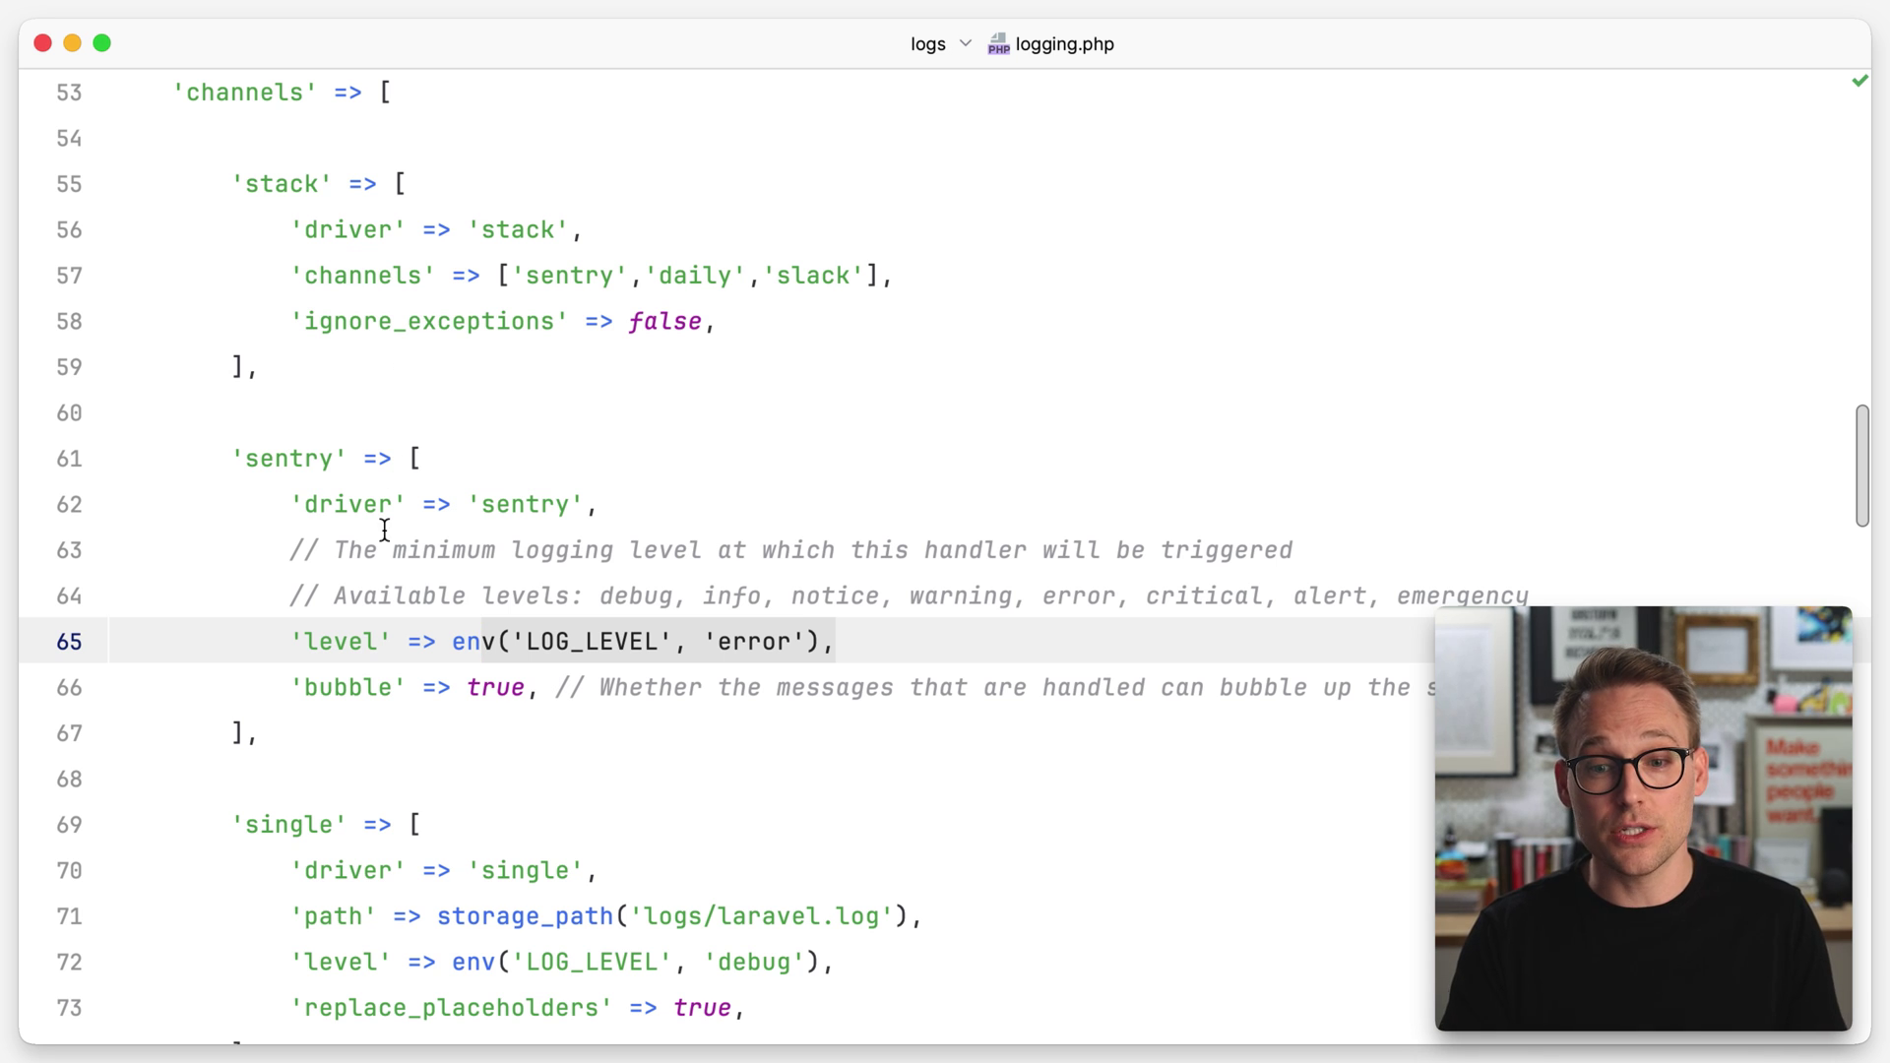
{"action": "left_click", "coordinate": [609, 641]}
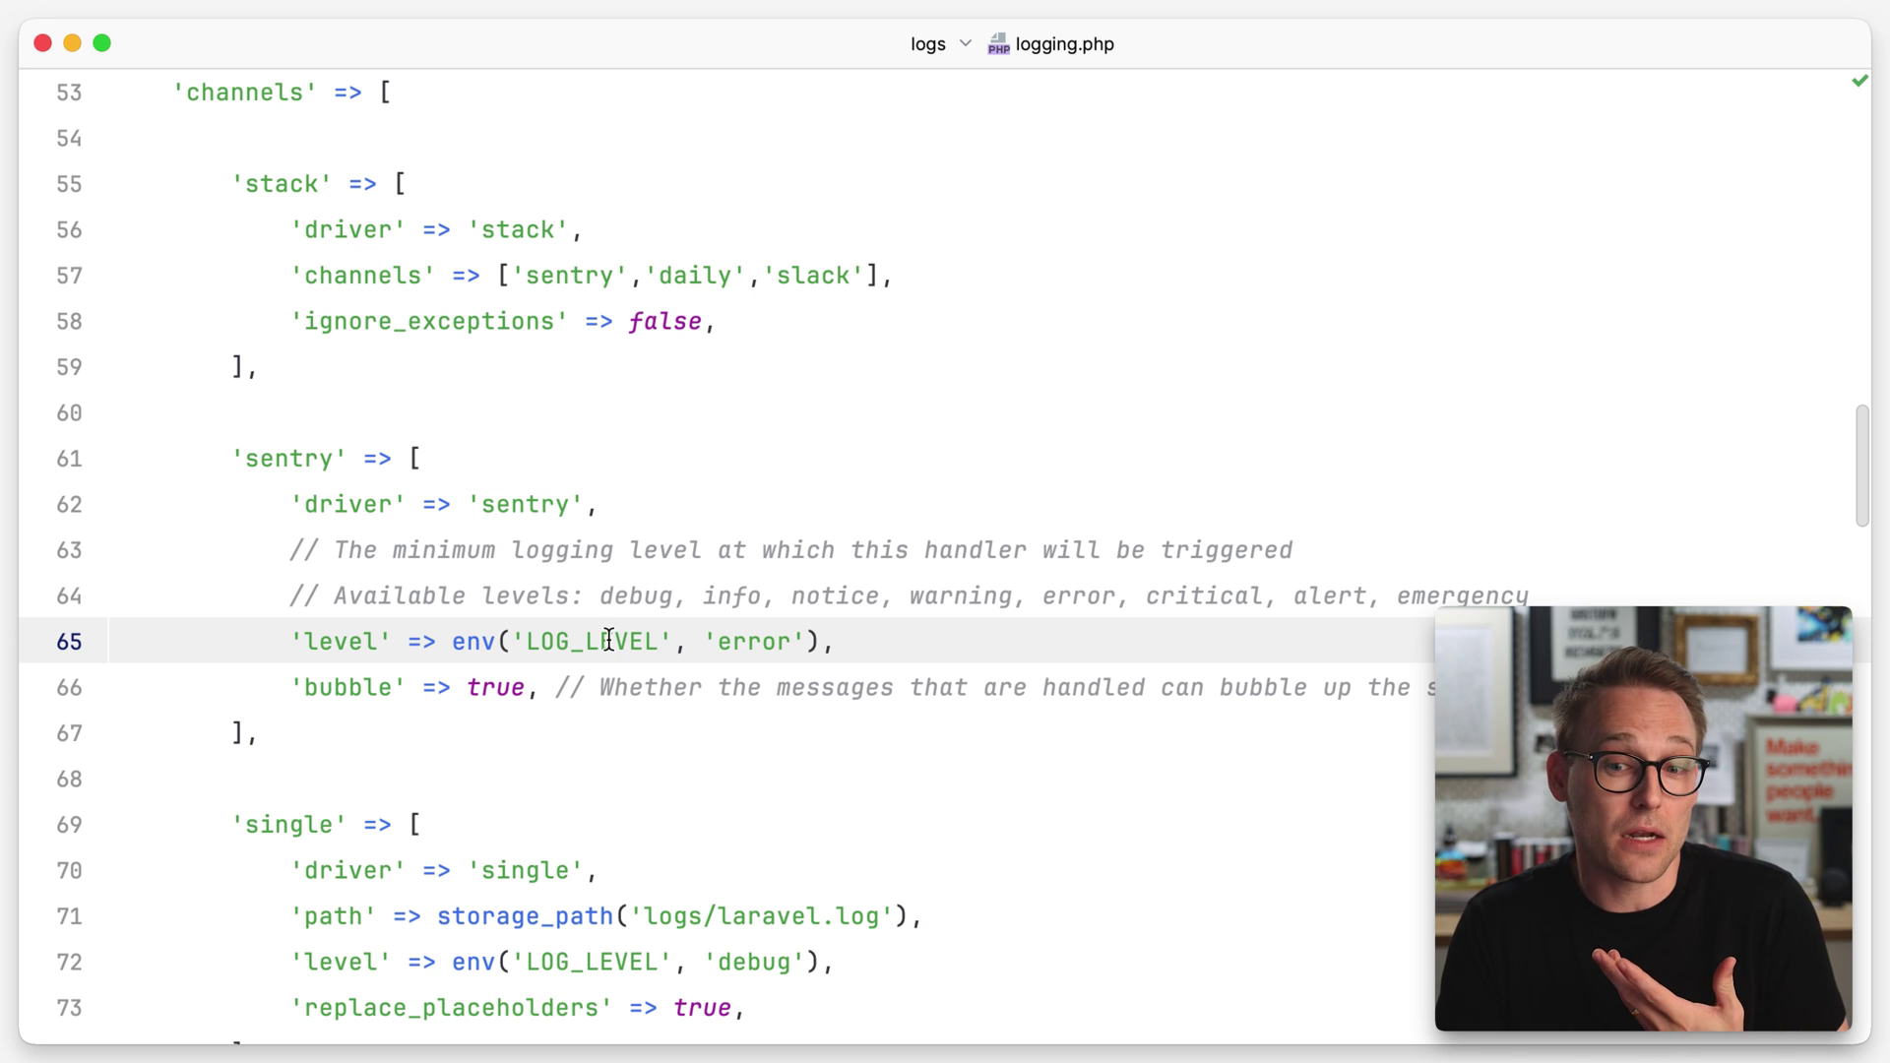
{"action": "left_click_drag", "start_coordinate": [668, 640], "coordinate": [562, 652]}
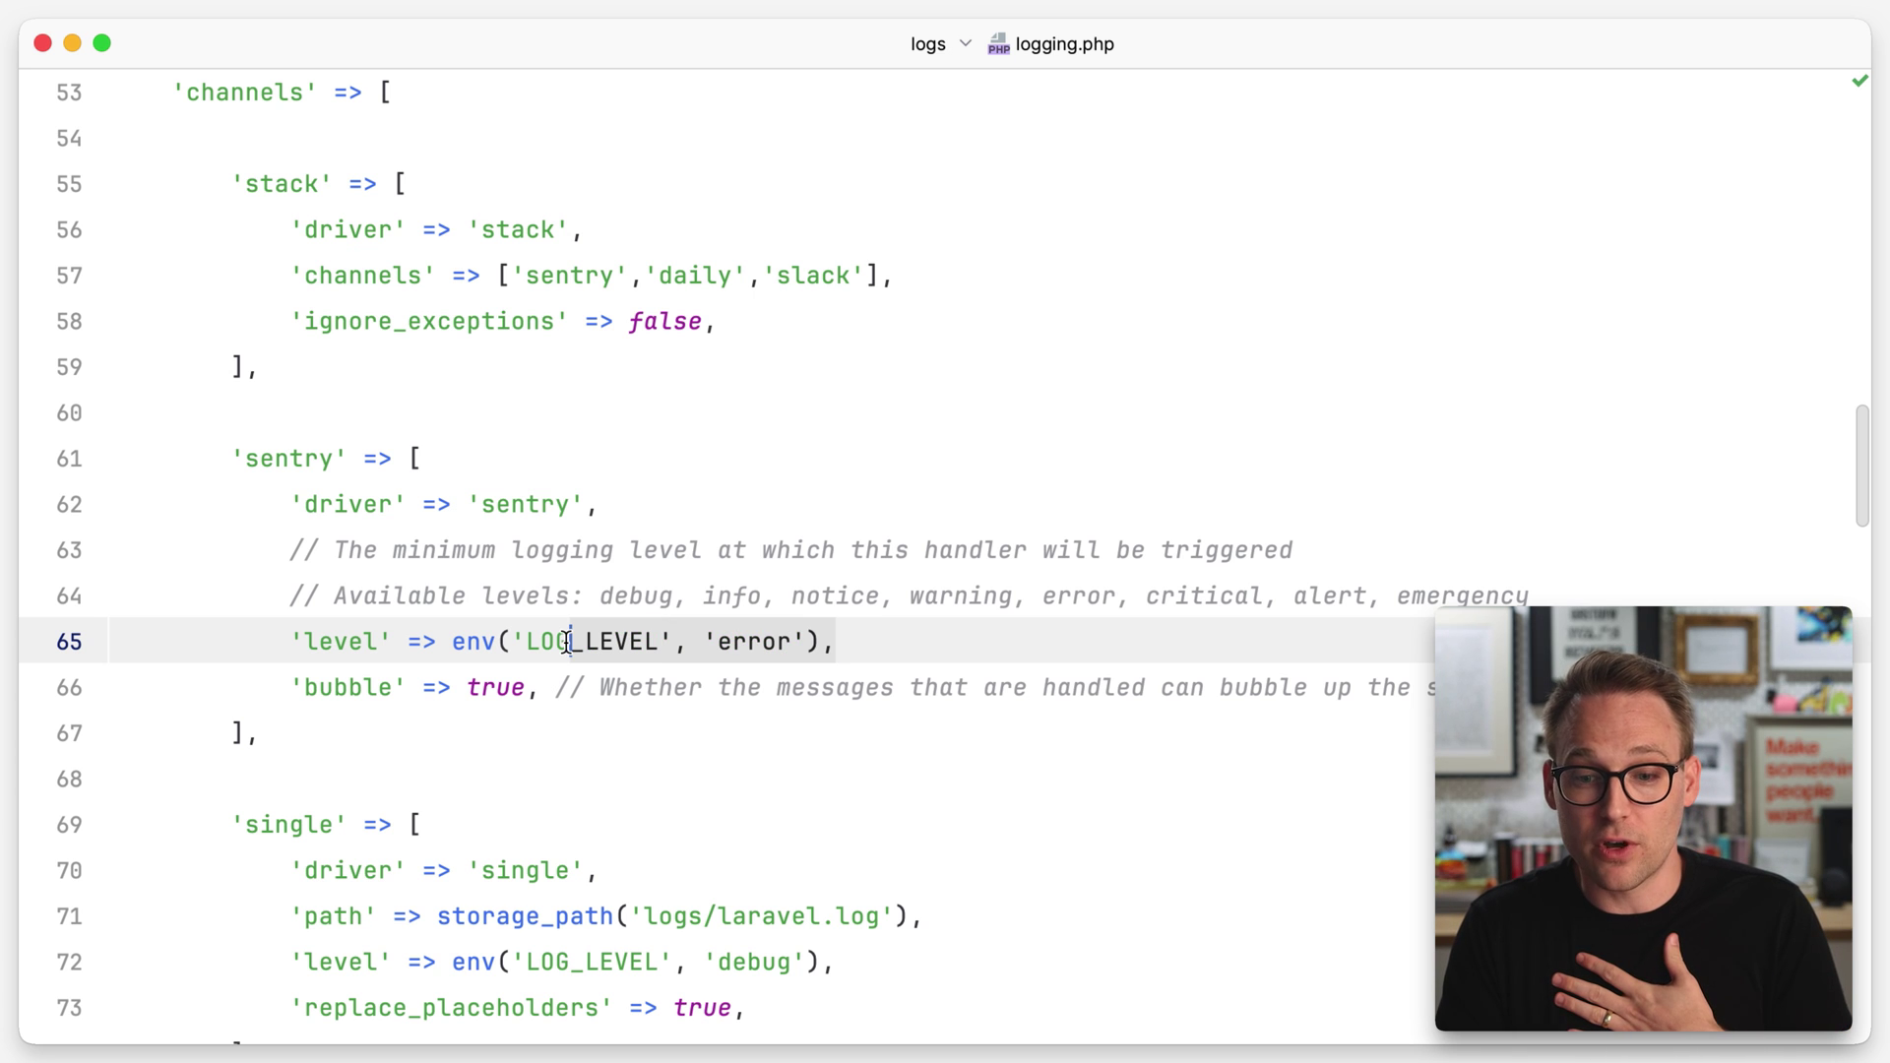
{"action": "scroll", "coordinate": [563, 650], "scroll_direction": "down", "scroll_amount": 2}
{"action": "scroll", "coordinate": [558, 644], "scroll_direction": "down", "scroll_amount": 2}
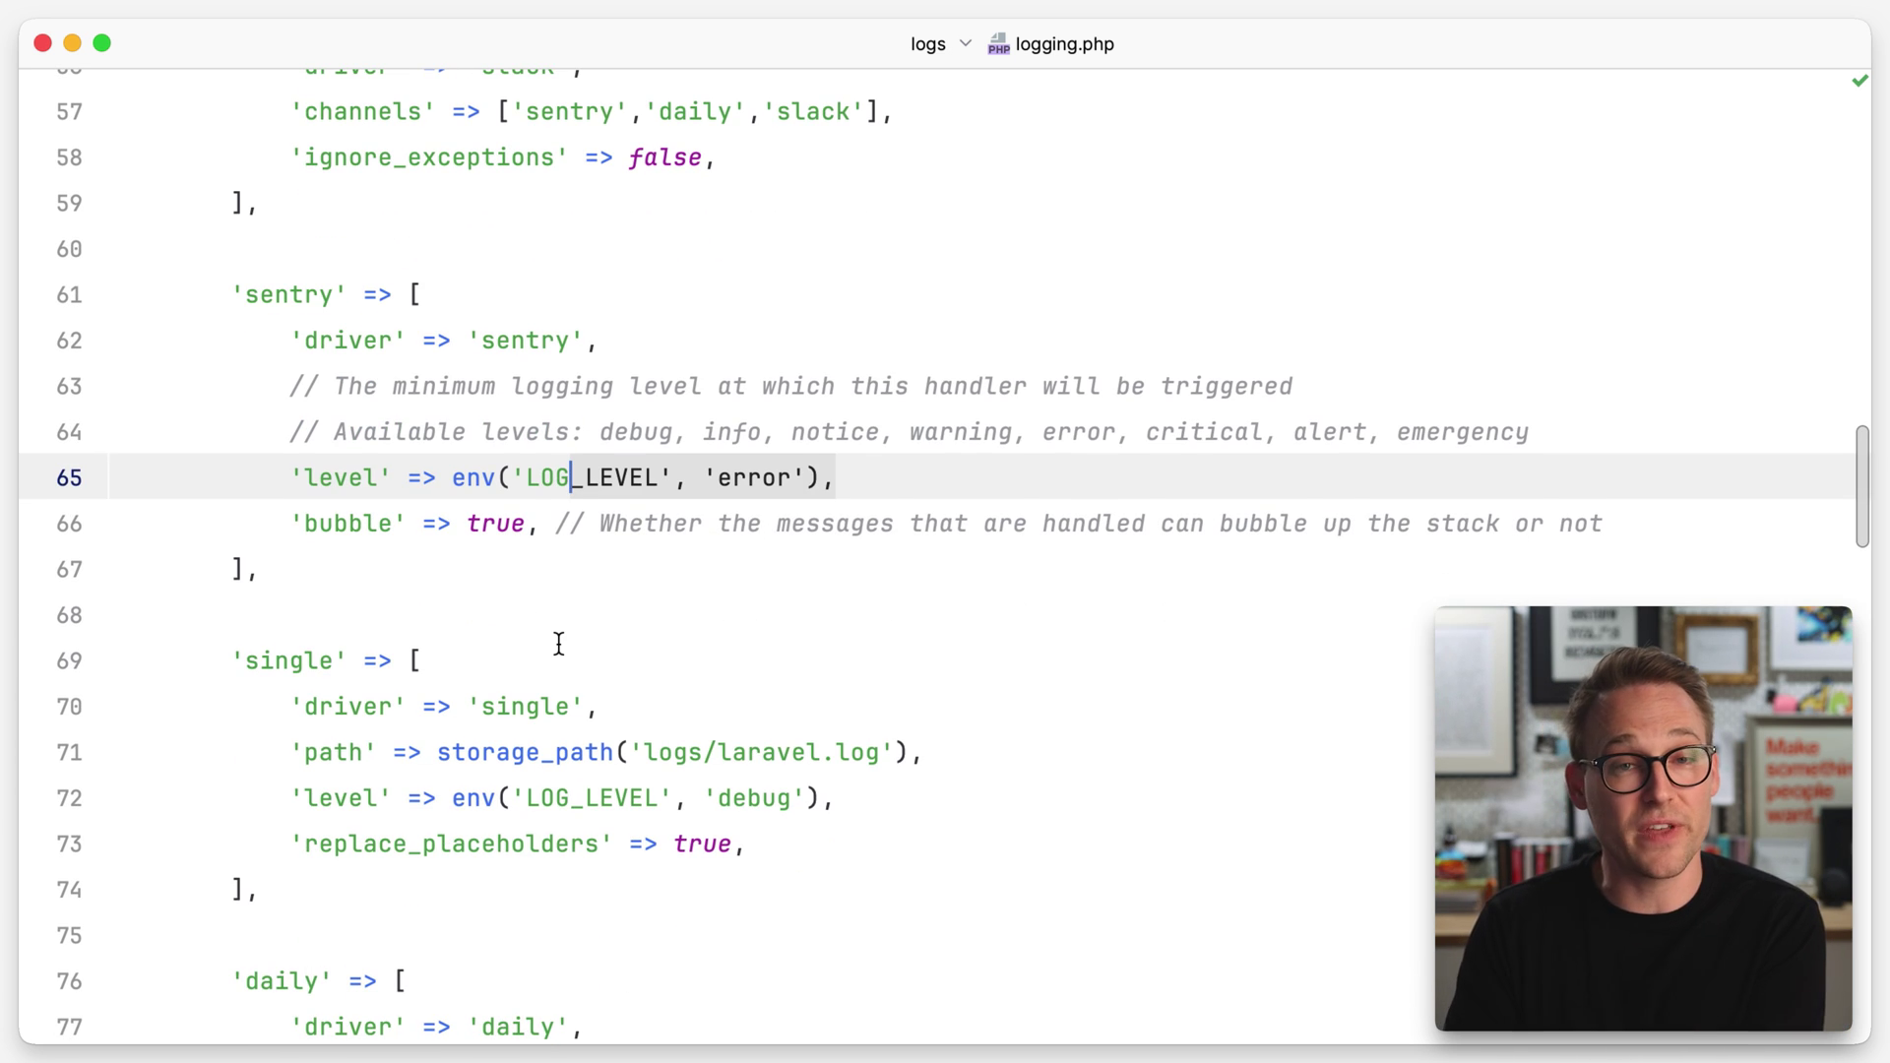
{"action": "scroll", "coordinate": [558, 645], "scroll_direction": "down", "scroll_amount": 2}
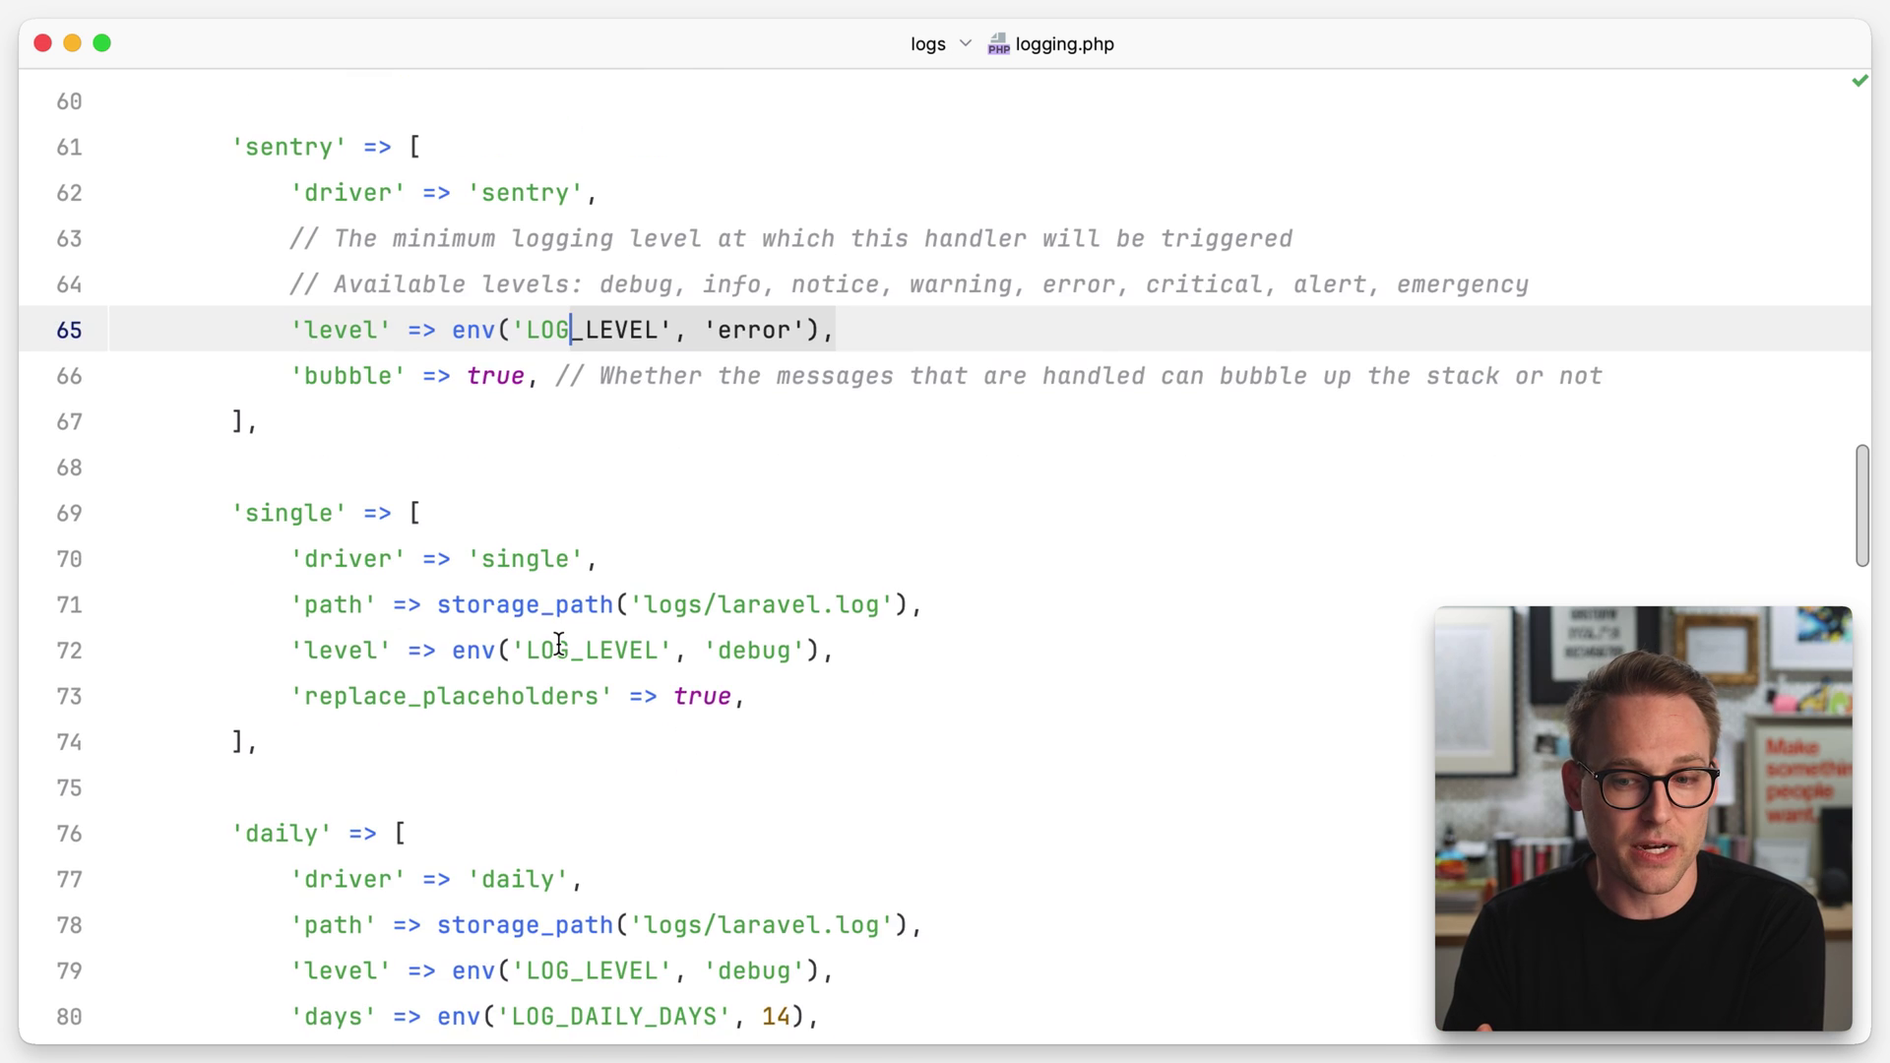
{"action": "scroll", "coordinate": [558, 644], "scroll_direction": "down", "scroll_amount": 1}
{"action": "scroll", "coordinate": [559, 643], "scroll_direction": "down", "scroll_amount": 3}
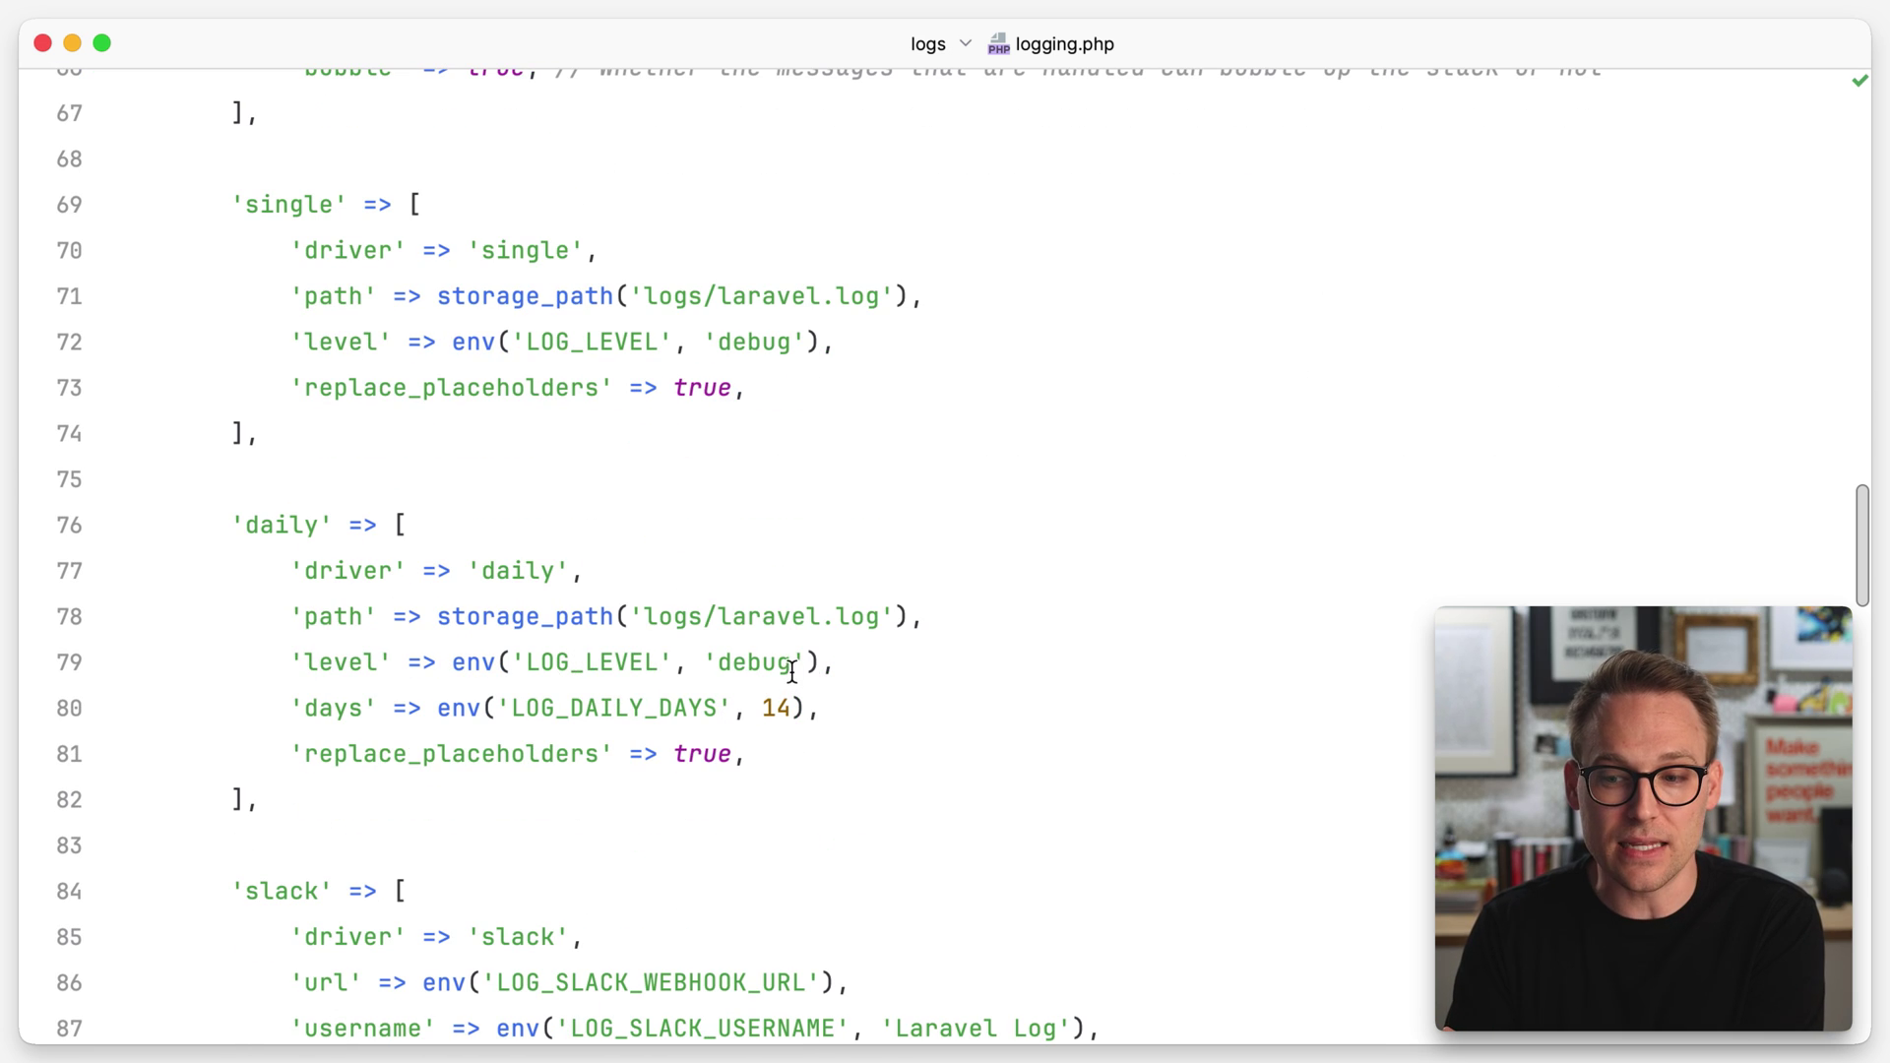
{"action": "left_click_drag", "start_coordinate": [794, 672], "coordinate": [730, 673]}
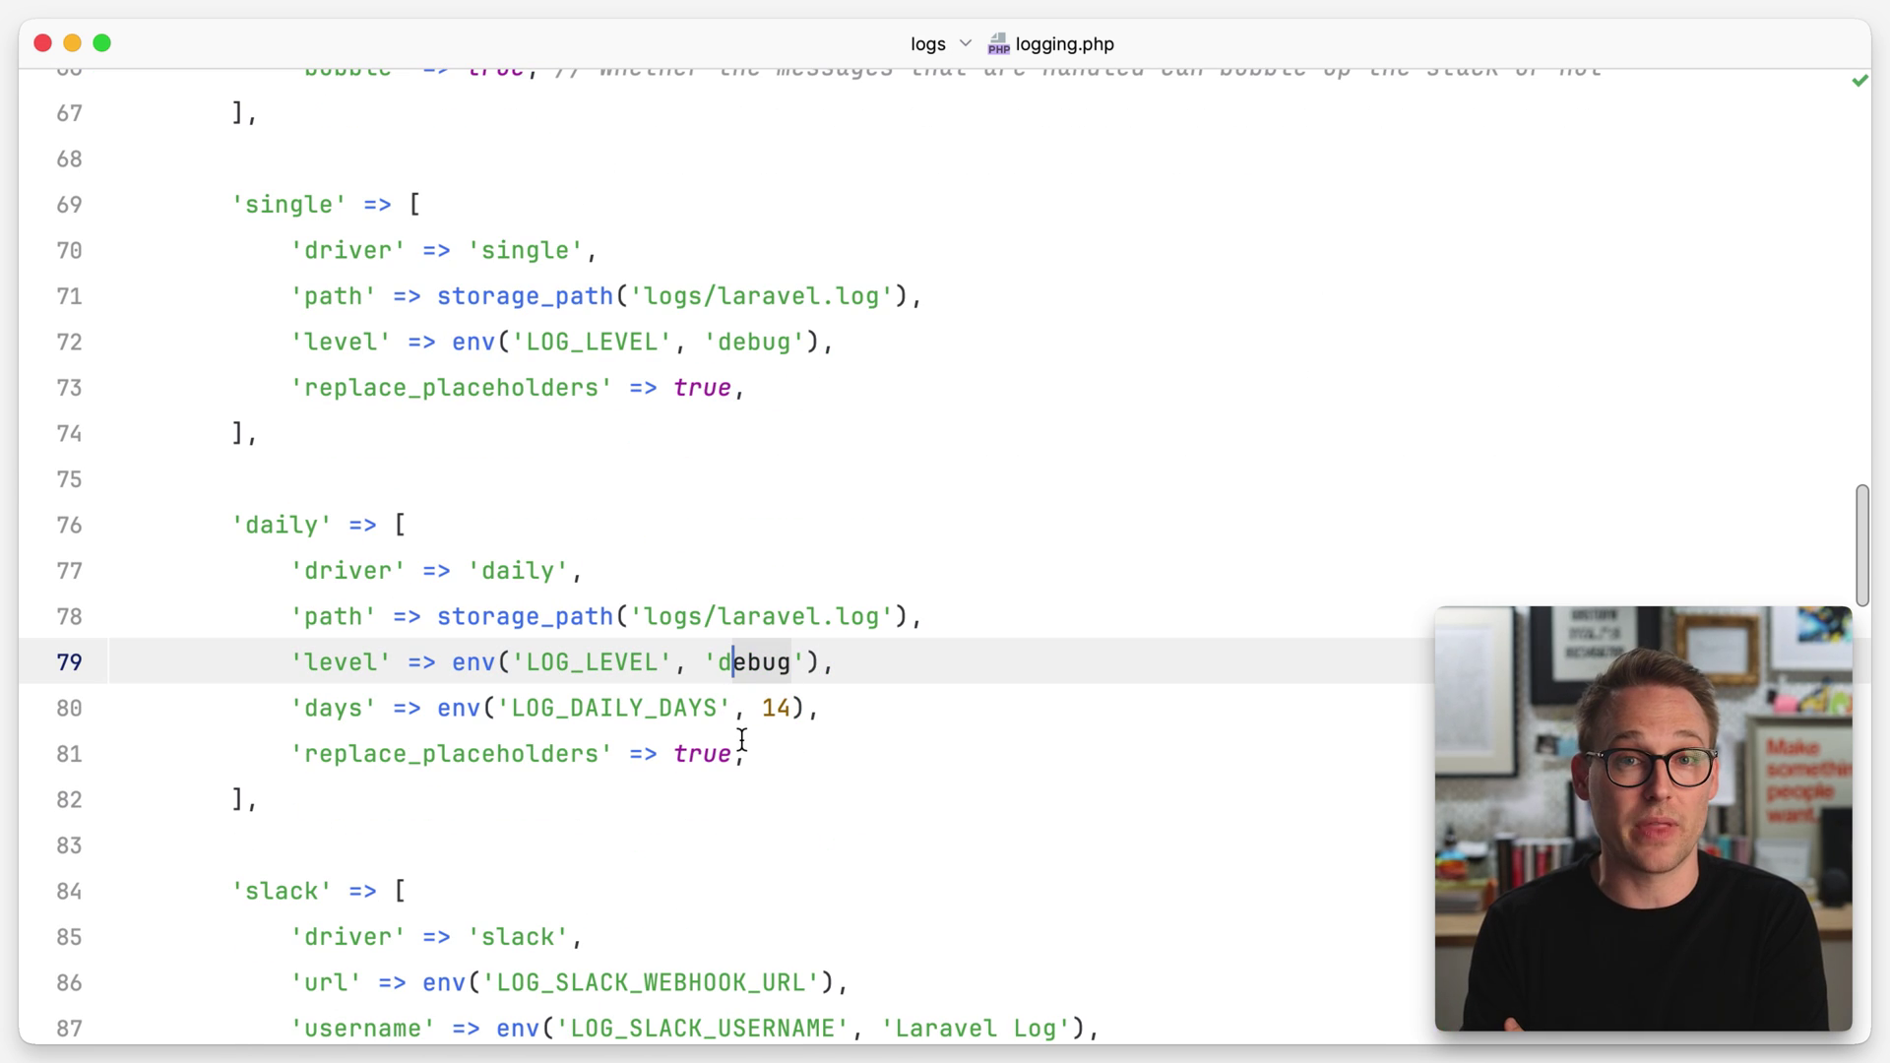